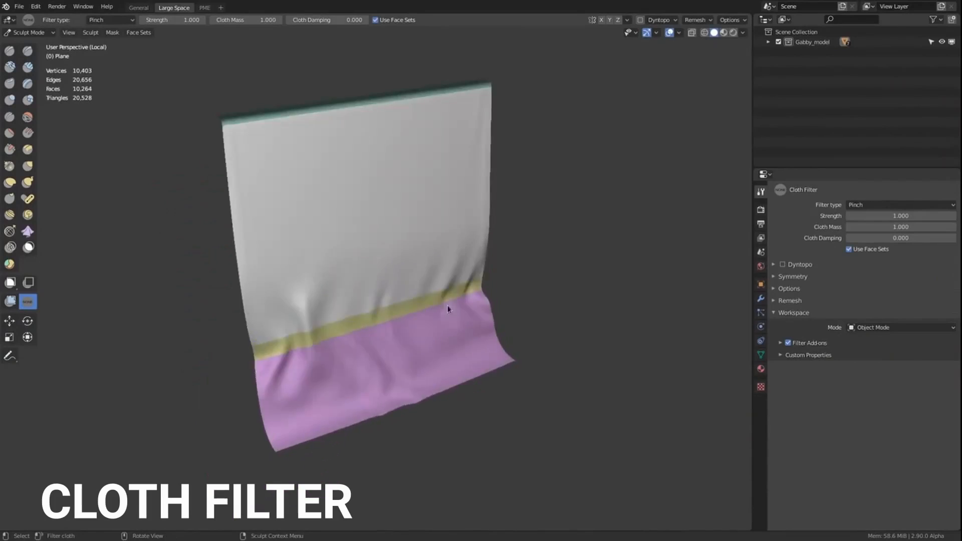
{"action": "left_click_drag", "start_coordinate": [452, 311], "coordinate": [556, 263]}
{"action": "middle_click_drag", "start_coordinate": [556, 263], "coordinate": [514, 361]}
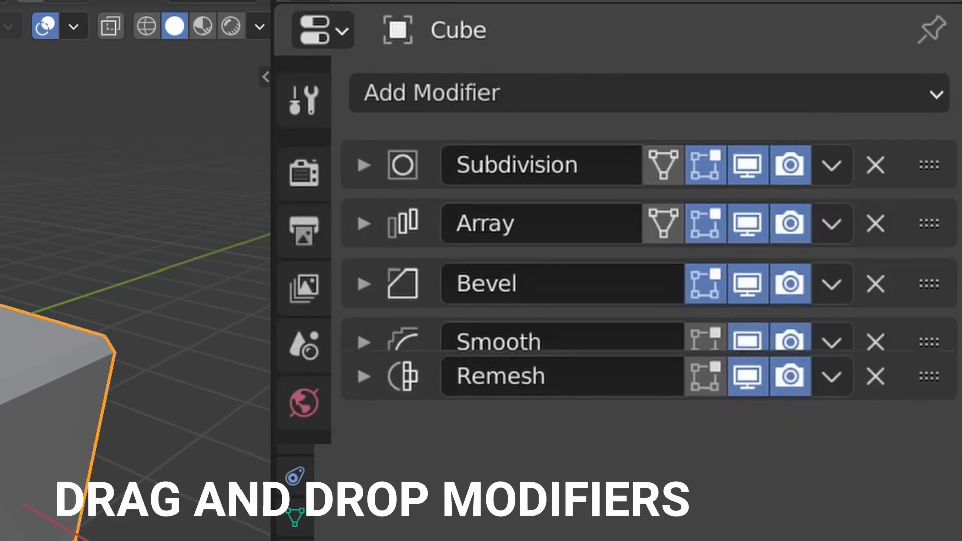
{"action": "left_click_drag", "start_coordinate": [927, 376], "coordinate": [927, 273]}
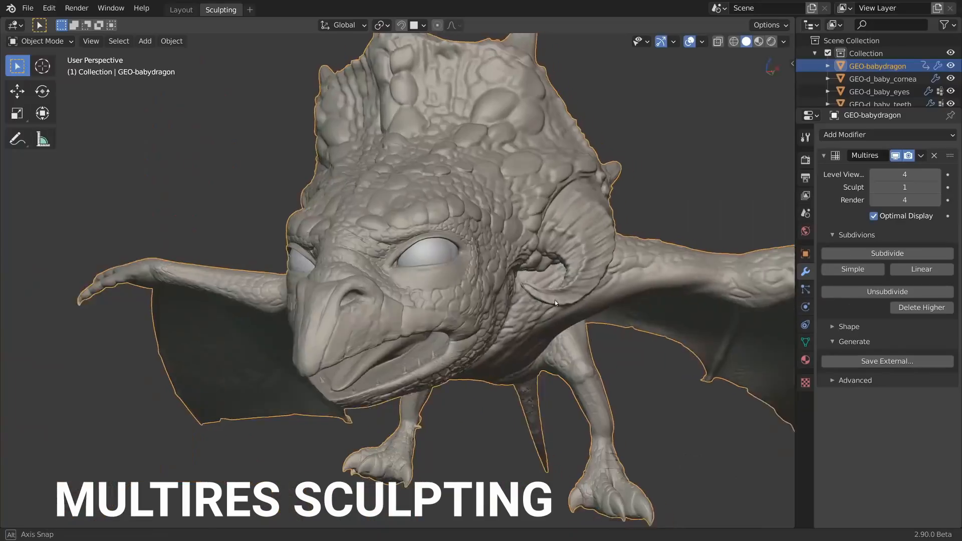
{"action": "mouse_move", "coordinate": [555, 300]}
{"action": "middle_mouse_down"}
{"action": "mouse_move", "coordinate": [603, 298]}
{"action": "mouse_move", "coordinate": [626, 280]}
{"action": "middle_mouse_up"}
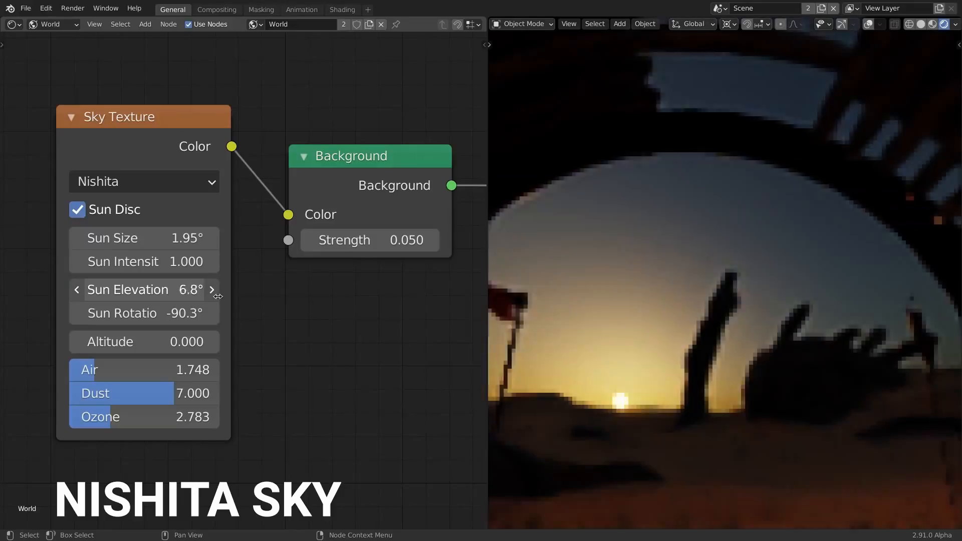
{"action": "left_click_drag", "start_coordinate": [215, 300], "coordinate": [262, 302]}
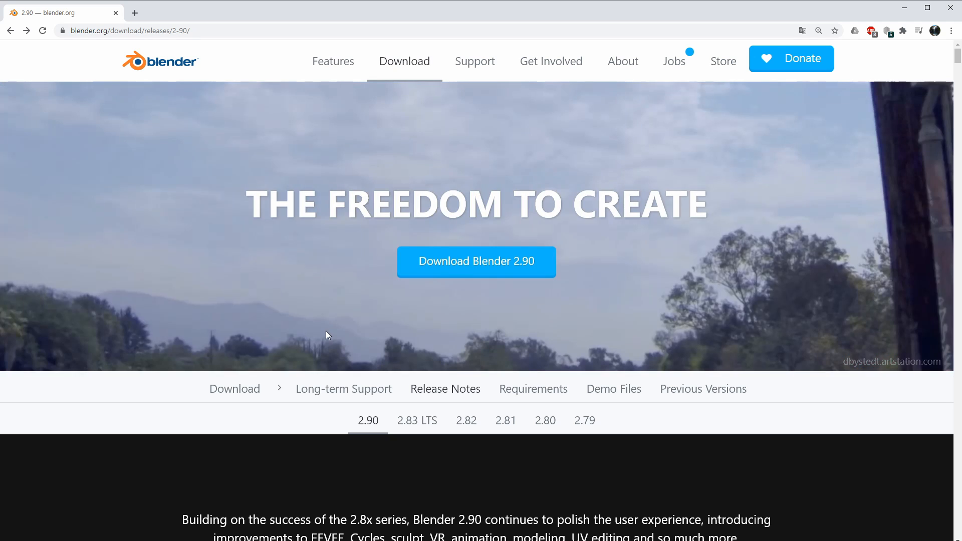
Step: Look through the Blender 2.90 release notes page on blender.org
{"action": "scroll", "coordinate": [327, 331], "scroll_direction": "down", "scroll_amount": 1}
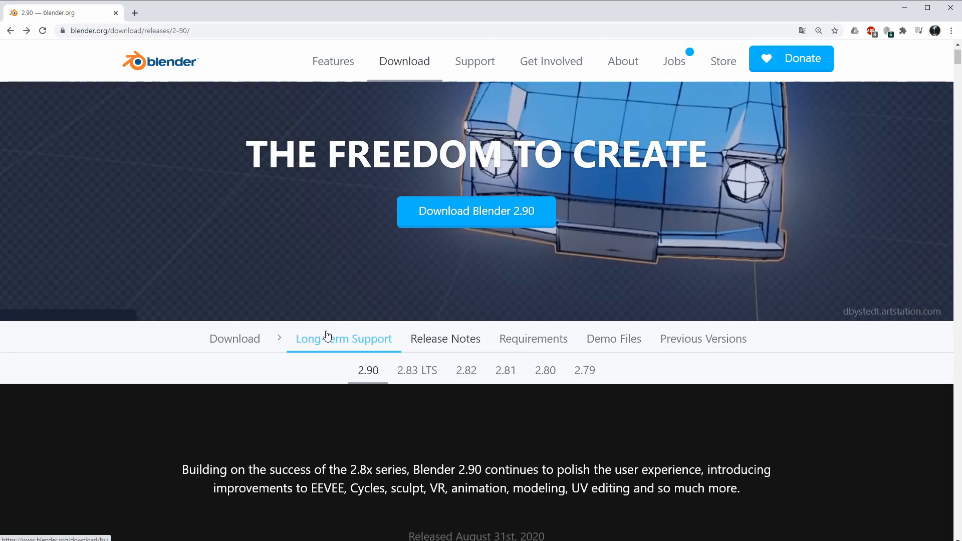
{"action": "scroll", "coordinate": [326, 335], "scroll_direction": "up", "scroll_amount": 1}
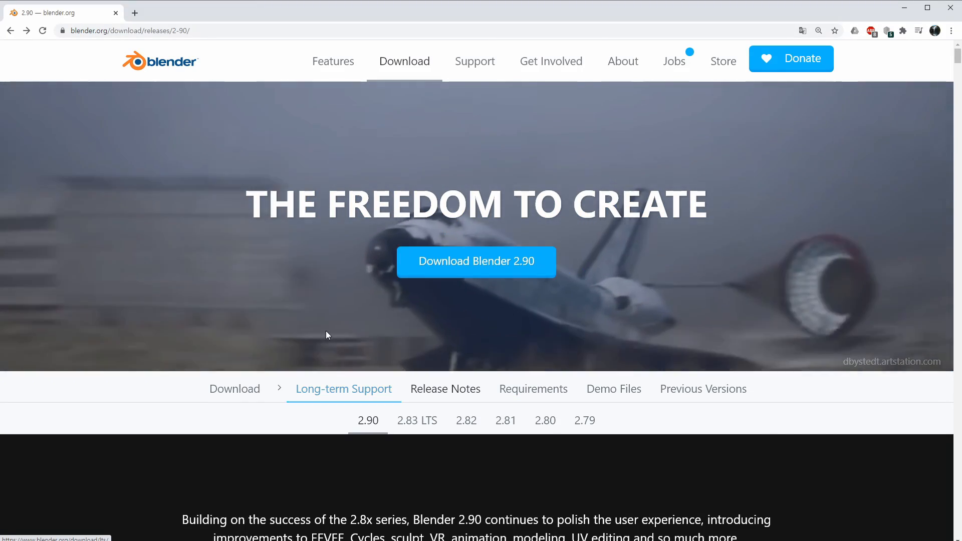
{"action": "scroll", "coordinate": [326, 335], "scroll_direction": "down", "scroll_amount": 5}
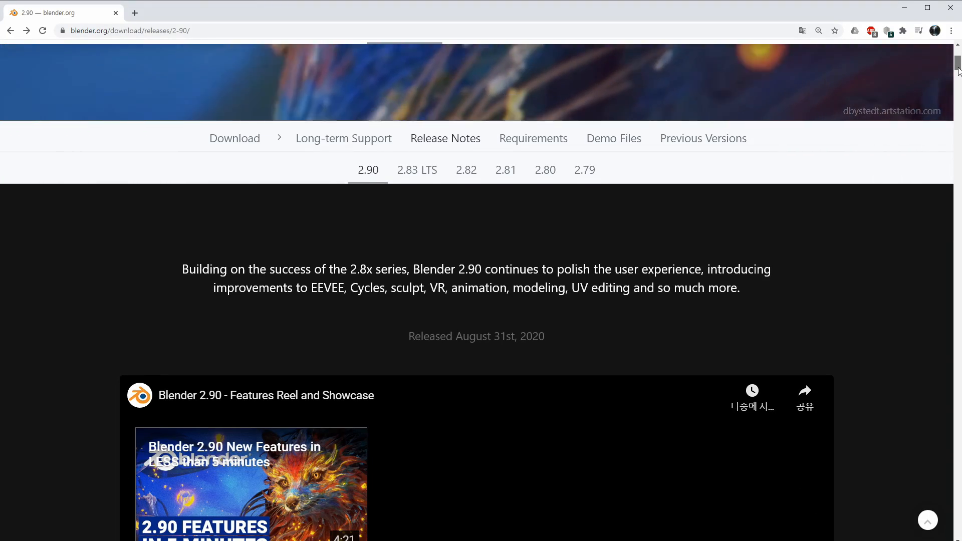
{"action": "left_click_drag", "start_coordinate": [959, 68], "coordinate": [940, 99]}
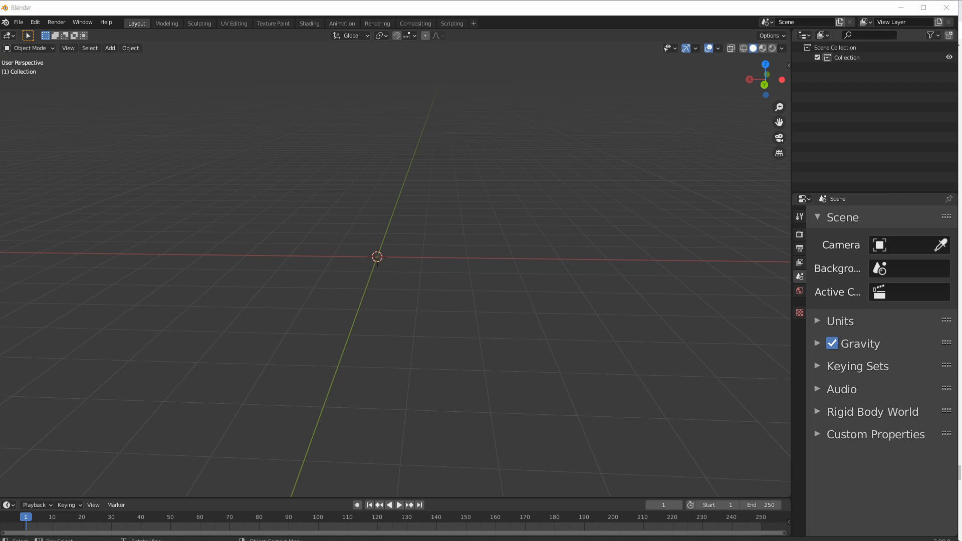
Step: Show the world settings and widen the properties editor so its fields are fully readable
{"action": "middle_click_drag", "start_coordinate": [245, 191], "coordinate": [273, 182]}
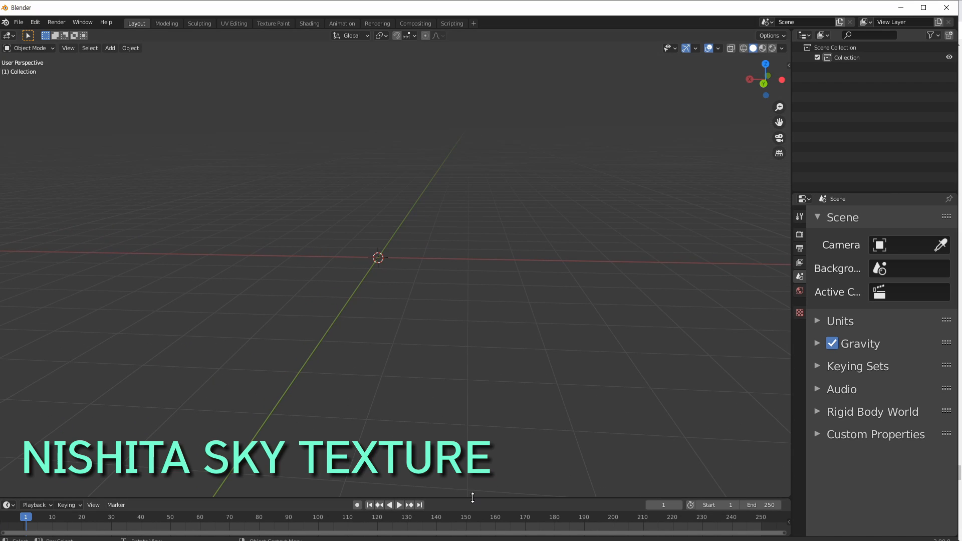
{"action": "left_click", "coordinate": [801, 235]}
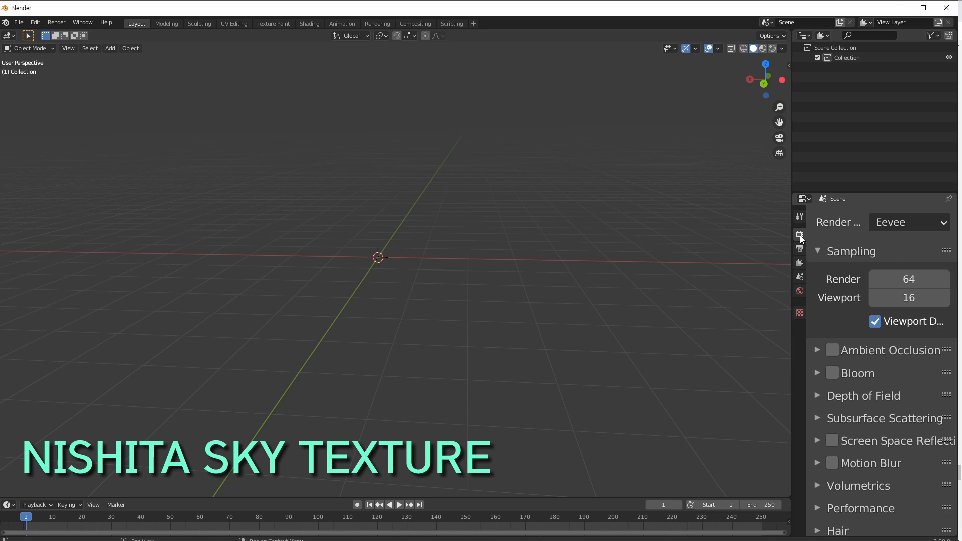
{"action": "left_click", "coordinate": [800, 262]}
{"action": "left_click", "coordinate": [804, 250]}
{"action": "left_click", "coordinate": [802, 275]}
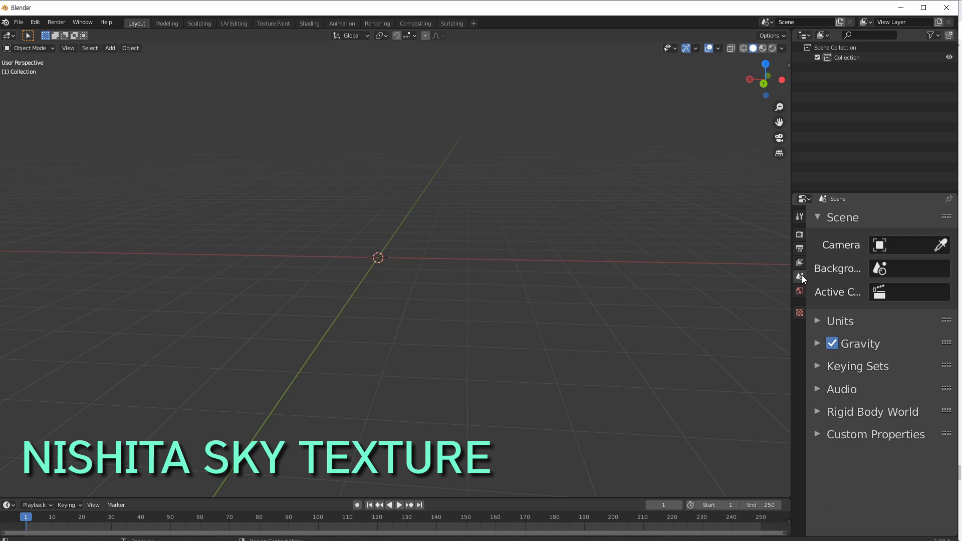
{"action": "left_click", "coordinate": [799, 291]}
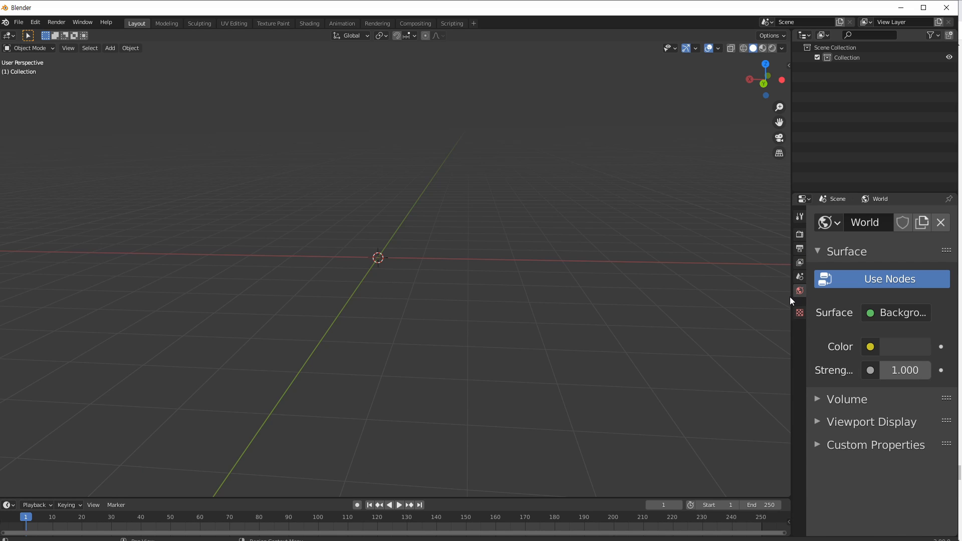
{"action": "left_click_drag", "start_coordinate": [791, 301], "coordinate": [705, 304]}
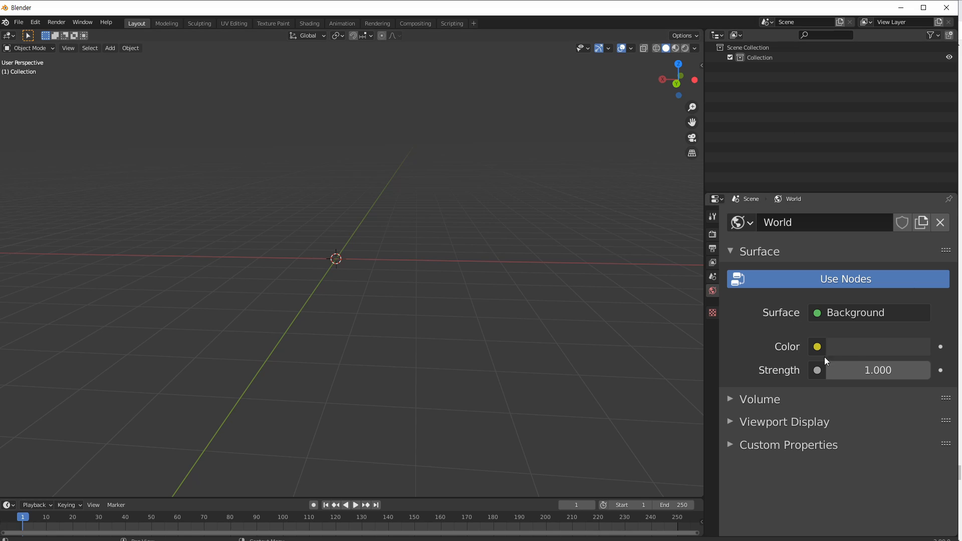
Step: Display the viewport in Rendered shading and assign a Sky Texture to the world background's color
{"action": "left_click", "coordinate": [690, 49]}
{"action": "mouse_move", "coordinate": [369, 211]}
{"action": "middle_mouse_down"}
{"action": "mouse_move", "coordinate": [462, 224]}
{"action": "mouse_move", "coordinate": [413, 215]}
{"action": "middle_mouse_up"}
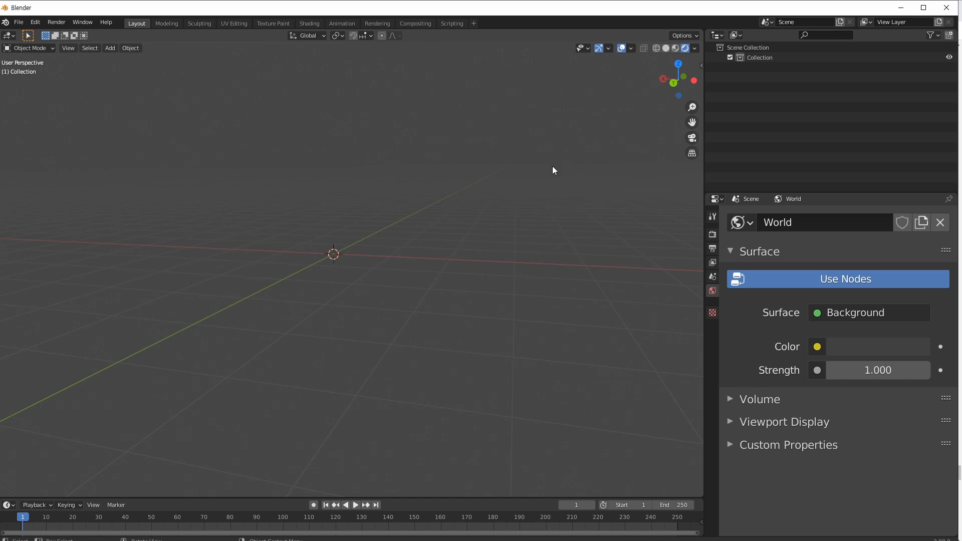
{"action": "left_click", "coordinate": [818, 346]}
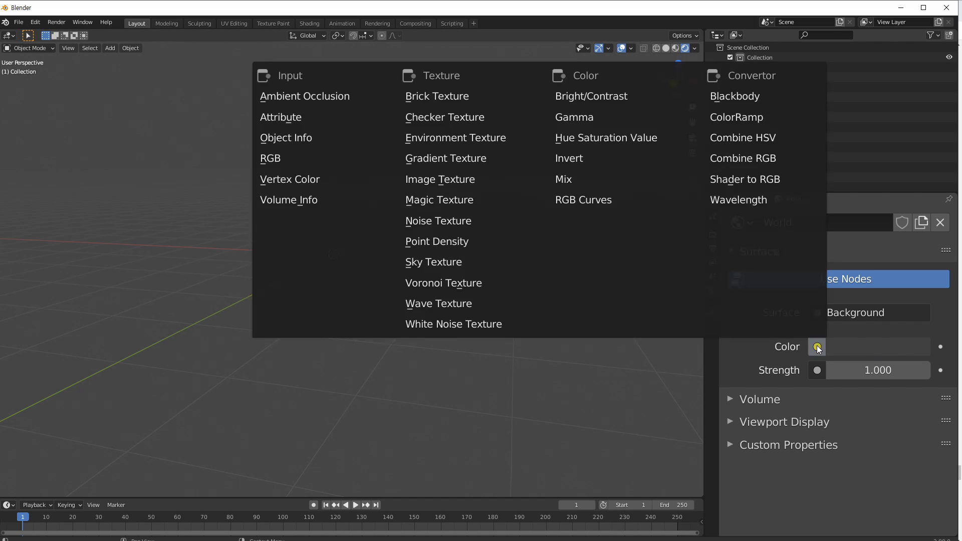
{"action": "left_click", "coordinate": [452, 263]}
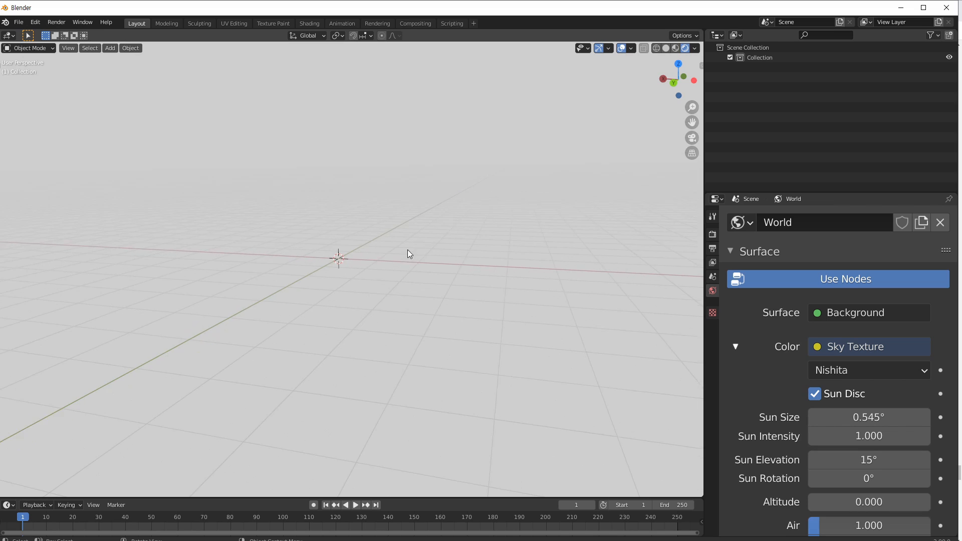
Step: Set the render engine to Cycles with GPU Compute as the device
{"action": "left_click", "coordinate": [695, 48]}
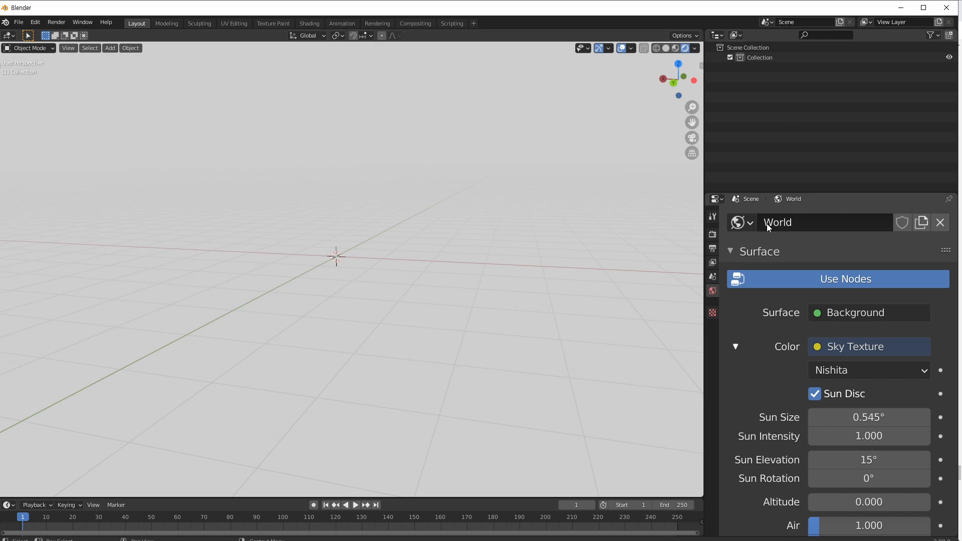
{"action": "left_click", "coordinate": [713, 235]}
{"action": "left_click", "coordinate": [894, 224]}
{"action": "left_click", "coordinate": [845, 284]}
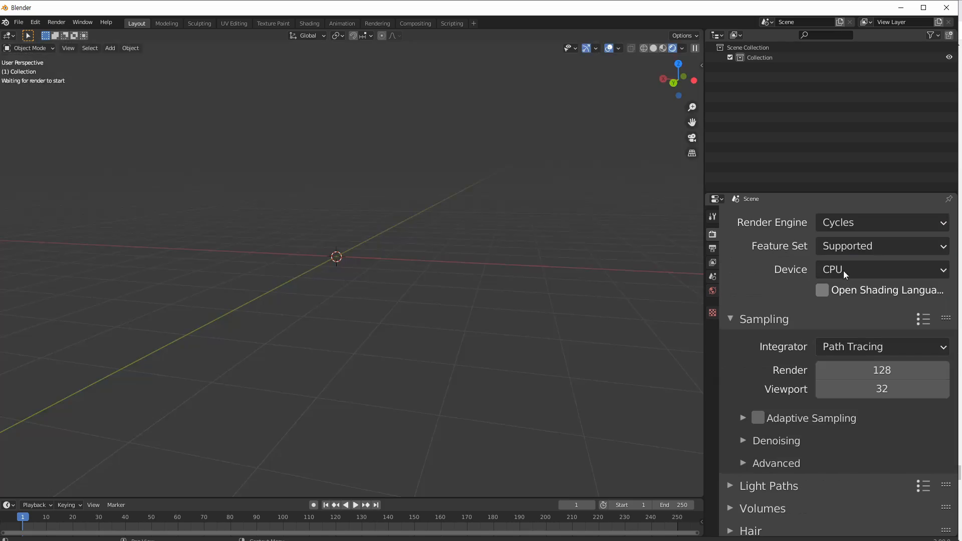
{"action": "left_click", "coordinate": [853, 273]}
{"action": "left_click", "coordinate": [853, 315]}
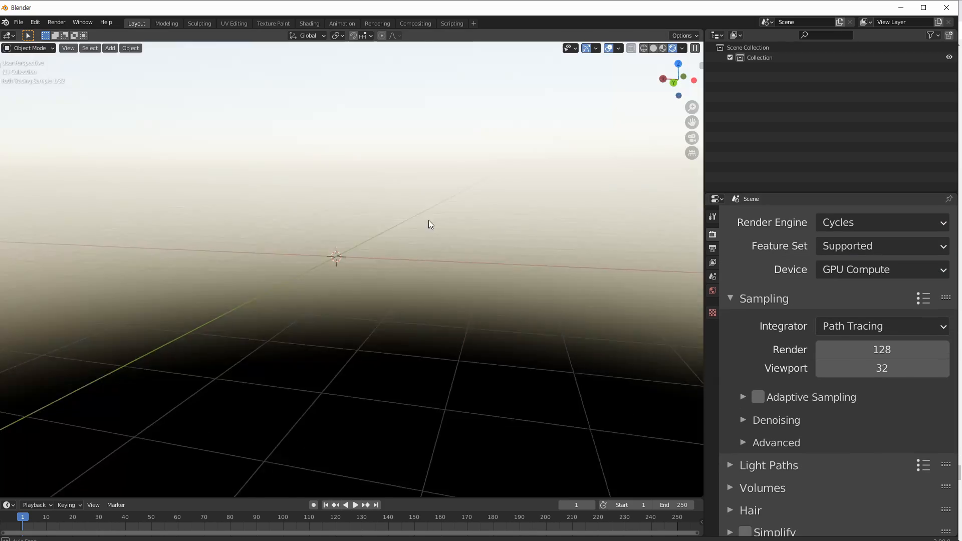
Step: Add a plane and a cube standing on it to the scene
{"action": "middle_click_drag", "start_coordinate": [429, 221], "coordinate": [438, 229]}
{"action": "key", "text": "shift+a"}
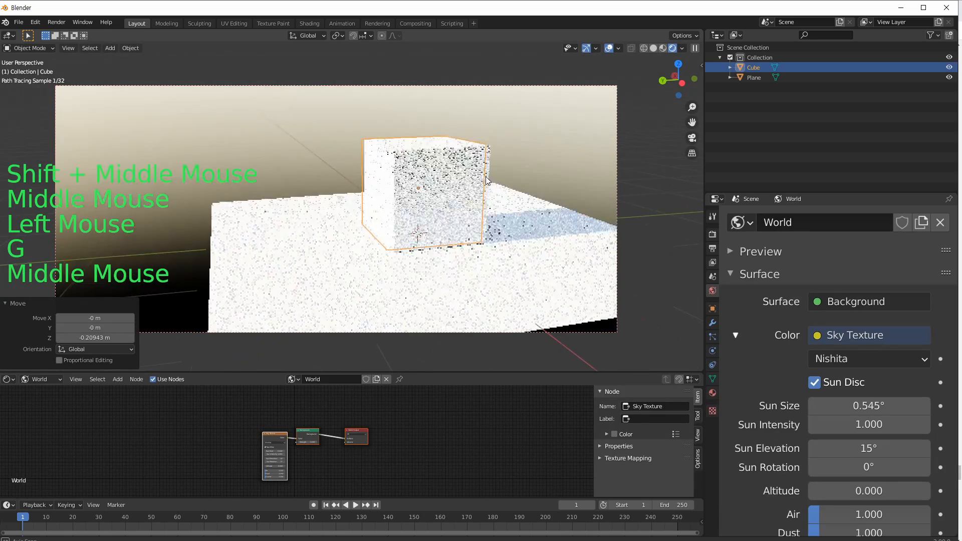
{"action": "middle_click_drag", "start_coordinate": [432, 194], "coordinate": [549, 94]}
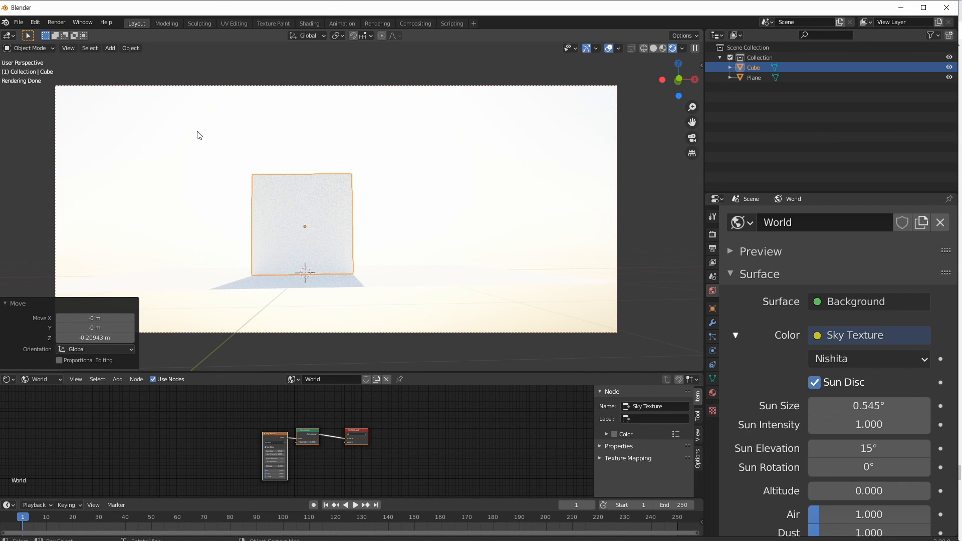
Step: Enlarge the world node editor and set the Sky Texture node's sun size to 1.74°
{"action": "middle_click_drag", "start_coordinate": [267, 418], "coordinate": [275, 411], "text": "shift"}
{"action": "middle_click_drag", "start_coordinate": [298, 441], "coordinate": [308, 401], "text": "ctrl"}
{"action": "middle_click_drag", "start_coordinate": [303, 426], "coordinate": [317, 516], "text": "shift"}
{"action": "left_click_drag", "start_coordinate": [392, 372], "coordinate": [393, 314]}
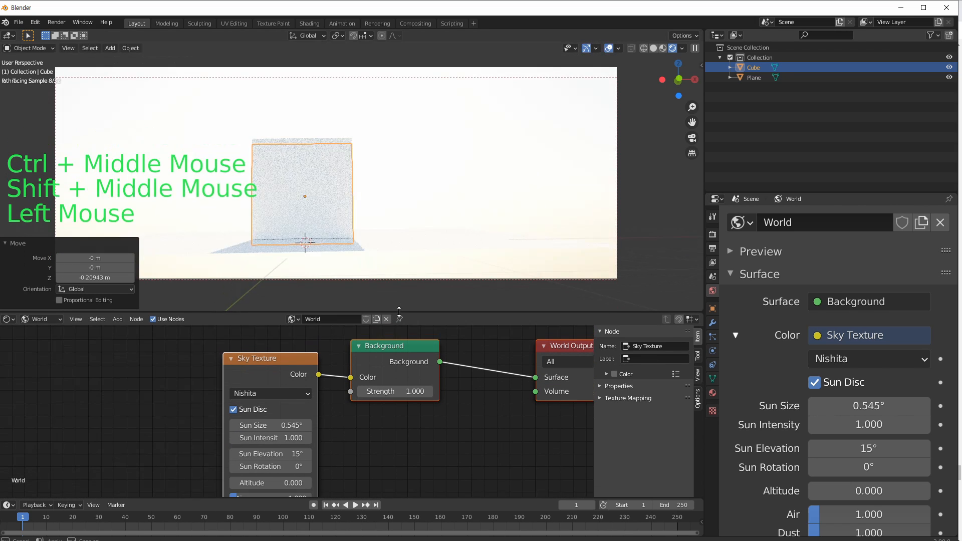
{"action": "middle_click_drag", "start_coordinate": [315, 432], "coordinate": [317, 397], "text": "shift"}
{"action": "middle_click_drag", "start_coordinate": [246, 381], "coordinate": [267, 370], "text": "ctrl"}
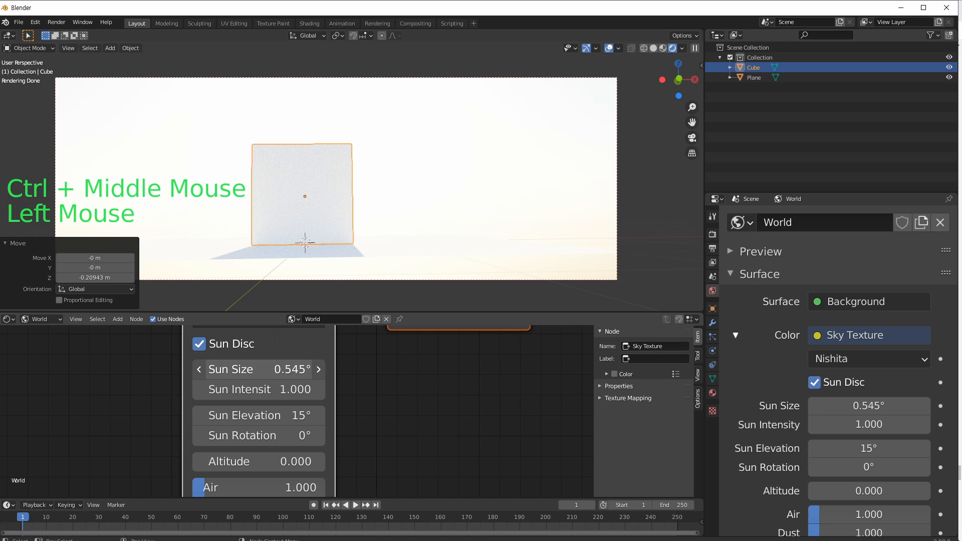
{"action": "left_click_drag", "start_coordinate": [267, 370], "coordinate": [245, 370]}
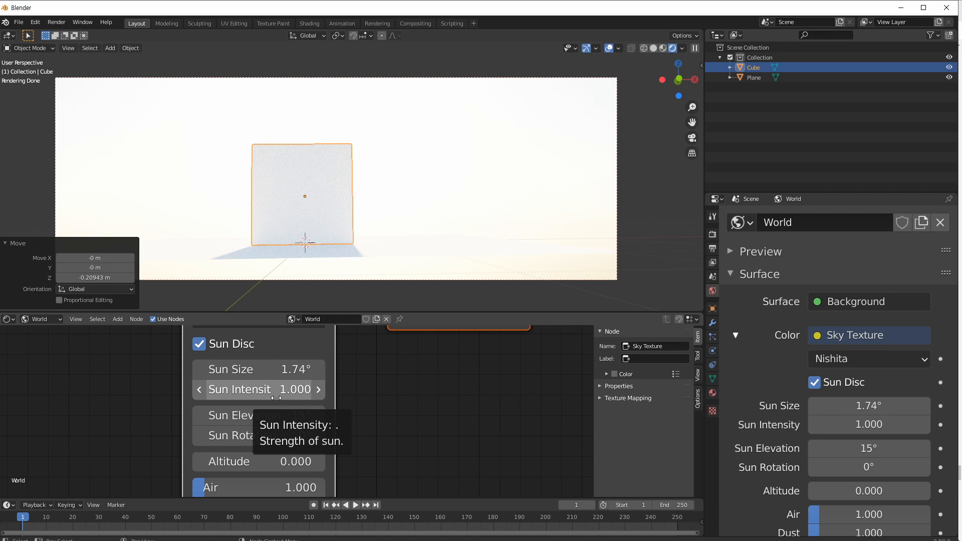
Step: Lower the Sky Texture node's sun elevation to 8.8°
{"action": "scroll", "coordinate": [252, 407], "scroll_direction": "down", "scroll_amount": 3}
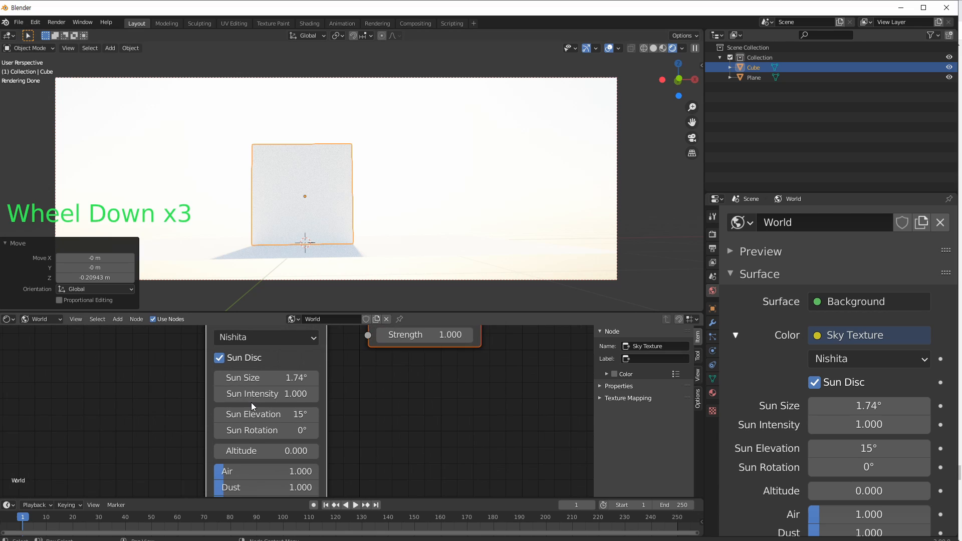
{"action": "scroll", "coordinate": [253, 407], "scroll_direction": "up", "scroll_amount": 3}
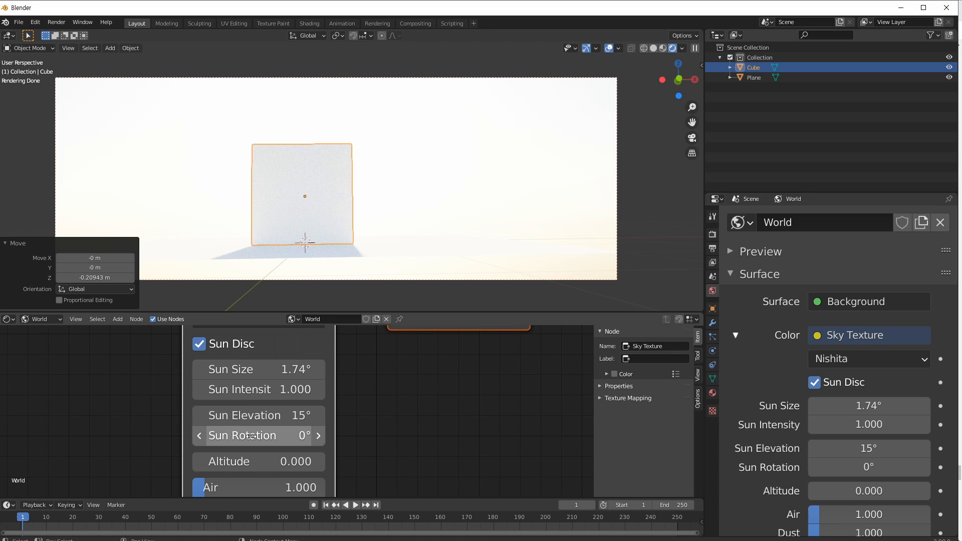
{"action": "middle_click_drag", "start_coordinate": [337, 136], "coordinate": [328, 156]}
{"action": "left_click_drag", "start_coordinate": [258, 416], "coordinate": [241, 416]}
Step: Deselect the cube and redefine the viewport render region to cover most of the 3D view
{"action": "scroll", "coordinate": [303, 90], "scroll_direction": "down", "scroll_amount": 2}
{"action": "left_click", "coordinate": [185, 78]}
{"action": "key", "text": "ctrl+b"}
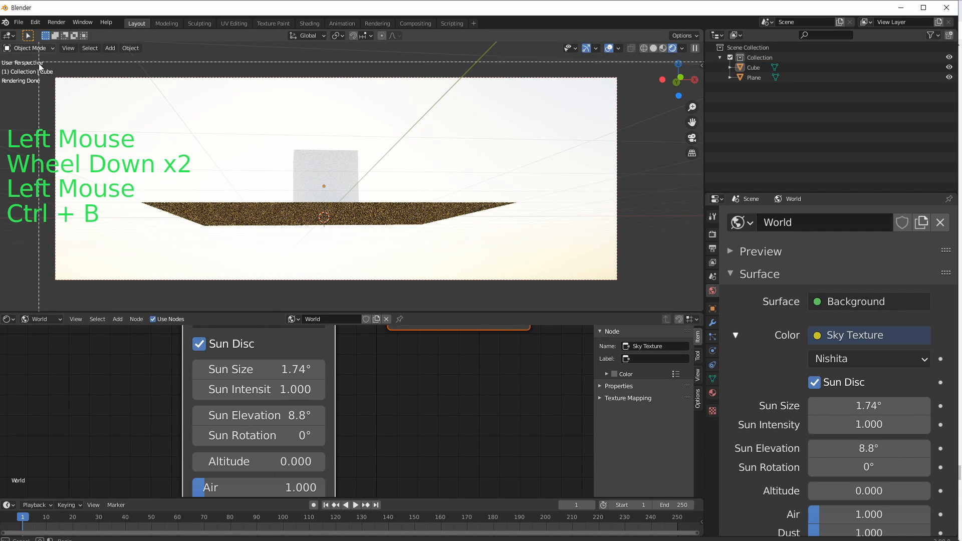
{"action": "left_click_drag", "start_coordinate": [56, 56], "coordinate": [648, 315]}
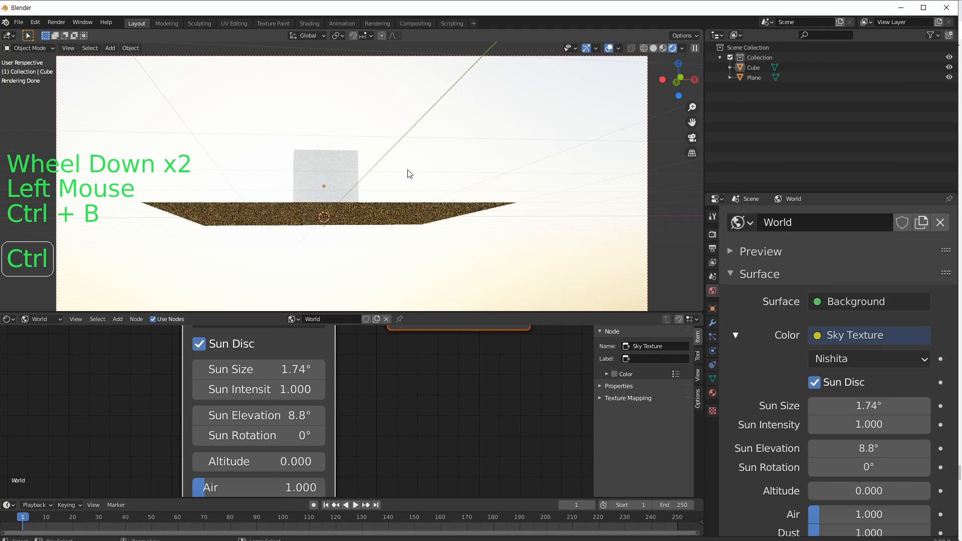
{"action": "mouse_move", "coordinate": [408, 172]}
{"action": "middle_mouse_down", "text": "ctrl"}
{"action": "mouse_move", "coordinate": [434, 166]}
{"action": "mouse_move", "coordinate": [333, 198]}
{"action": "middle_mouse_up", "text": "ctrl"}
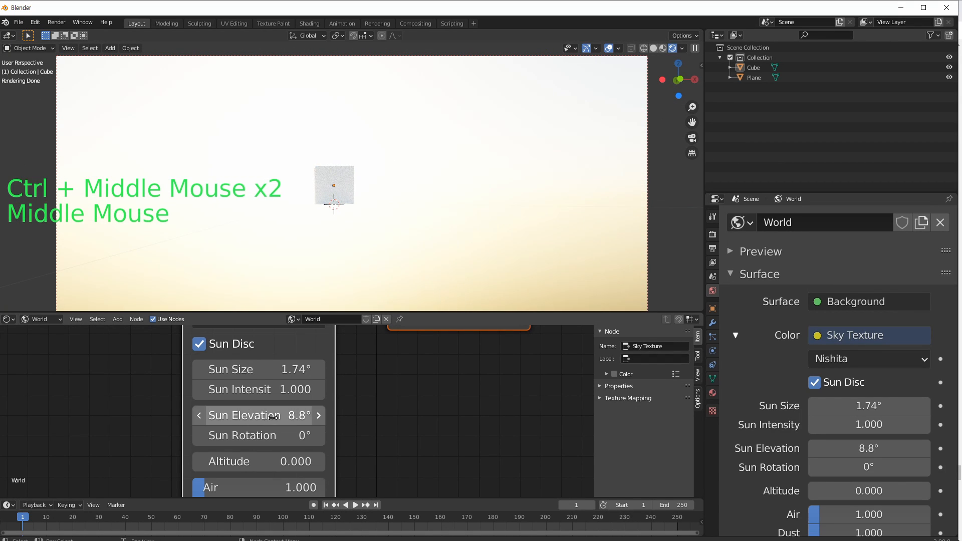
Step: Set the Sky Texture to sun size 0°, intensity 0.5, elevation 0.6°, rotation 21.4°, altitude 8.2 and air 2.462
{"action": "left_click_drag", "start_coordinate": [256, 415], "coordinate": [280, 416]}
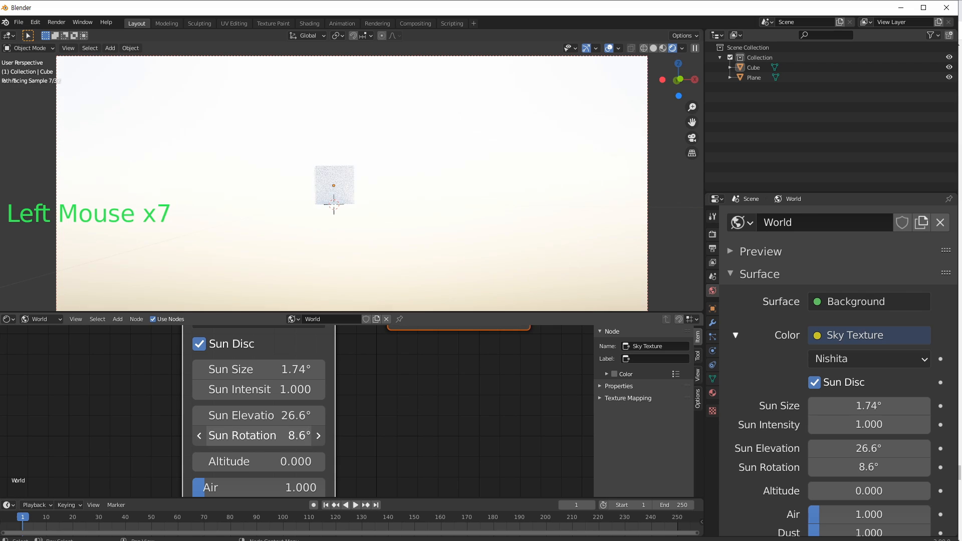
{"action": "left_click_drag", "start_coordinate": [259, 435], "coordinate": [266, 435]}
{"action": "mouse_move", "coordinate": [289, 234]}
{"action": "middle_mouse_down"}
{"action": "mouse_move", "coordinate": [297, 255]}
{"action": "mouse_move", "coordinate": [316, 249]}
{"action": "mouse_move", "coordinate": [290, 250]}
{"action": "middle_mouse_up"}
{"action": "left_click_drag", "start_coordinate": [255, 415], "coordinate": [217, 437]}
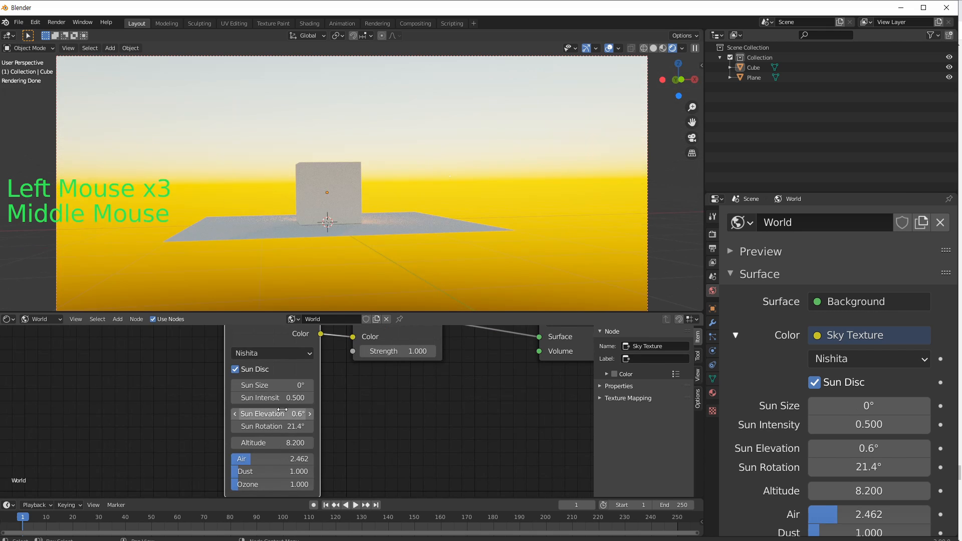
Step: Lower the sun elevation to -2.1° and set the sun size to 4.7°, checking the sky around the cube
{"action": "left_click_drag", "start_coordinate": [271, 415], "coordinate": [258, 414]}
{"action": "middle_click_drag", "start_coordinate": [322, 284], "coordinate": [475, 194]}
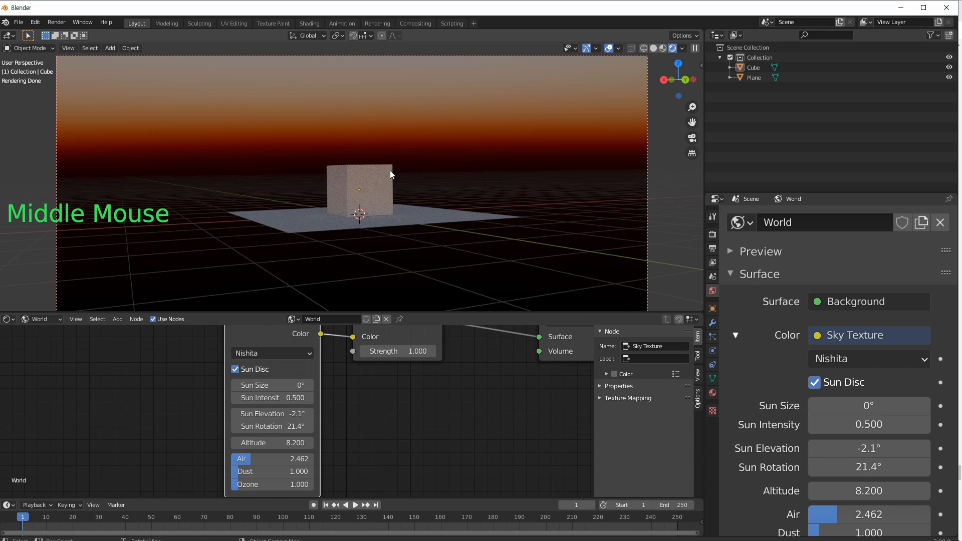
{"action": "middle_click_drag", "start_coordinate": [390, 174], "coordinate": [554, 208]}
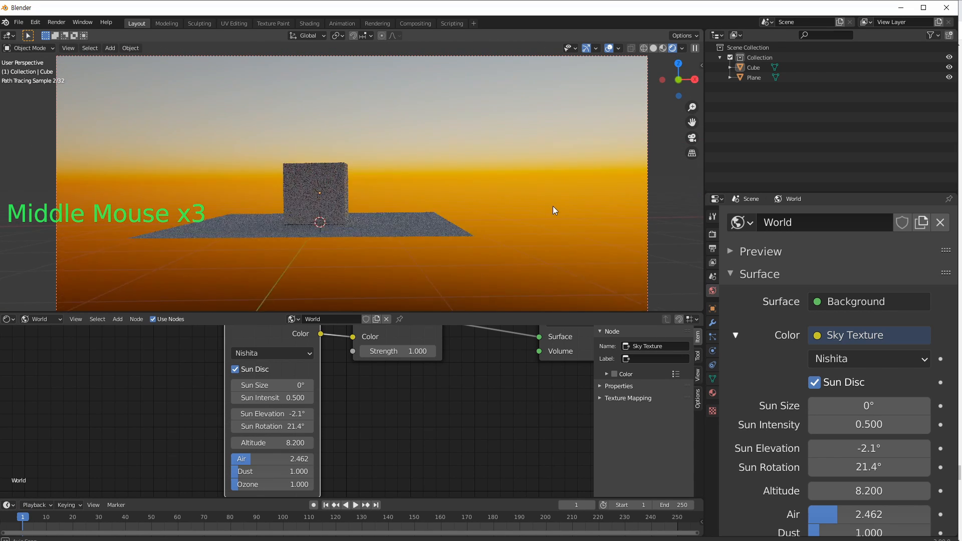
{"action": "middle_click", "coordinate": [392, 235]}
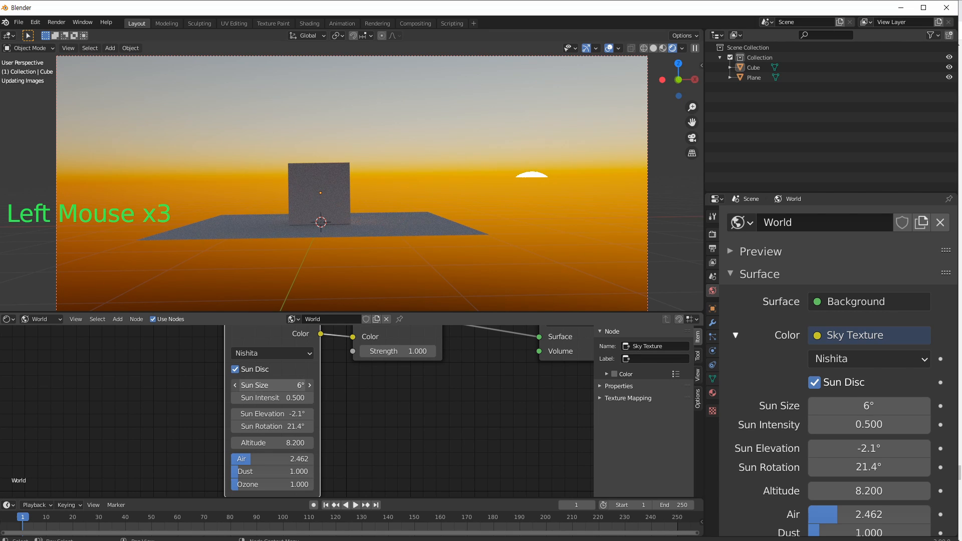
{"action": "middle_click_drag", "start_coordinate": [378, 237], "coordinate": [387, 242]}
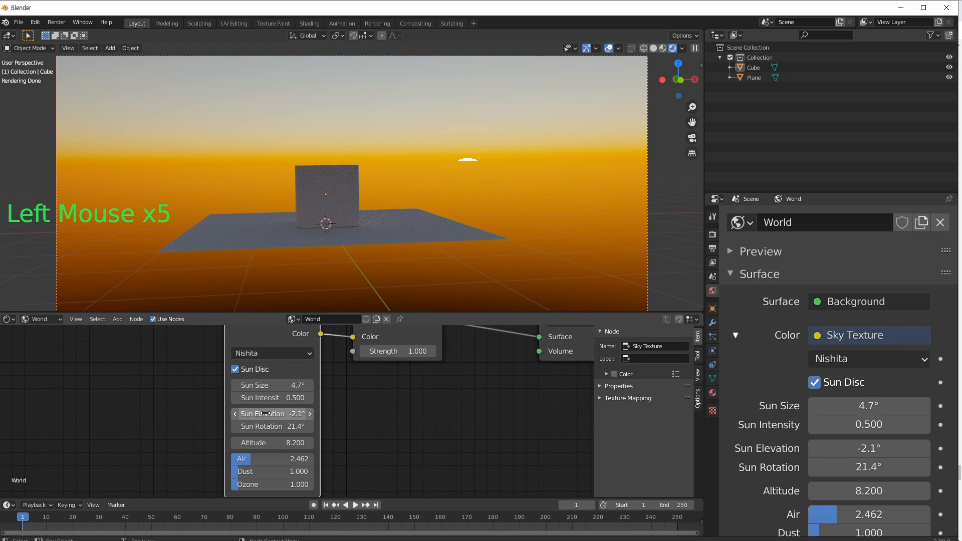
Step: Raise the Sky Texture node's sun elevation to 5.9°
{"action": "mouse_move", "coordinate": [265, 414]}
{"action": "left_mouse_down"}
{"action": "mouse_move", "coordinate": [250, 414]}
{"action": "mouse_move", "coordinate": [284, 413]}
{"action": "left_mouse_up"}
{"action": "middle_click_drag", "start_coordinate": [453, 183], "coordinate": [458, 185]}
{"action": "mouse_move", "coordinate": [340, 235]}
{"action": "middle_mouse_down"}
{"action": "mouse_move", "coordinate": [331, 255]}
{"action": "mouse_move", "coordinate": [343, 233]}
{"action": "middle_mouse_up"}
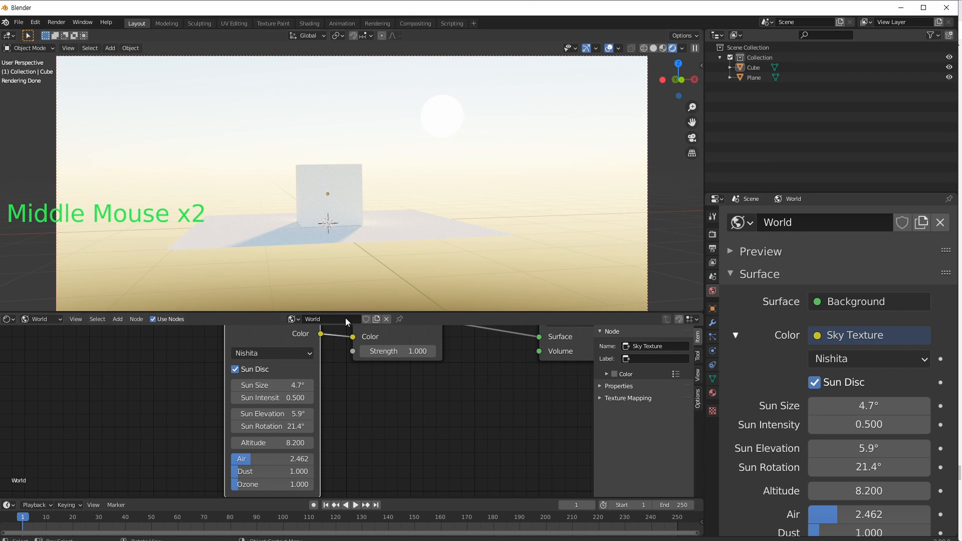
Step: Try sun sizes of 2°, 50° and 20° on the Sky Texture node
{"action": "left_click_drag", "start_coordinate": [270, 385], "coordinate": [263, 383]}
{"action": "left_click", "coordinate": [263, 384]}
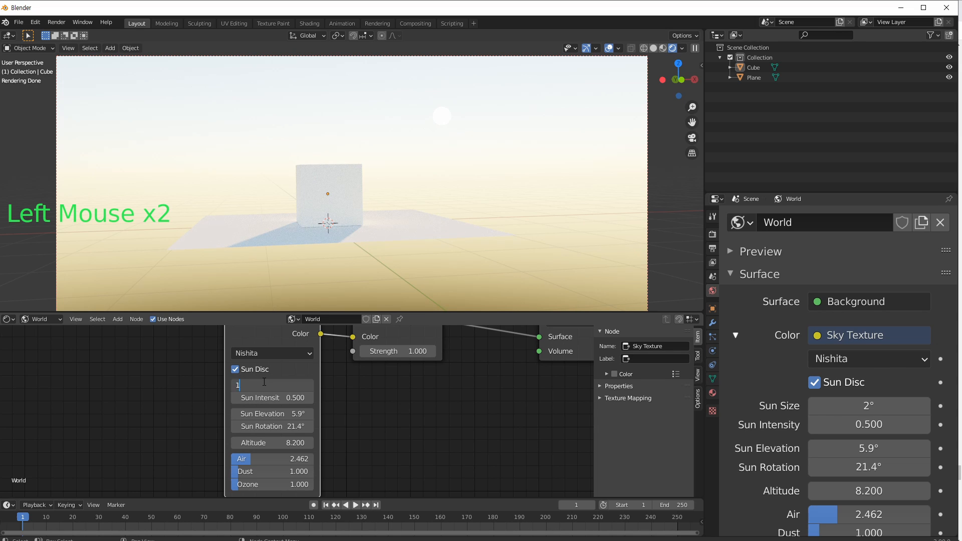
{"action": "left_click", "coordinate": [263, 384]}
{"action": "left_click", "coordinate": [263, 384]}
{"action": "key", "text": "Return"}
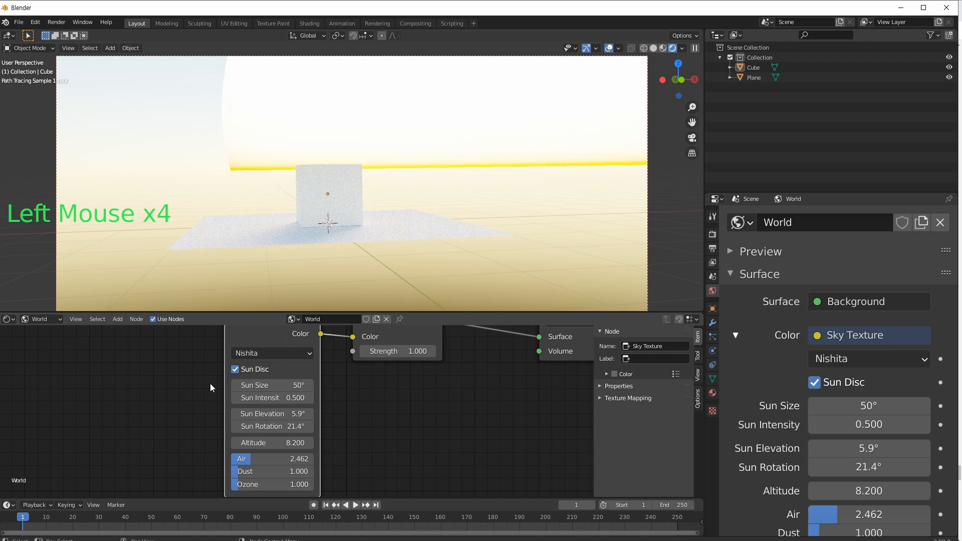
{"action": "left_click", "coordinate": [281, 384]}
{"action": "type", "text": "20"}
{"action": "key", "text": "Return"}
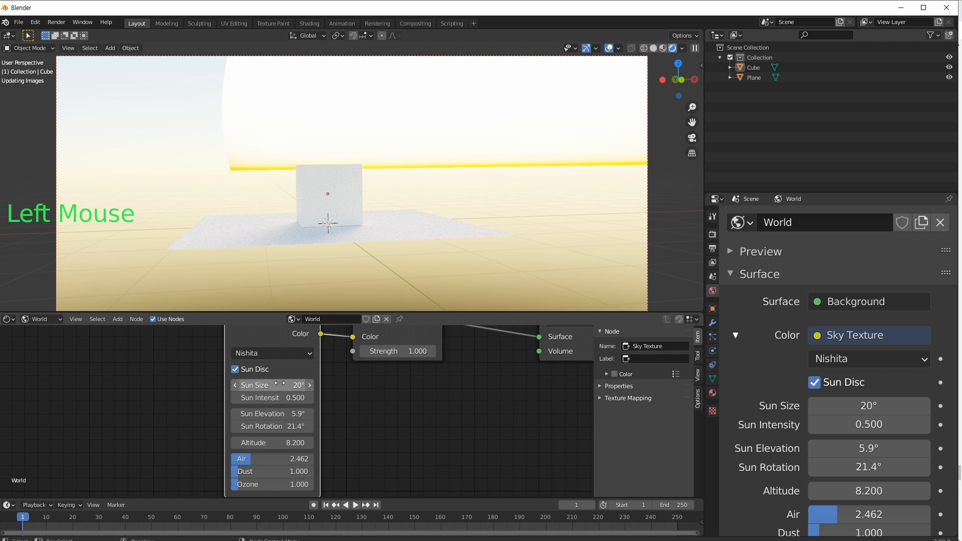
Step: Set the Sky Texture's sun size to 10°, sun elevation to 24.4° and sun rotation to 2.8°
{"action": "mouse_move", "coordinate": [451, 157]}
{"action": "middle_mouse_down"}
{"action": "mouse_move", "coordinate": [462, 155]}
{"action": "mouse_move", "coordinate": [441, 168]}
{"action": "middle_mouse_up"}
{"action": "left_click", "coordinate": [280, 384]}
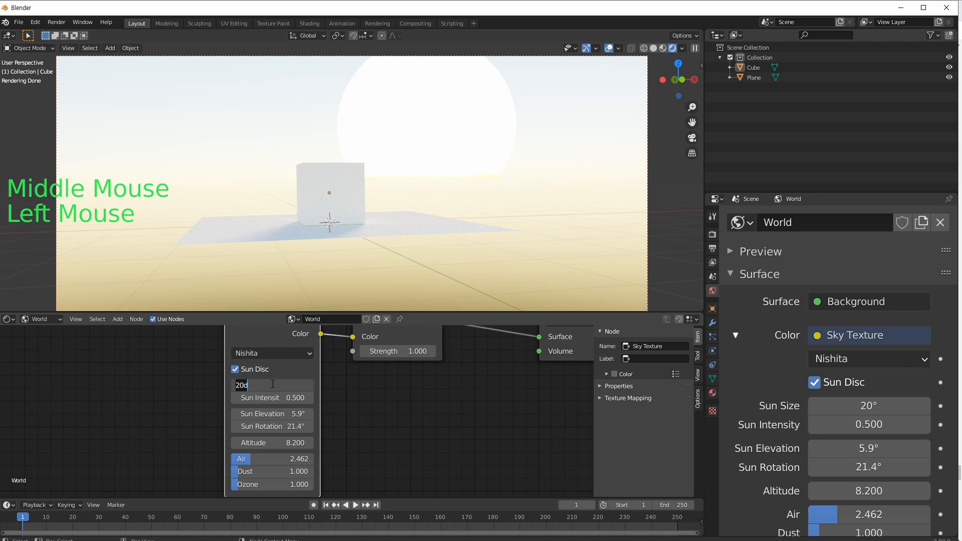
{"action": "type", "text": "10"}
{"action": "key", "text": "Return"}
{"action": "left_click_drag", "start_coordinate": [262, 427], "coordinate": [358, 414]}
{"action": "middle_click_drag", "start_coordinate": [376, 224], "coordinate": [351, 241]}
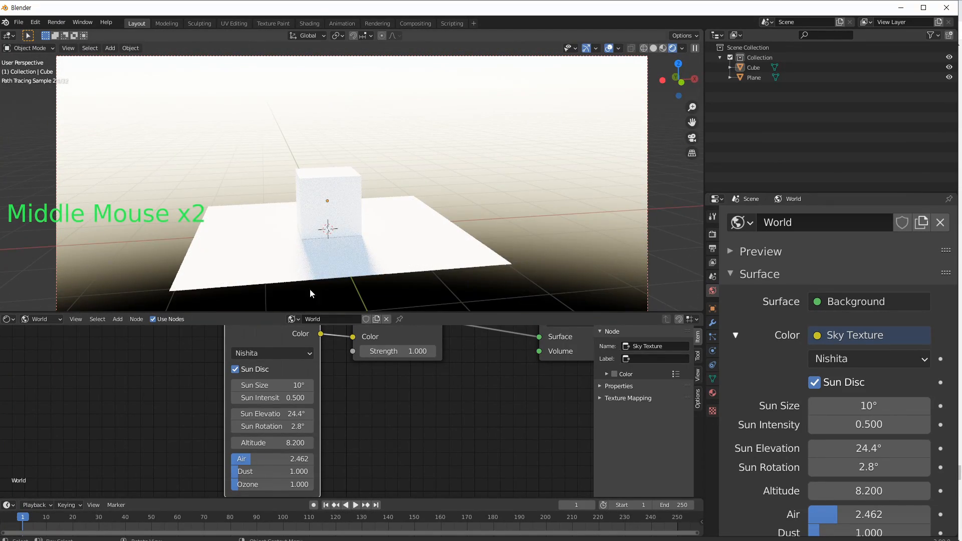
Step: Try a high air density of 7.154, and settle the Sky Texture on air 1.000 and dust 7.462
{"action": "mouse_move", "coordinate": [260, 458]}
{"action": "left_mouse_down"}
{"action": "mouse_move", "coordinate": [303, 459]}
{"action": "mouse_move", "coordinate": [272, 471]}
{"action": "left_mouse_up"}
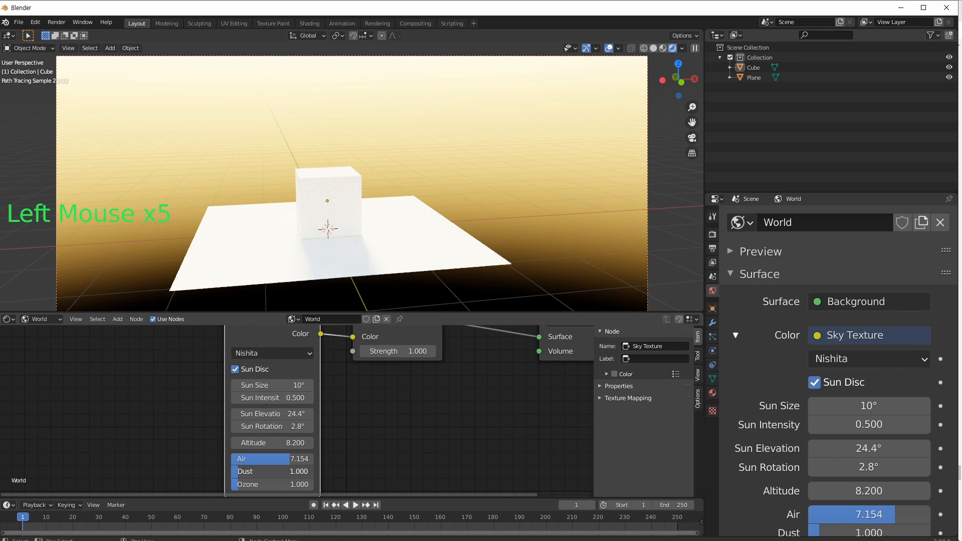
{"action": "mouse_move", "coordinate": [325, 218]}
{"action": "middle_mouse_down"}
{"action": "mouse_move", "coordinate": [334, 198]}
{"action": "mouse_move", "coordinate": [318, 219]}
{"action": "middle_mouse_up"}
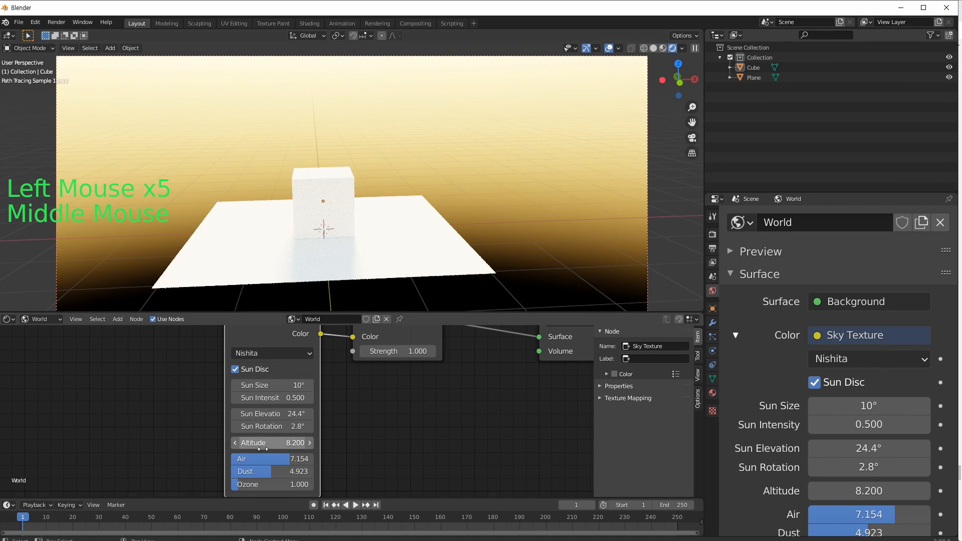
{"action": "left_click_drag", "start_coordinate": [266, 459], "coordinate": [215, 459]}
{"action": "middle_click_drag", "start_coordinate": [385, 218], "coordinate": [391, 208]}
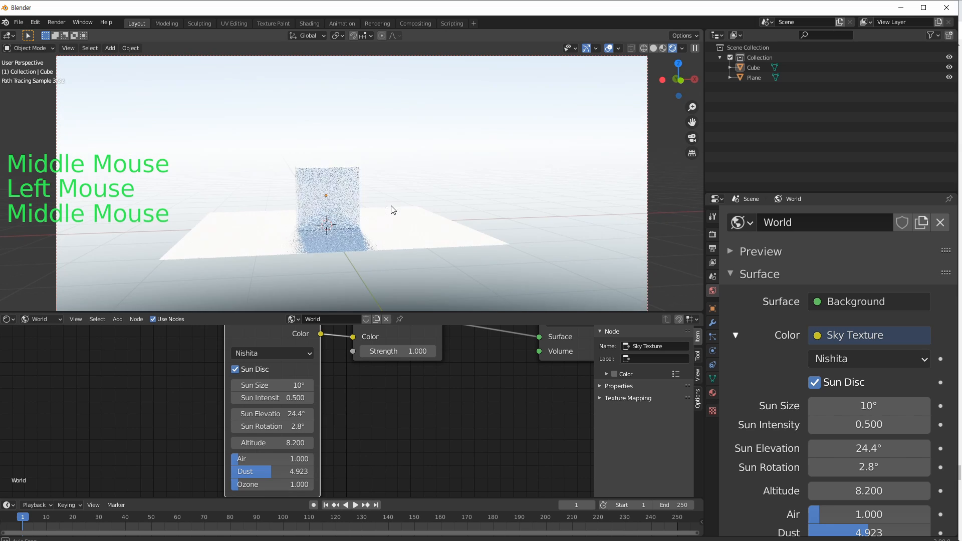
{"action": "mouse_move", "coordinate": [264, 471]}
{"action": "left_mouse_down"}
{"action": "mouse_move", "coordinate": [291, 471]}
{"action": "mouse_move", "coordinate": [279, 471]}
{"action": "left_mouse_up"}
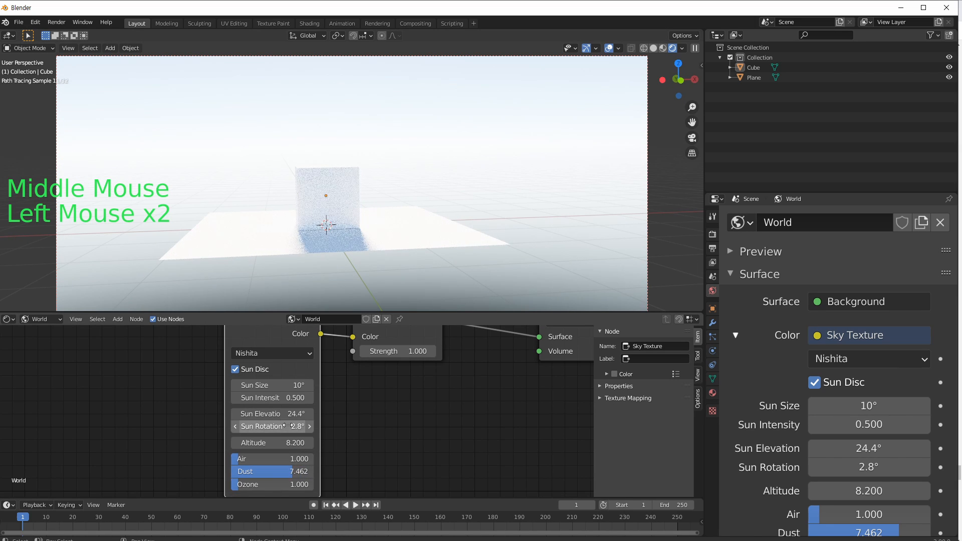
Step: Lower the sun elevation to -1.4° and raise the air density to 3.462
{"action": "left_click_drag", "start_coordinate": [275, 415], "coordinate": [233, 416]}
{"action": "left_click_drag", "start_coordinate": [240, 459], "coordinate": [255, 459]}
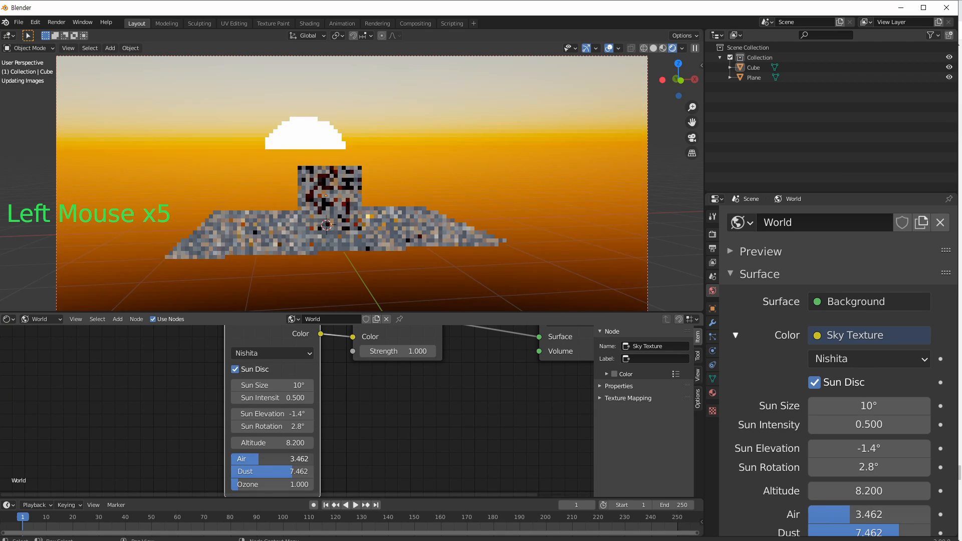
{"action": "middle_click_drag", "start_coordinate": [400, 188], "coordinate": [353, 198]}
{"action": "scroll", "coordinate": [389, 189], "scroll_direction": "up", "scroll_amount": 1}
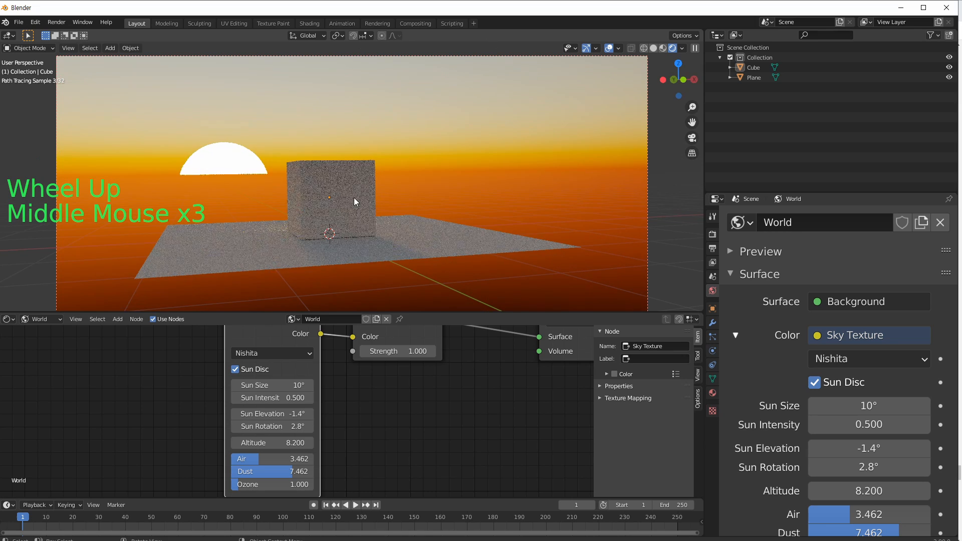
Step: Set the Sky Texture's air density to 5.077 and ozone to 3.385, checking the tint on the cube and plane
{"action": "left_click_drag", "start_coordinate": [258, 458], "coordinate": [279, 485]}
{"action": "middle_click_drag", "start_coordinate": [278, 123], "coordinate": [399, 255]}
{"action": "left_click_drag", "start_coordinate": [259, 485], "coordinate": [239, 486]}
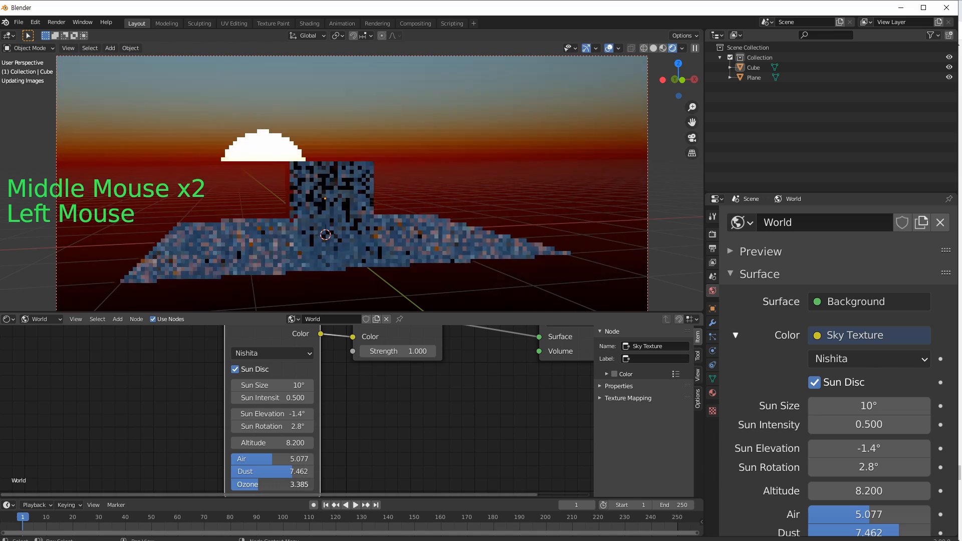
{"action": "mouse_move", "coordinate": [375, 197]}
{"action": "middle_mouse_down"}
{"action": "mouse_move", "coordinate": [361, 211]}
{"action": "mouse_move", "coordinate": [372, 199]}
{"action": "middle_mouse_up"}
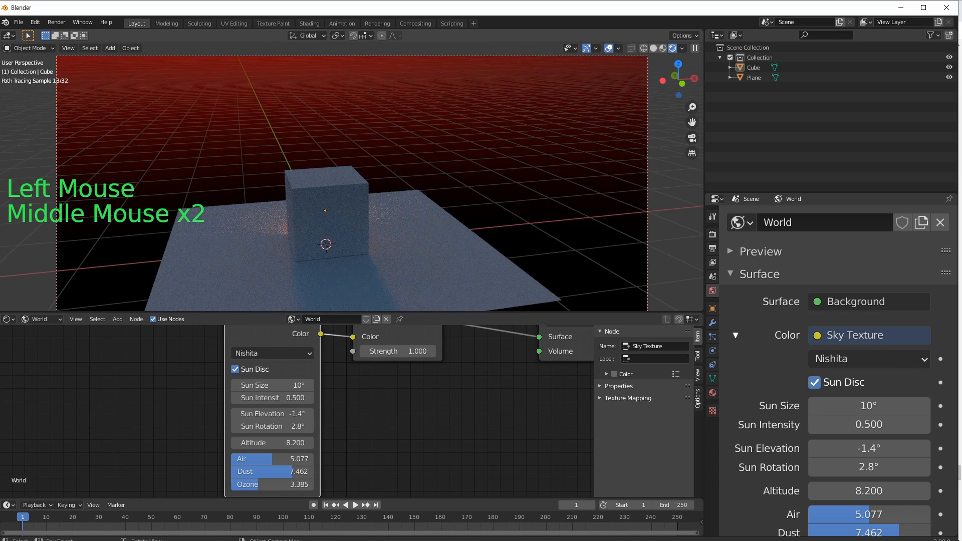
{"action": "middle_click_drag", "start_coordinate": [306, 214], "coordinate": [323, 199]}
Step: Select the cube and switch the 3D viewport to solid shading
{"action": "left_click", "coordinate": [323, 199]}
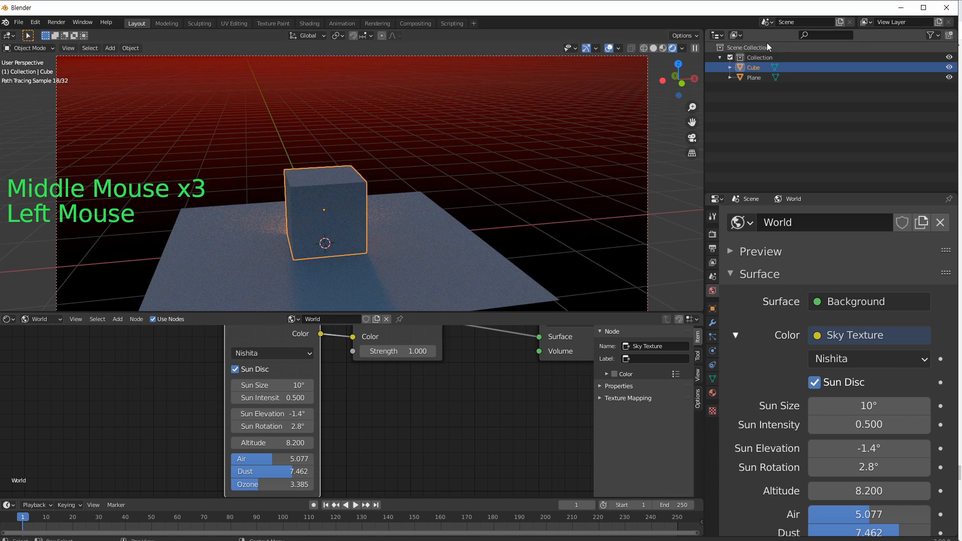
{"action": "left_click", "coordinate": [653, 48]}
{"action": "middle_click", "coordinate": [353, 228]}
{"action": "mouse_move", "coordinate": [353, 228]}
{"action": "middle_mouse_down", "text": "ctrl"}
{"action": "mouse_move", "coordinate": [326, 188]}
{"action": "mouse_move", "coordinate": [483, 143]}
{"action": "middle_mouse_up", "text": "ctrl"}
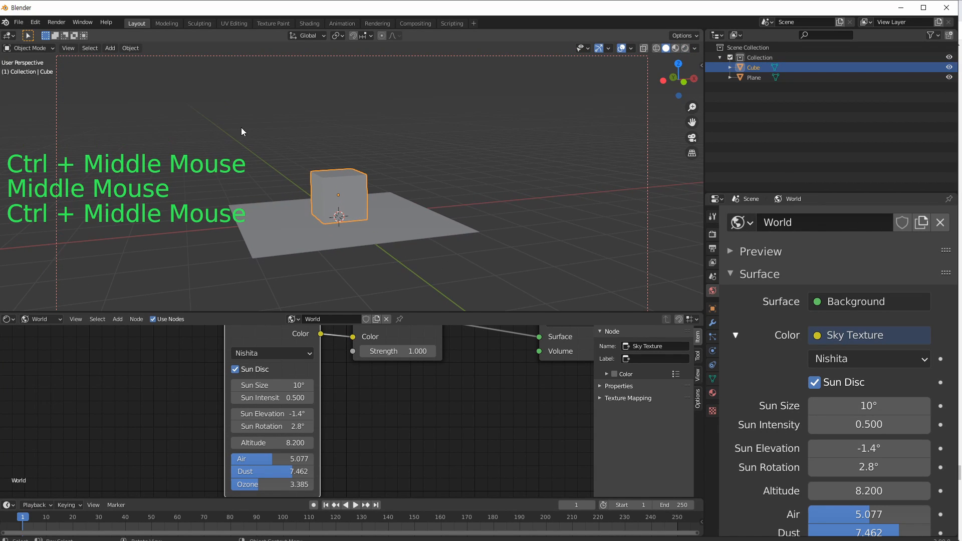
{"action": "left_click", "coordinate": [353, 128]}
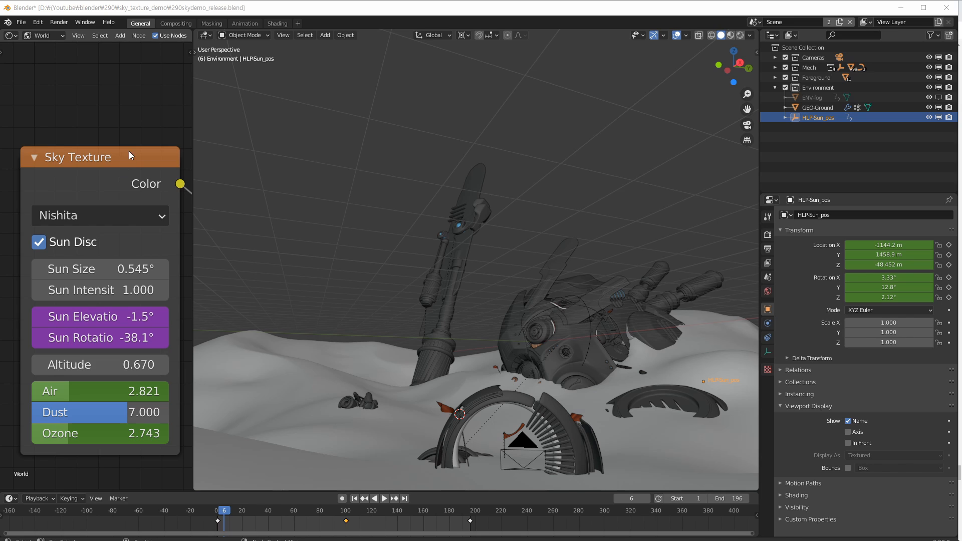
Step: In the desert demo scene, move the Sky Texture node higher in the node editor and switch the 3D viewport to rendered shading
{"action": "left_click_drag", "start_coordinate": [130, 155], "coordinate": [128, 105]}
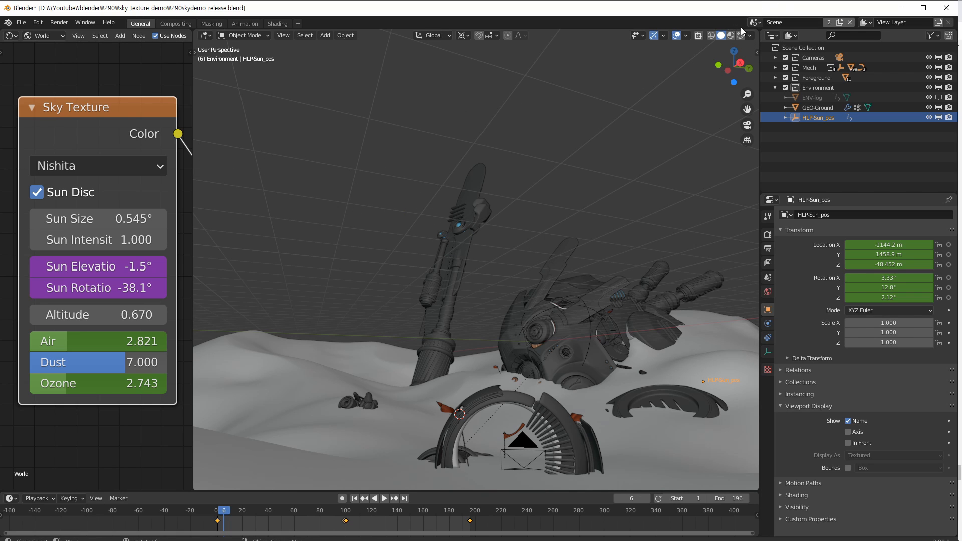
{"action": "key", "text": "z"}
{"action": "left_click", "coordinate": [501, 204]}
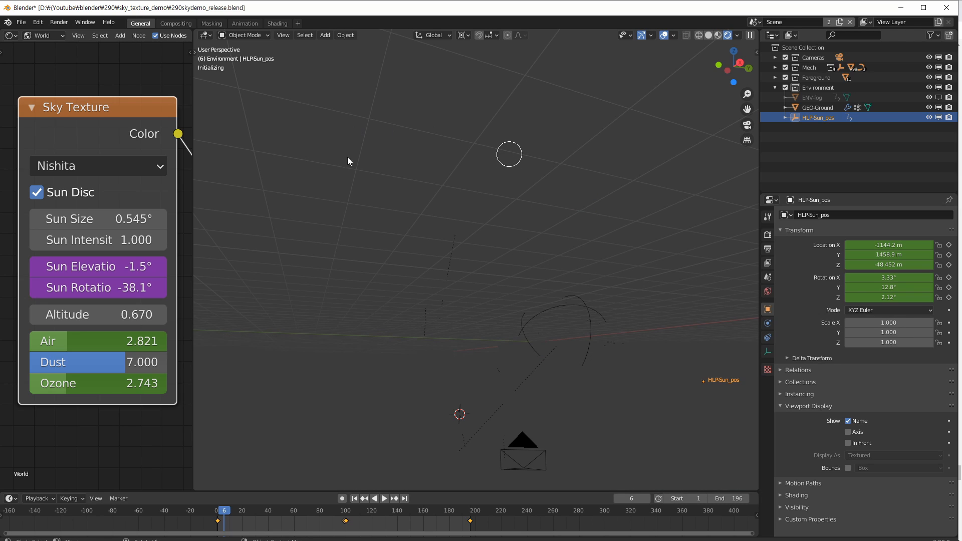
Step: Play the sun animation briefly, stop it and bring the timeline back to frame 2
{"action": "key", "text": "space"}
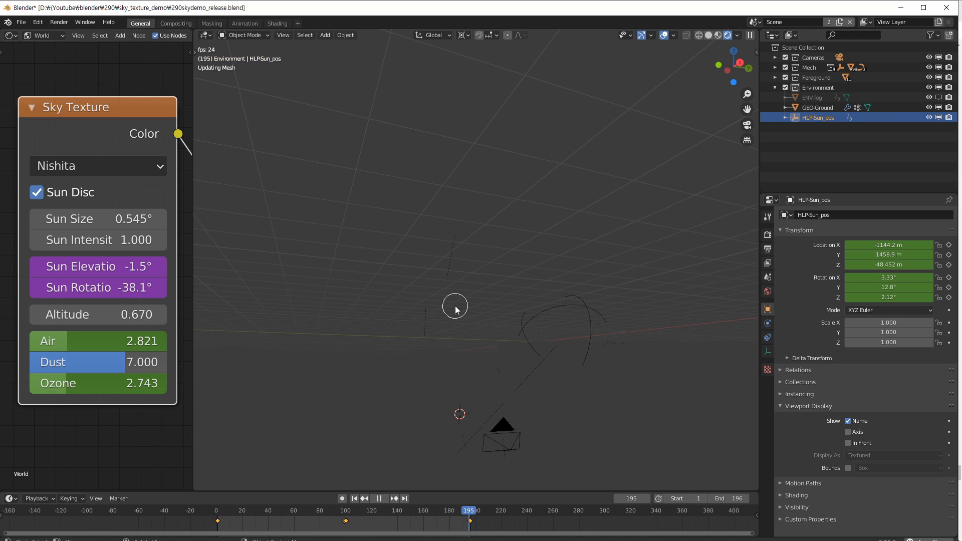
{"action": "key", "text": "space"}
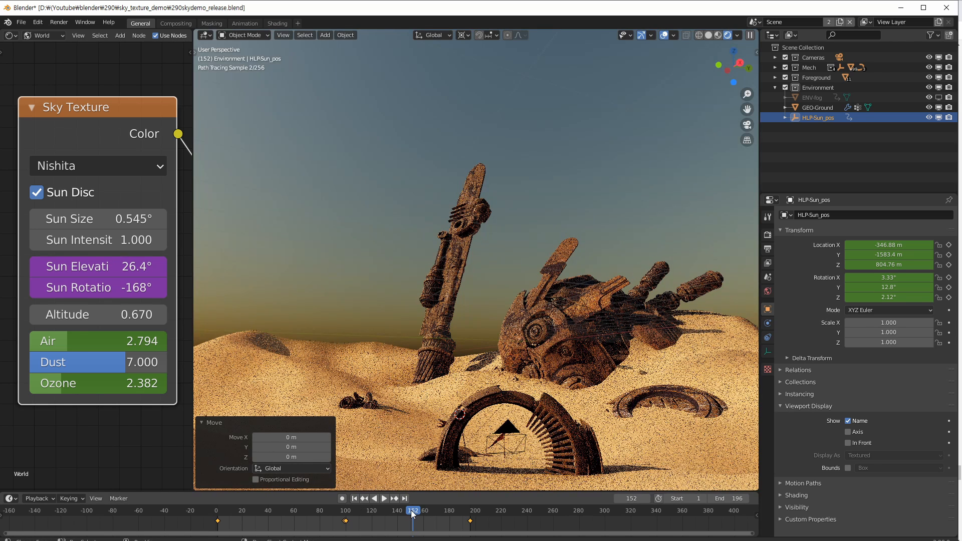
{"action": "left_click_drag", "start_coordinate": [411, 511], "coordinate": [225, 510]}
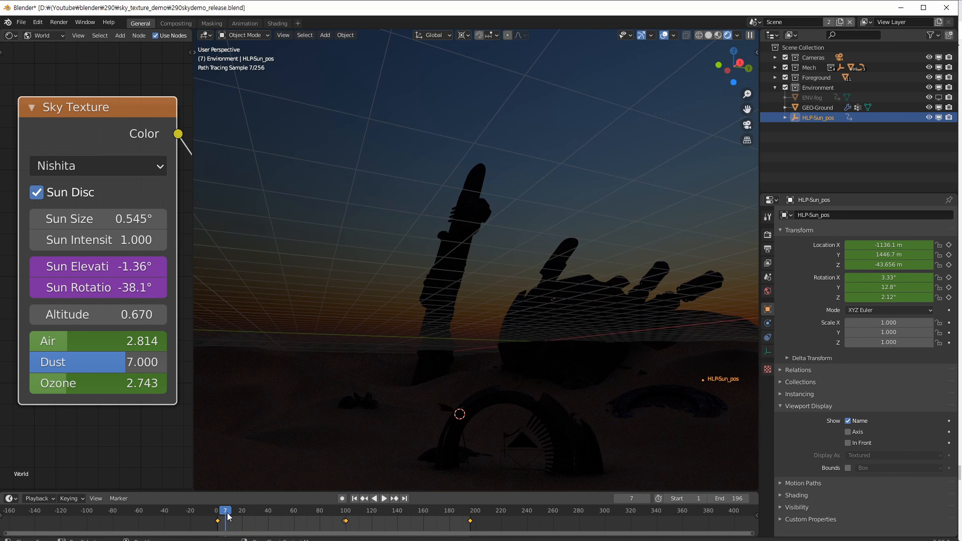
{"action": "left_click_drag", "start_coordinate": [224, 512], "coordinate": [219, 513]}
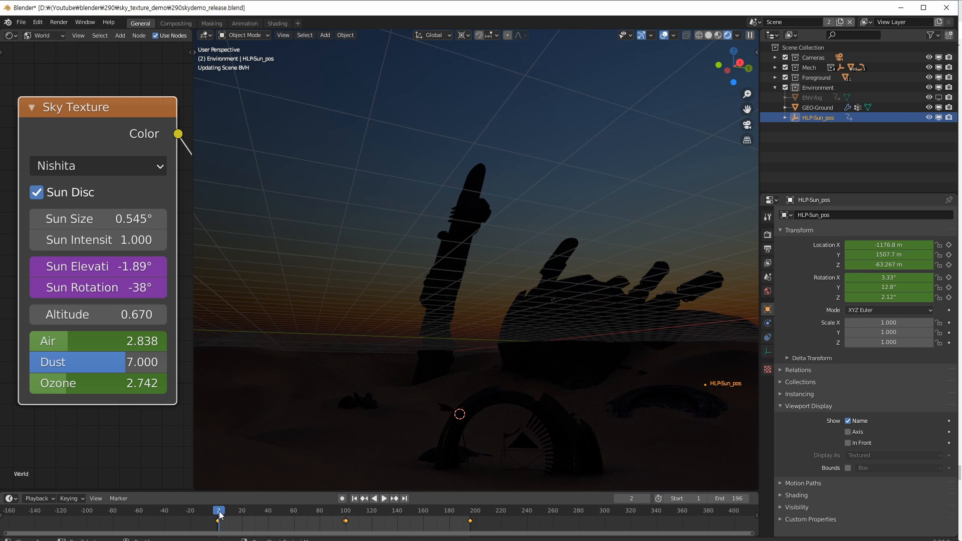
Step: Hide the viewport overlays and preview the rising sun's lighting at frames 38, 45, 72 and 98
{"action": "left_click", "coordinate": [665, 35]}
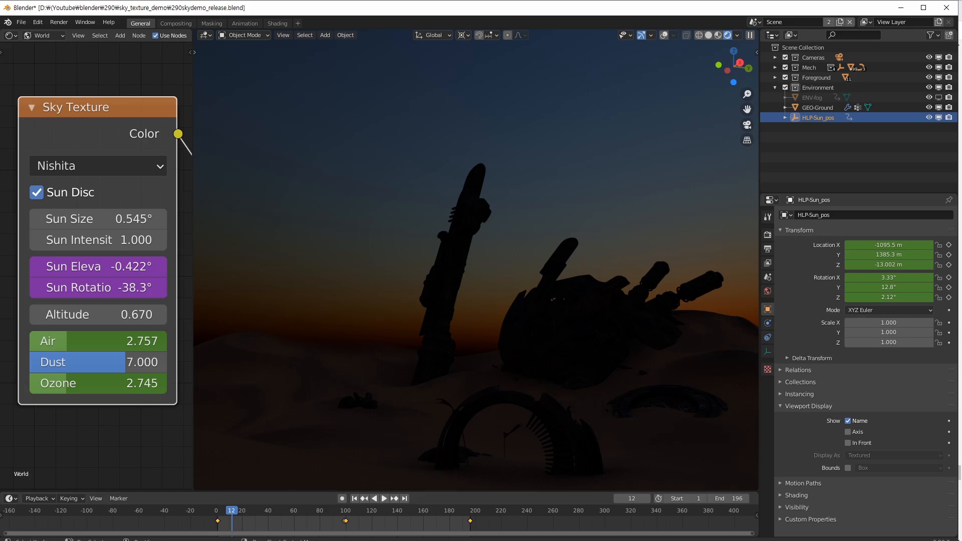
{"action": "left_click", "coordinate": [267, 511]}
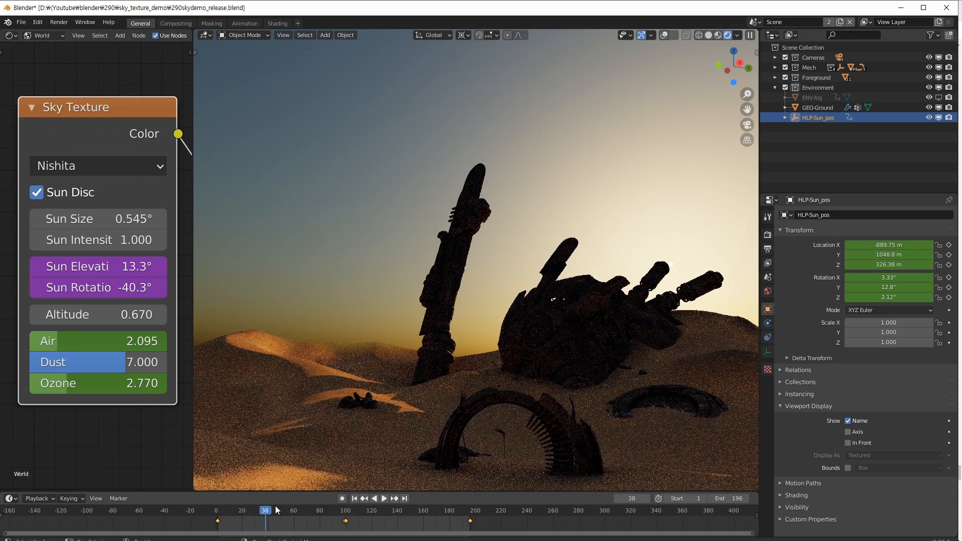
{"action": "left_click", "coordinate": [274, 510]}
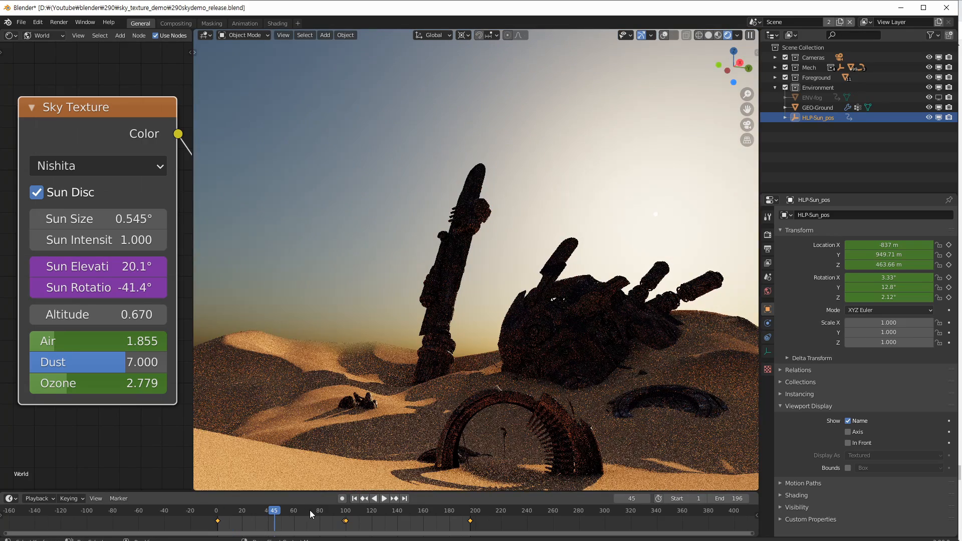
{"action": "left_click", "coordinate": [310, 511]}
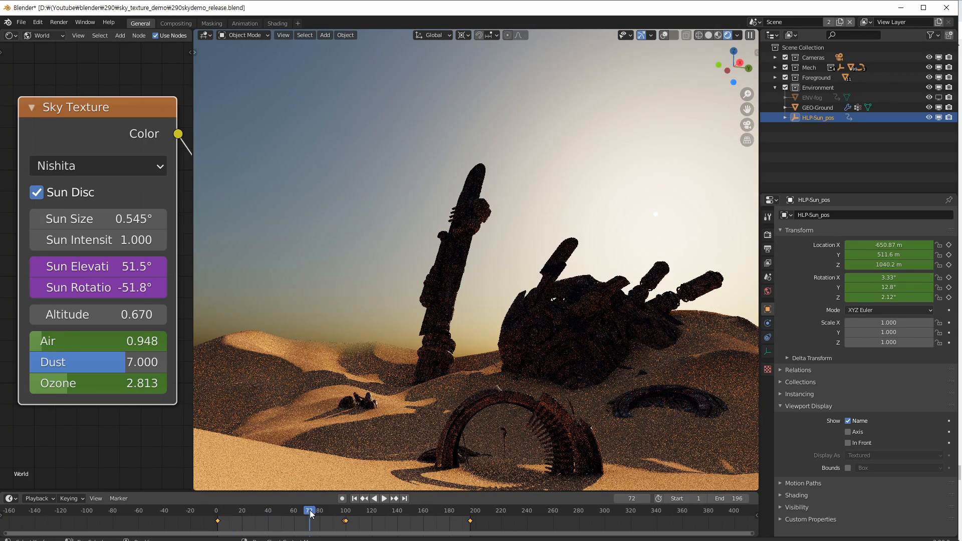
{"action": "left_click", "coordinate": [354, 509]}
{"action": "left_click", "coordinate": [344, 511]}
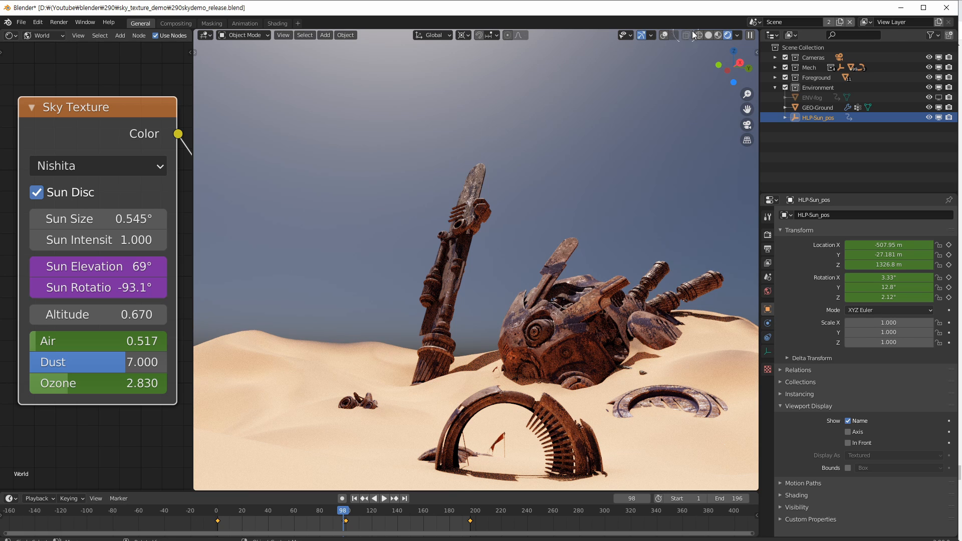
Step: Preview the setting sun's lighting at frames 145, 163, 172 and 201
{"action": "left_click", "coordinate": [378, 512]}
{"action": "left_click", "coordinate": [404, 510]}
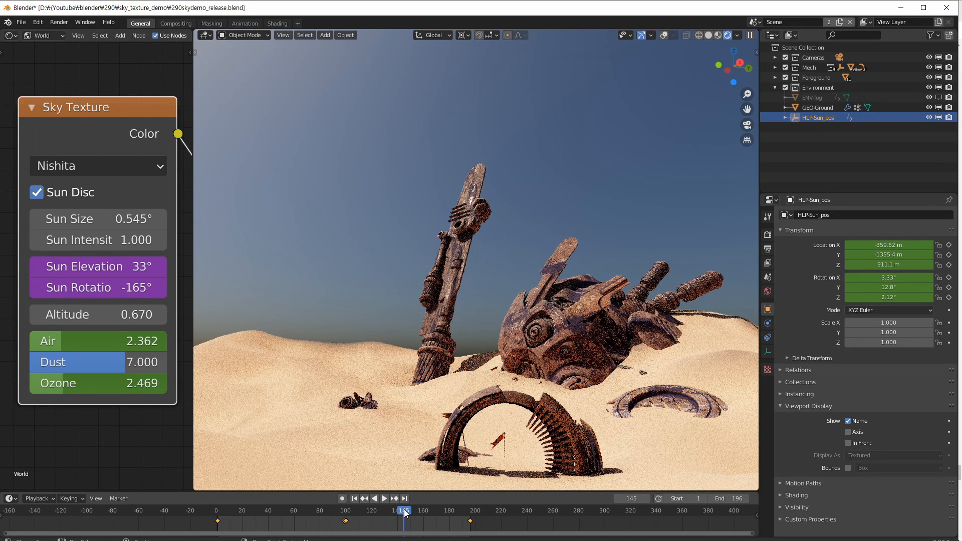
{"action": "left_click", "coordinate": [429, 510]}
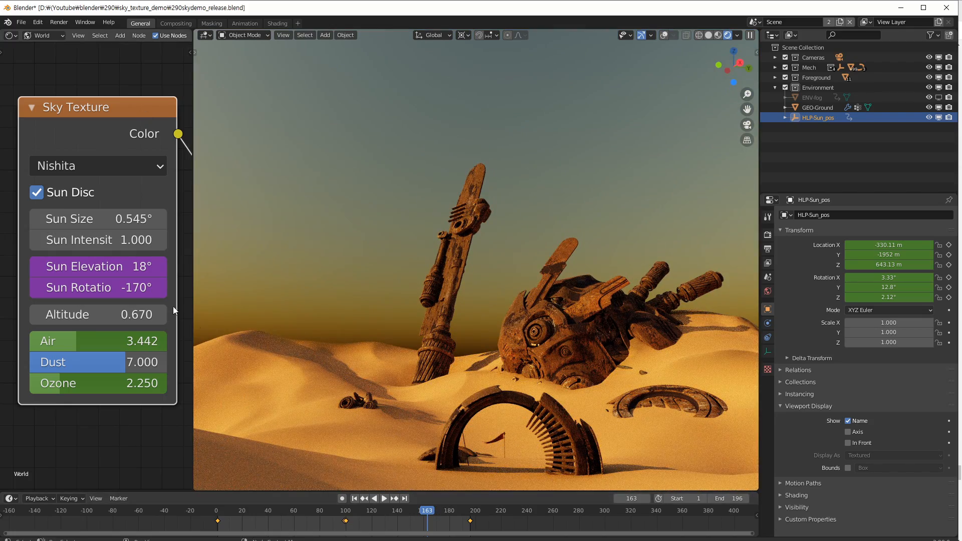
{"action": "left_click", "coordinate": [440, 510]}
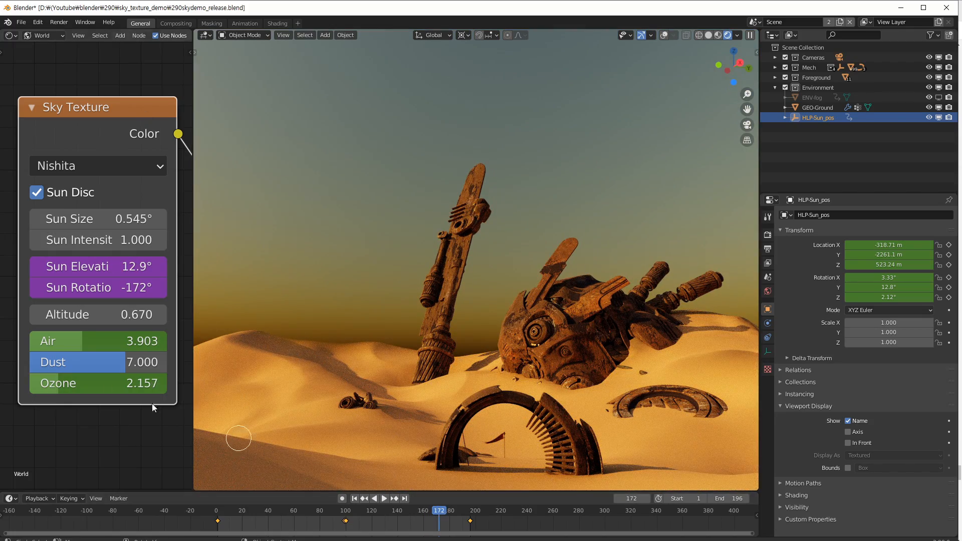
{"action": "left_click", "coordinate": [457, 511]}
{"action": "left_click", "coordinate": [469, 512]}
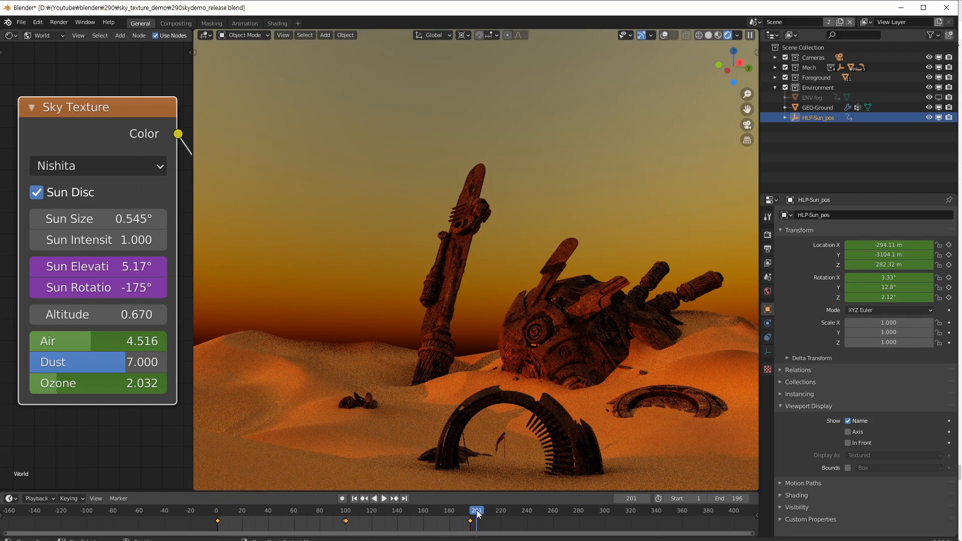
Step: Compare the scene's lighting at early and late points of the animation, including frames 13, 183 and 26
{"action": "left_click", "coordinate": [234, 511]}
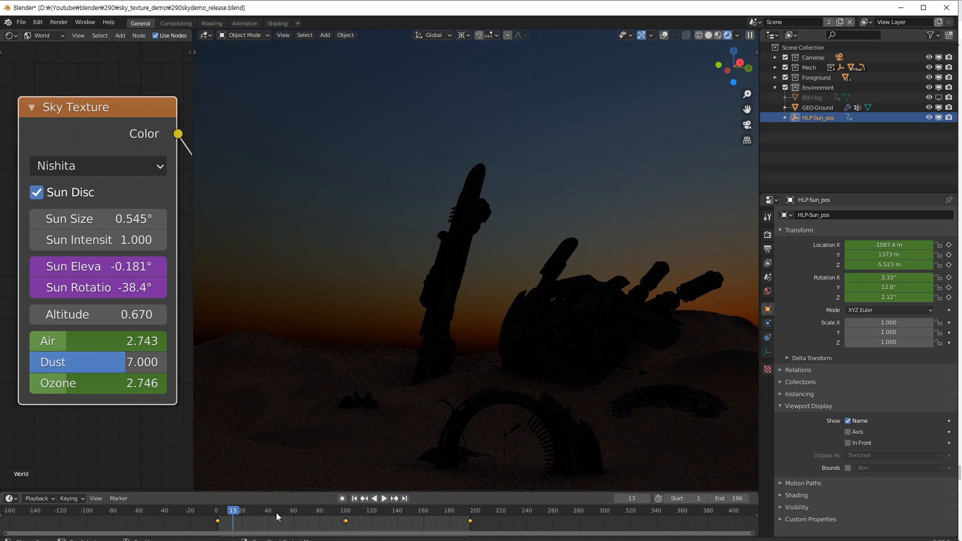
{"action": "left_click", "coordinate": [291, 511]}
{"action": "left_click", "coordinate": [454, 516]}
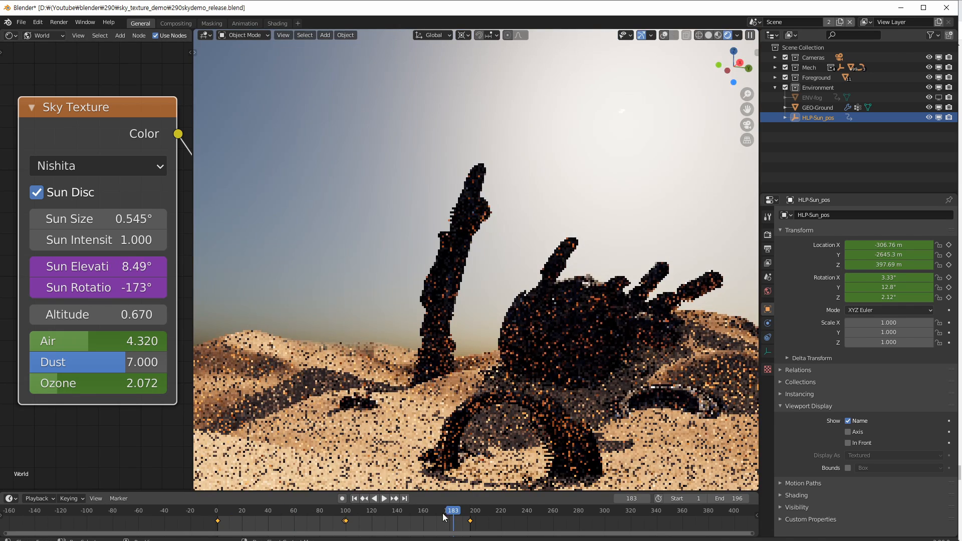
{"action": "left_click", "coordinate": [250, 515]}
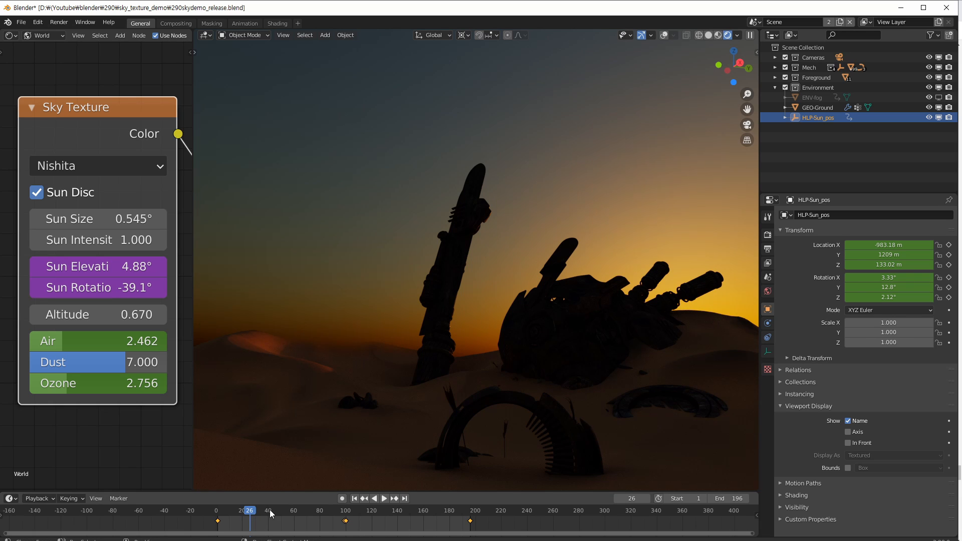
Step: Preview the desert scene's lighting at frames 75, 9, 188 and 63
{"action": "left_click_drag", "start_coordinate": [269, 510], "coordinate": [313, 510]}
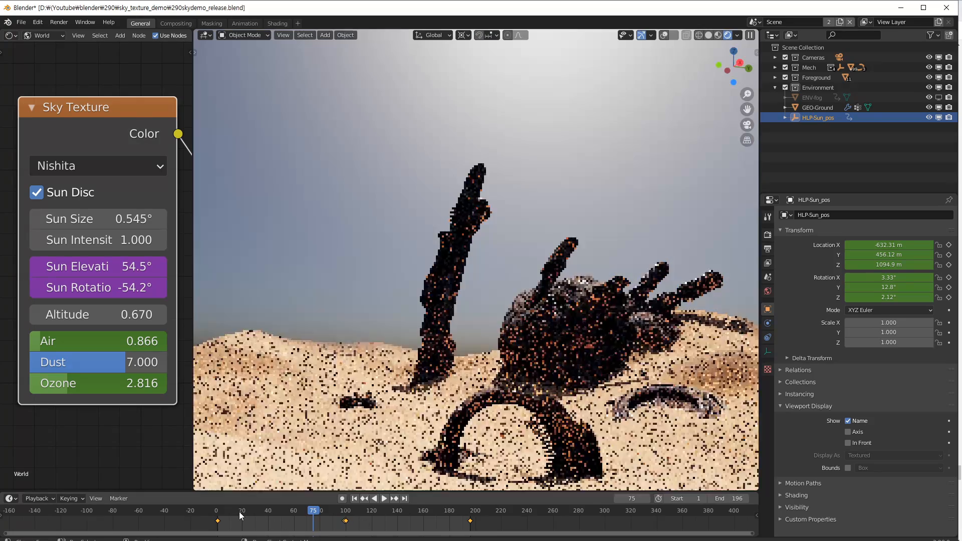
{"action": "left_click", "coordinate": [229, 511]}
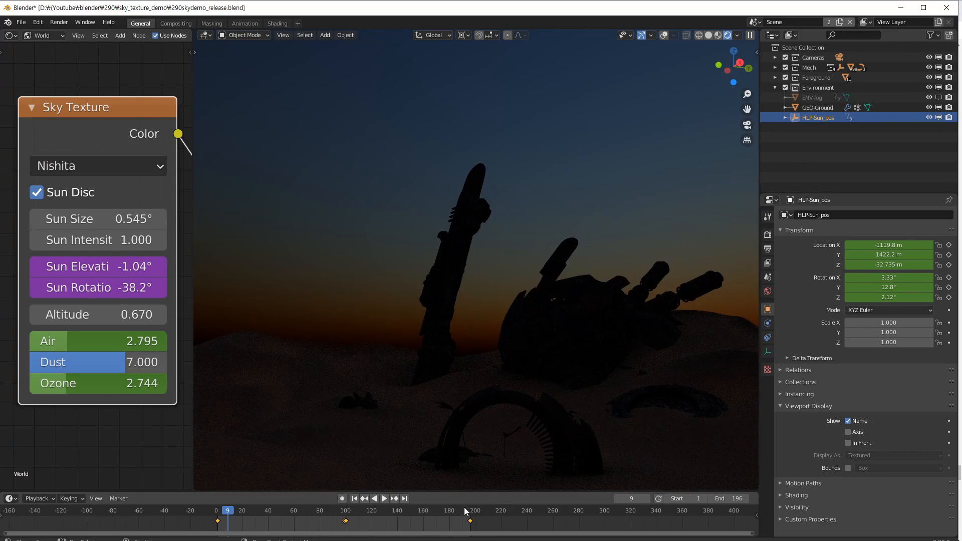
{"action": "left_click", "coordinate": [460, 511]}
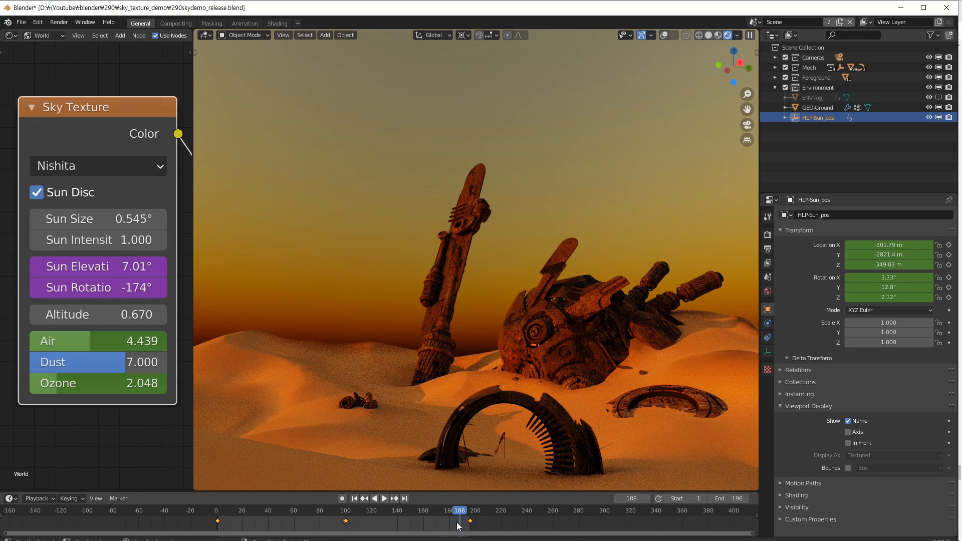
{"action": "left_click_drag", "start_coordinate": [457, 513], "coordinate": [298, 511]}
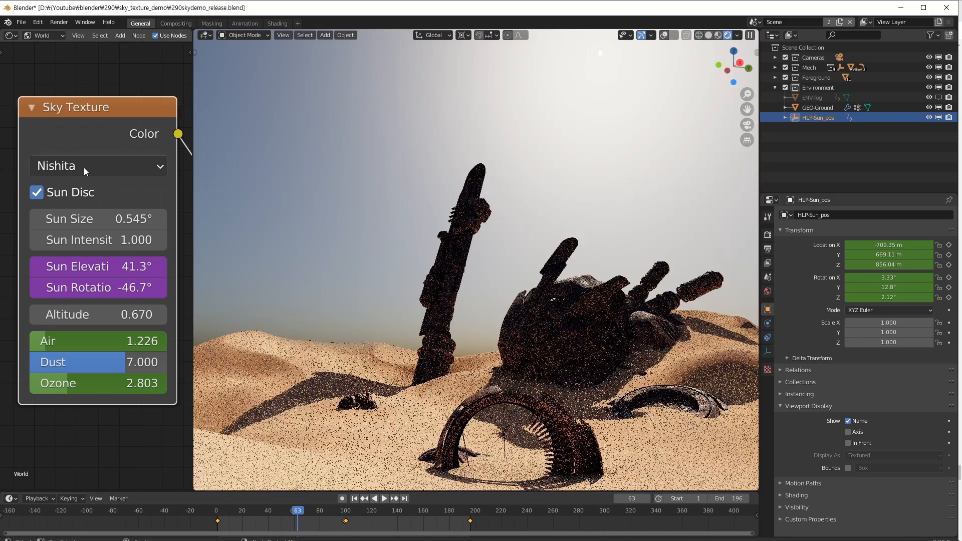
Step: Compare the Preetham and Hosek / Wilkie sky types on the Sky Texture, then restore Nishita
{"action": "left_click", "coordinate": [83, 168]}
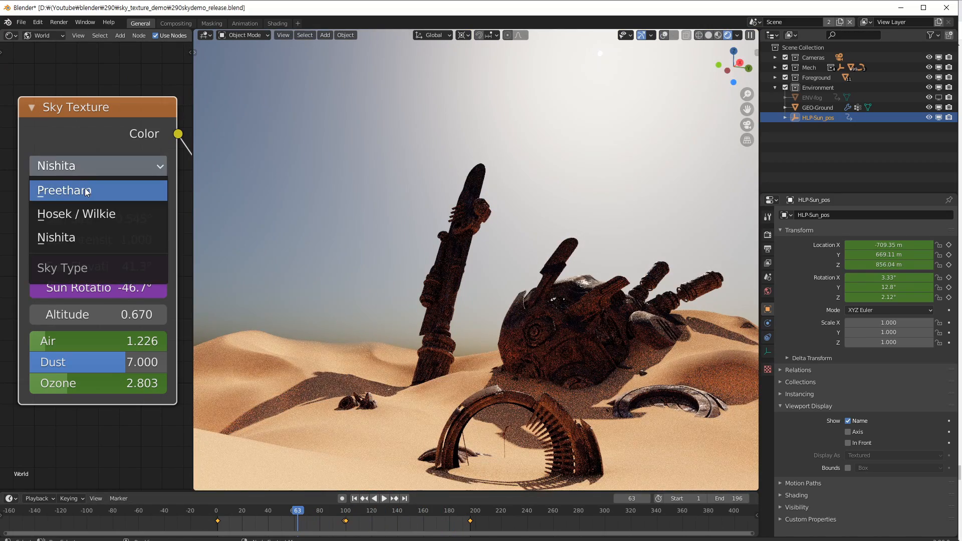
{"action": "left_click", "coordinate": [87, 192]}
{"action": "left_click", "coordinate": [126, 166]}
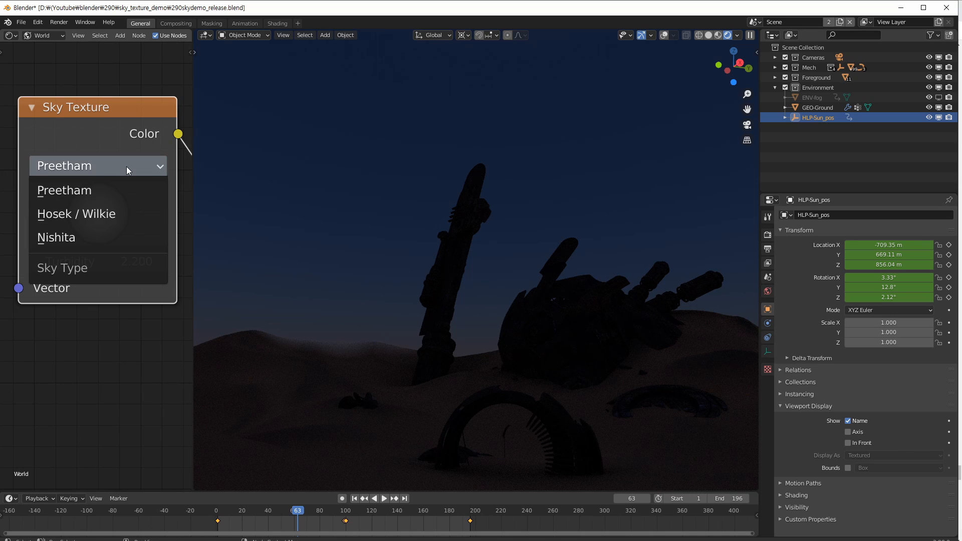
{"action": "left_click", "coordinate": [71, 216]}
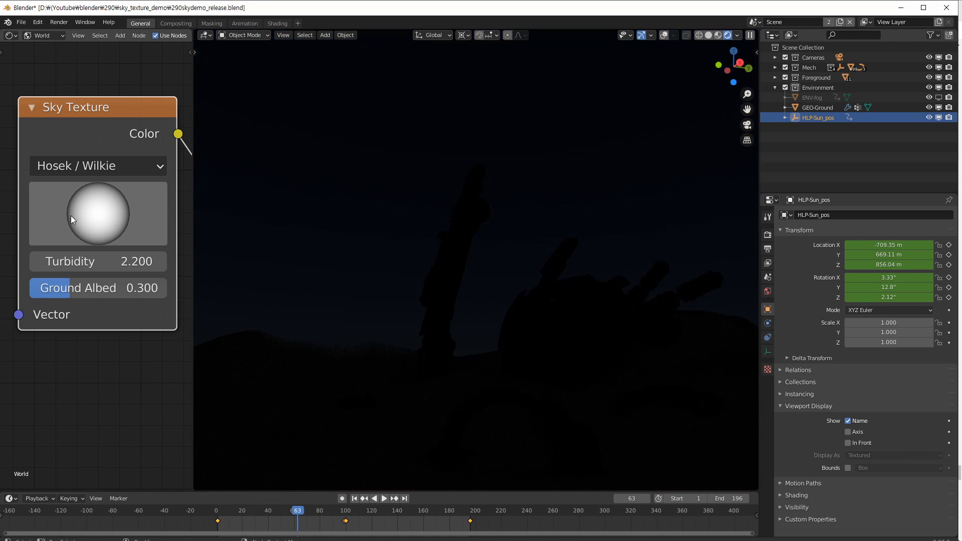
{"action": "left_click", "coordinate": [106, 165]}
{"action": "left_click", "coordinate": [113, 190]}
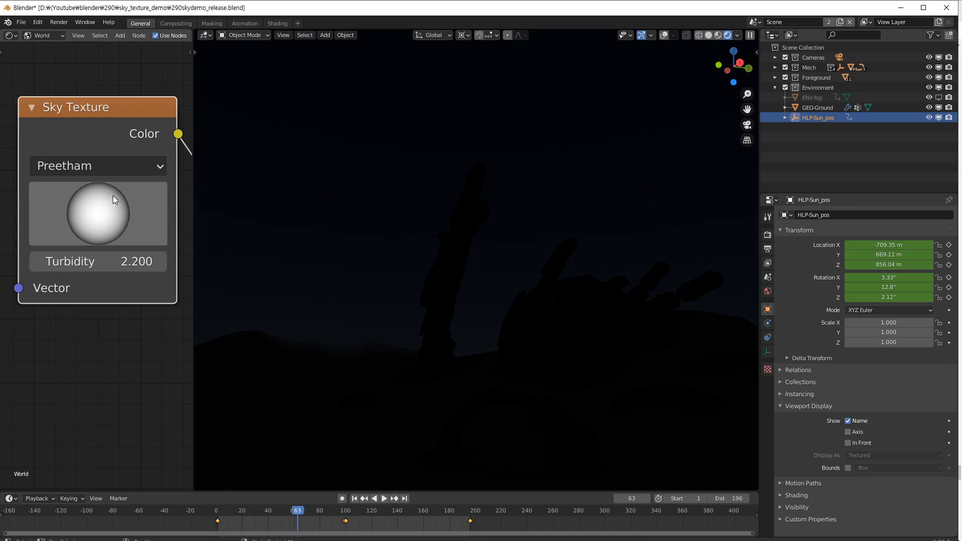
{"action": "left_click", "coordinate": [103, 165]}
{"action": "left_click", "coordinate": [89, 241]}
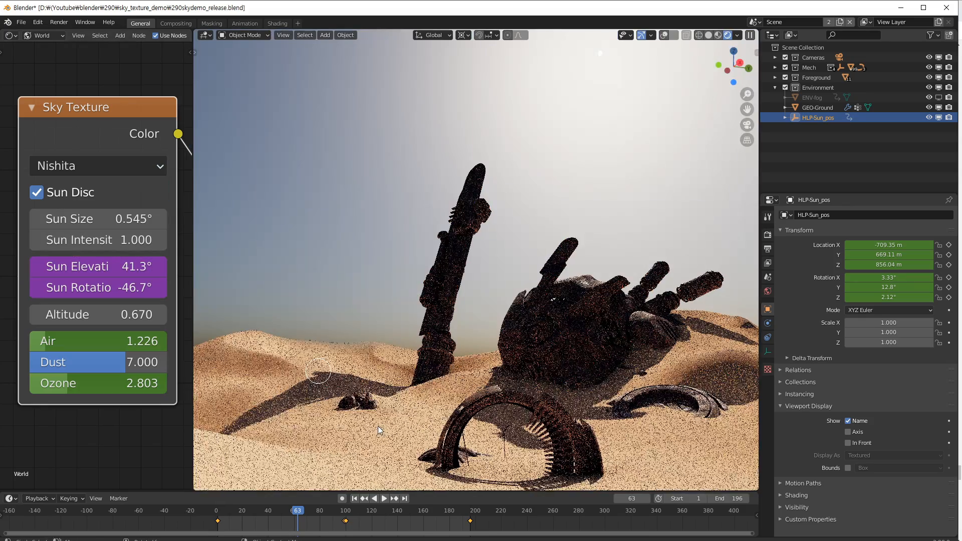
Step: Preview the Nishita sky's lighting at frame 137
{"action": "left_click", "coordinate": [377, 501]}
{"action": "left_click", "coordinate": [336, 512]}
{"action": "left_click", "coordinate": [394, 512]}
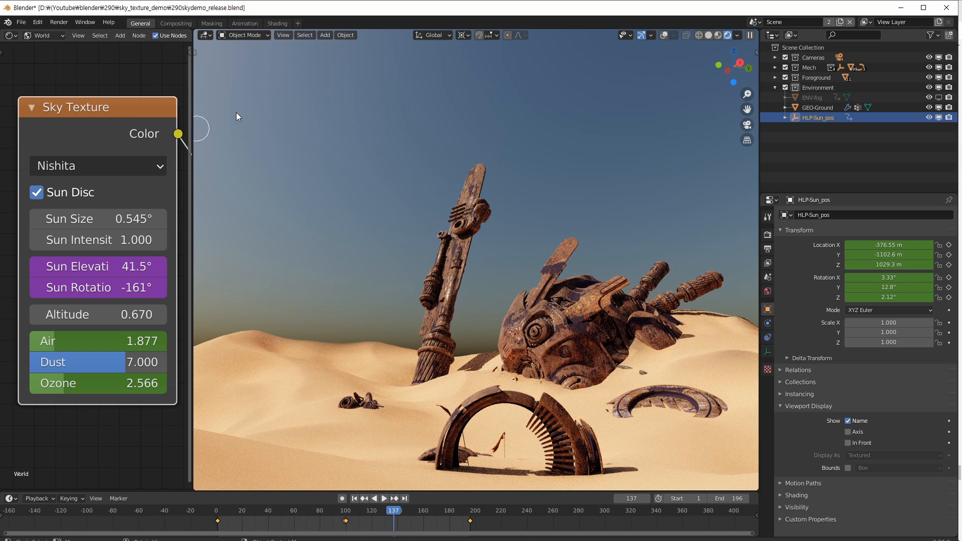
{"action": "left_click", "coordinate": [407, 110]}
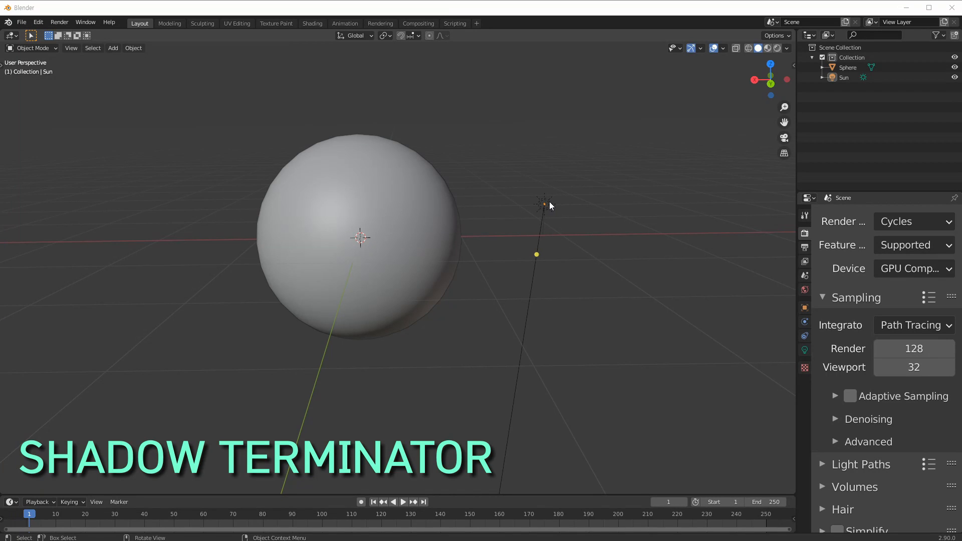
Step: Switch the sphere scene to rendered shading and rotate the sun light about 40° in the view plane
{"action": "left_click", "coordinate": [550, 205]}
{"action": "key", "text": "z"}
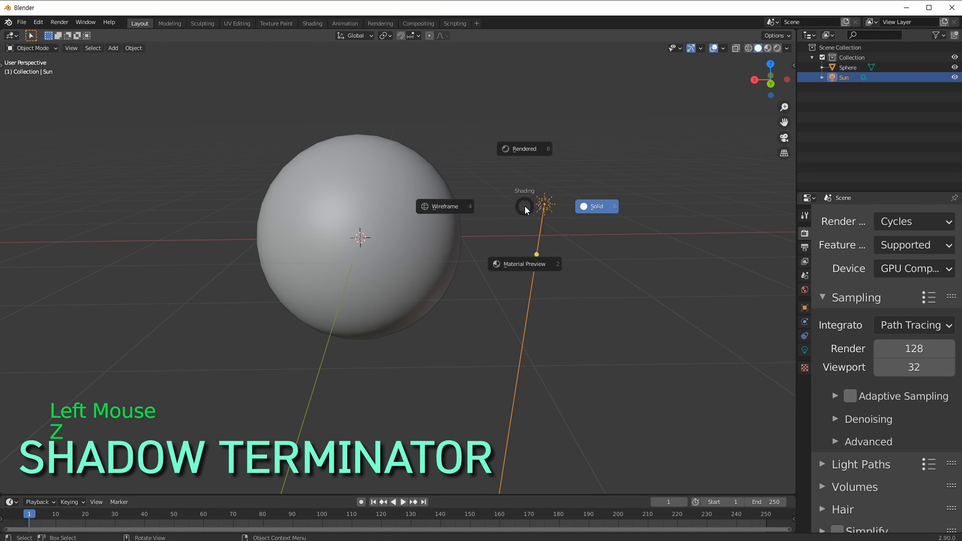
{"action": "left_click", "coordinate": [525, 165]}
{"action": "key", "text": "r"}
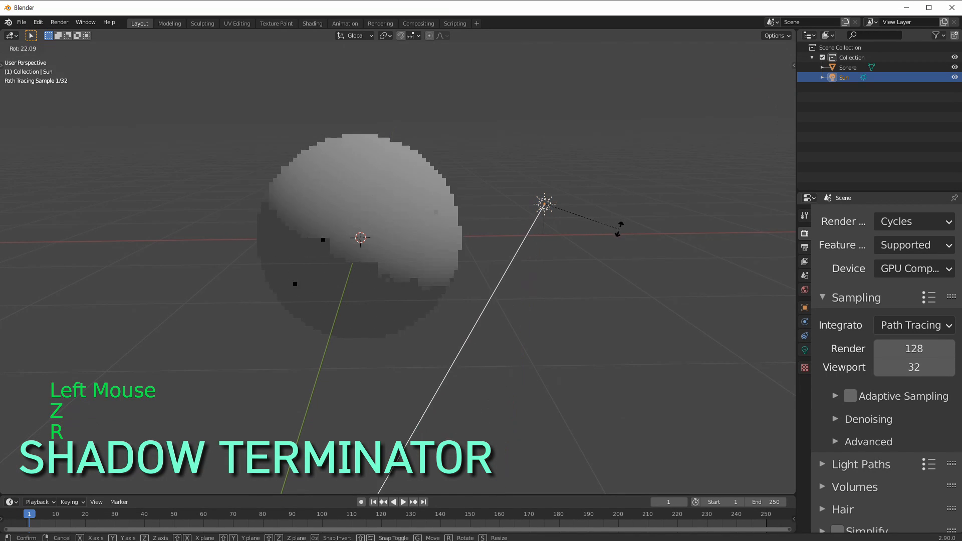
{"action": "left_click", "coordinate": [324, 248]}
Step: Compare subdivision levels 2 and 3 on the sphere, then set the level back to 0
{"action": "middle_click_drag", "start_coordinate": [324, 248], "coordinate": [344, 278], "text": "ctrl"}
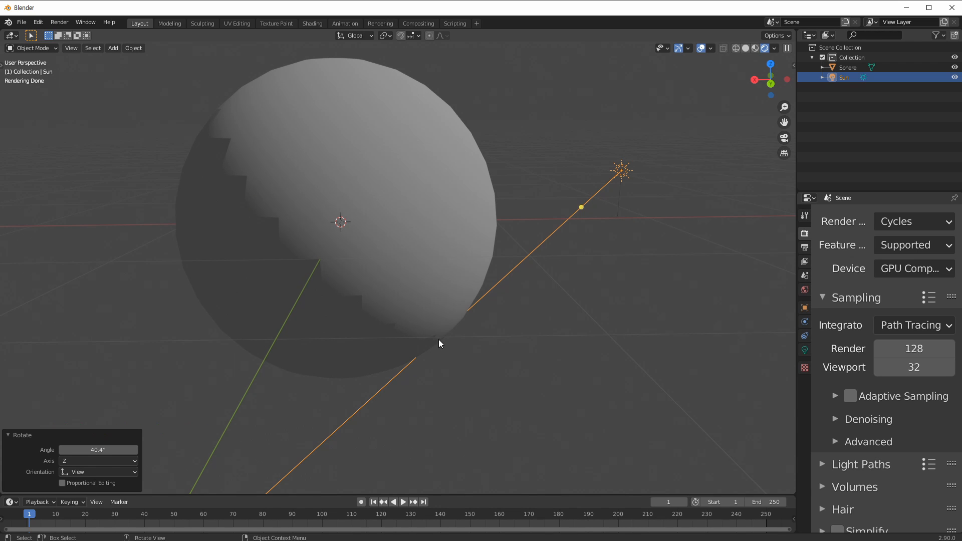
{"action": "middle_click_drag", "start_coordinate": [387, 307], "coordinate": [357, 244], "text": "shift"}
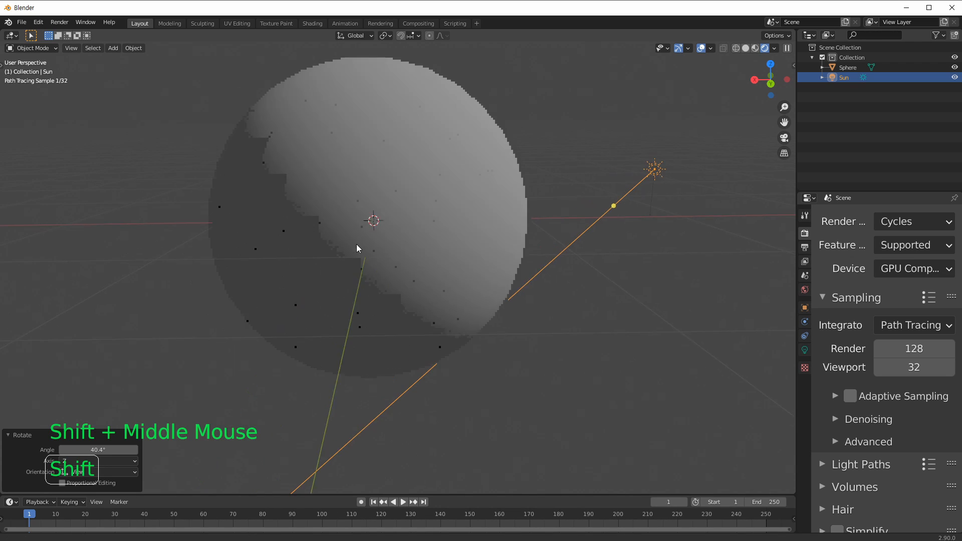
{"action": "left_click", "coordinate": [404, 209]}
{"action": "key", "text": "Tab"}
{"action": "key", "text": "Tab"}
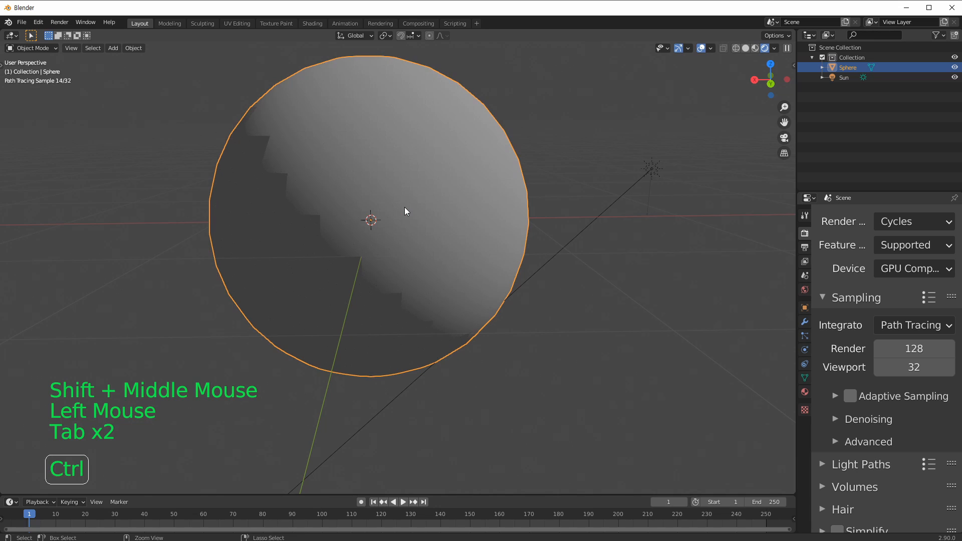
{"action": "key", "text": "ctrl+2"}
{"action": "key", "text": "ctrl+3"}
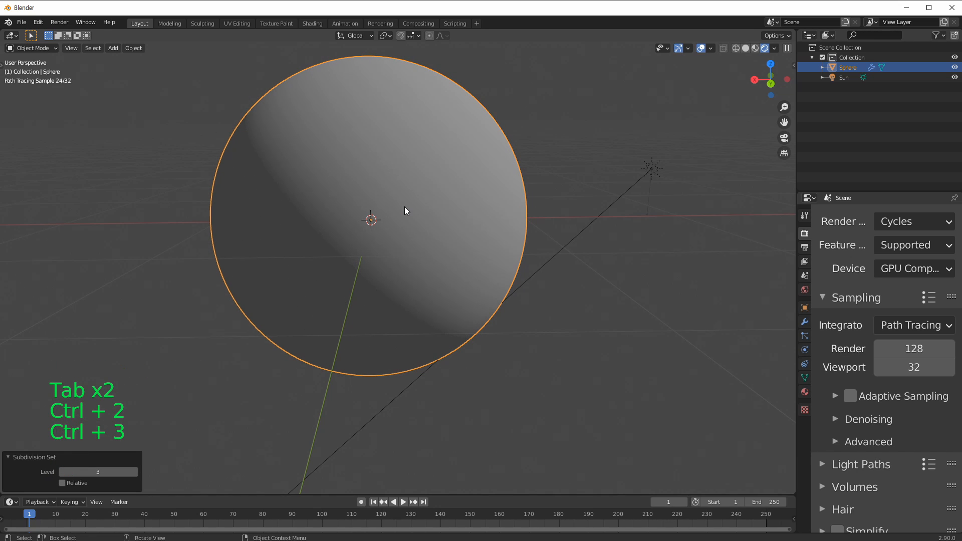
{"action": "key", "text": "ctrl+0"}
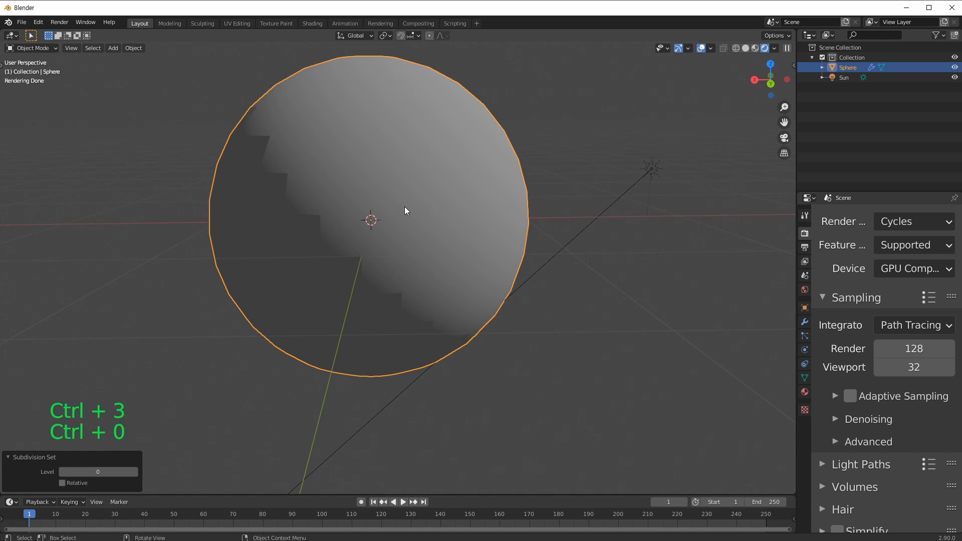
Step: Shade the sphere flat for comparison, then return it to smooth shading
{"action": "left_click", "coordinate": [134, 48]}
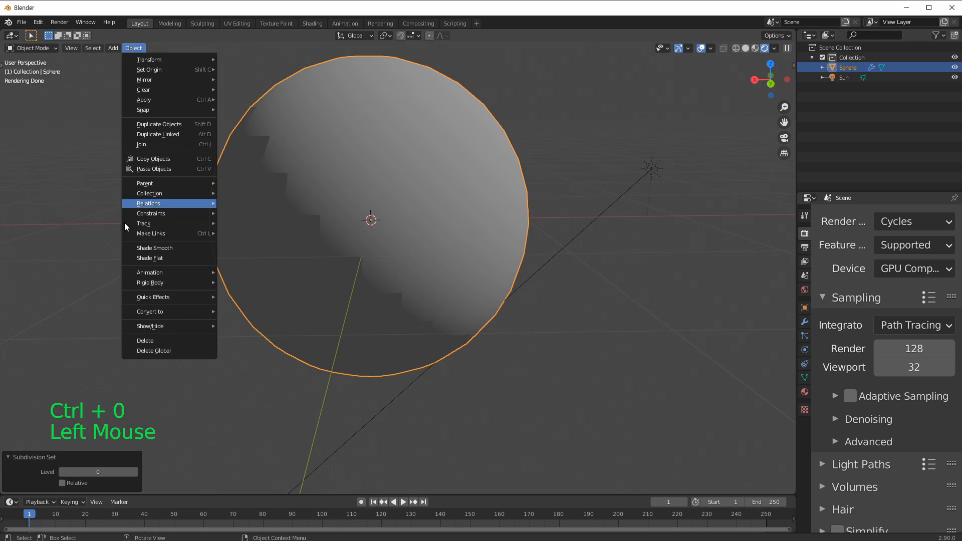
{"action": "left_click", "coordinate": [140, 251]}
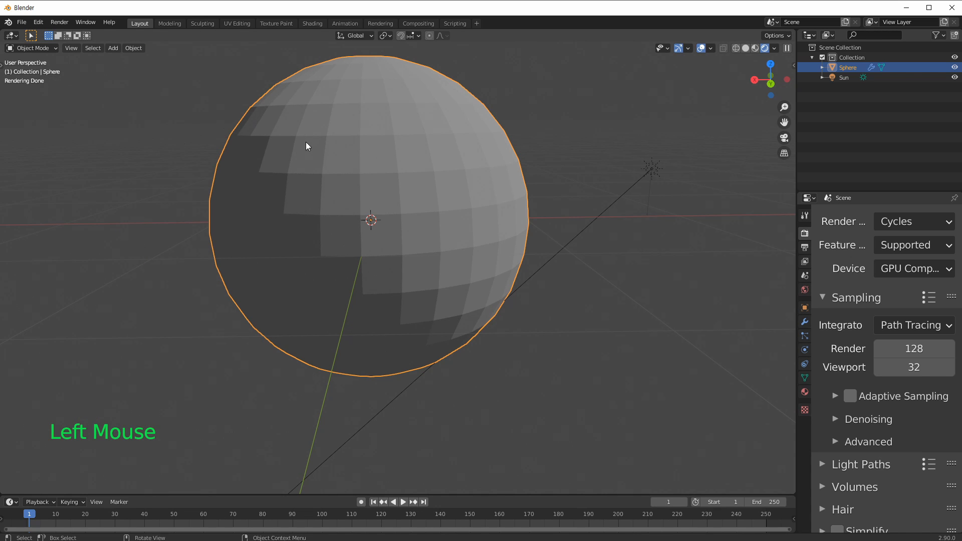
{"action": "left_click", "coordinate": [133, 48]}
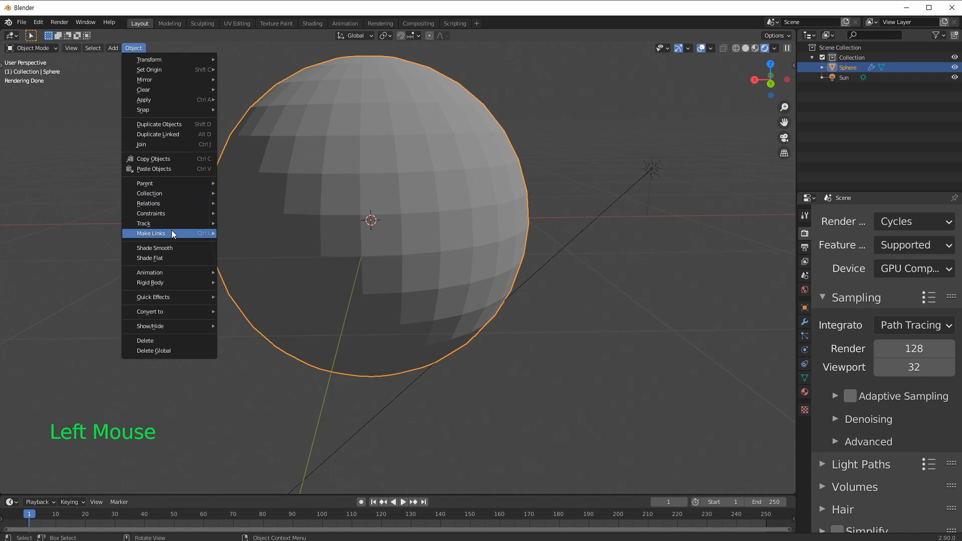
{"action": "left_click", "coordinate": [160, 247]}
Step: Open the sphere's object-level Shading settings and widen the properties area around the Shadow Terminator value
{"action": "middle_click_drag", "start_coordinate": [456, 347], "coordinate": [436, 244], "text": "ctrl"}
{"action": "left_click", "coordinate": [783, 404]}
{"action": "scroll", "coordinate": [846, 401], "scroll_direction": "down", "scroll_amount": 8}
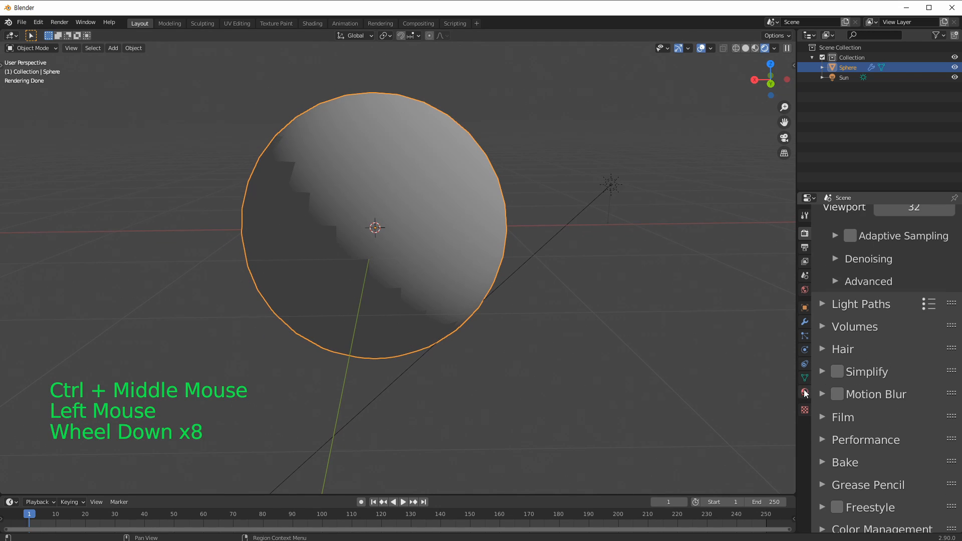
{"action": "left_click_drag", "start_coordinate": [797, 392], "coordinate": [760, 392]}
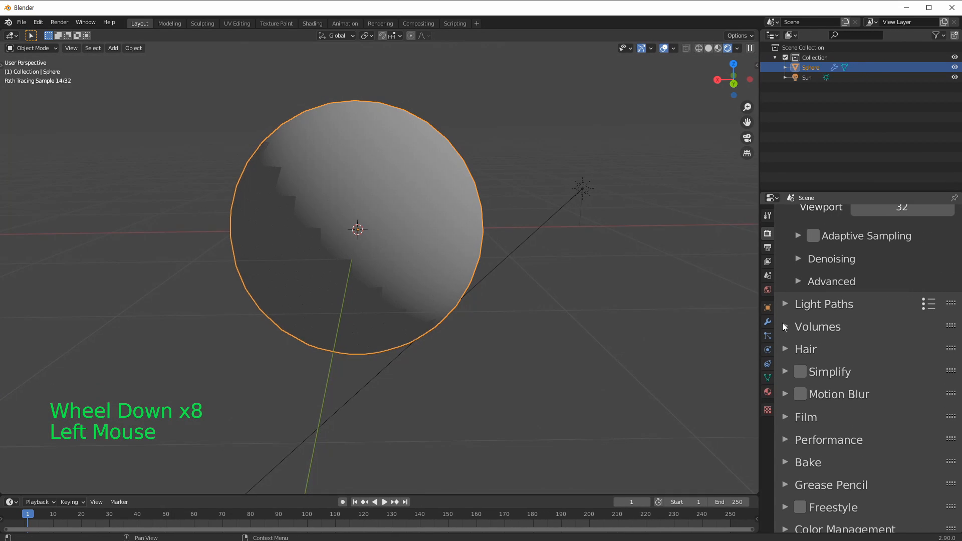
{"action": "left_click", "coordinate": [767, 309]}
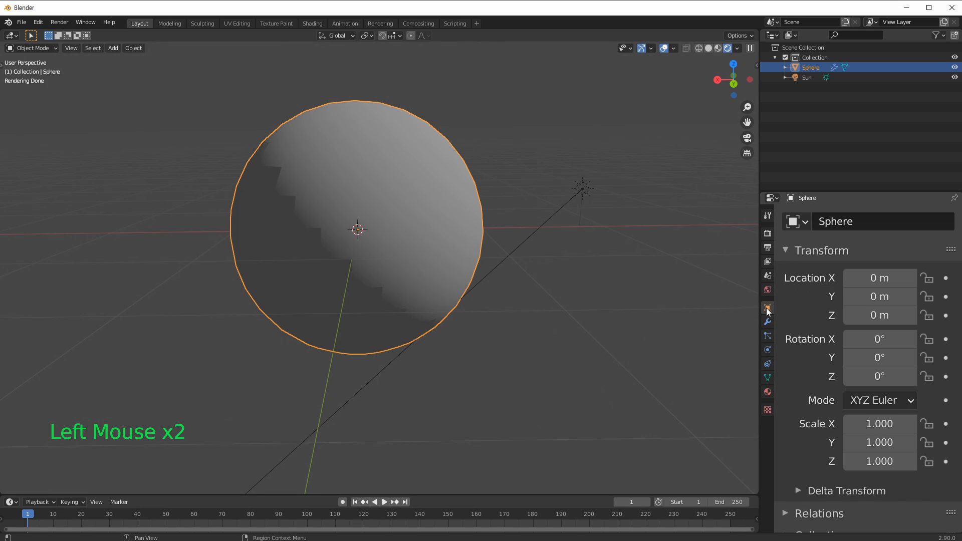
{"action": "scroll", "coordinate": [813, 316], "scroll_direction": "down", "scroll_amount": 10}
{"action": "scroll", "coordinate": [808, 331], "scroll_direction": "down", "scroll_amount": 4}
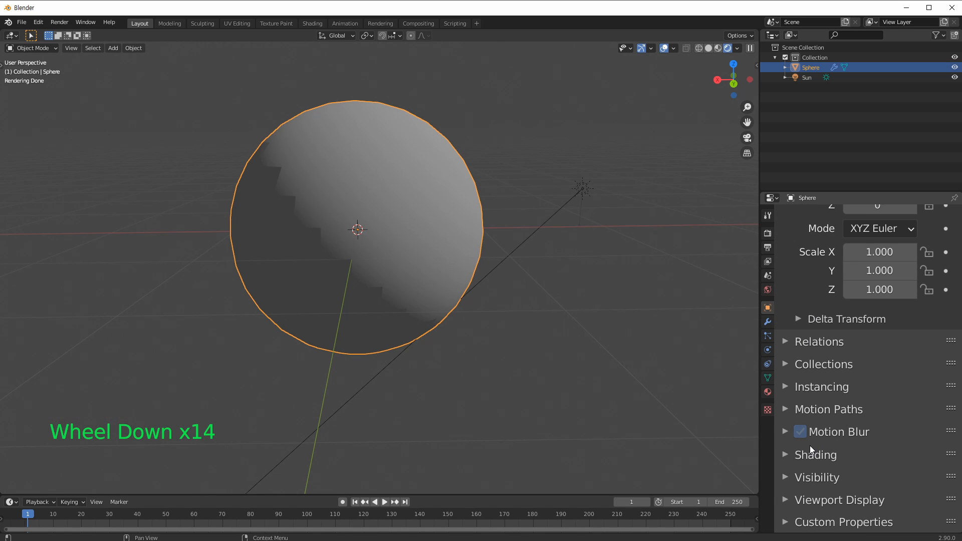
{"action": "left_click", "coordinate": [786, 455]}
{"action": "scroll", "coordinate": [823, 439], "scroll_direction": "down", "scroll_amount": 3}
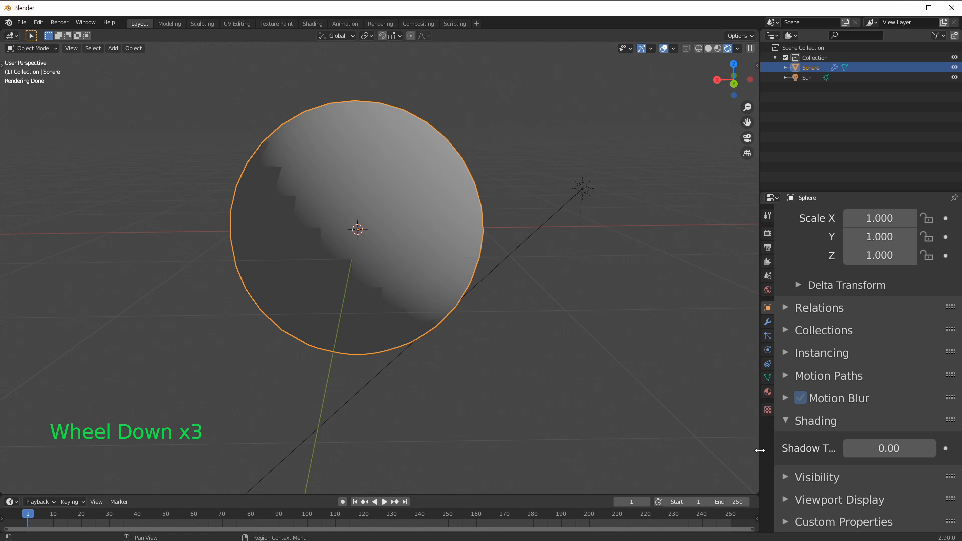
{"action": "mouse_move", "coordinate": [758, 450]}
{"action": "left_mouse_down"}
{"action": "mouse_move", "coordinate": [624, 449]}
{"action": "mouse_move", "coordinate": [764, 443]}
{"action": "mouse_move", "coordinate": [745, 445]}
{"action": "left_mouse_up"}
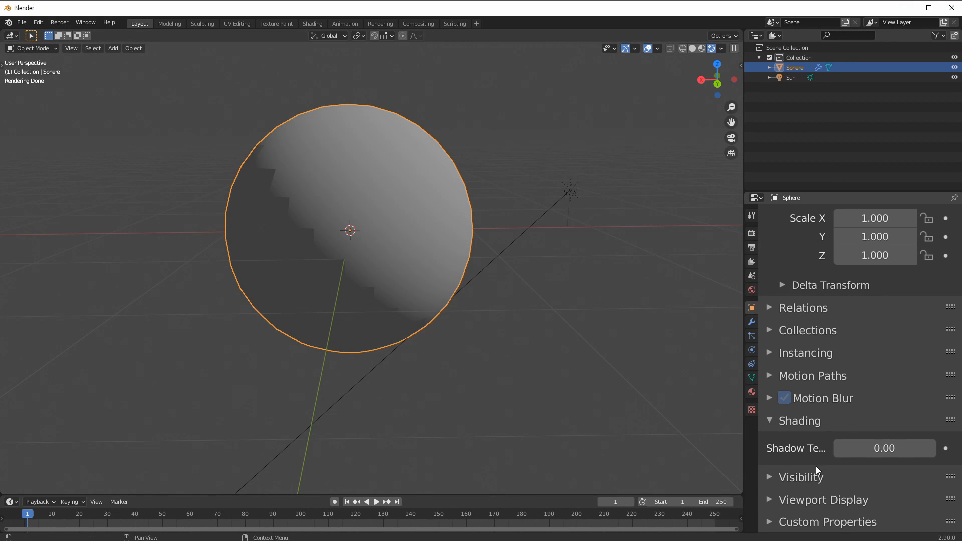
Step: Raise the sphere's Shadow Terminator value to 0.12
{"action": "left_click", "coordinate": [930, 448]}
{"action": "left_click", "coordinate": [931, 448]}
{"action": "left_click", "coordinate": [930, 448]}
{"action": "left_click", "coordinate": [931, 449]}
{"action": "left_click", "coordinate": [930, 448]}
{"action": "left_click", "coordinate": [931, 448]}
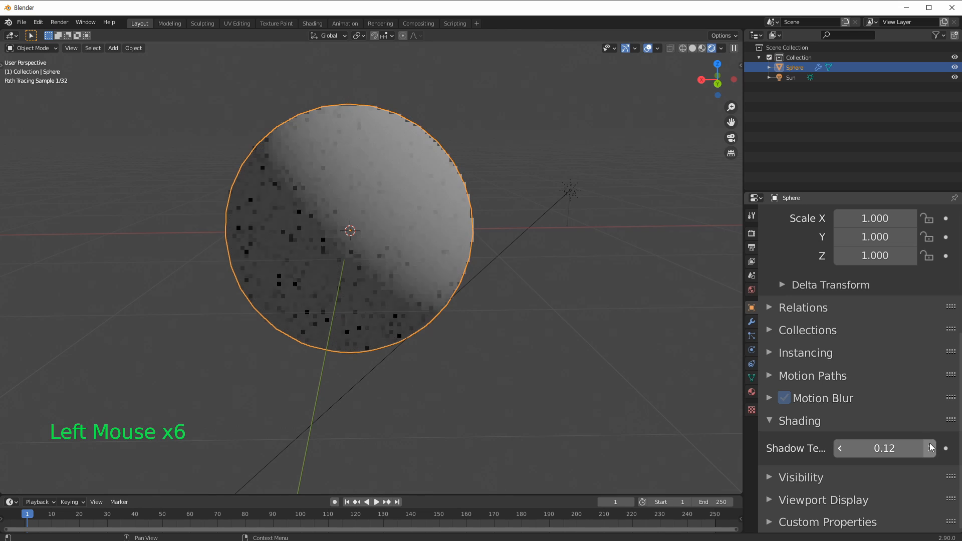
Step: Lower the sphere's Shadow Terminator value to 0.03 for comparison, then bring it back to 0.12
{"action": "left_click", "coordinate": [840, 448]}
{"action": "left_click", "coordinate": [840, 449]}
{"action": "left_click", "coordinate": [840, 448]}
{"action": "left_click", "coordinate": [840, 449]}
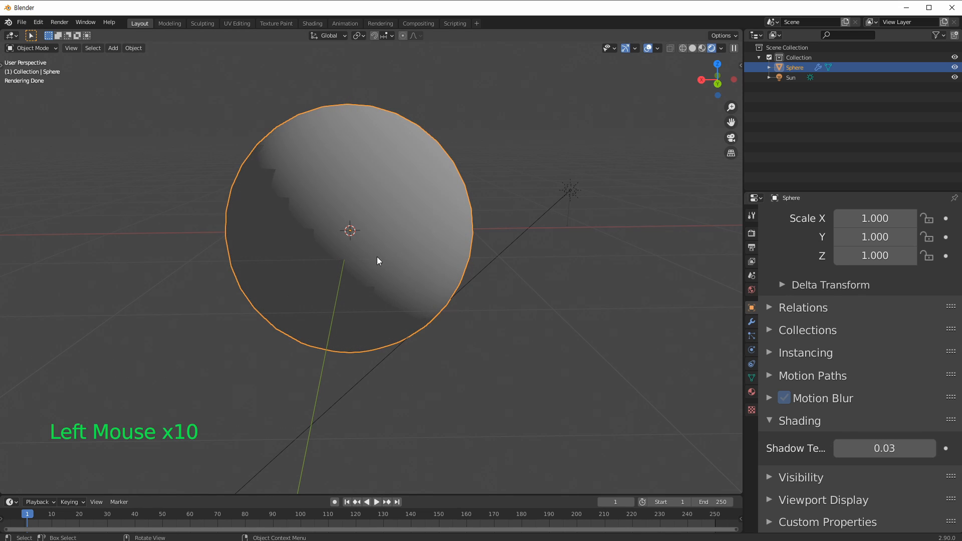
{"action": "left_click", "coordinate": [929, 449]}
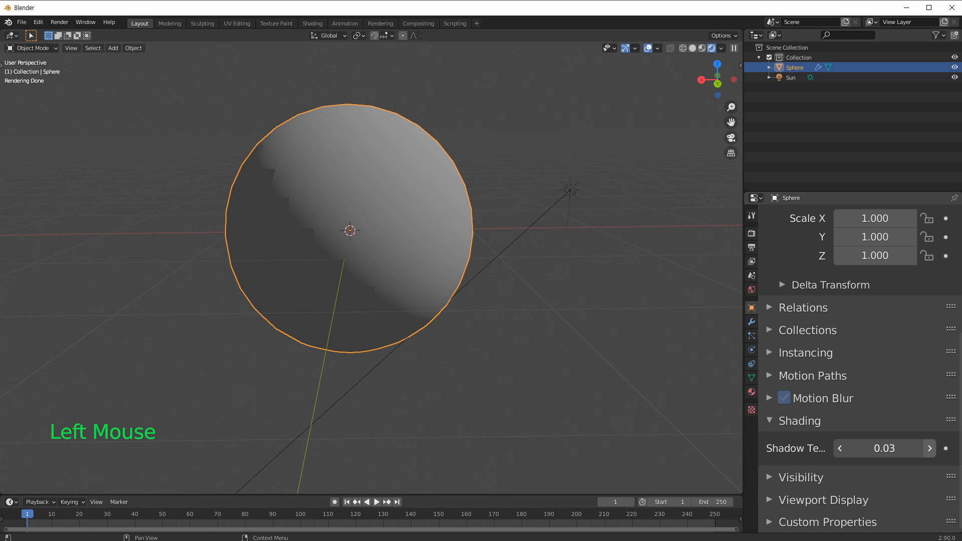
{"action": "left_click", "coordinate": [929, 448]}
{"action": "left_click", "coordinate": [929, 449]}
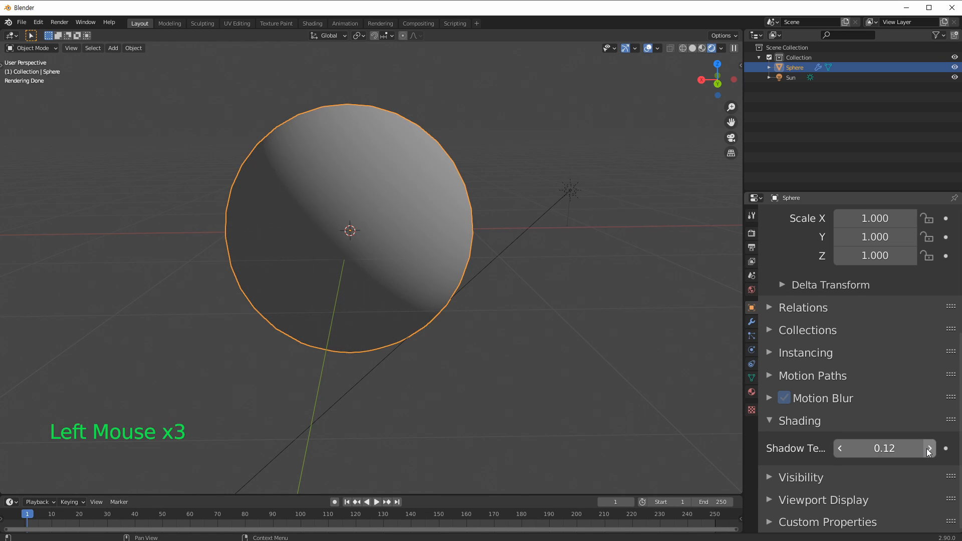
Step: Examine the sphere's shadow edge from several angles, nudging the Shadow Terminator value up and back to 0.12
{"action": "middle_click_drag", "start_coordinate": [498, 281], "coordinate": [419, 273]}
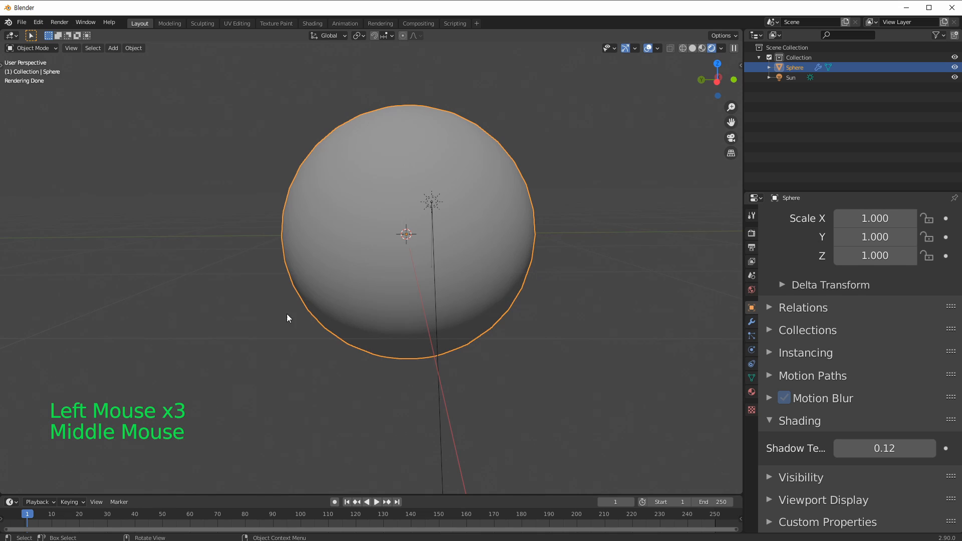
{"action": "middle_click_drag", "start_coordinate": [287, 316], "coordinate": [408, 320]}
{"action": "middle_click_drag", "start_coordinate": [544, 303], "coordinate": [576, 306]}
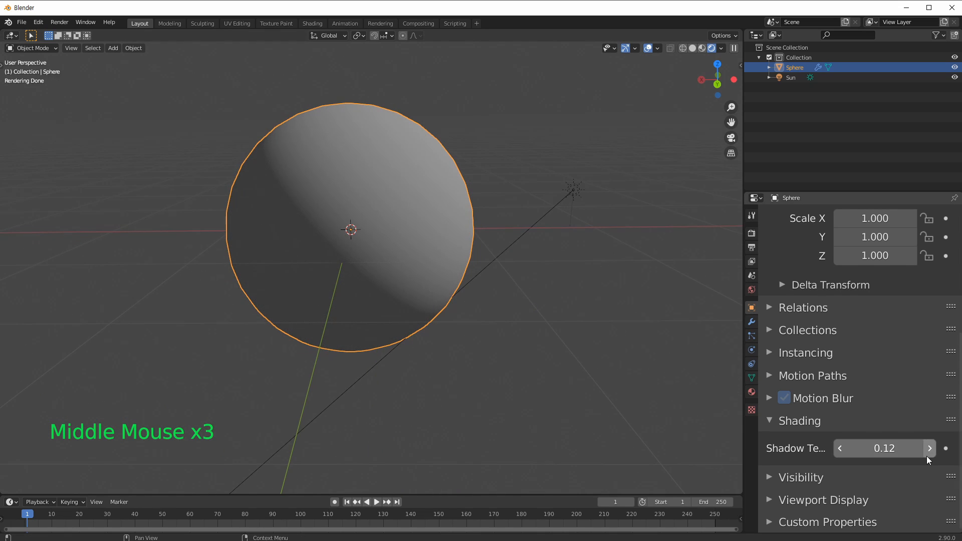
{"action": "left_click", "coordinate": [927, 455]}
{"action": "left_click", "coordinate": [840, 448]}
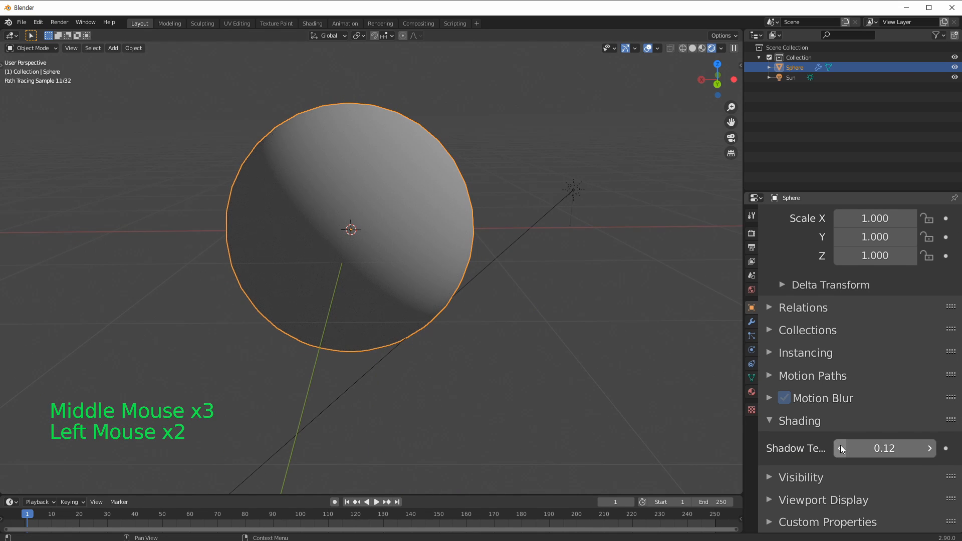
{"action": "middle_click_drag", "start_coordinate": [436, 274], "coordinate": [411, 196]}
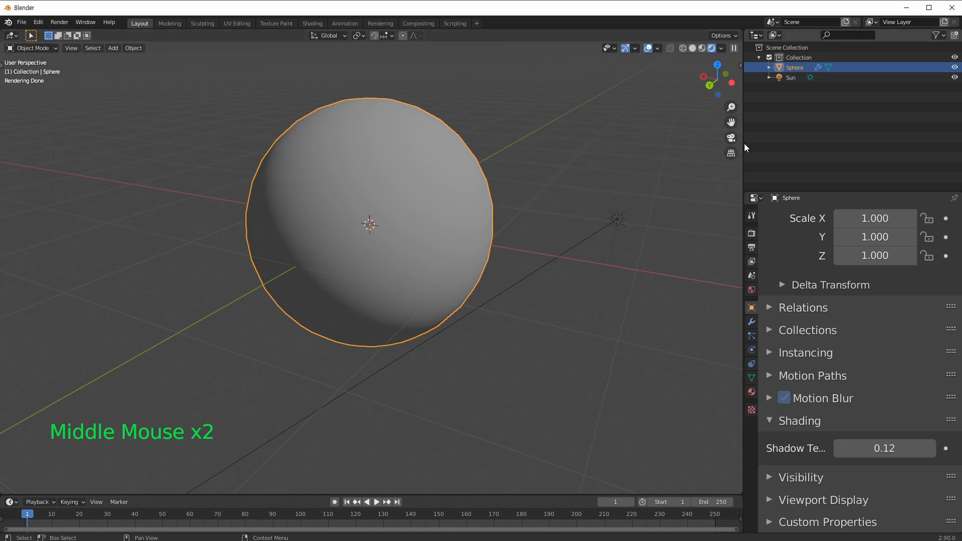
{"action": "middle_click_drag", "start_coordinate": [702, 180], "coordinate": [627, 223]}
{"action": "middle_click_drag", "start_coordinate": [472, 156], "coordinate": [416, 206]}
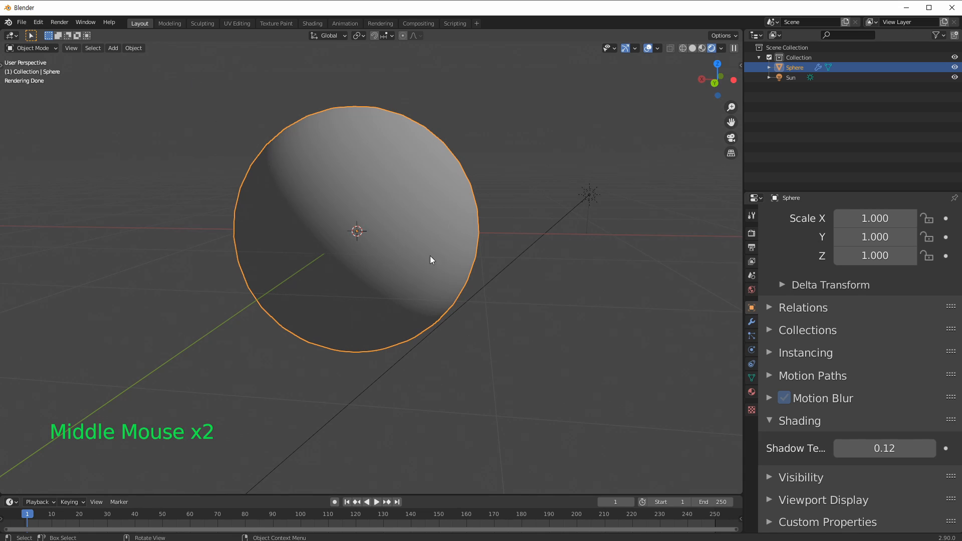
{"action": "scroll", "coordinate": [416, 258], "scroll_direction": "up", "scroll_amount": 2}
{"action": "scroll", "coordinate": [401, 257], "scroll_direction": "down", "scroll_amount": 3}
{"action": "scroll", "coordinate": [398, 256], "scroll_direction": "up", "scroll_amount": 3}
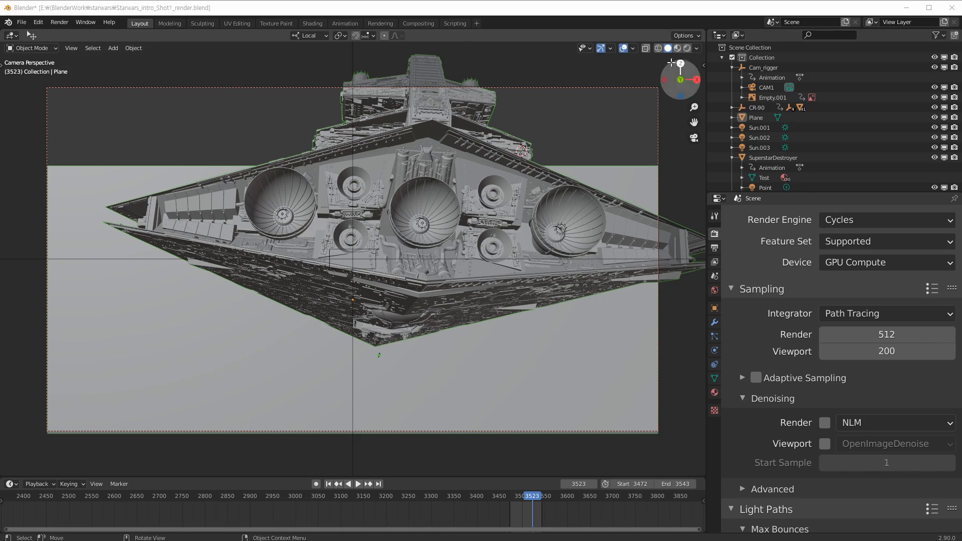
Step: Show the Star Destroyer scene in the viewport with rendered shading
{"action": "left_click", "coordinate": [687, 49]}
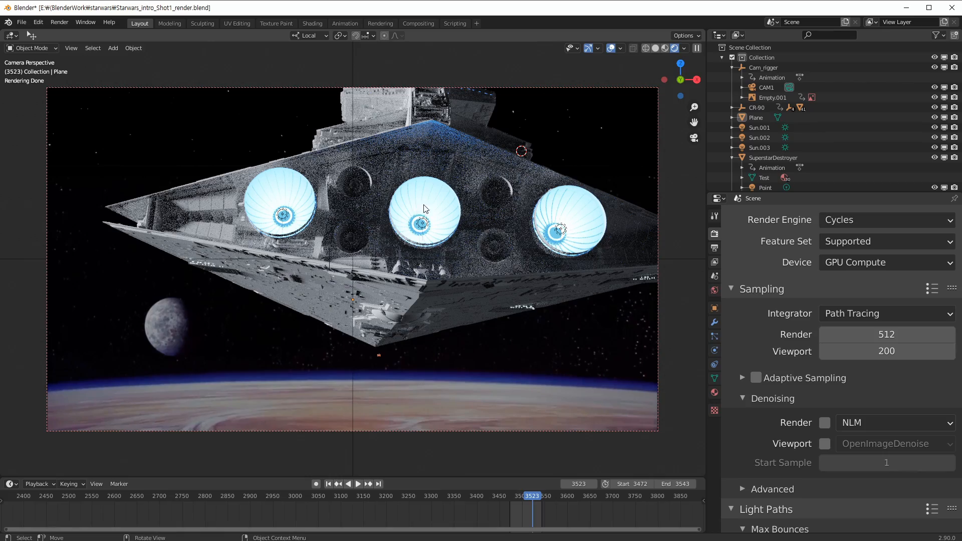
{"action": "scroll", "coordinate": [448, 201], "scroll_direction": "up", "scroll_amount": 1}
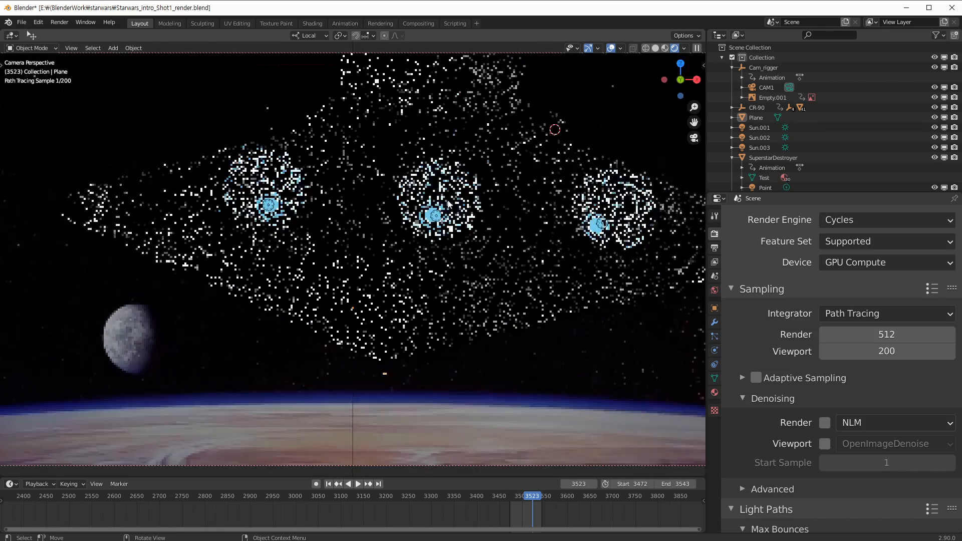
{"action": "scroll", "coordinate": [448, 201], "scroll_direction": "down", "scroll_amount": 1}
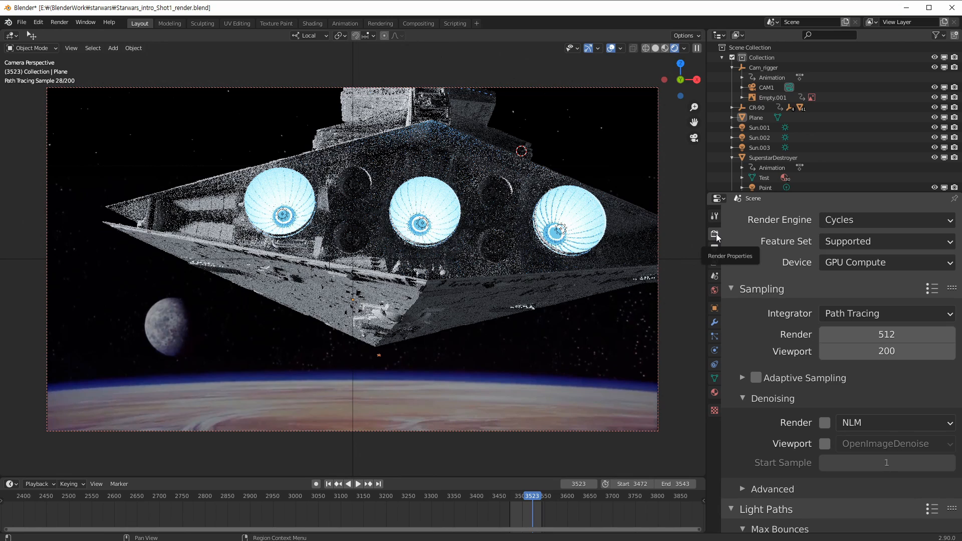
Step: Collapse the Light Paths render settings and keep the Sampling settings expanded to reach the Denoising options
{"action": "scroll", "coordinate": [757, 229], "scroll_direction": "down", "scroll_amount": 2}
{"action": "scroll", "coordinate": [759, 298], "scroll_direction": "up", "scroll_amount": 2}
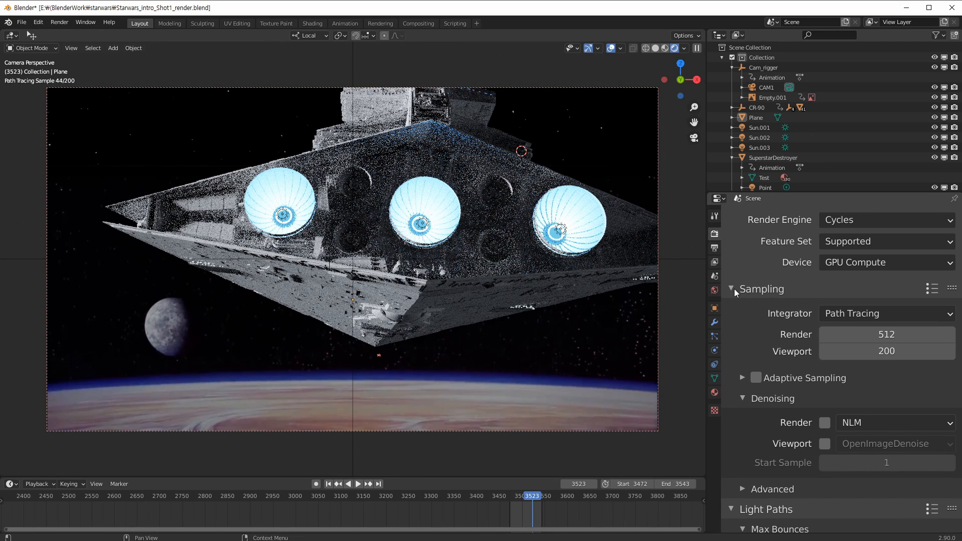
{"action": "left_click", "coordinate": [734, 289]}
{"action": "left_click", "coordinate": [734, 309]}
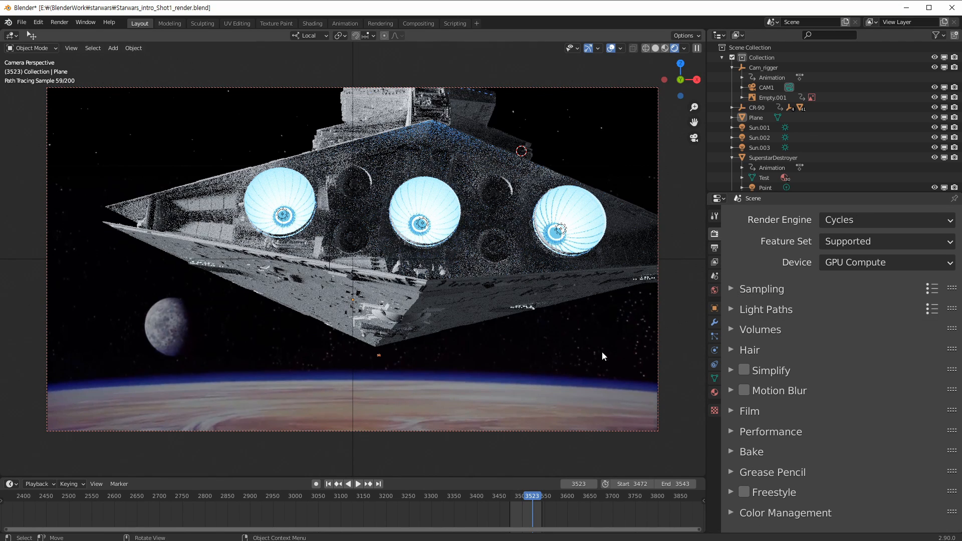
{"action": "left_click", "coordinate": [738, 289]}
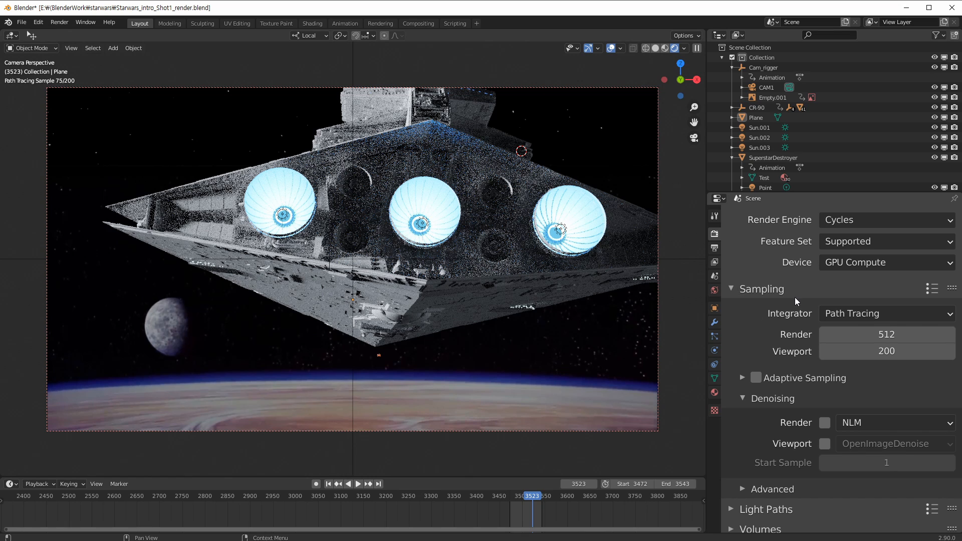
{"action": "scroll", "coordinate": [787, 289], "scroll_direction": "down", "scroll_amount": 3}
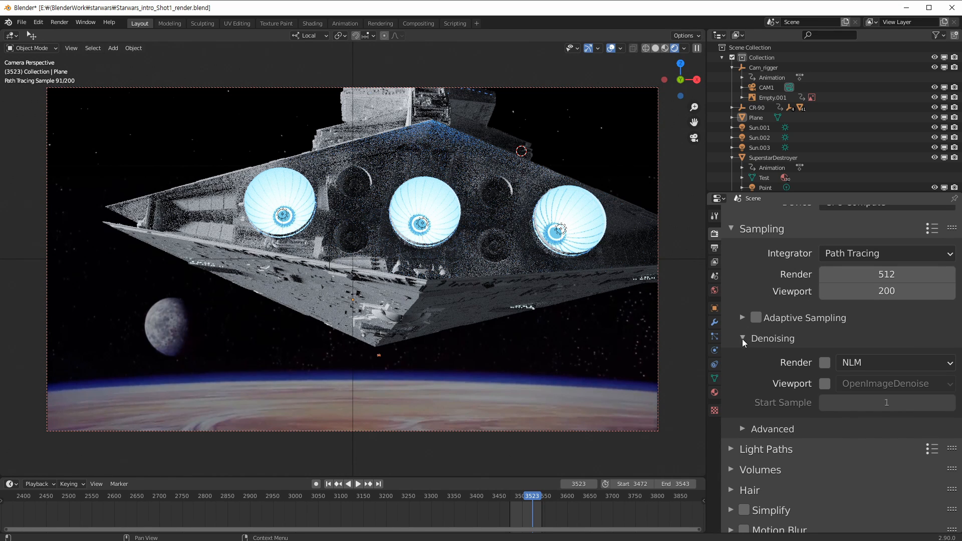
Step: Look through the render denoiser choices under Denoising, keeping NLM
{"action": "left_click", "coordinate": [742, 339]}
{"action": "left_click", "coordinate": [742, 338]}
{"action": "left_click", "coordinate": [862, 363]}
{"action": "left_click", "coordinate": [862, 362]}
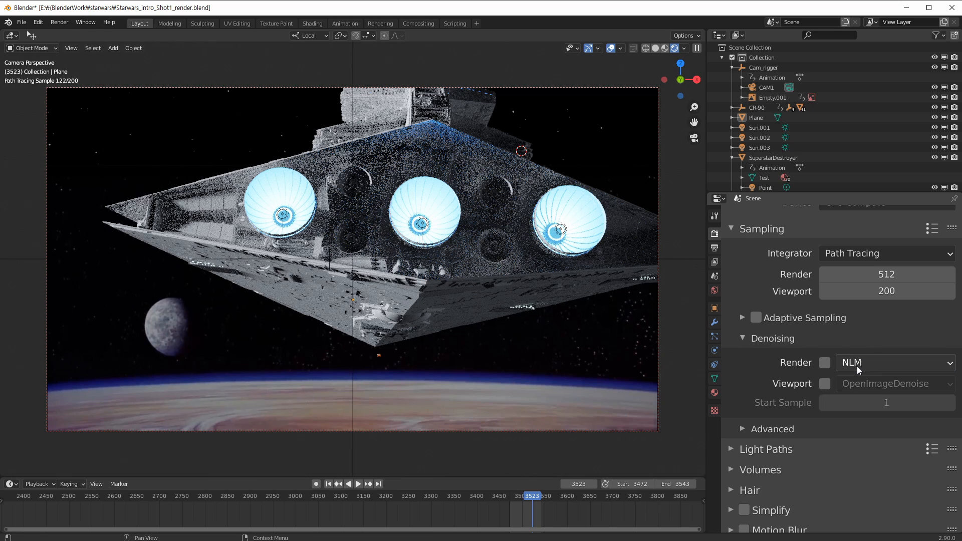
{"action": "left_click", "coordinate": [854, 366]}
{"action": "left_click", "coordinate": [851, 365]}
{"action": "left_click", "coordinate": [863, 357]}
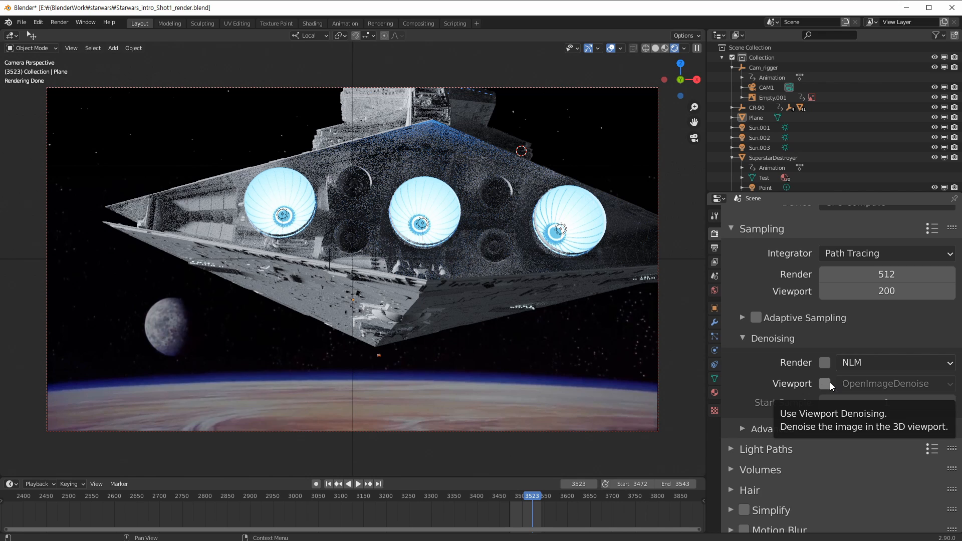
Step: Enable viewport denoising with the OptiX denoiser while in solid shading, and return the viewport to rendered shading
{"action": "left_click", "coordinate": [656, 48]}
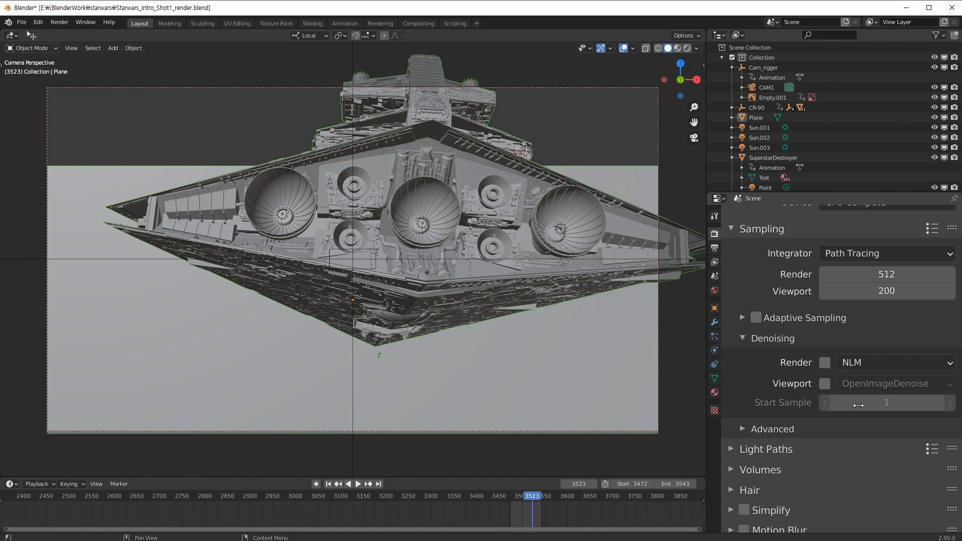
{"action": "left_click", "coordinate": [825, 385]}
{"action": "left_click", "coordinate": [863, 385]}
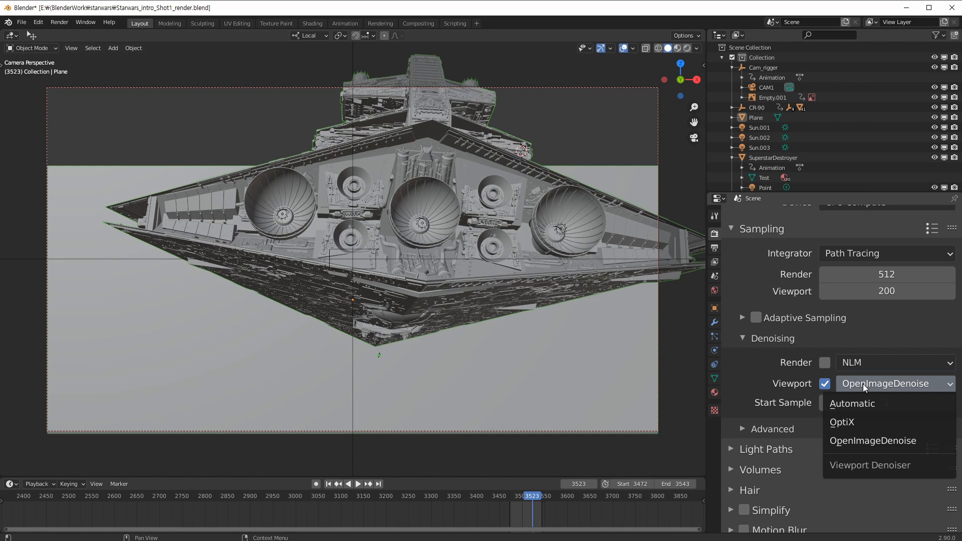
{"action": "left_click", "coordinate": [864, 420]}
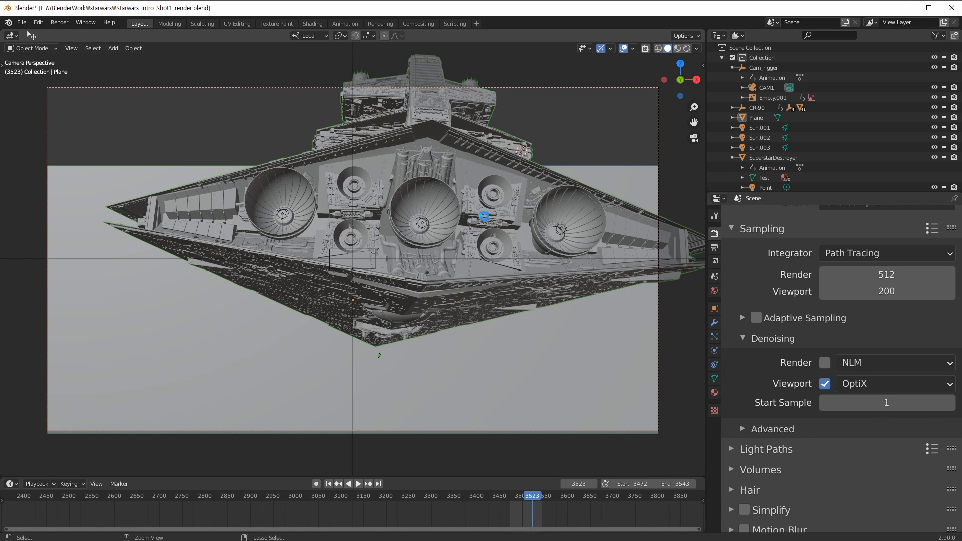
{"action": "left_click", "coordinate": [688, 48]}
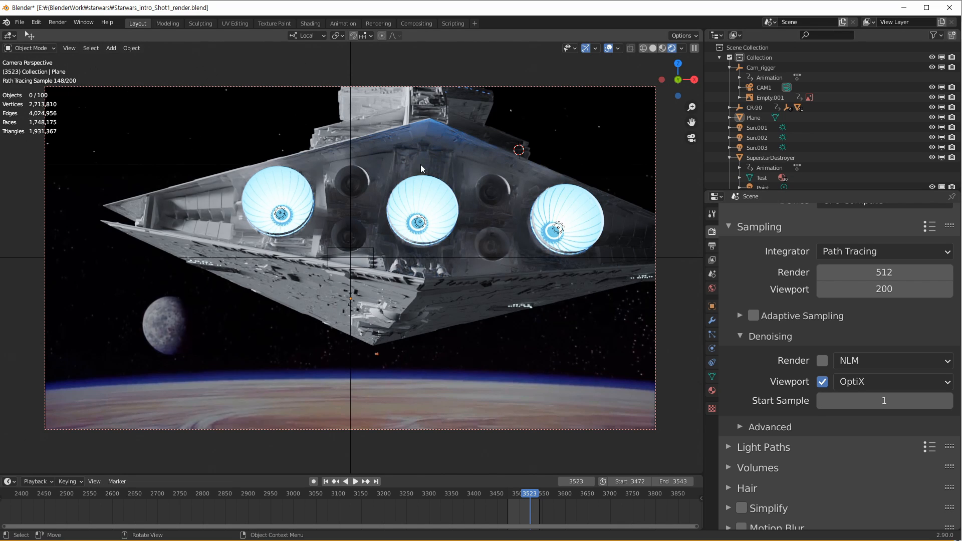
Step: Disable viewport denoising for comparison and enable it again, keeping OptiX as the denoiser
{"action": "left_click", "coordinate": [822, 383]}
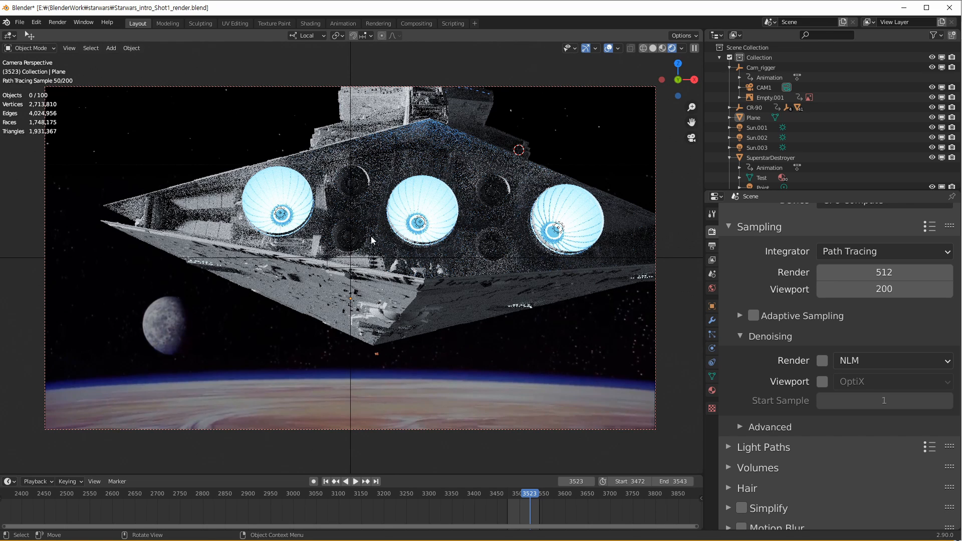
{"action": "left_click", "coordinate": [823, 382]}
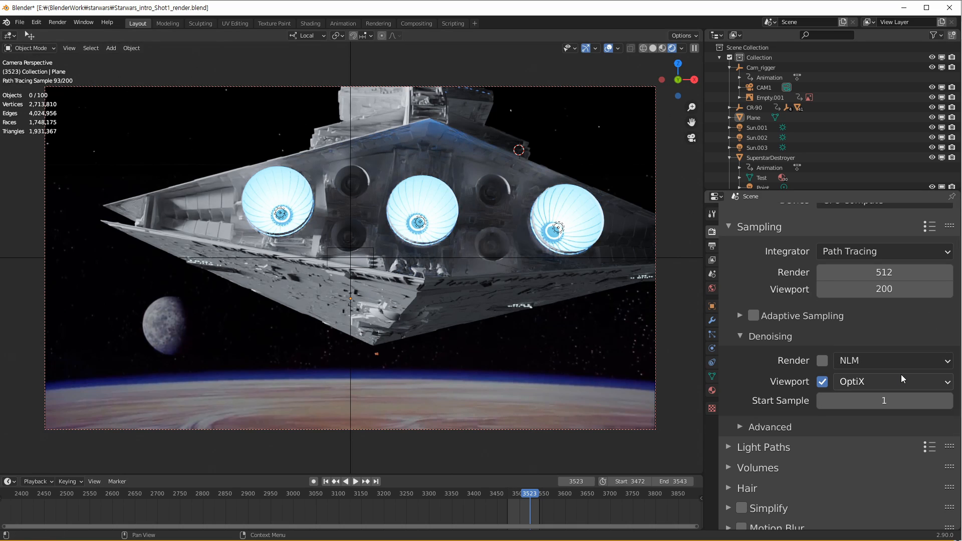
{"action": "left_click", "coordinate": [886, 382]}
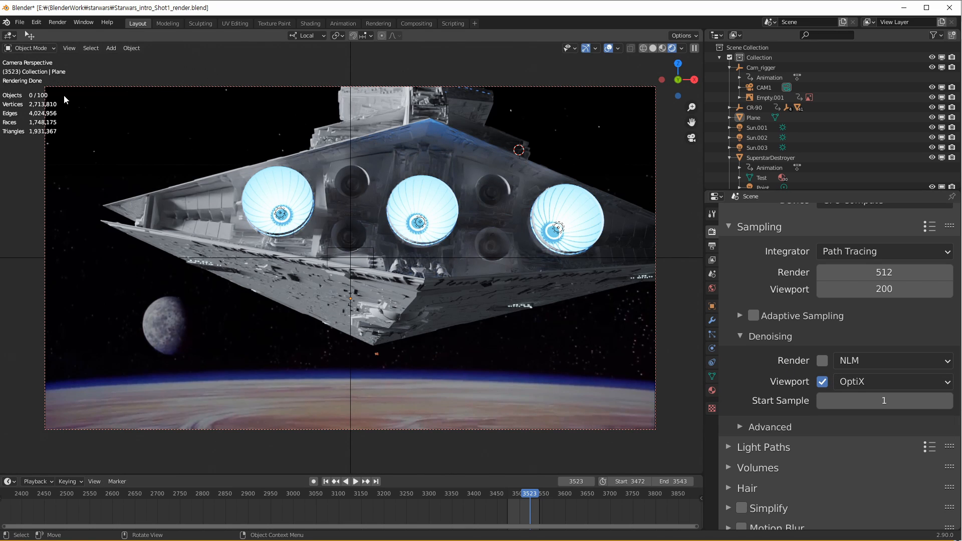
Step: Examine how the OptiX-denoised Star Destroyer render refines at different zoom levels, pausing and resuming the viewport render
{"action": "left_click", "coordinate": [493, 169]}
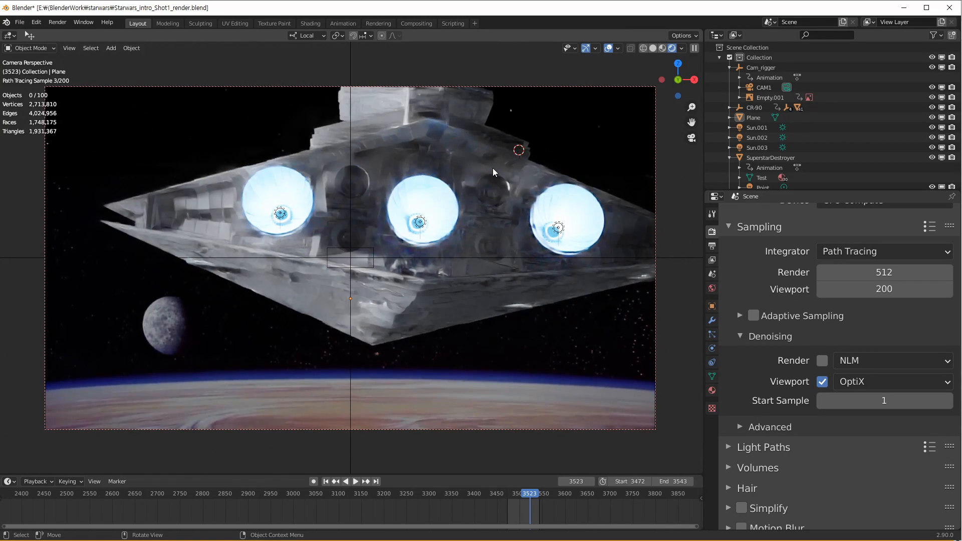
{"action": "scroll", "coordinate": [439, 197], "scroll_direction": "down", "scroll_amount": 1}
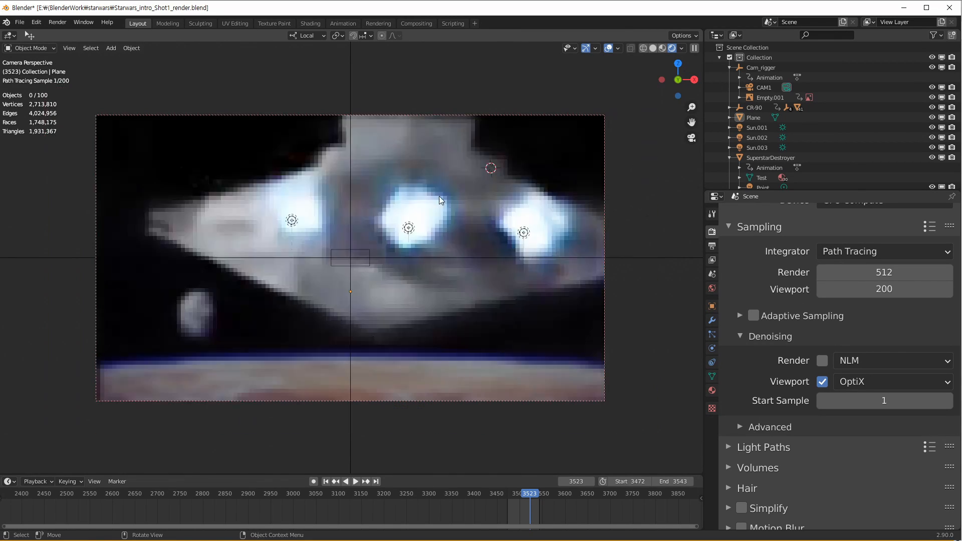
{"action": "scroll", "coordinate": [439, 197], "scroll_direction": "up", "scroll_amount": 1}
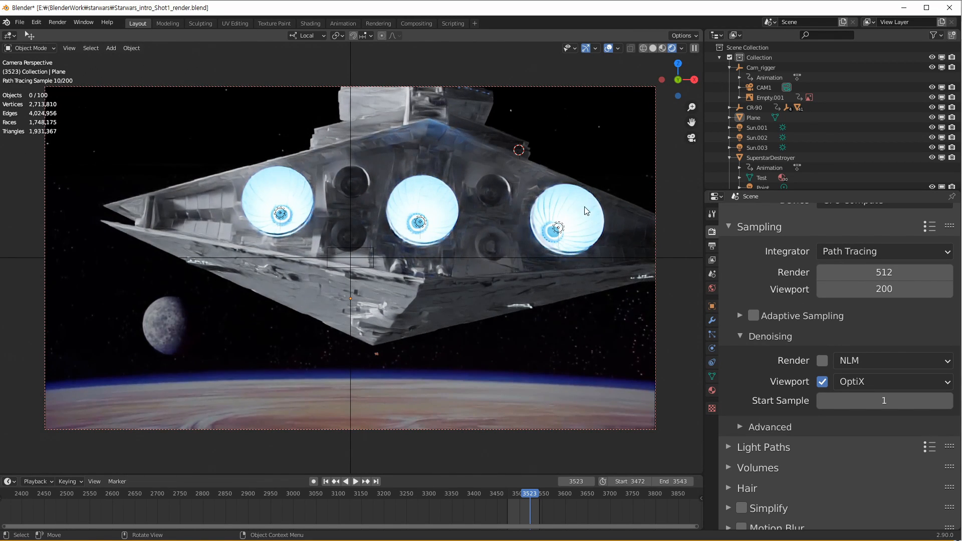
{"action": "scroll", "coordinate": [436, 159], "scroll_direction": "down", "scroll_amount": 1}
{"action": "scroll", "coordinate": [438, 176], "scroll_direction": "up", "scroll_amount": 1}
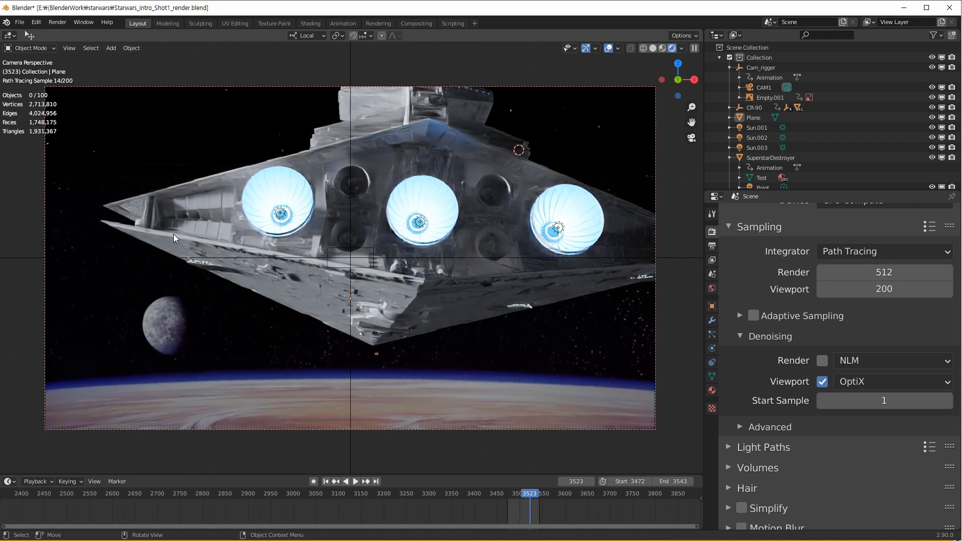
{"action": "scroll", "coordinate": [371, 140], "scroll_direction": "down", "scroll_amount": 1}
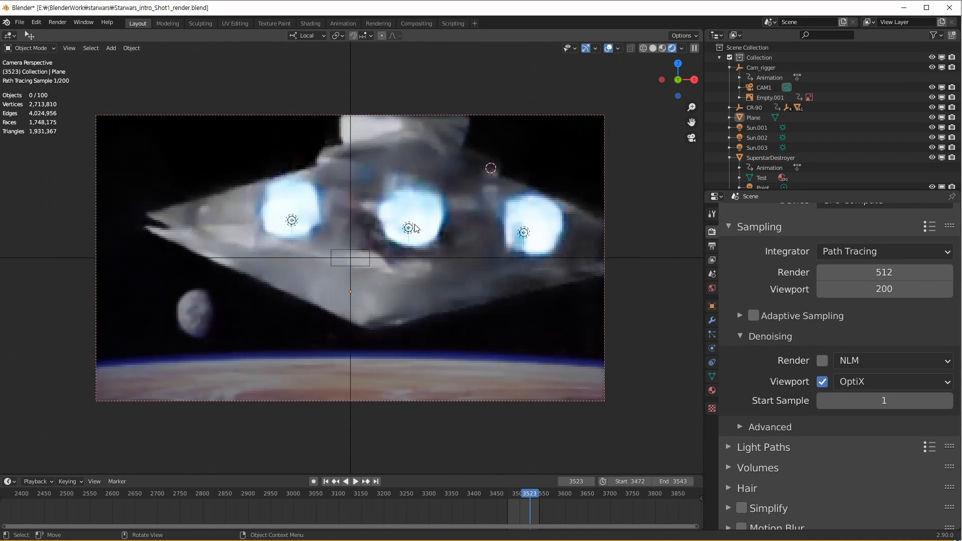
{"action": "scroll", "coordinate": [504, 183], "scroll_direction": "up", "scroll_amount": 1}
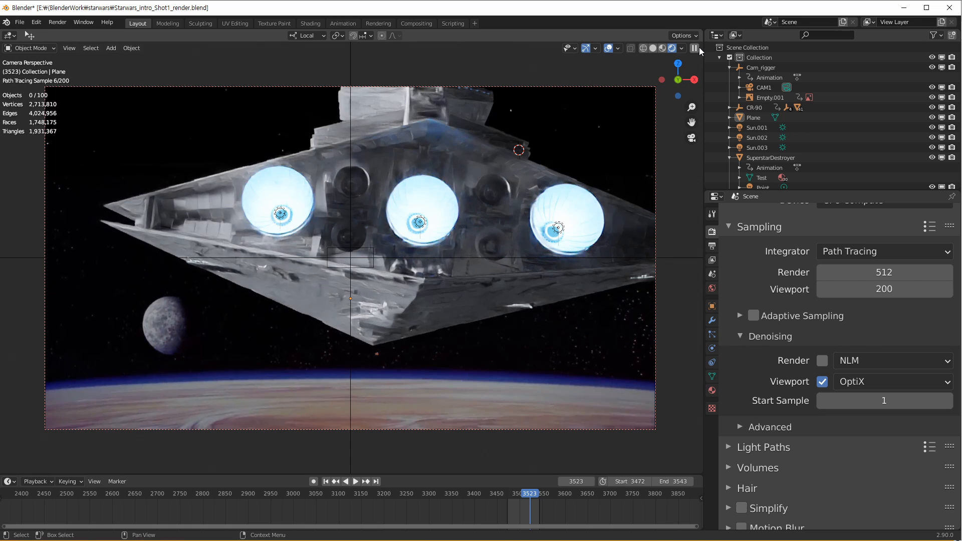
{"action": "left_click", "coordinate": [695, 48]}
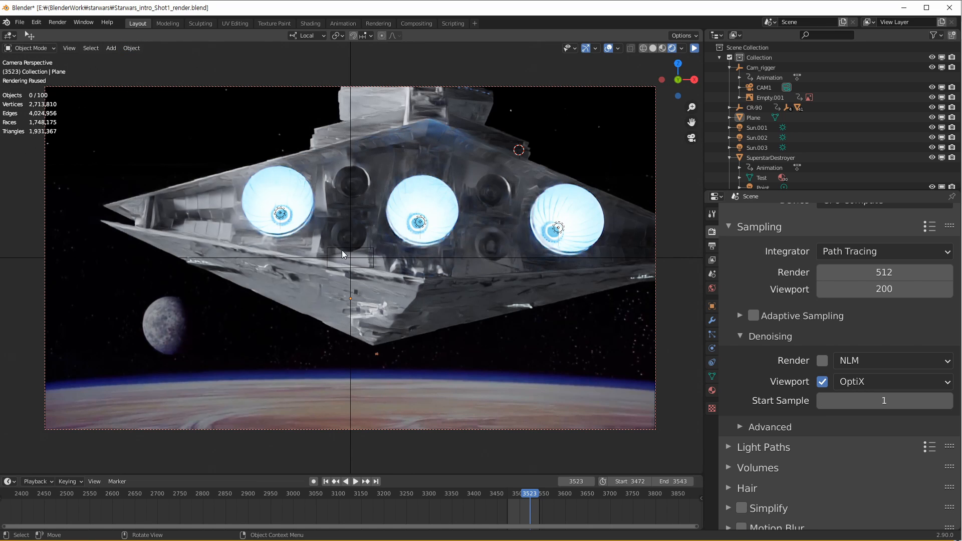
{"action": "left_click", "coordinate": [694, 48]}
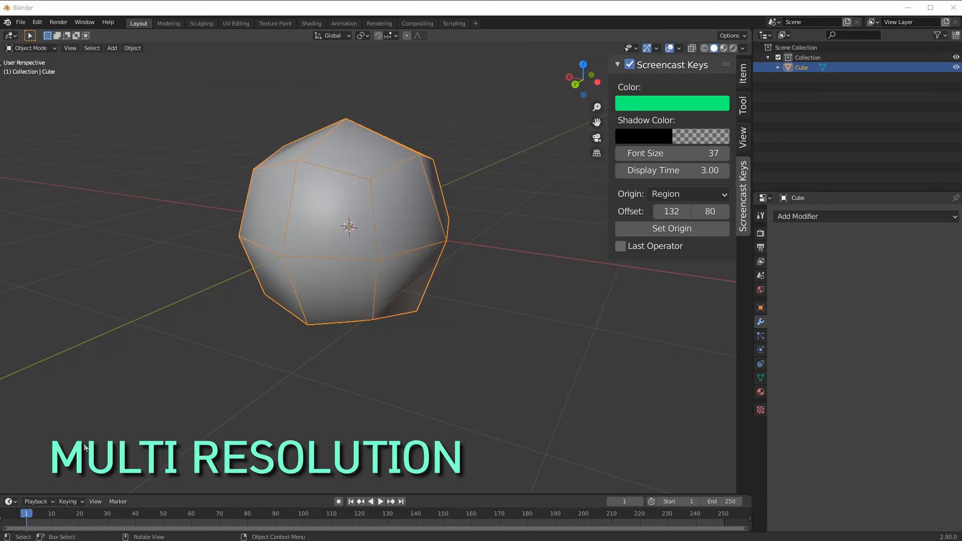
Step: Add a Multiresolution modifier to the cube
{"action": "left_click", "coordinate": [338, 227]}
{"action": "left_click", "coordinate": [864, 214]}
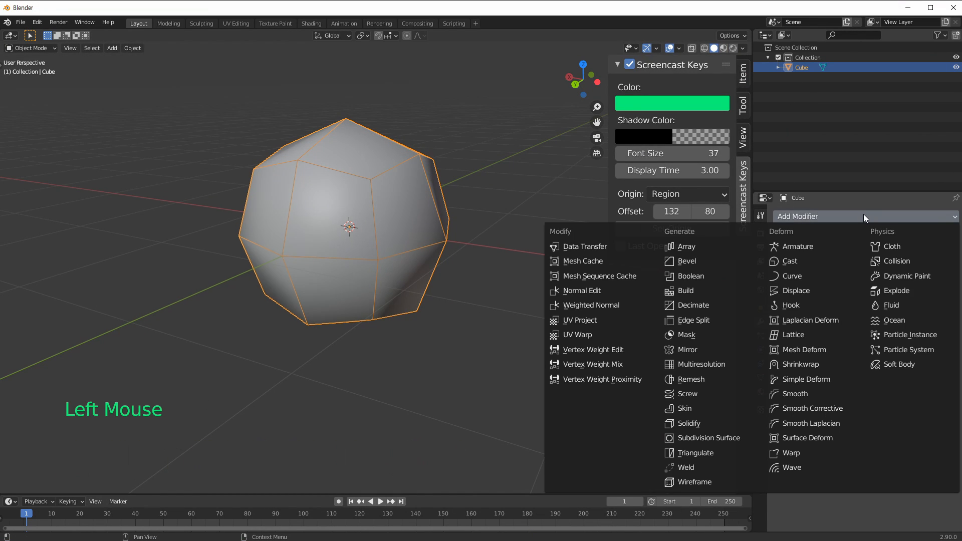
{"action": "left_click", "coordinate": [726, 365]}
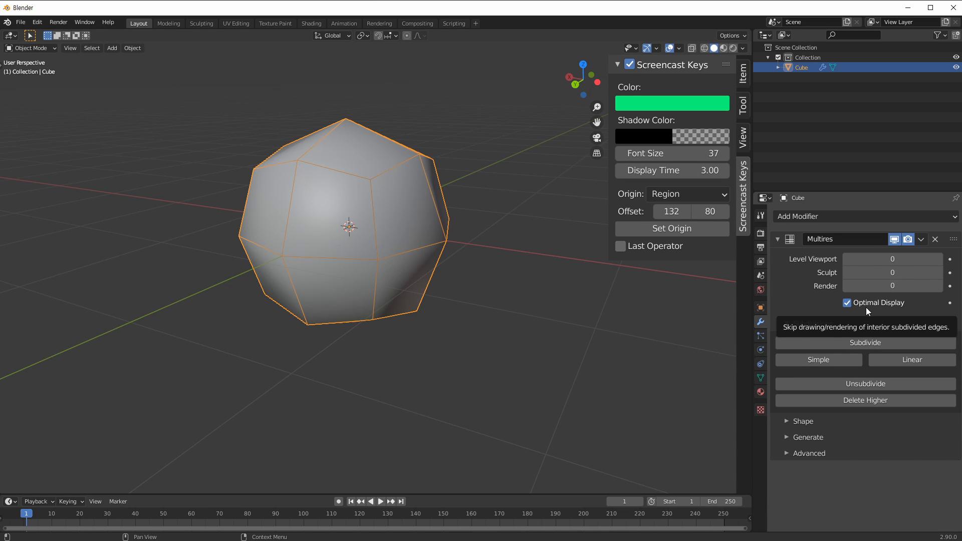
{"action": "scroll", "coordinate": [823, 408], "scroll_direction": "up", "scroll_amount": 1}
{"action": "scroll", "coordinate": [786, 298], "scroll_direction": "up", "scroll_amount": 3}
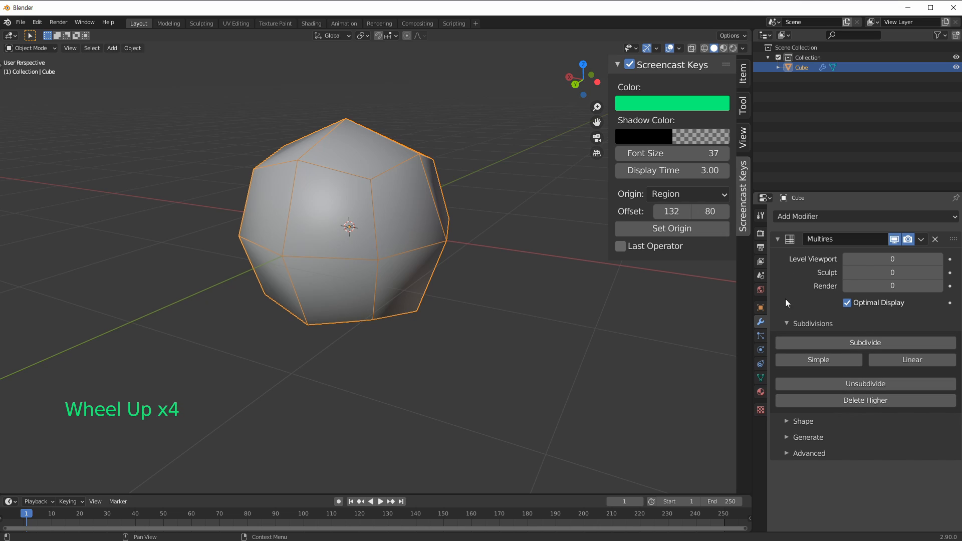
{"action": "scroll", "coordinate": [801, 351], "scroll_direction": "down", "scroll_amount": 2}
{"action": "scroll", "coordinate": [822, 273], "scroll_direction": "up", "scroll_amount": 3}
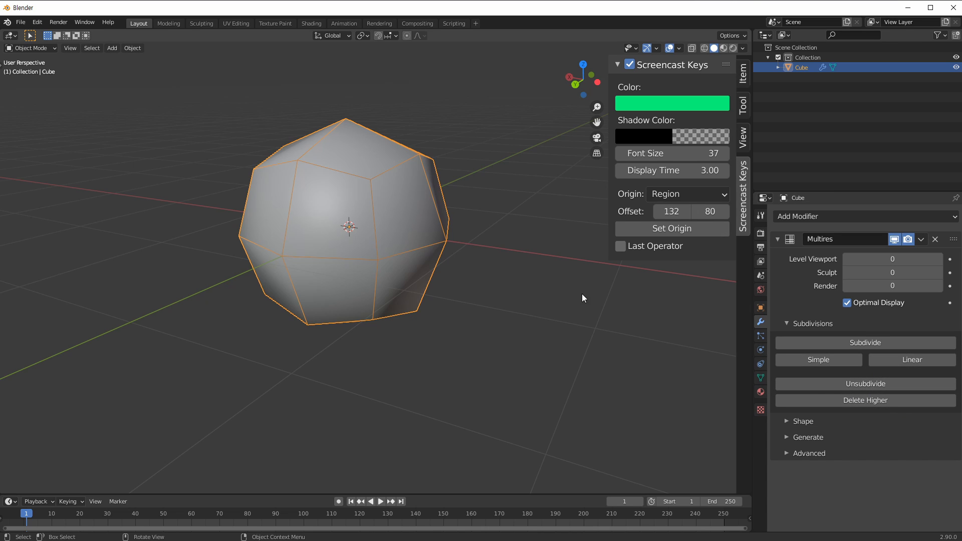
Step: Subdivide the cube twice in its Multiresolution modifier, raising the viewport, sculpt and render levels to 2
{"action": "middle_click_drag", "start_coordinate": [582, 294], "coordinate": [506, 305]}
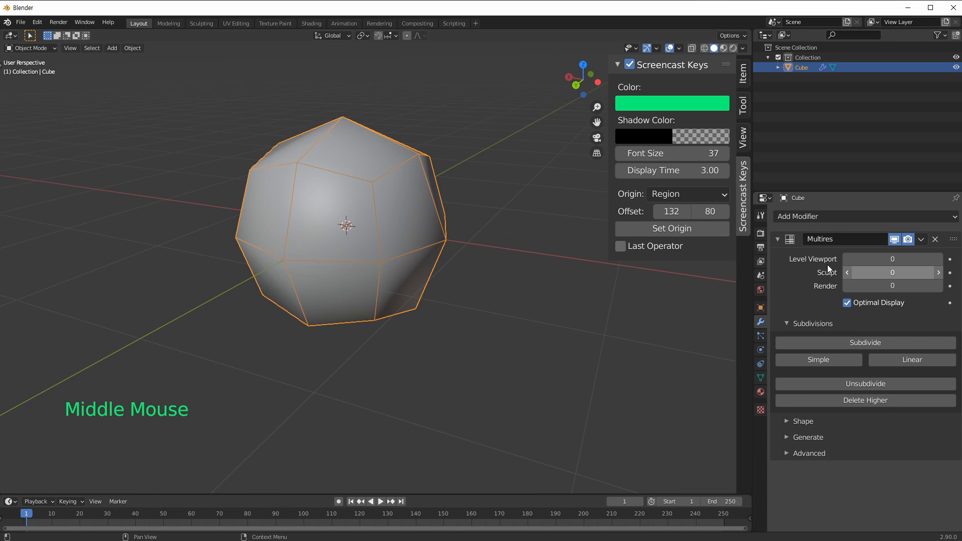
{"action": "left_click", "coordinate": [847, 342]}
{"action": "left_click", "coordinate": [846, 345]}
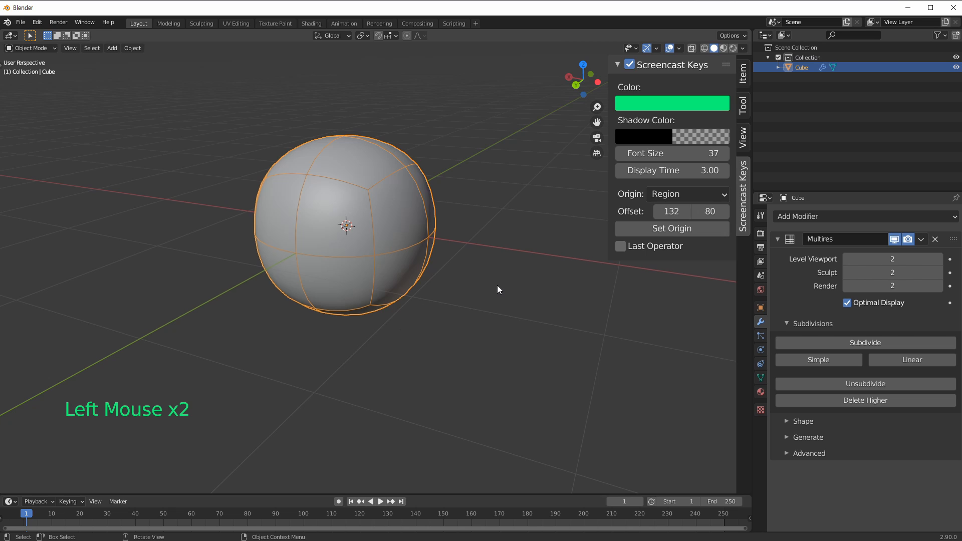
Step: Switch the cube's subdivision level between 1, 2 and 3 and try levels 4 to 6, leaving viewport at 2, sculpt and render at 3
{"action": "key", "text": "ctrl+3"}
{"action": "key", "text": "ctrl+1"}
{"action": "key", "text": "ctrl+2"}
{"action": "key", "text": "ctrl+2"}
{"action": "key", "text": "ctrl+2"}
{"action": "key", "text": "ctrl+3"}
{"action": "key", "text": "ctrl+1"}
{"action": "key", "text": "ctrl+3"}
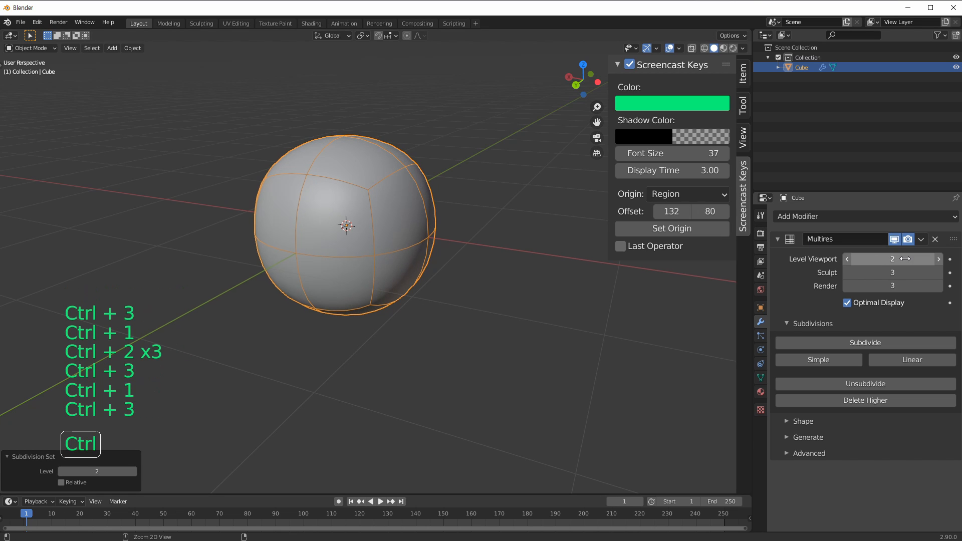
{"action": "key", "text": "ctrl+2"}
{"action": "key", "text": "ctrl+3"}
{"action": "key", "text": "ctrl+4"}
{"action": "key", "text": "ctrl+5"}
{"action": "key", "text": "ctrl+5"}
{"action": "key", "text": "ctrl+6"}
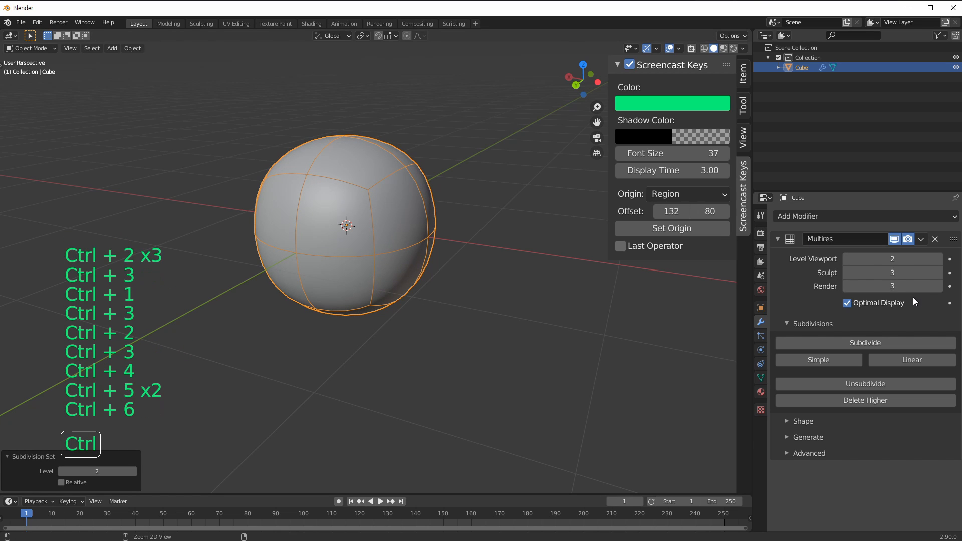
{"action": "key", "text": "ctrl+4"}
{"action": "key", "text": "ctrl+3"}
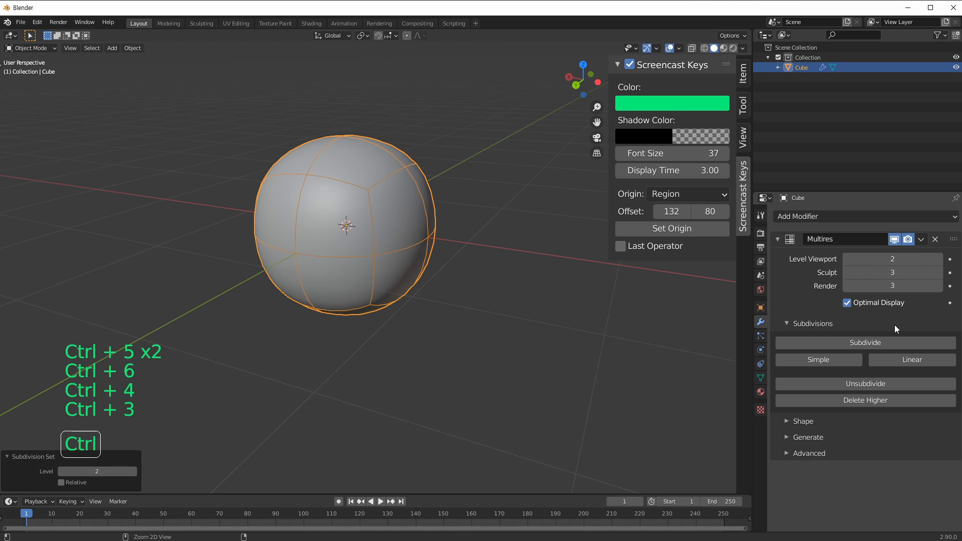
Step: Subdivide the cube further in its Multiresolution modifier, bringing the viewport, sculpt and render levels to 4
{"action": "key", "text": "3"}
{"action": "key", "text": "1"}
{"action": "left_click", "coordinate": [367, 197]}
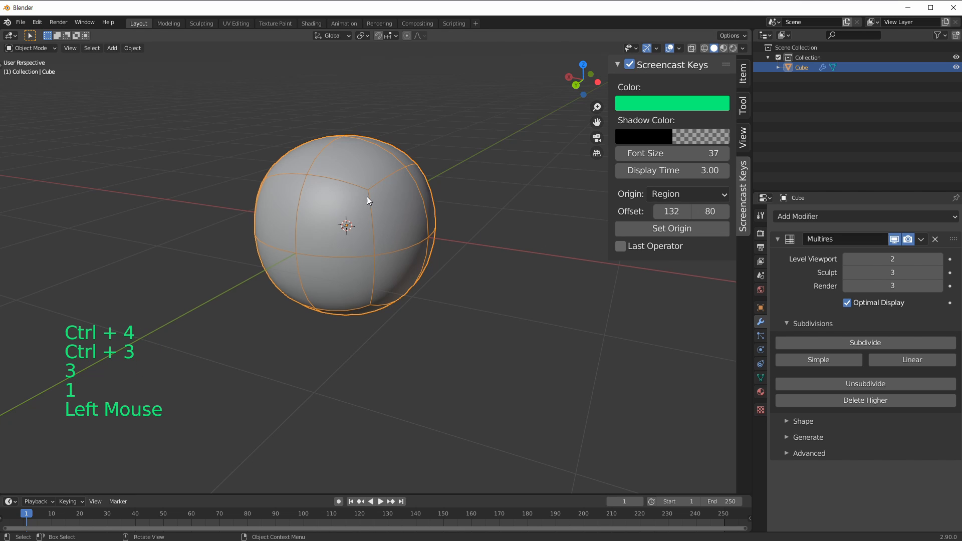
{"action": "left_click", "coordinate": [905, 338]}
{"action": "left_click", "coordinate": [897, 341]}
{"action": "left_click", "coordinate": [897, 341]}
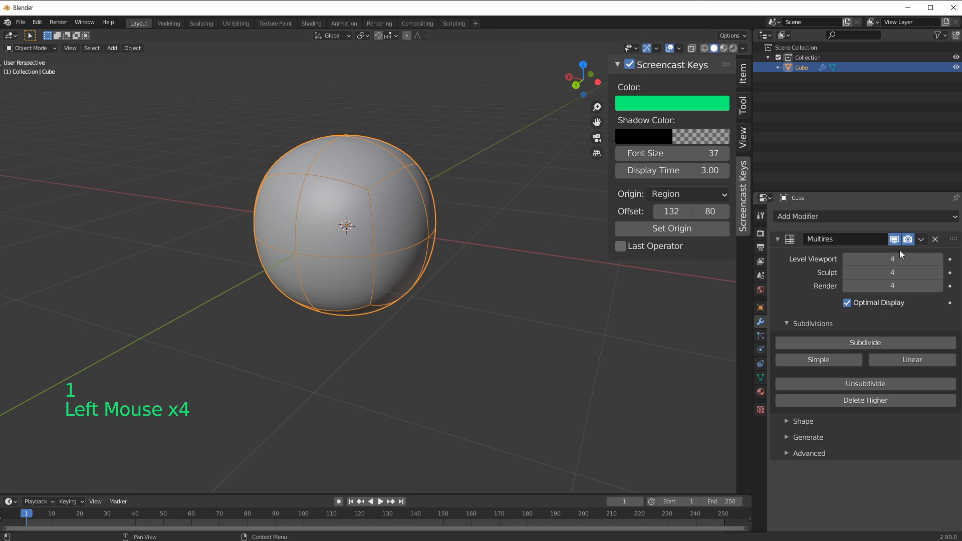
Step: Lower the Multires sculpt level and raise it back to its maximum of 4
{"action": "left_click", "coordinate": [847, 272]}
{"action": "left_click", "coordinate": [939, 272]}
{"action": "left_click", "coordinate": [939, 272]}
{"action": "left_click", "coordinate": [939, 273]}
{"action": "left_click", "coordinate": [939, 272]}
{"action": "left_click", "coordinate": [939, 272]}
Step: Lower the Multires viewport level to 1 and raise it step by step back to 4
{"action": "left_click", "coordinate": [848, 259]}
{"action": "left_click", "coordinate": [847, 259]}
{"action": "left_click", "coordinate": [847, 259]}
{"action": "left_click", "coordinate": [848, 260]}
{"action": "left_click", "coordinate": [848, 259]}
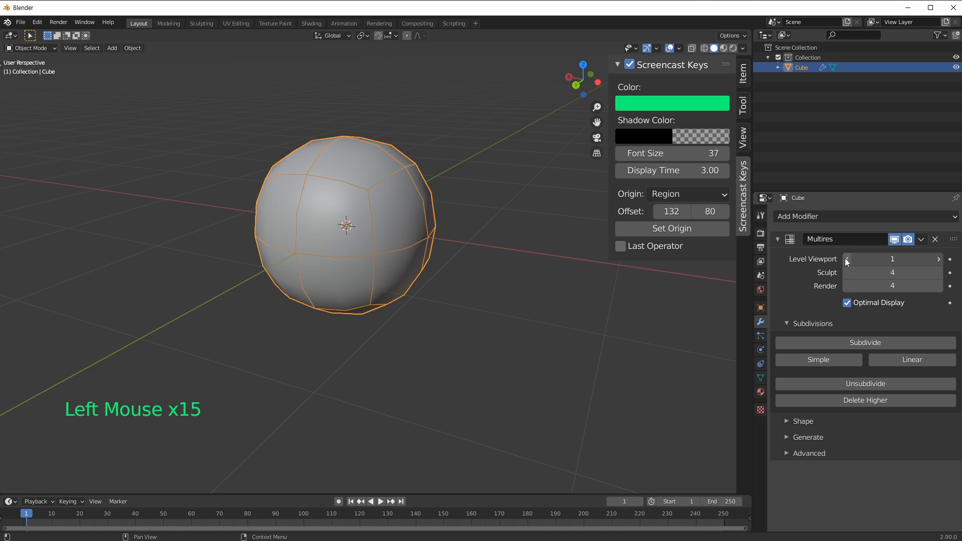
{"action": "left_click", "coordinate": [939, 259]}
{"action": "left_click", "coordinate": [940, 259]}
{"action": "left_click", "coordinate": [939, 260]}
{"action": "left_click", "coordinate": [940, 259]}
{"action": "left_click", "coordinate": [940, 259]}
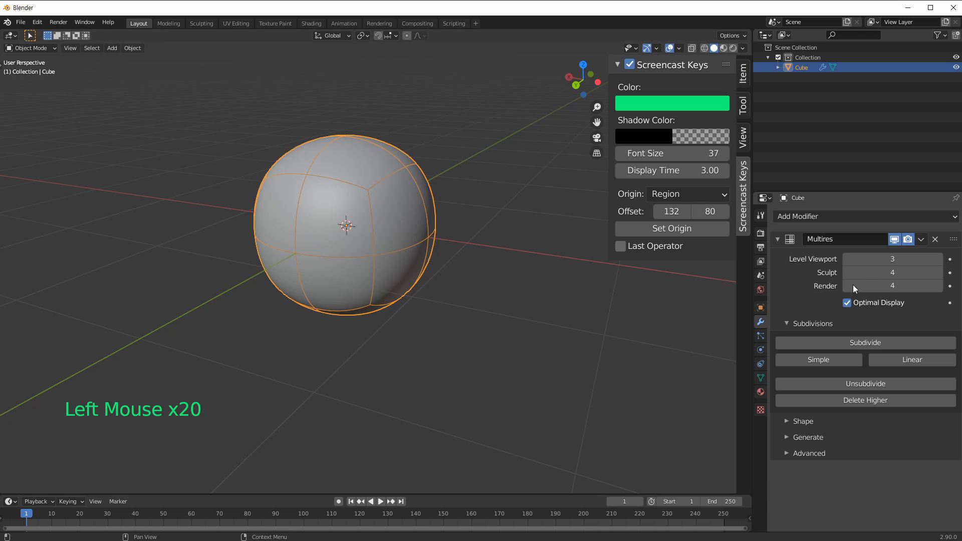
{"action": "left_click", "coordinate": [938, 260]}
Step: Switch the subdivided cube to Sculpt Mode
{"action": "key", "text": "ctrl"}
{"action": "middle_click_drag", "start_coordinate": [310, 258], "coordinate": [402, 242], "text": "ctrl"}
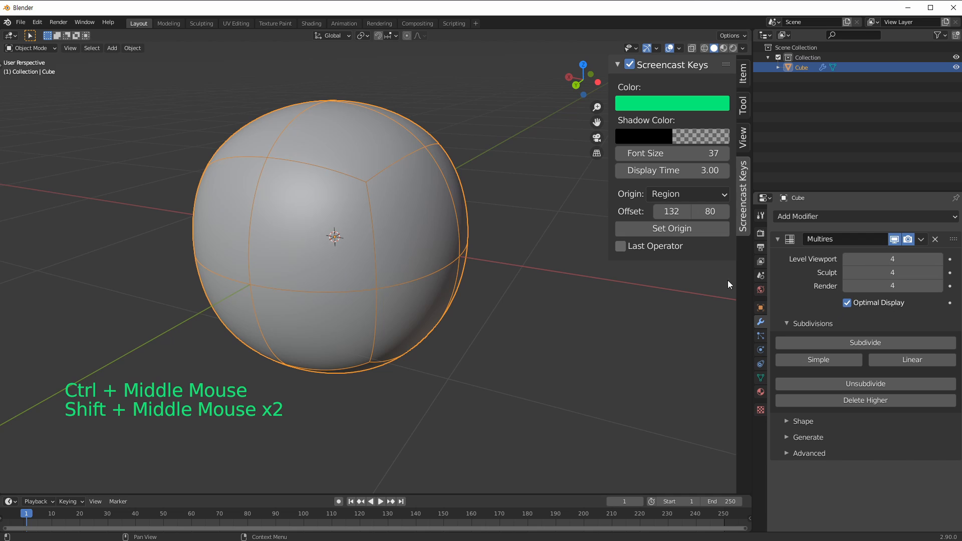
{"action": "key", "text": "ctrl+Tab"}
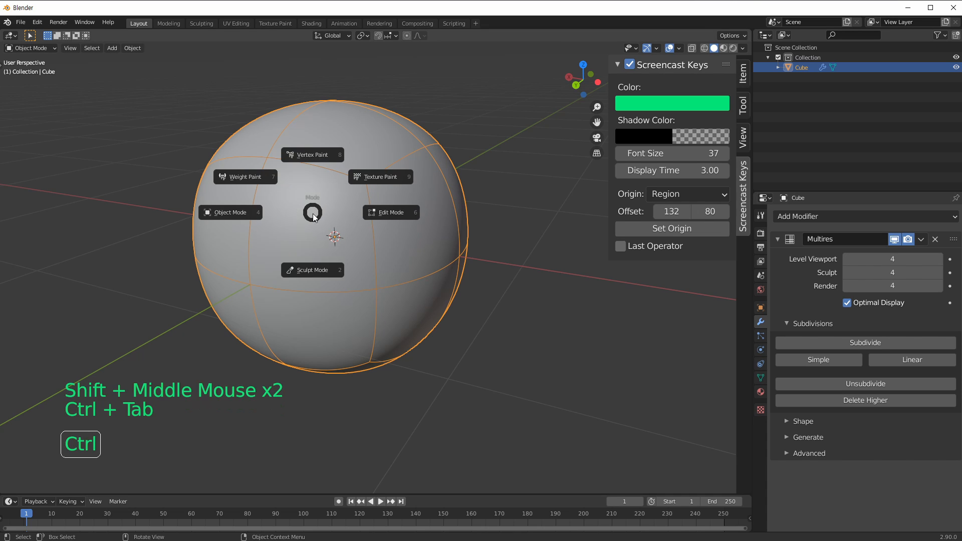
{"action": "middle_click_drag", "start_coordinate": [393, 294], "coordinate": [496, 285]}
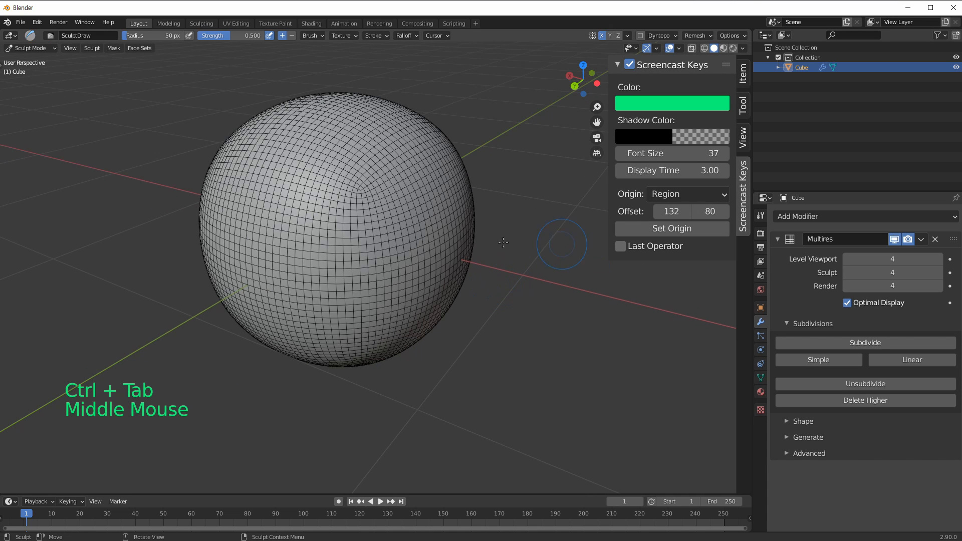
Step: Lower the sculpt level through 2 to 1, and raise it one level at a time to 5
{"action": "key", "text": "ctrl+2"}
{"action": "key", "text": "ctrl+1"}
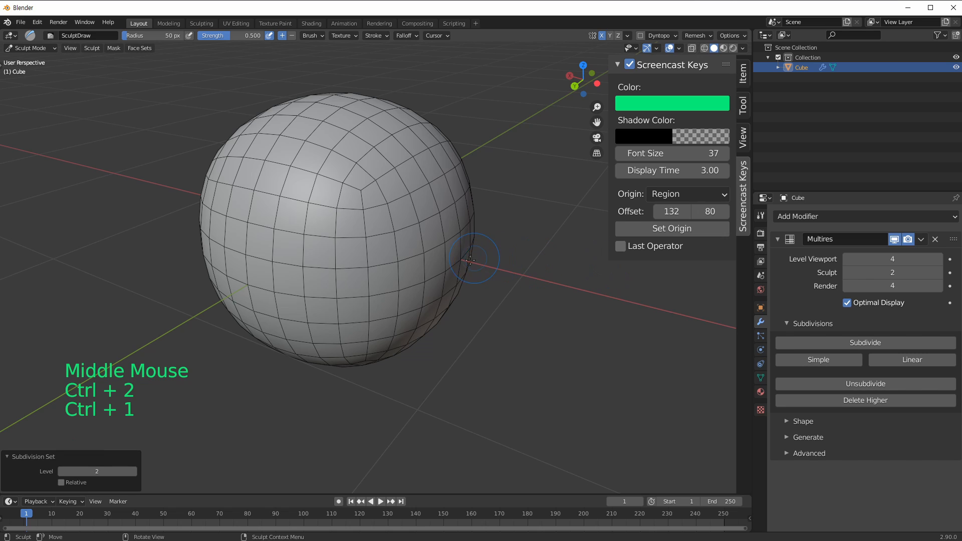
{"action": "key", "text": "ctrl+1"}
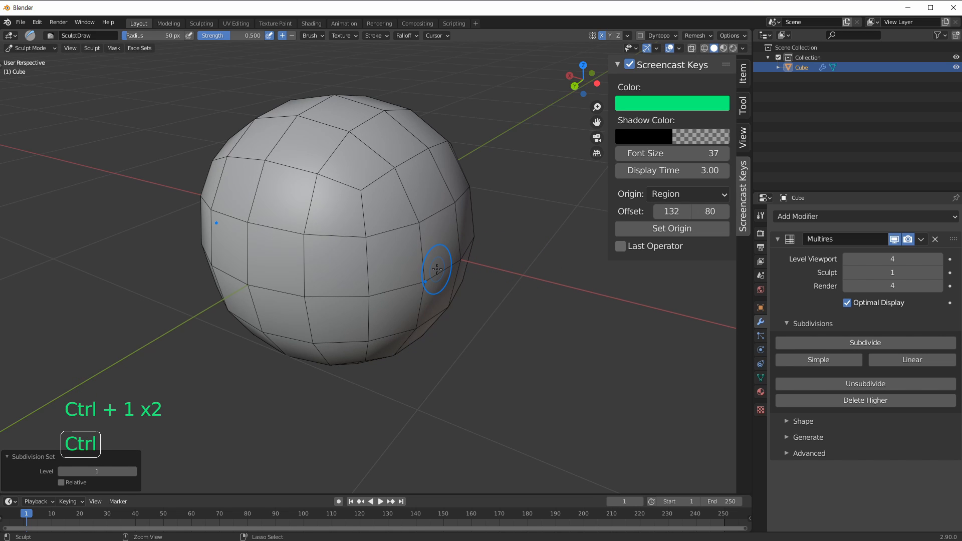
{"action": "key", "text": "ctrl+2"}
{"action": "key", "text": "ctrl+3"}
{"action": "key", "text": "ctrl+4"}
{"action": "key", "text": "ctrl+5"}
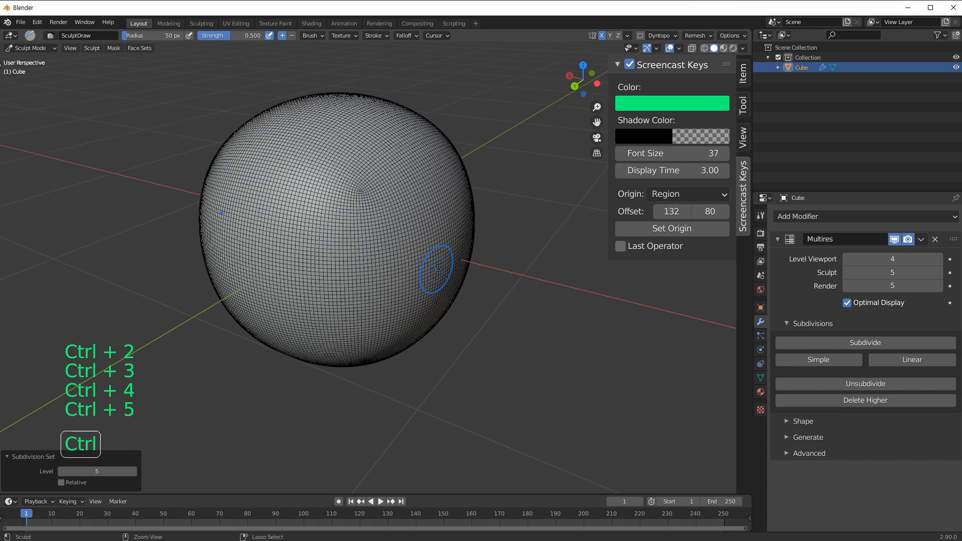
Step: Cycle the cube's sculpt level repeatedly through 1, 2, 3 and 4, finishing at level 5
{"action": "key", "text": "ctrl+4"}
{"action": "key", "text": "ctrl+1"}
{"action": "key", "text": "ctrl+2"}
{"action": "key", "text": "ctrl+3"}
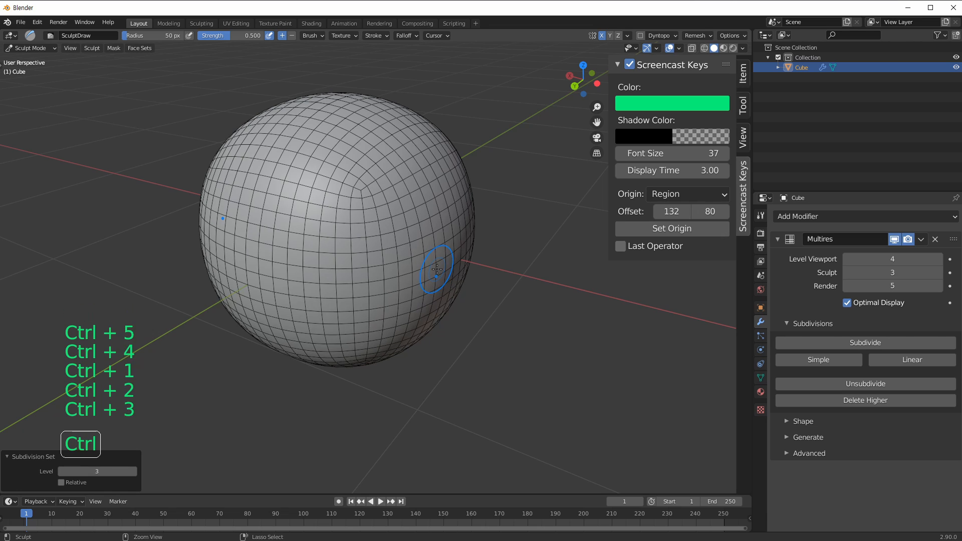
{"action": "key", "text": "ctrl+4"}
{"action": "key", "text": "ctrl+4"}
{"action": "key", "text": "ctrl+1"}
{"action": "key", "text": "ctrl+2"}
{"action": "key", "text": "ctrl+3"}
{"action": "key", "text": "ctrl+4"}
{"action": "key", "text": "ctrl+1"}
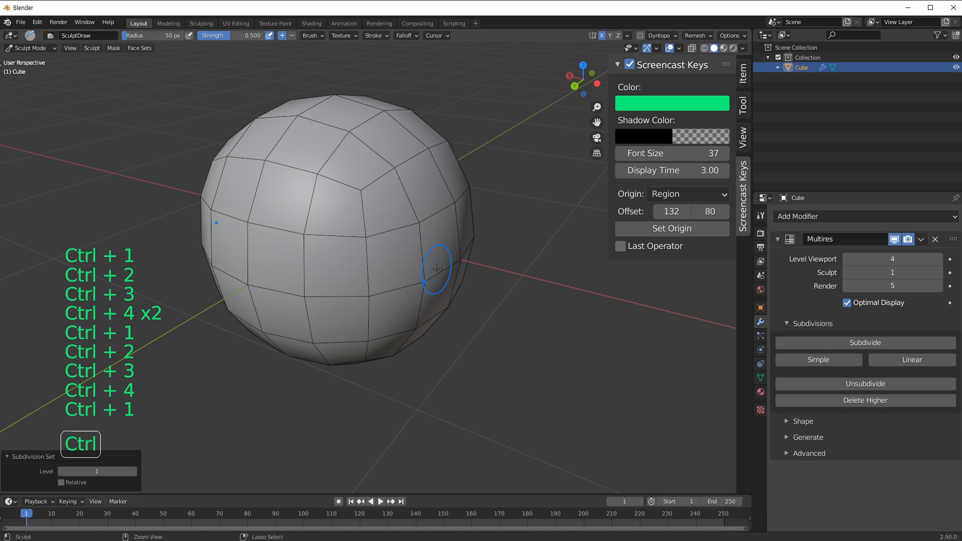
{"action": "key", "text": "ctrl+2"}
{"action": "key", "text": "ctrl+3"}
{"action": "key", "text": "ctrl+4"}
{"action": "key", "text": "ctrl+5"}
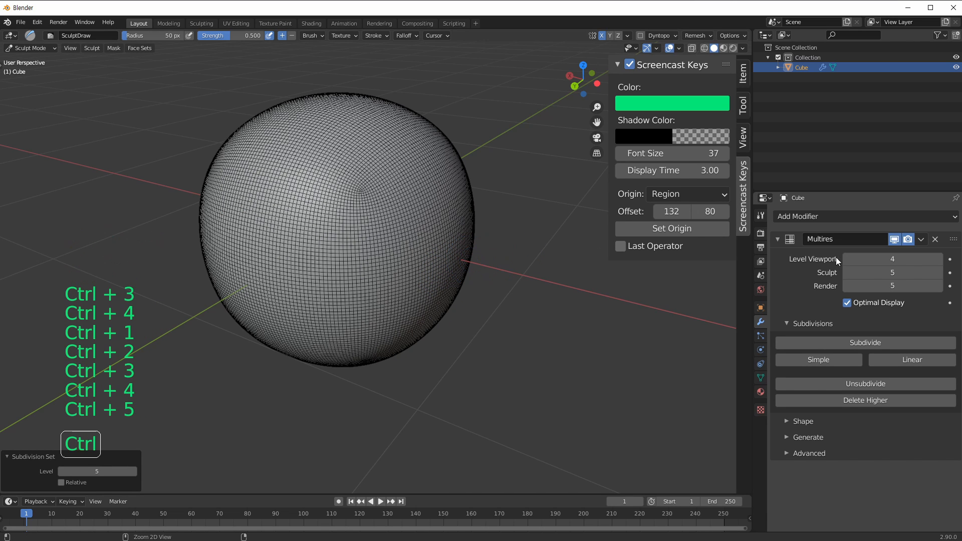
Step: Set the sculpt level to 4 and delete the higher subdivision levels from the Multires modifier
{"action": "key", "text": "ctrl+4"}
{"action": "key", "text": "ctrl+4"}
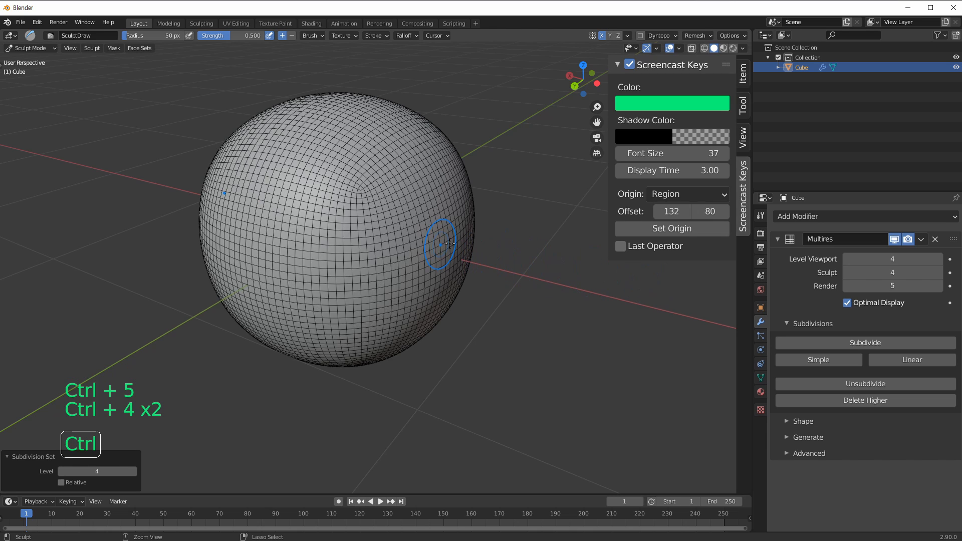
{"action": "left_click", "coordinate": [892, 400]}
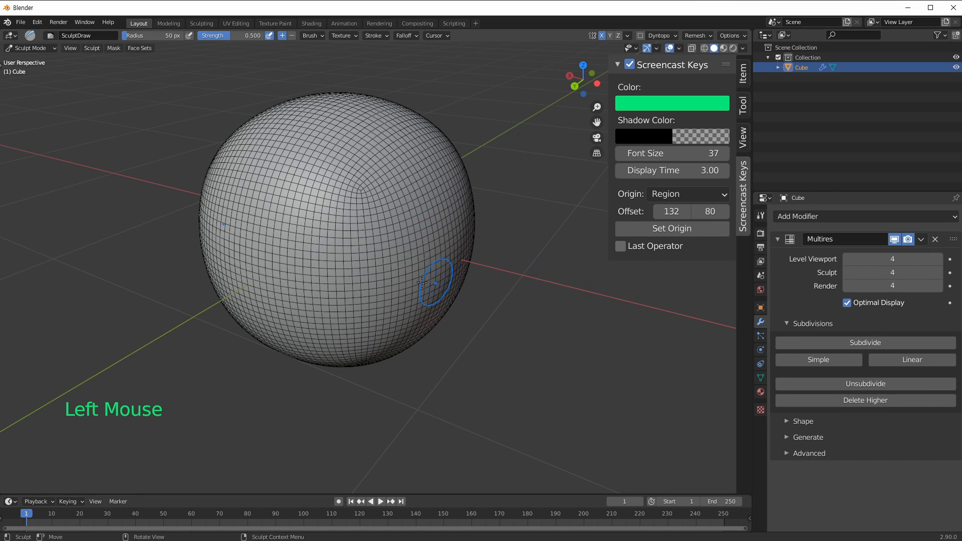
Step: Try to raise the Multires sculpt level above 4
{"action": "mouse_move", "coordinate": [440, 279]}
{"action": "middle_mouse_down"}
{"action": "mouse_move", "coordinate": [456, 281]}
{"action": "mouse_move", "coordinate": [378, 221]}
{"action": "middle_mouse_up"}
{"action": "left_click", "coordinate": [940, 273]}
{"action": "left_click", "coordinate": [939, 272]}
{"action": "left_click", "coordinate": [940, 272]}
{"action": "left_click", "coordinate": [939, 273]}
{"action": "left_click", "coordinate": [940, 273]}
{"action": "left_click", "coordinate": [939, 272]}
{"action": "left_click", "coordinate": [939, 273]}
{"action": "left_click", "coordinate": [939, 273]}
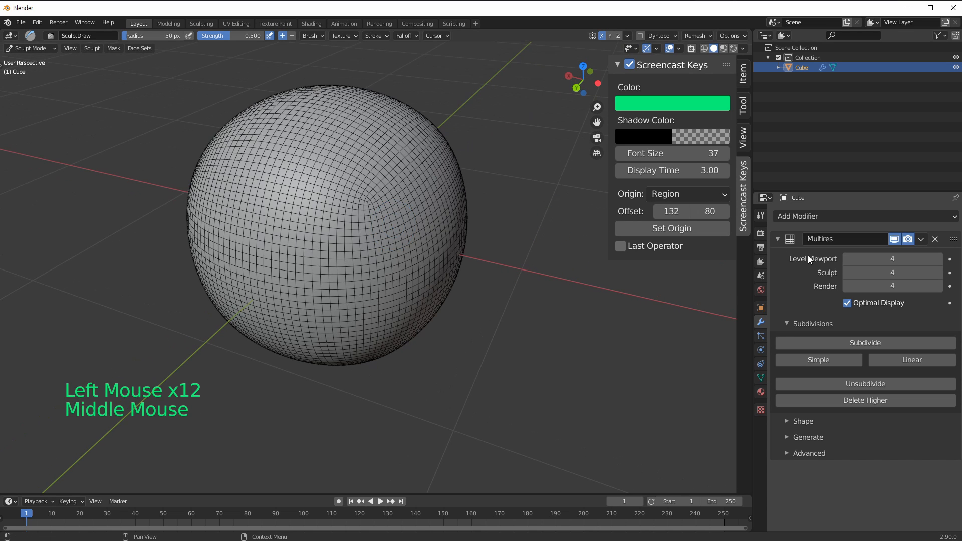
Step: Lower the sculpt level to 3 and draw a raised stroke across the upper part of the sphere with X symmetry
{"action": "left_click", "coordinate": [846, 273]}
{"action": "middle_click_drag", "start_coordinate": [343, 265], "coordinate": [326, 262]}
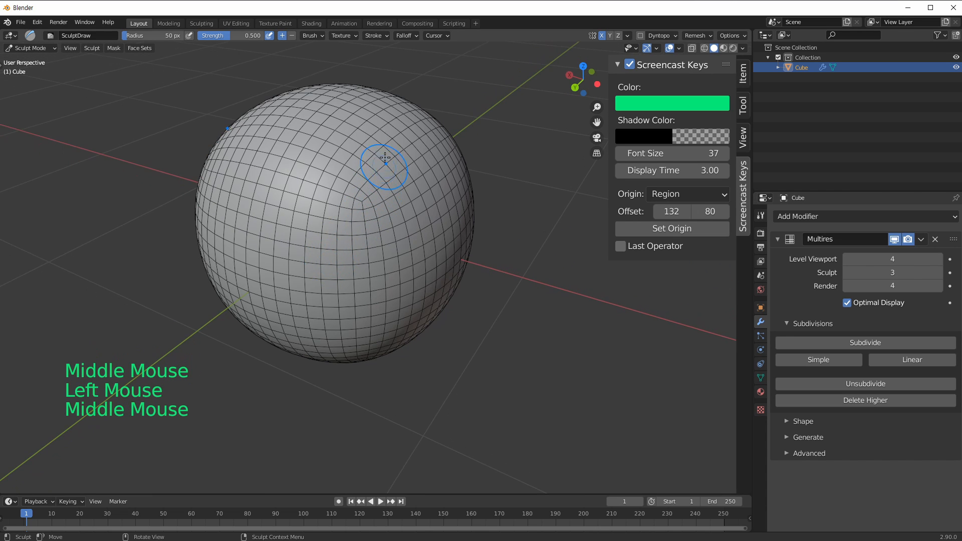
{"action": "mouse_move", "coordinate": [384, 163]}
{"action": "left_mouse_down"}
{"action": "mouse_move", "coordinate": [354, 238]}
{"action": "mouse_move", "coordinate": [371, 175]}
{"action": "mouse_move", "coordinate": [322, 182]}
{"action": "mouse_move", "coordinate": [318, 209]}
{"action": "left_mouse_up"}
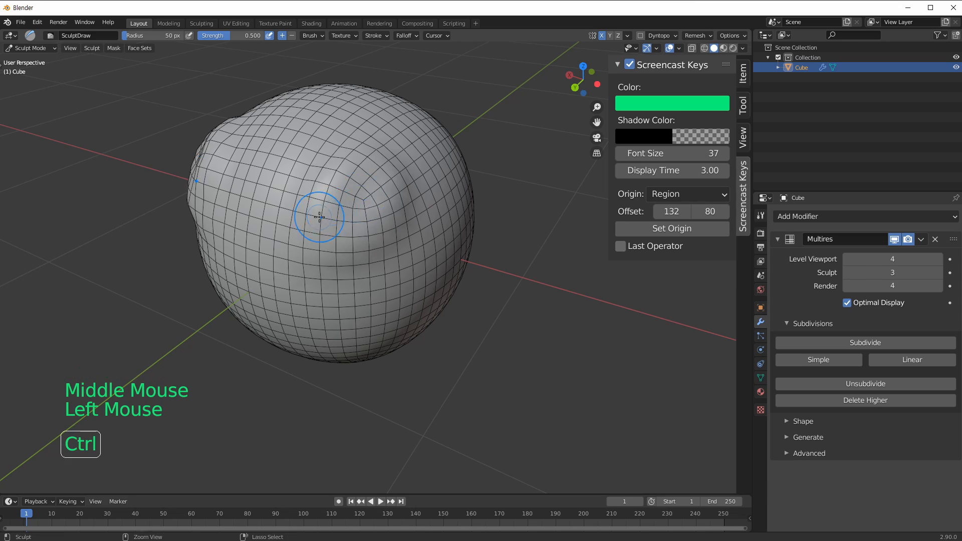
{"action": "mouse_move", "coordinate": [317, 208]}
{"action": "middle_mouse_down", "text": "ctrl"}
{"action": "mouse_move", "coordinate": [382, 183]}
{"action": "mouse_move", "coordinate": [420, 150]}
{"action": "mouse_move", "coordinate": [329, 172]}
{"action": "mouse_move", "coordinate": [437, 163]}
{"action": "mouse_move", "coordinate": [401, 159]}
{"action": "middle_mouse_up", "text": "ctrl"}
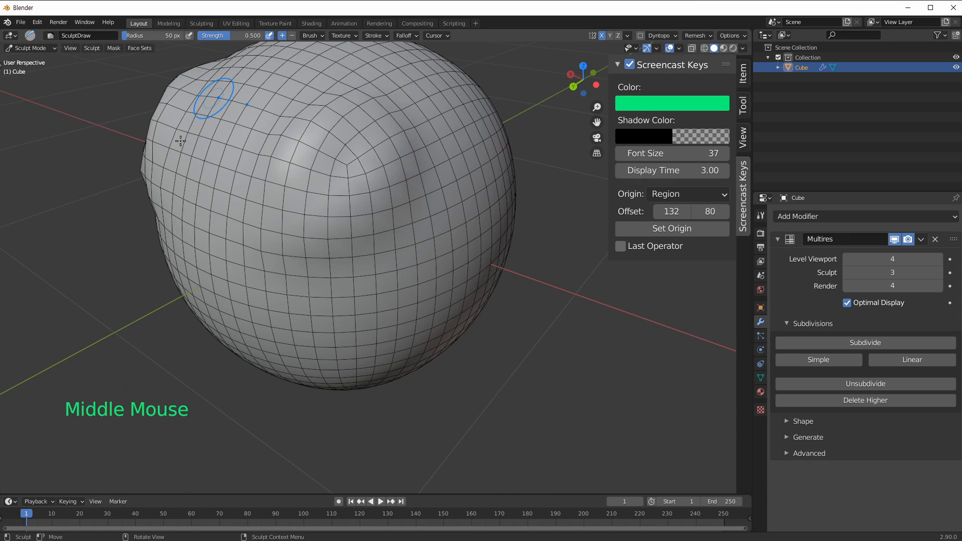
Step: Toggle the Fast Navigate display option for sculpting and check how the mesh displays during navigation
{"action": "mouse_move", "coordinate": [397, 200]}
{"action": "middle_mouse_down"}
{"action": "mouse_move", "coordinate": [395, 168]}
{"action": "mouse_move", "coordinate": [396, 210]}
{"action": "middle_mouse_up"}
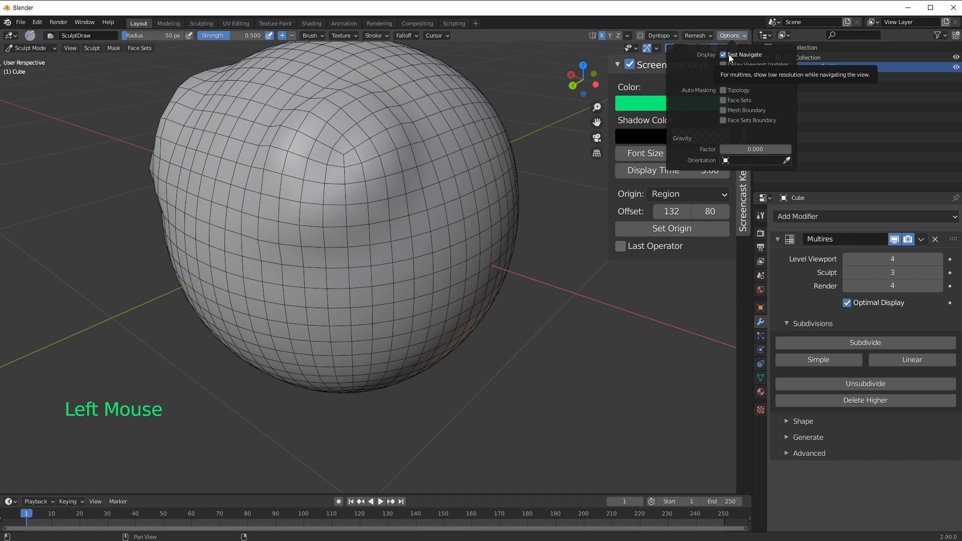
{"action": "left_click", "coordinate": [729, 54]}
{"action": "middle_click_drag", "start_coordinate": [356, 202], "coordinate": [373, 196]}
{"action": "mouse_move", "coordinate": [369, 194]}
{"action": "middle_mouse_down"}
{"action": "mouse_move", "coordinate": [422, 175]}
{"action": "mouse_move", "coordinate": [317, 204]}
{"action": "mouse_move", "coordinate": [369, 112]}
{"action": "middle_mouse_up"}
Step: Turn off X symmetry and sculpt a large rounded bump over the raised stroke with a 118 px brush radius
{"action": "left_click", "coordinate": [381, 150]}
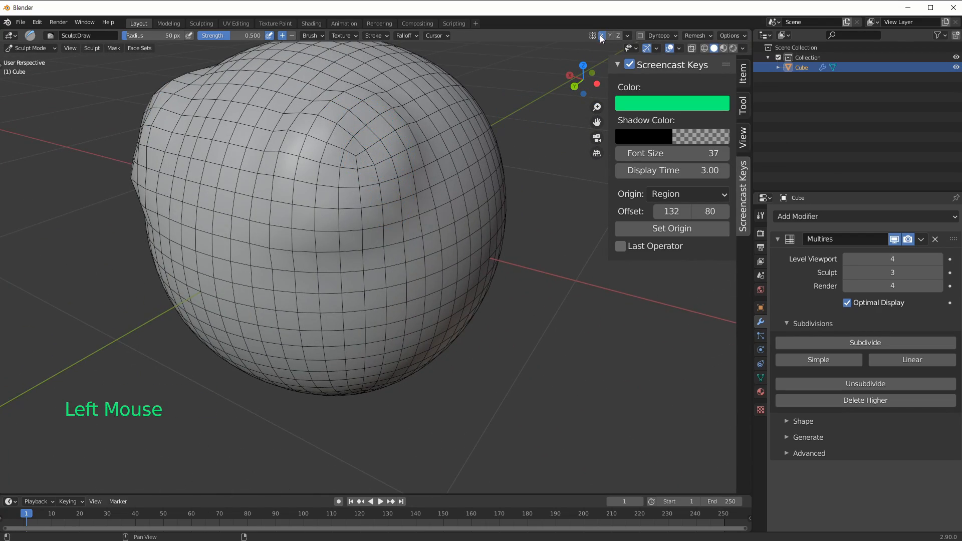
{"action": "middle_click_drag", "start_coordinate": [367, 205], "coordinate": [366, 163]}
{"action": "left_click", "coordinate": [366, 125]}
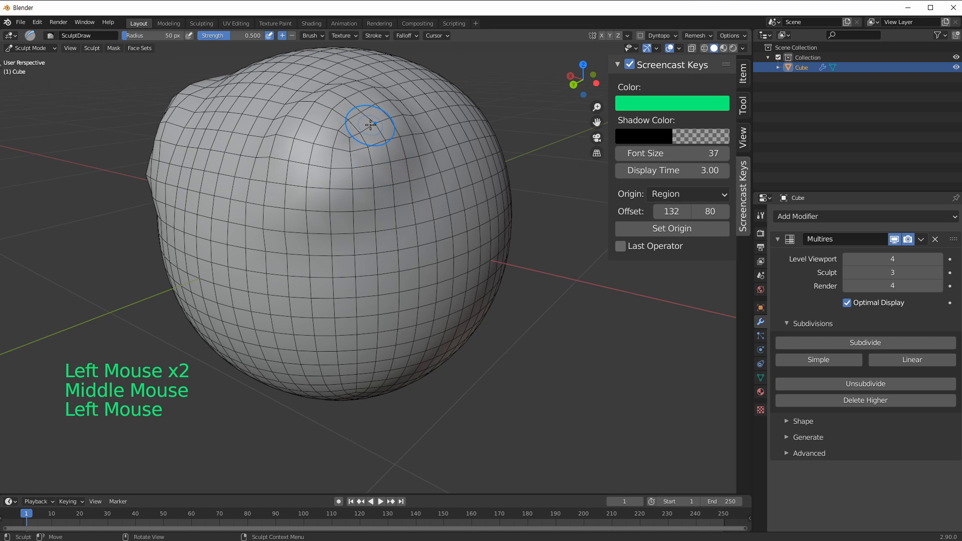
{"action": "key", "text": "f"}
{"action": "left_click", "coordinate": [298, 196]}
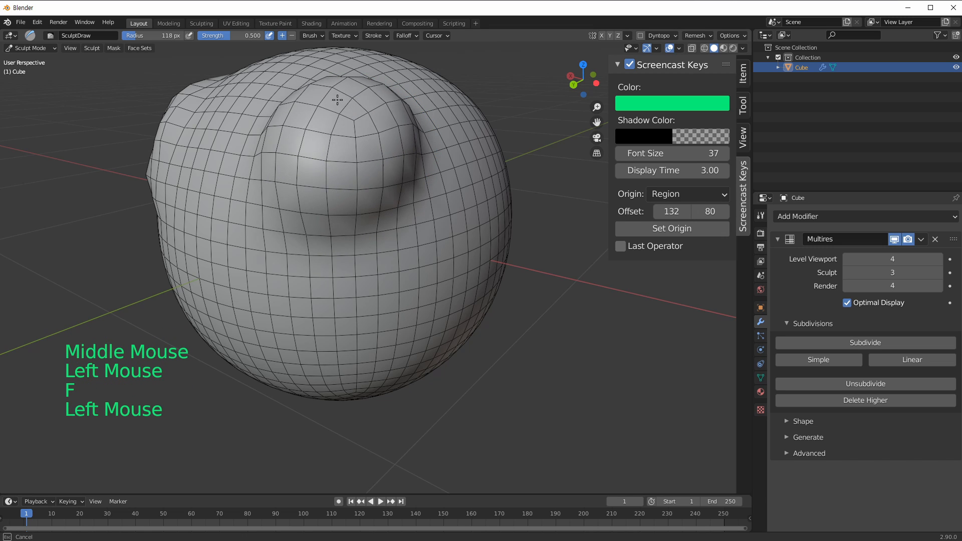
{"action": "middle_click_drag", "start_coordinate": [337, 155], "coordinate": [365, 172]}
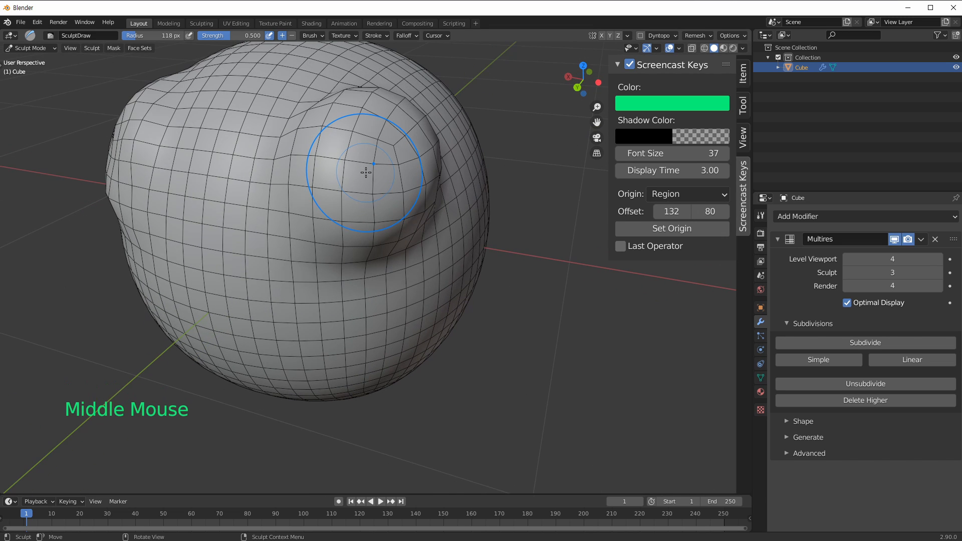
Step: Compare the sculpted bump at sculpt levels 1, 2, 3 and 4, viewing it from several sides
{"action": "key", "text": "ctrl+1"}
{"action": "mouse_move", "coordinate": [477, 234]}
{"action": "middle_mouse_down"}
{"action": "mouse_move", "coordinate": [371, 208]}
{"action": "mouse_move", "coordinate": [395, 210]}
{"action": "mouse_move", "coordinate": [370, 214]}
{"action": "middle_mouse_up"}
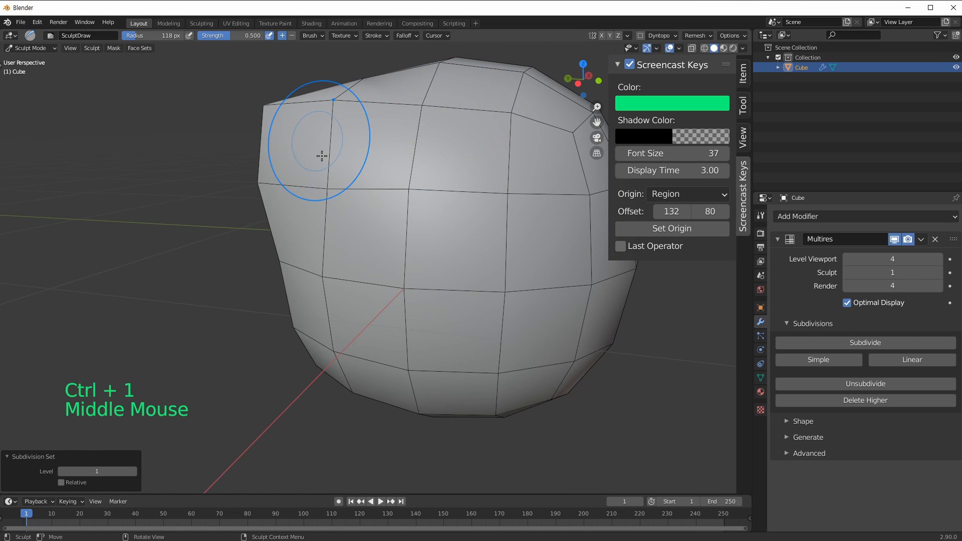
{"action": "key", "text": "ctrl+2"}
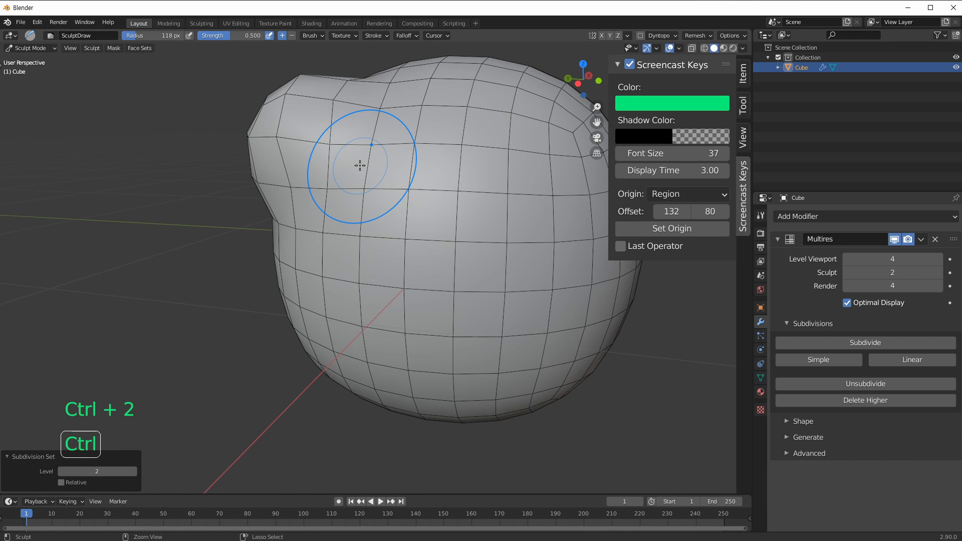
{"action": "key", "text": "ctrl+3"}
{"action": "key", "text": "ctrl+4"}
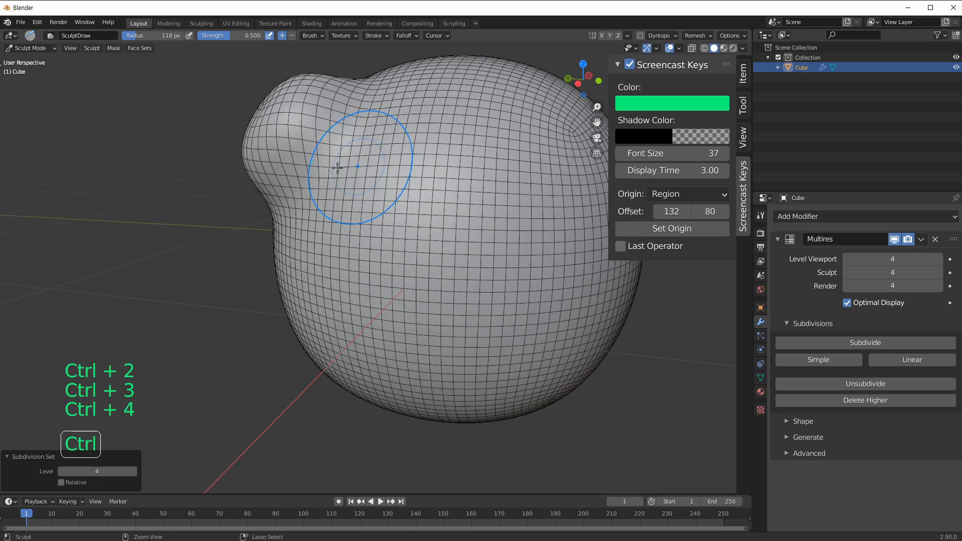
{"action": "mouse_move", "coordinate": [361, 166]}
{"action": "middle_mouse_down"}
{"action": "mouse_move", "coordinate": [440, 198]}
{"action": "mouse_move", "coordinate": [417, 225]}
{"action": "middle_mouse_up"}
{"action": "middle_click_drag", "start_coordinate": [299, 201], "coordinate": [337, 208]}
Step: Set the sculpt level to 2 and sculpt broad strokes on the surface below the first bump
{"action": "key", "text": "ctrl+2"}
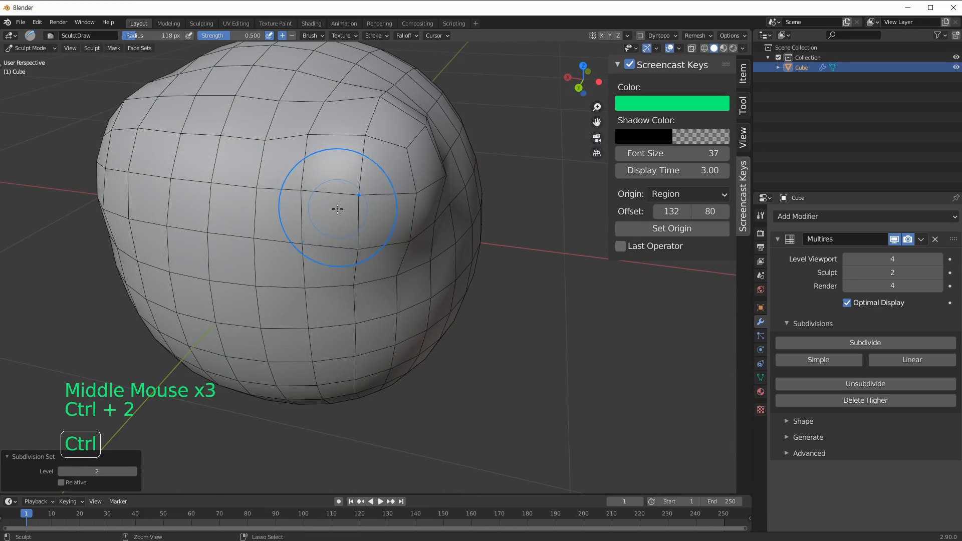
{"action": "middle_click_drag", "start_coordinate": [246, 254], "coordinate": [243, 251]}
{"action": "left_click_drag", "start_coordinate": [243, 251], "coordinate": [275, 228]}
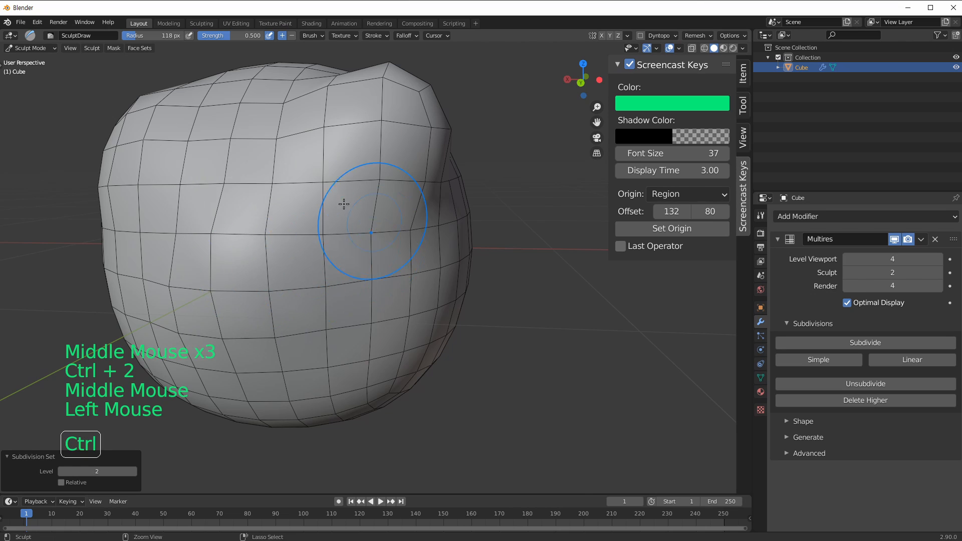
{"action": "left_click_drag", "start_coordinate": [345, 201], "coordinate": [325, 175], "text": "ctrl"}
Step: Set the sculpt level to 3 and build up a second rounded bump beside and below the first one
{"action": "key", "text": "ctrl+3"}
{"action": "middle_click_drag", "start_coordinate": [365, 189], "coordinate": [241, 234]}
{"action": "mouse_move", "coordinate": [241, 233]}
{"action": "left_mouse_down", "text": "ctrl"}
{"action": "mouse_move", "coordinate": [250, 240]}
{"action": "mouse_move", "coordinate": [190, 277]}
{"action": "mouse_move", "coordinate": [201, 297]}
{"action": "mouse_move", "coordinate": [196, 202]}
{"action": "mouse_move", "coordinate": [205, 196]}
{"action": "left_mouse_up", "text": "ctrl"}
{"action": "mouse_move", "coordinate": [231, 263]}
{"action": "left_mouse_down"}
{"action": "mouse_move", "coordinate": [193, 236]}
{"action": "mouse_move", "coordinate": [208, 231]}
{"action": "left_mouse_up"}
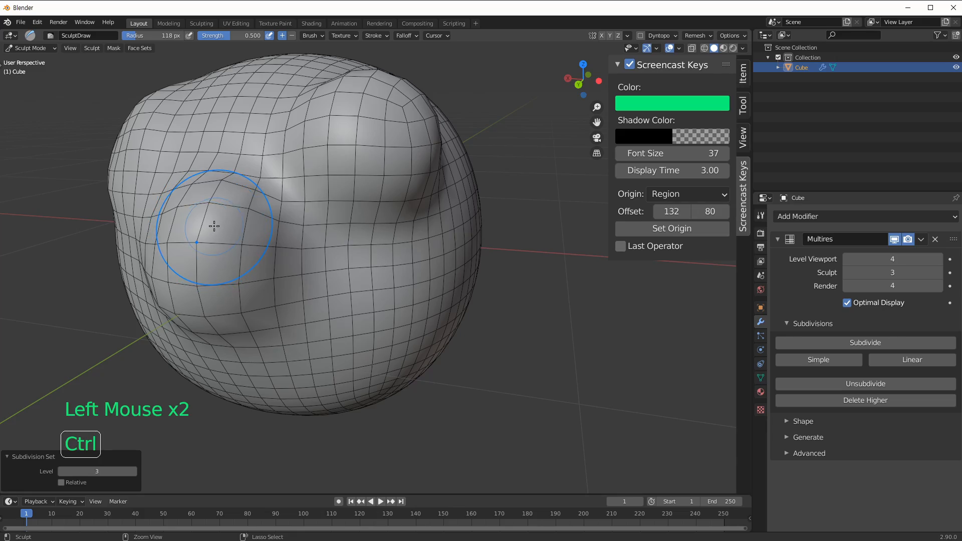
Step: Raise the sculpt level to 4 and examine both bumps from several angles
{"action": "key", "text": "ctrl+4"}
{"action": "mouse_move", "coordinate": [214, 226]}
{"action": "middle_mouse_down"}
{"action": "mouse_move", "coordinate": [378, 236]}
{"action": "mouse_move", "coordinate": [393, 293]}
{"action": "mouse_move", "coordinate": [409, 93]}
{"action": "middle_mouse_up"}
{"action": "middle_click_drag", "start_coordinate": [409, 203], "coordinate": [397, 193]}
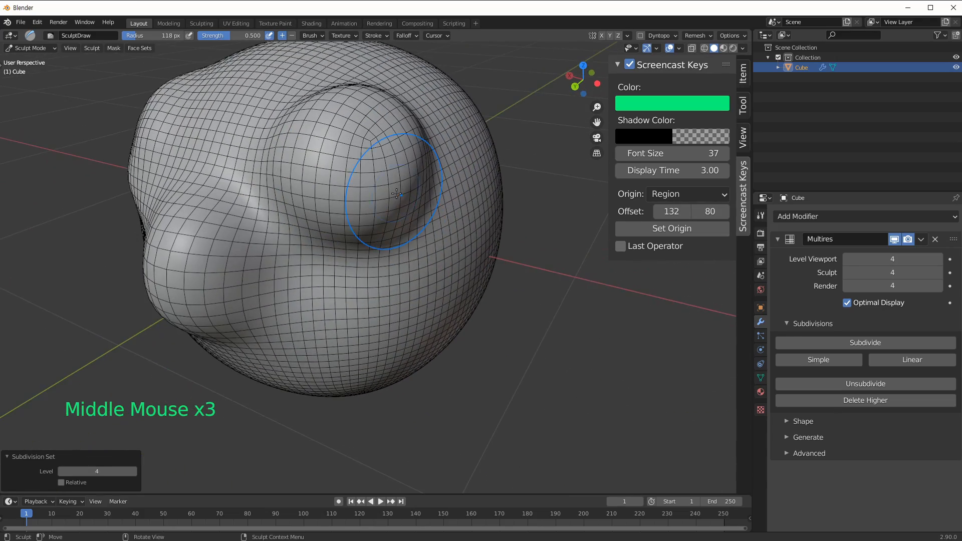
{"action": "middle_click_drag", "start_coordinate": [290, 300], "coordinate": [214, 230]}
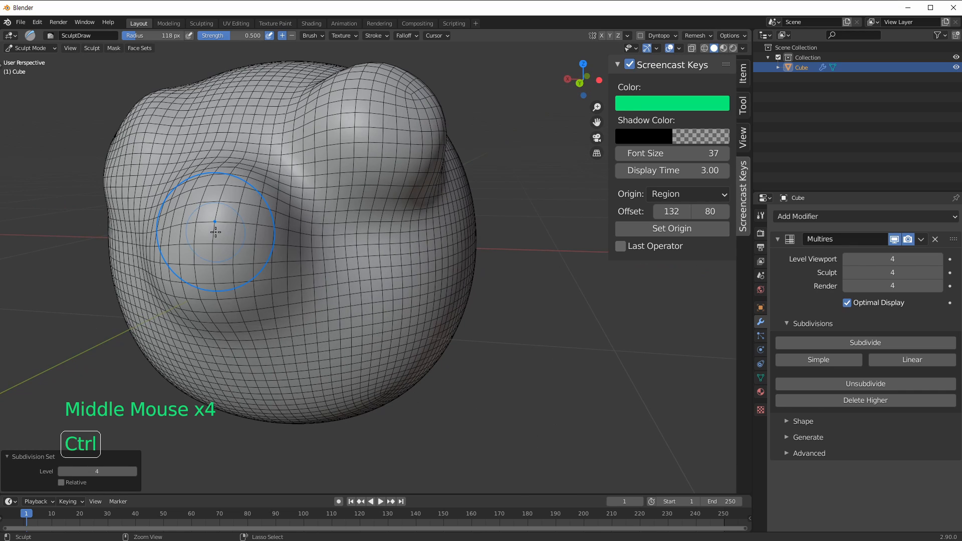
Step: Enlarge the second bump at sculpt level 2, and bring the sculpt level back up through 3 to 4
{"action": "key", "text": "ctrl+2"}
{"action": "mouse_move", "coordinate": [263, 222]}
{"action": "left_mouse_down"}
{"action": "mouse_move", "coordinate": [172, 241]}
{"action": "mouse_move", "coordinate": [195, 261]}
{"action": "left_mouse_up"}
{"action": "key", "text": "ctrl+3"}
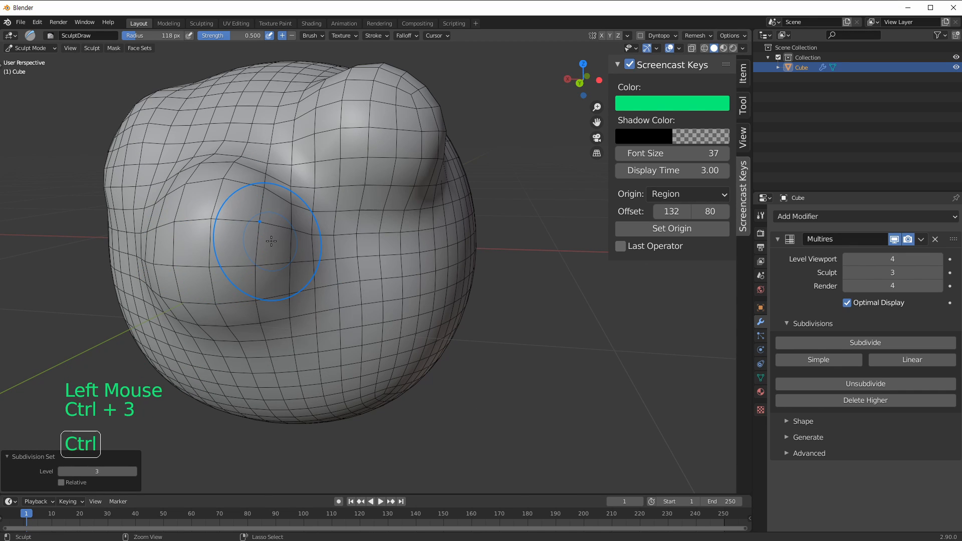
{"action": "key", "text": "ctrl+4"}
{"action": "middle_click_drag", "start_coordinate": [297, 228], "coordinate": [322, 233]}
Step: Reduce the sculpt brush radius to 63 px and inspect the mesh density of the upper bump up close
{"action": "key", "text": "f"}
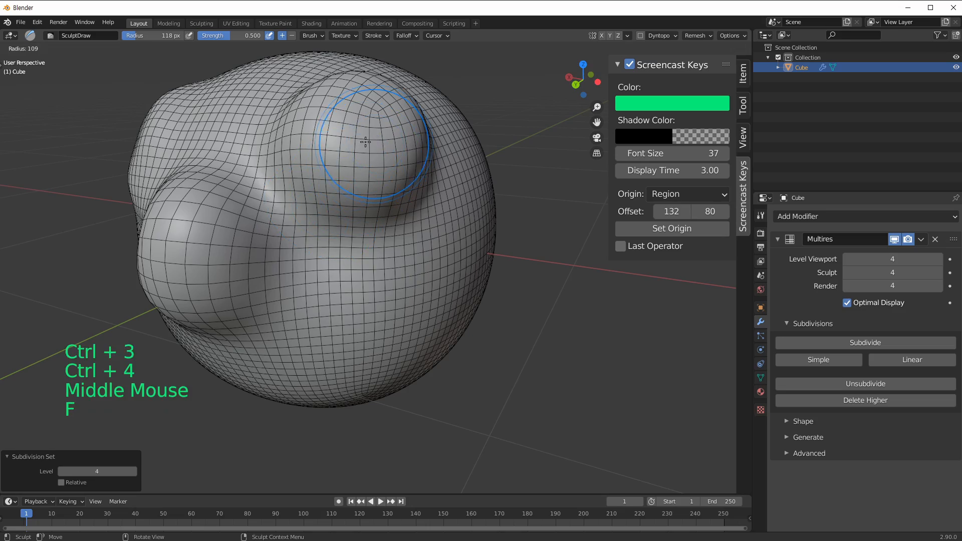
{"action": "left_click", "coordinate": [346, 136]}
{"action": "mouse_move", "coordinate": [347, 137]}
{"action": "middle_mouse_down", "text": "shift"}
{"action": "mouse_move", "coordinate": [330, 198]}
{"action": "mouse_move", "coordinate": [342, 145]}
{"action": "middle_mouse_up", "text": "shift"}
{"action": "mouse_move", "coordinate": [343, 143]}
{"action": "middle_mouse_down", "text": "ctrl"}
{"action": "mouse_move", "coordinate": [368, 75]}
{"action": "mouse_move", "coordinate": [350, 166]}
{"action": "middle_mouse_up", "text": "ctrl"}
{"action": "mouse_move", "coordinate": [351, 165]}
{"action": "middle_mouse_down", "text": "ctrl"}
{"action": "mouse_move", "coordinate": [322, 215]}
{"action": "mouse_move", "coordinate": [350, 136]}
{"action": "middle_mouse_up", "text": "ctrl"}
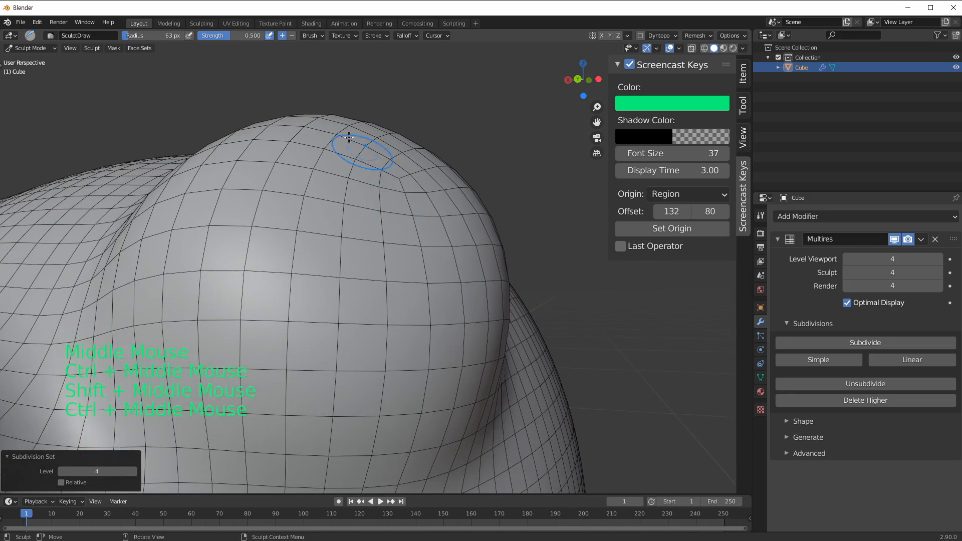
{"action": "middle_click_drag", "start_coordinate": [474, 192], "coordinate": [422, 234], "text": "ctrl"}
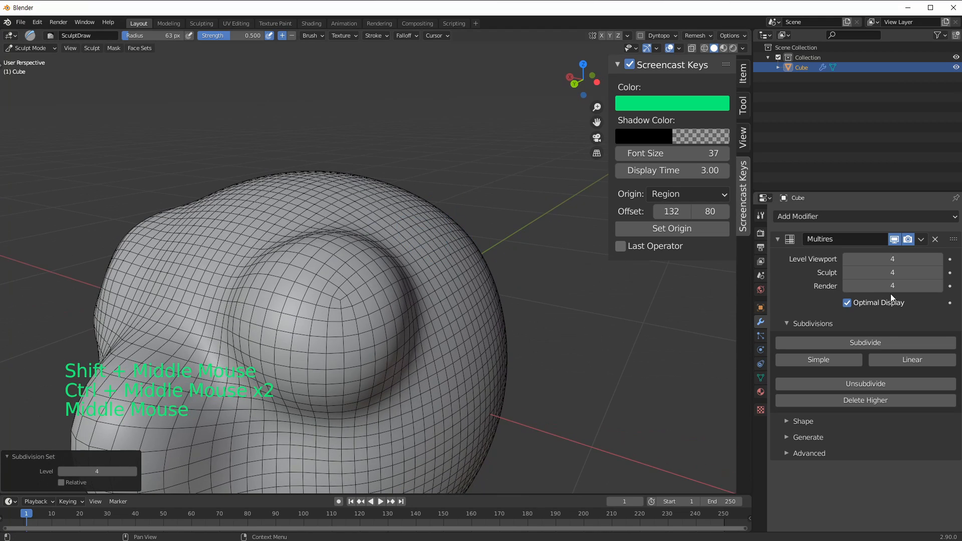
Step: Turn off Optimal Display in the Multires modifier while sculpting and check the wireframe on both bumps
{"action": "left_click", "coordinate": [848, 302]}
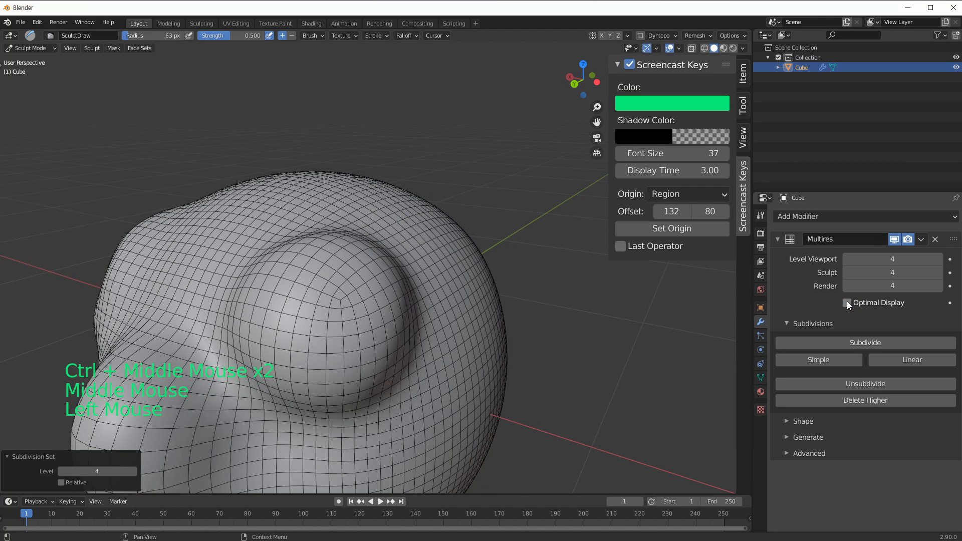
{"action": "left_click", "coordinate": [847, 303]}
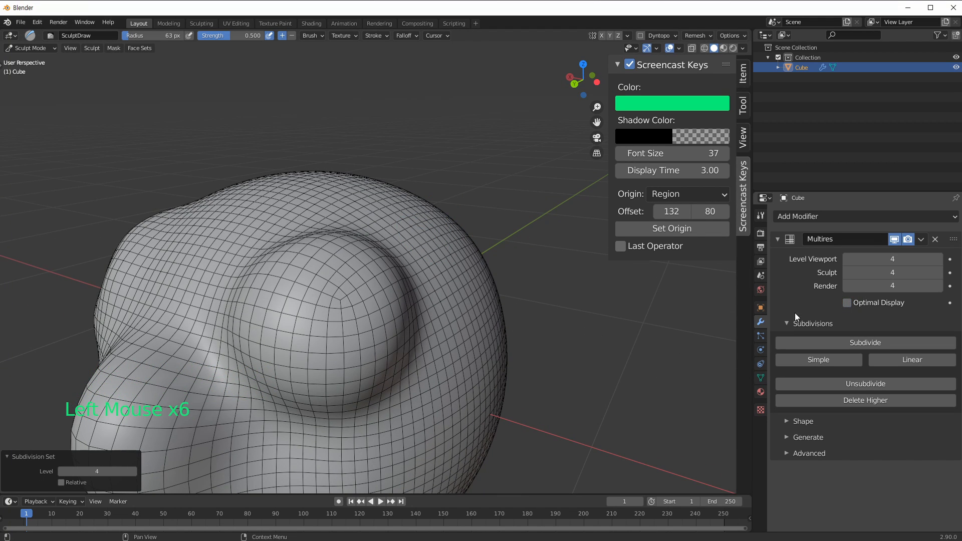
{"action": "middle_click_drag", "start_coordinate": [496, 346], "coordinate": [474, 268], "text": "shift"}
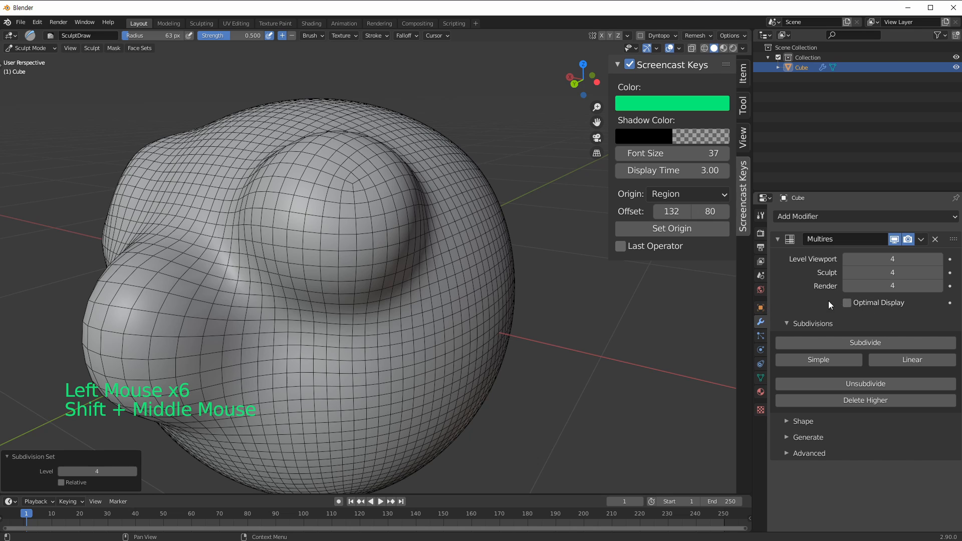
Step: Switch the cube to Object Mode, deselect it, and turn Optimal Display back on
{"action": "key", "text": "ctrl+Tab"}
{"action": "left_click", "coordinate": [393, 262]}
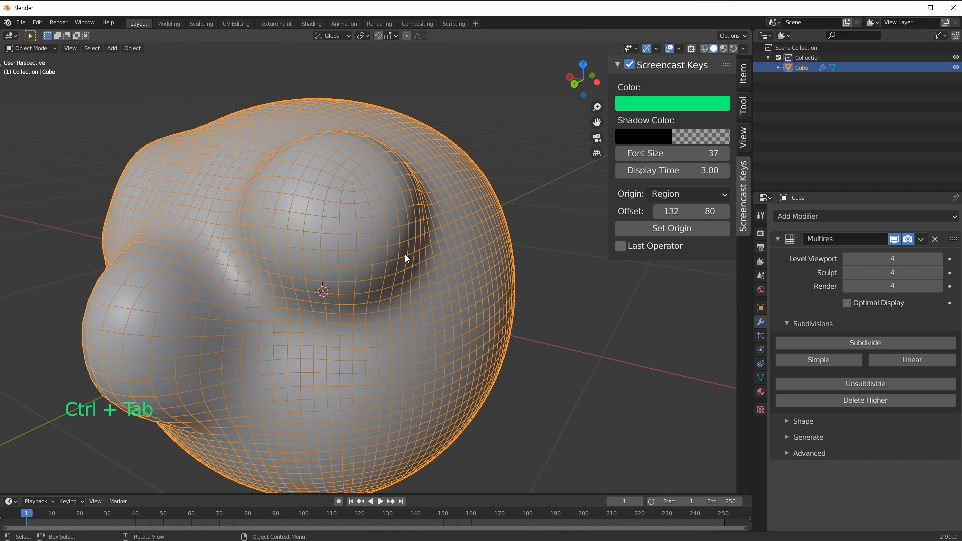
{"action": "left_click", "coordinate": [704, 330]}
{"action": "left_click", "coordinate": [846, 304]}
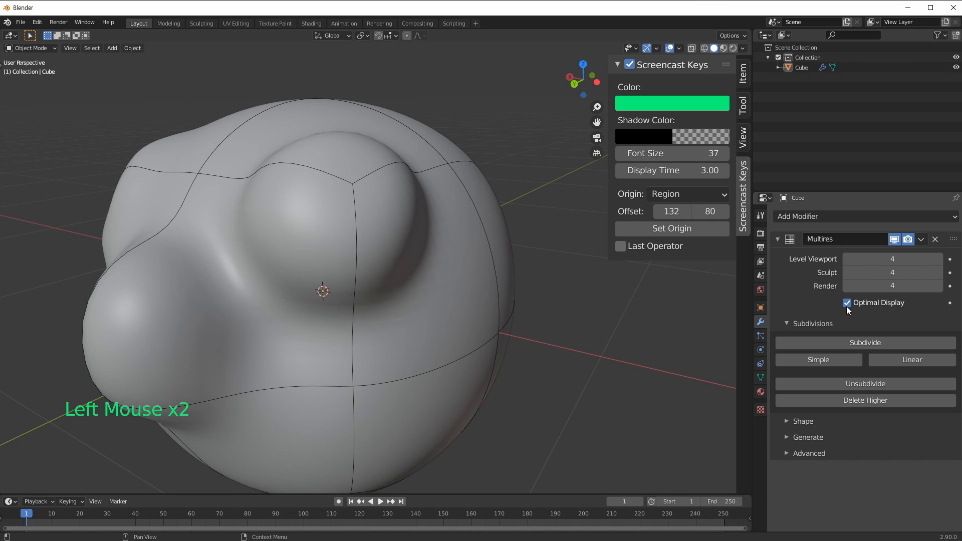
Step: Select the cube again and set its viewport subdivision level to 0, viewing the base shape from several angles
{"action": "middle_click_drag", "start_coordinate": [384, 314], "coordinate": [415, 312]}
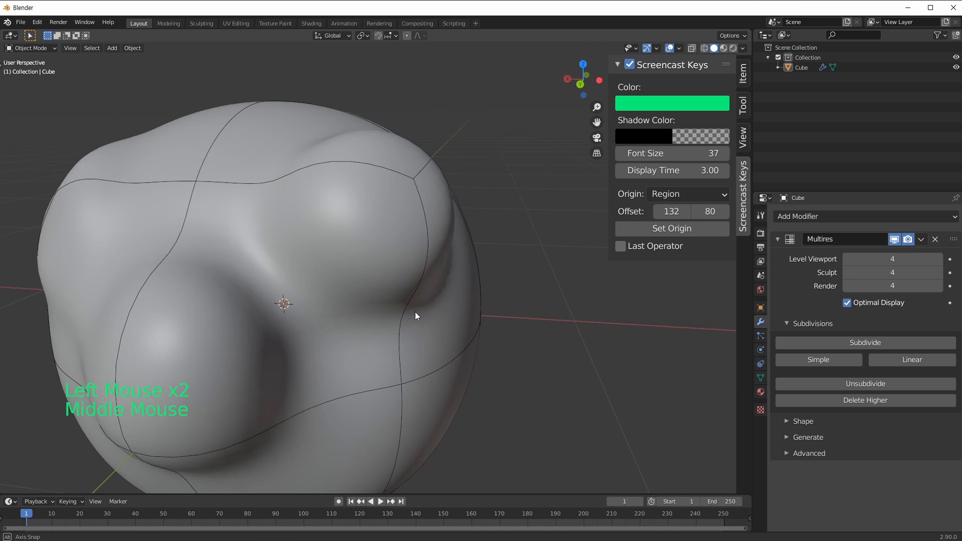
{"action": "mouse_move", "coordinate": [732, 298]}
{"action": "middle_mouse_down"}
{"action": "mouse_move", "coordinate": [317, 320]}
{"action": "mouse_move", "coordinate": [426, 264]}
{"action": "mouse_move", "coordinate": [388, 283]}
{"action": "mouse_move", "coordinate": [359, 201]}
{"action": "mouse_move", "coordinate": [412, 196]}
{"action": "middle_mouse_up"}
{"action": "left_click", "coordinate": [426, 264]}
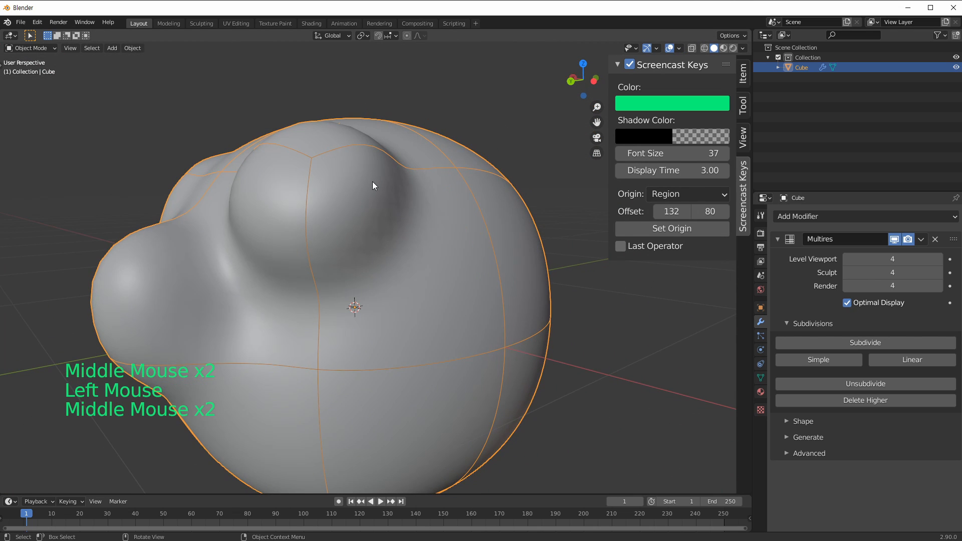
{"action": "key", "text": "ctrl+0"}
{"action": "middle_click_drag", "start_coordinate": [397, 234], "coordinate": [491, 168], "text": "ctrl"}
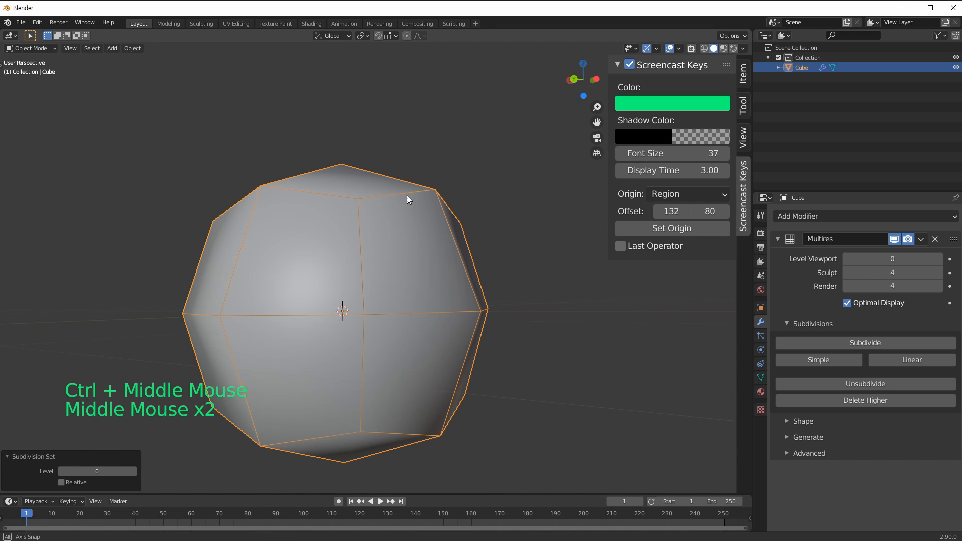
{"action": "middle_click_drag", "start_coordinate": [407, 196], "coordinate": [534, 299]}
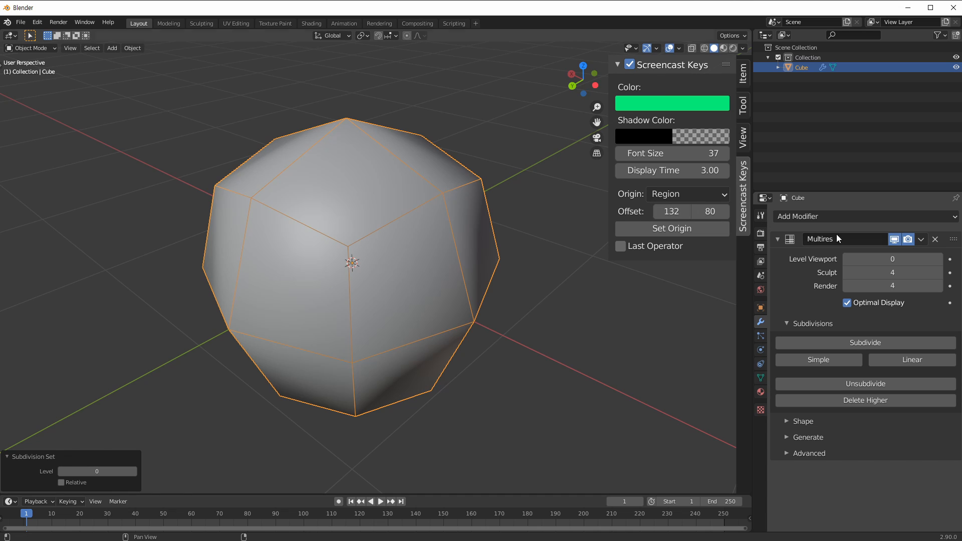
Step: Raise the Multires viewport level one step at a time to 4 and view the restored bumps
{"action": "left_click", "coordinate": [941, 259]}
{"action": "left_click", "coordinate": [941, 259]}
{"action": "left_click", "coordinate": [940, 259]}
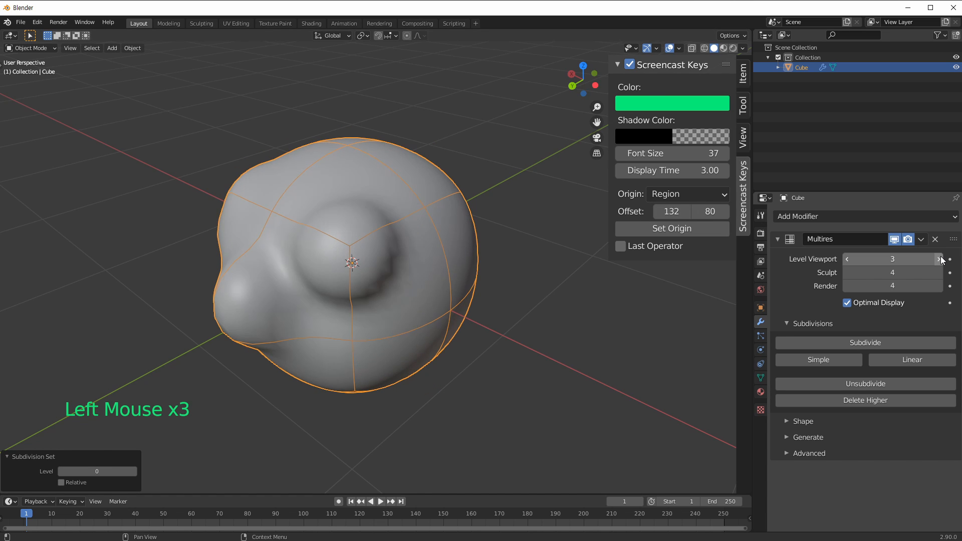
{"action": "left_click", "coordinate": [941, 259]}
{"action": "middle_click_drag", "start_coordinate": [341, 261], "coordinate": [472, 136]}
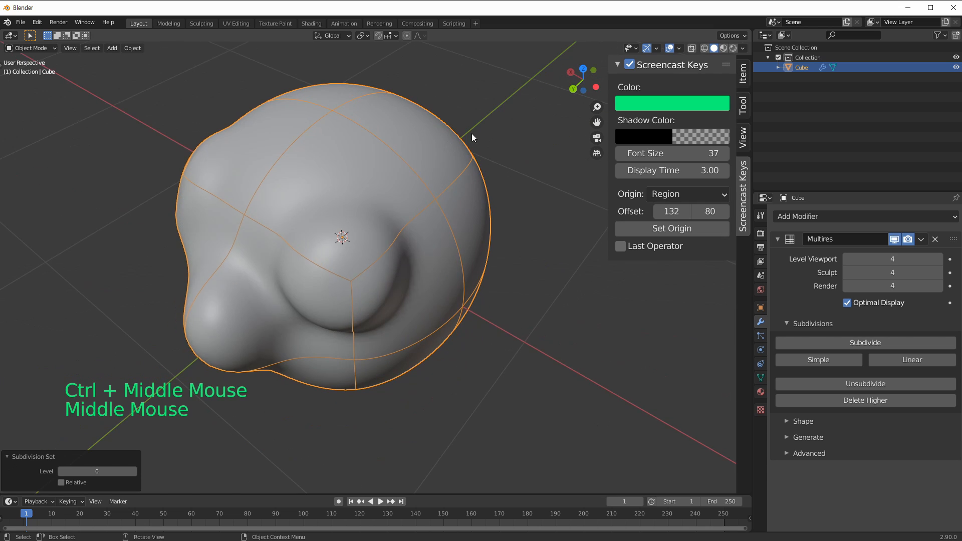
{"action": "middle_click_drag", "start_coordinate": [551, 202], "coordinate": [813, 272]}
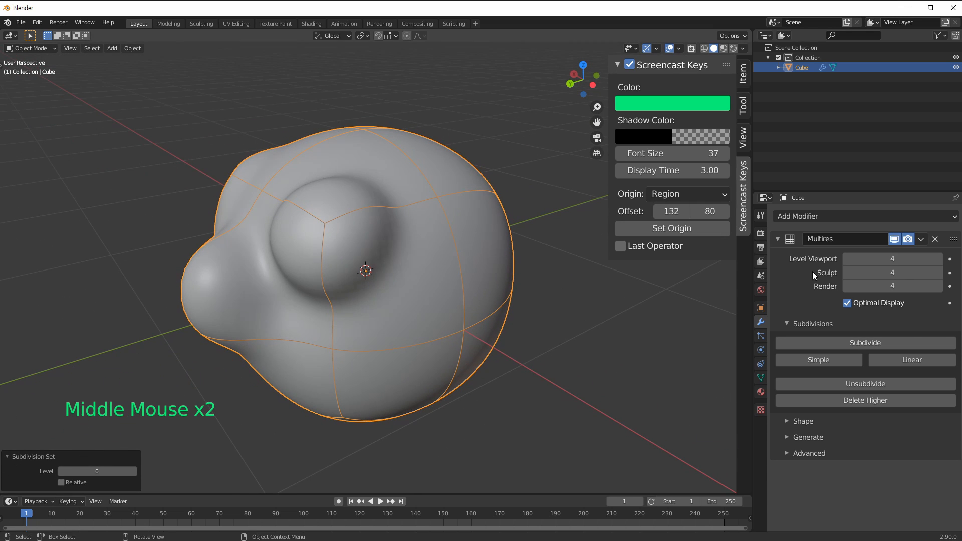
Step: Toggle Optimal Display off and on twice to compare the cube's wireframe, reselecting the cube in between
{"action": "left_click", "coordinate": [847, 303]}
{"action": "left_click", "coordinate": [847, 302]}
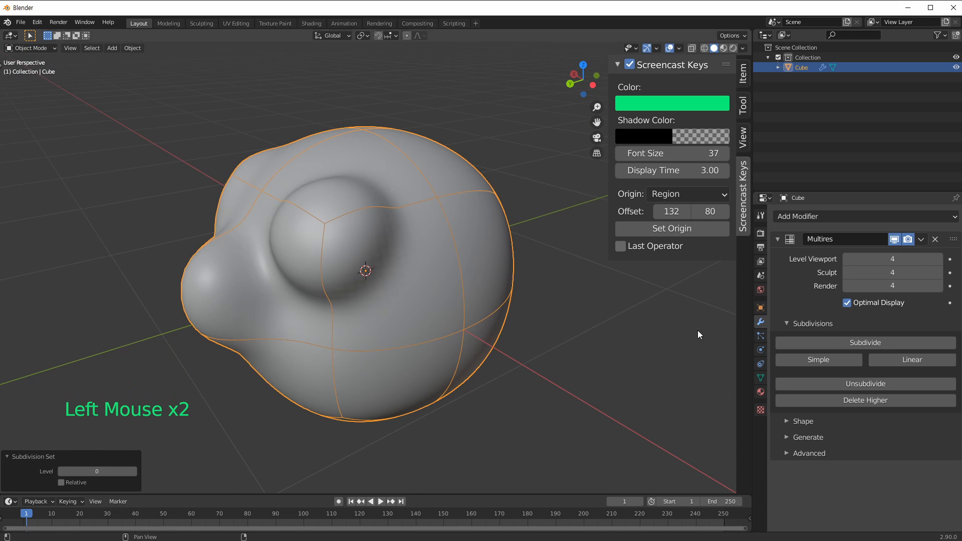
{"action": "left_click", "coordinate": [522, 327]}
{"action": "left_click", "coordinate": [419, 255]}
{"action": "mouse_move", "coordinate": [421, 257]}
{"action": "middle_mouse_down"}
{"action": "mouse_move", "coordinate": [440, 239]}
{"action": "mouse_move", "coordinate": [417, 242]}
{"action": "middle_mouse_up"}
{"action": "left_click", "coordinate": [848, 303]}
{"action": "left_click", "coordinate": [847, 303]}
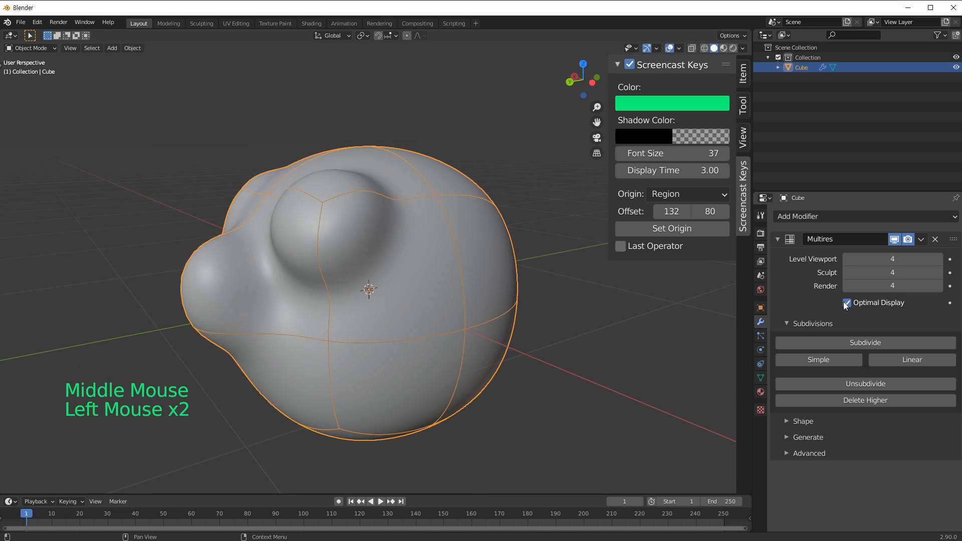
Step: Return the cube to Sculpt Mode and carve a shallow dent into the front of the upper bump
{"action": "mouse_move", "coordinate": [341, 236]}
{"action": "middle_mouse_down"}
{"action": "mouse_move", "coordinate": [311, 251]}
{"action": "mouse_move", "coordinate": [374, 249]}
{"action": "middle_mouse_up"}
{"action": "key", "text": "ctrl+Tab"}
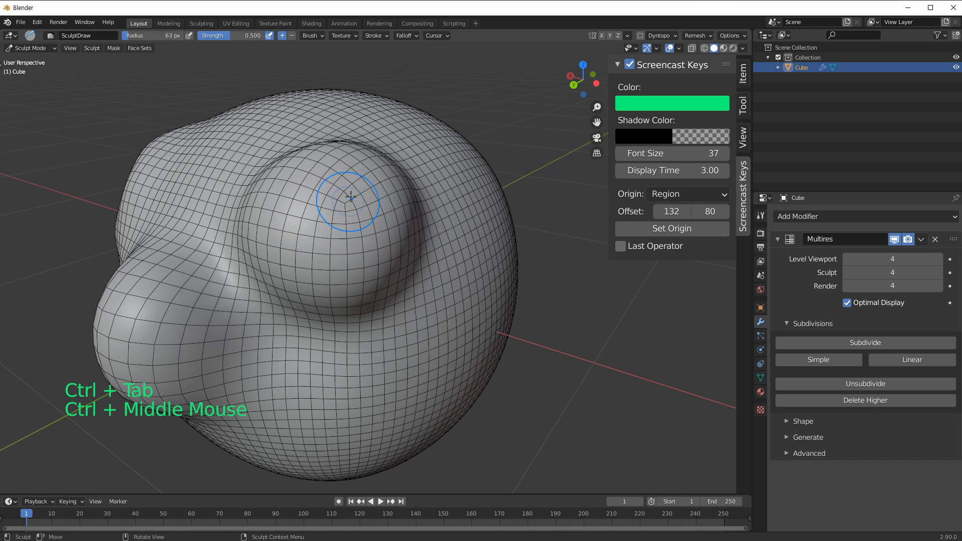
{"action": "mouse_move", "coordinate": [326, 210]}
{"action": "left_mouse_down"}
{"action": "mouse_move", "coordinate": [357, 215]}
{"action": "mouse_move", "coordinate": [351, 203]}
{"action": "mouse_move", "coordinate": [341, 228]}
{"action": "mouse_move", "coordinate": [359, 213]}
{"action": "left_mouse_up"}
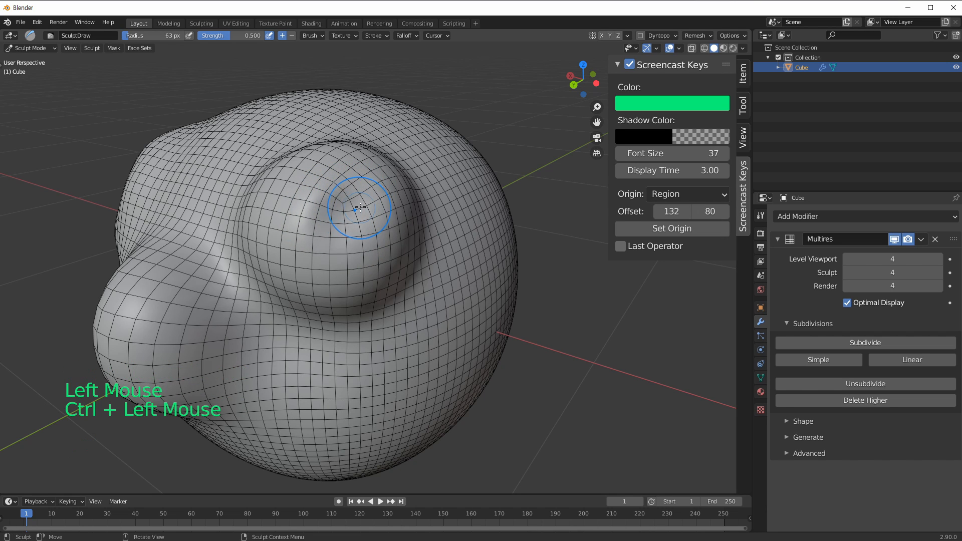
Step: Set the brush radius to 32 px and strength to 1.000, and sculpt a raised ridge around the dent
{"action": "key", "text": "f"}
{"action": "left_click_drag", "start_coordinate": [225, 40], "coordinate": [264, 39]}
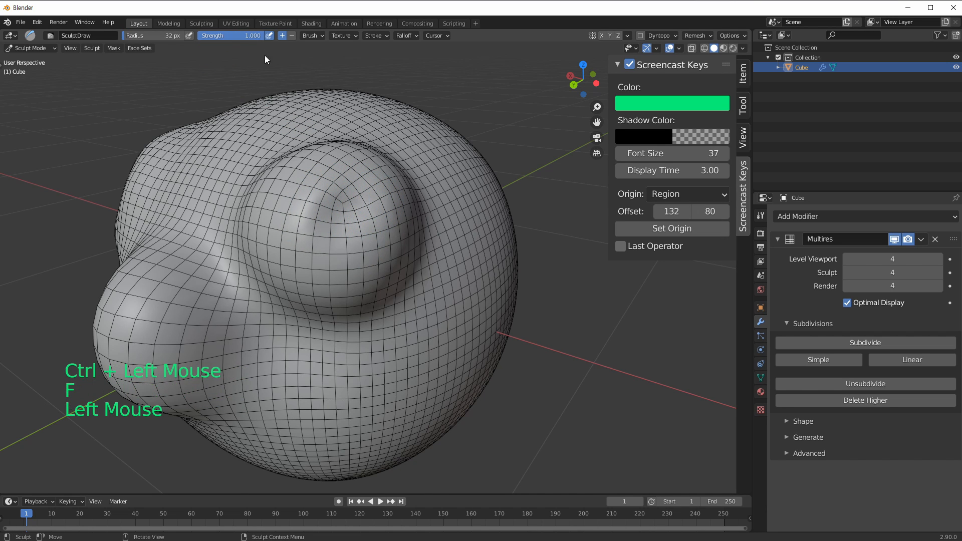
{"action": "mouse_move", "coordinate": [351, 286]}
{"action": "middle_mouse_down", "text": "shift"}
{"action": "mouse_move", "coordinate": [344, 220]}
{"action": "mouse_move", "coordinate": [419, 247]}
{"action": "middle_mouse_up", "text": "shift"}
{"action": "left_click_drag", "start_coordinate": [381, 216], "coordinate": [317, 296]}
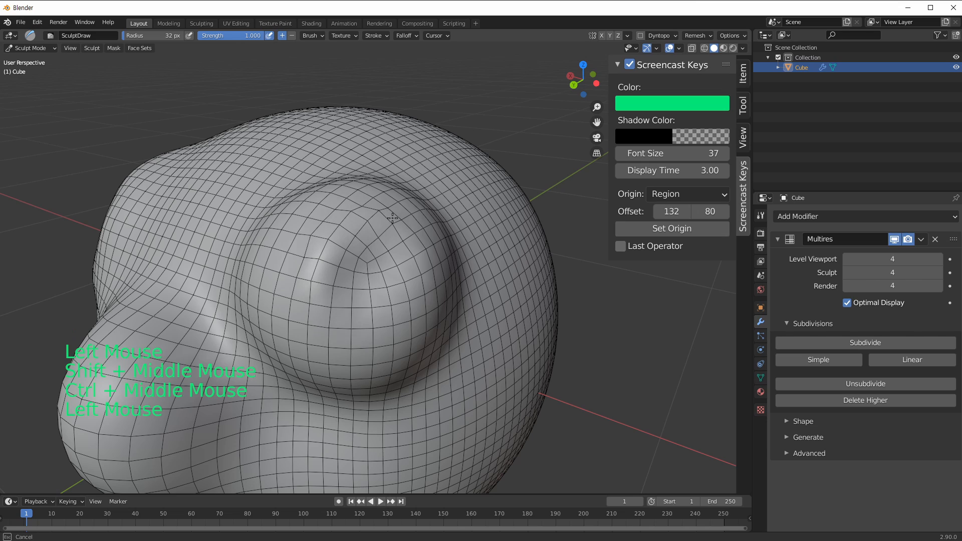
{"action": "mouse_move", "coordinate": [373, 292]}
{"action": "middle_mouse_down"}
{"action": "mouse_move", "coordinate": [350, 261]}
{"action": "mouse_move", "coordinate": [359, 276]}
{"action": "middle_mouse_up"}
{"action": "mouse_move", "coordinate": [388, 226]}
{"action": "left_mouse_down"}
{"action": "mouse_move", "coordinate": [376, 265]}
{"action": "mouse_move", "coordinate": [396, 213]}
{"action": "mouse_move", "coordinate": [361, 281]}
{"action": "left_mouse_up"}
Step: Subdivide the Multires modifier twice to level 6 and sculpt fine curved ridges across the upper bump
{"action": "left_click", "coordinate": [894, 342]}
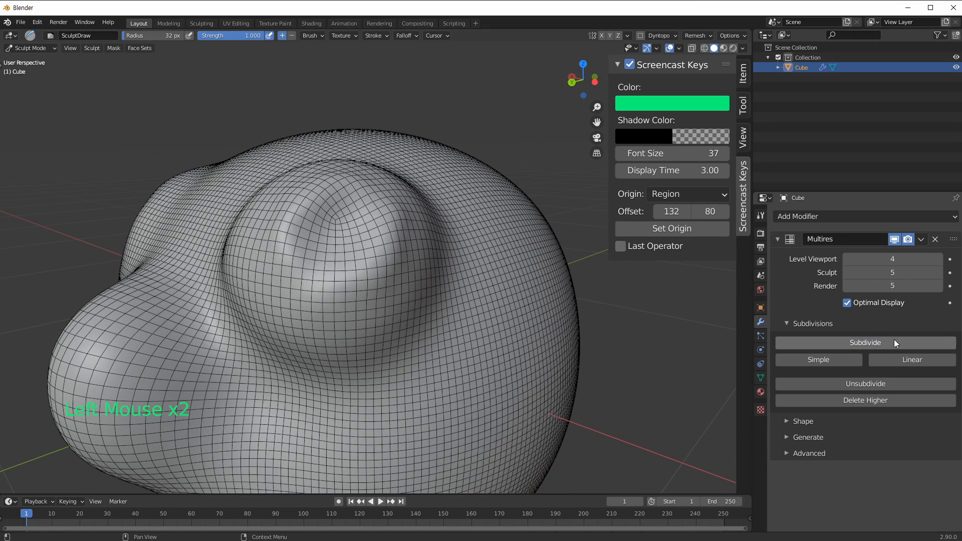
{"action": "left_click", "coordinate": [894, 342]}
{"action": "mouse_move", "coordinate": [312, 247]}
{"action": "middle_mouse_down"}
{"action": "mouse_move", "coordinate": [326, 258]}
{"action": "mouse_move", "coordinate": [346, 246]}
{"action": "middle_mouse_up"}
{"action": "mouse_move", "coordinate": [333, 228]}
{"action": "left_mouse_down"}
{"action": "mouse_move", "coordinate": [266, 202]}
{"action": "mouse_move", "coordinate": [326, 308]}
{"action": "mouse_move", "coordinate": [313, 316]}
{"action": "left_mouse_up"}
{"action": "middle_click_drag", "start_coordinate": [317, 307], "coordinate": [321, 289]}
{"action": "mouse_move", "coordinate": [362, 202]}
{"action": "left_mouse_down"}
{"action": "mouse_move", "coordinate": [365, 264]}
{"action": "mouse_move", "coordinate": [300, 321]}
{"action": "left_mouse_up"}
{"action": "left_click_drag", "start_coordinate": [192, 250], "coordinate": [257, 294]}
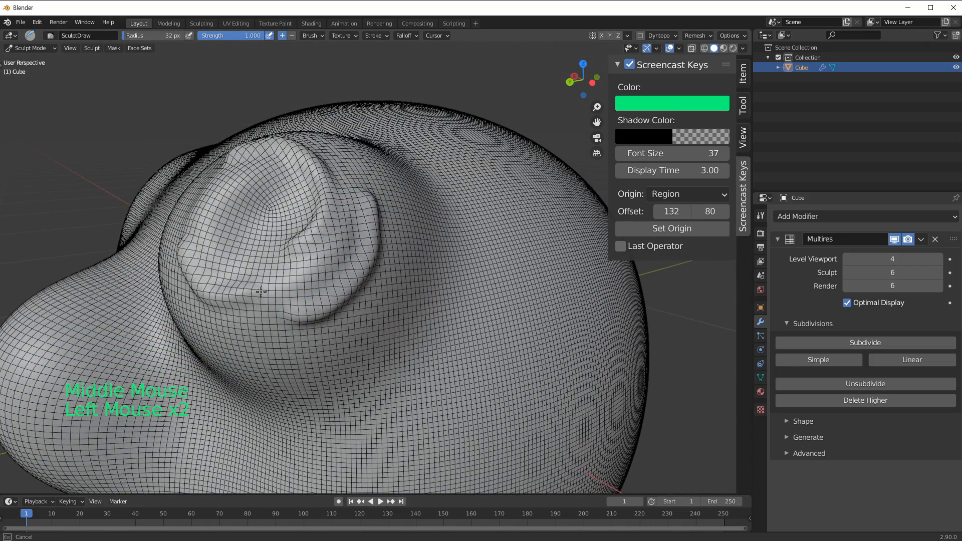
{"action": "middle_click_drag", "start_coordinate": [234, 283], "coordinate": [267, 295]}
{"action": "mouse_move", "coordinate": [337, 211]}
{"action": "left_mouse_down"}
{"action": "mouse_move", "coordinate": [320, 212]}
{"action": "mouse_move", "coordinate": [301, 308]}
{"action": "left_mouse_up"}
Step: Drop the sculpt level to 3, raise it to 4, and try to switch it to level 6
{"action": "mouse_move", "coordinate": [404, 268]}
{"action": "middle_mouse_down", "text": "ctrl"}
{"action": "mouse_move", "coordinate": [387, 279]}
{"action": "mouse_move", "coordinate": [376, 264]}
{"action": "middle_mouse_up", "text": "ctrl"}
{"action": "key", "text": "ctrl+3"}
{"action": "key", "text": "ctrl+4"}
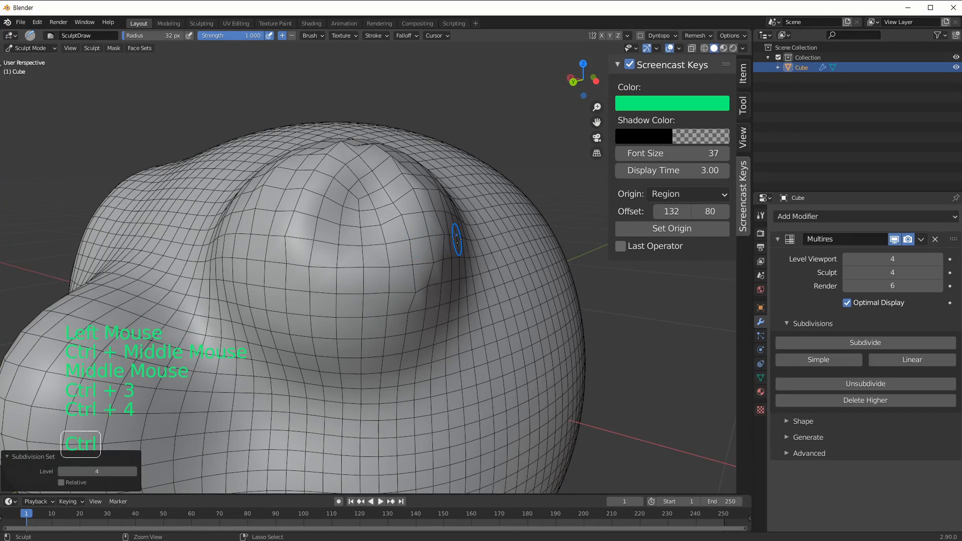
{"action": "key", "text": "ctrl+6"}
{"action": "middle_click_drag", "start_coordinate": [457, 239], "coordinate": [494, 225], "text": "ctrl"}
{"action": "key", "text": "ctrl+6"}
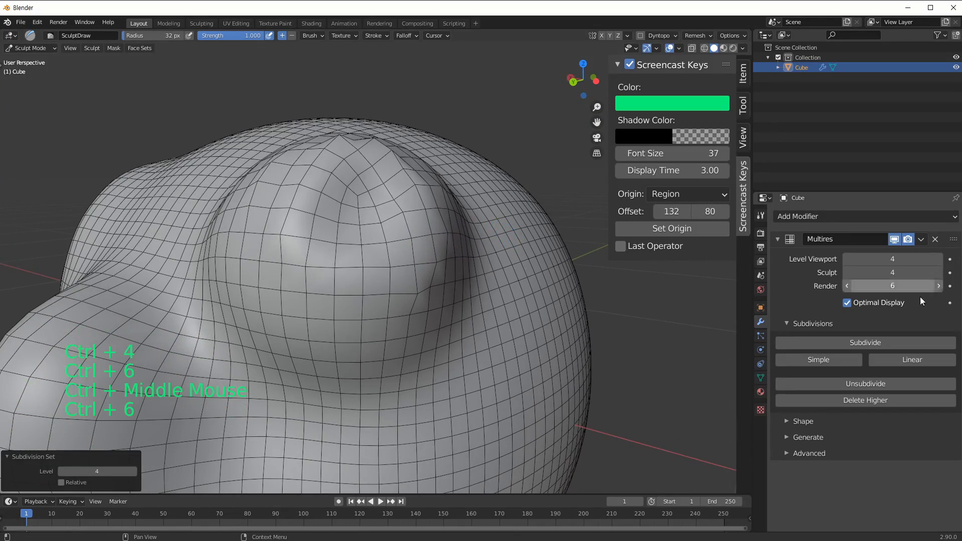
Step: Alternate the sculpt level between 5 and 4 to compare the ridge detail, and try level 6 again
{"action": "key", "text": "ctrl+5"}
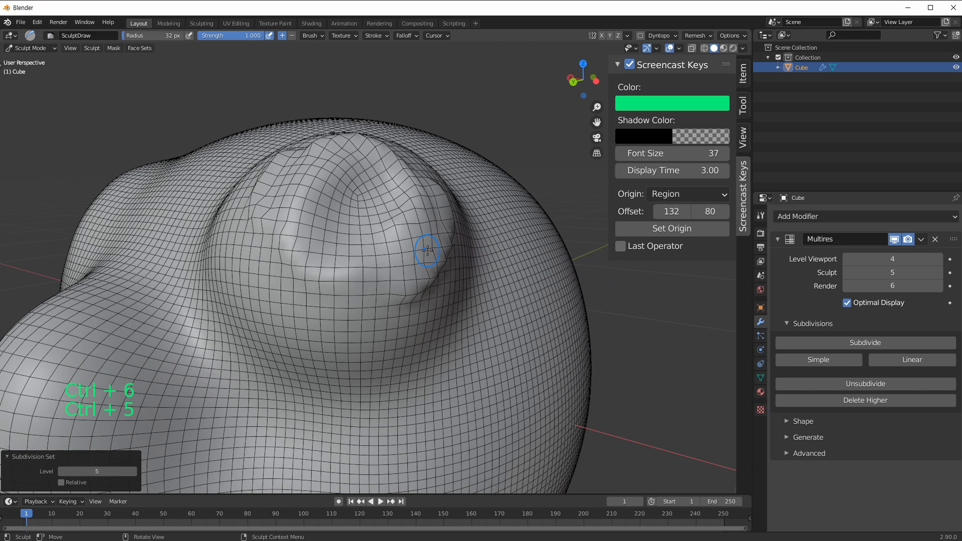
{"action": "key", "text": "ctrl+6"}
{"action": "key", "text": "ctrl+5"}
{"action": "middle_click_drag", "start_coordinate": [538, 132], "coordinate": [492, 168]}
{"action": "key", "text": "ctrl+4"}
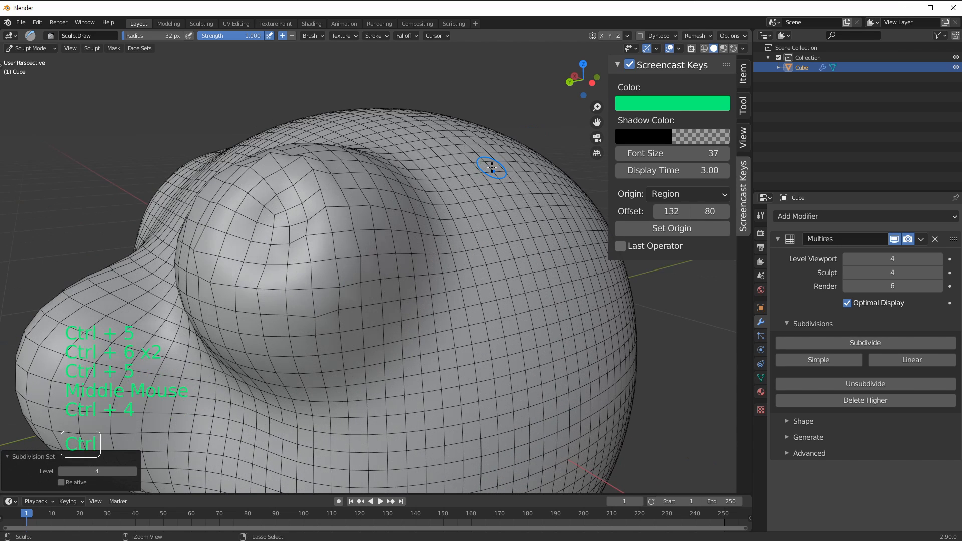
{"action": "key", "text": "ctrl+5"}
{"action": "key", "text": "ctrl+6"}
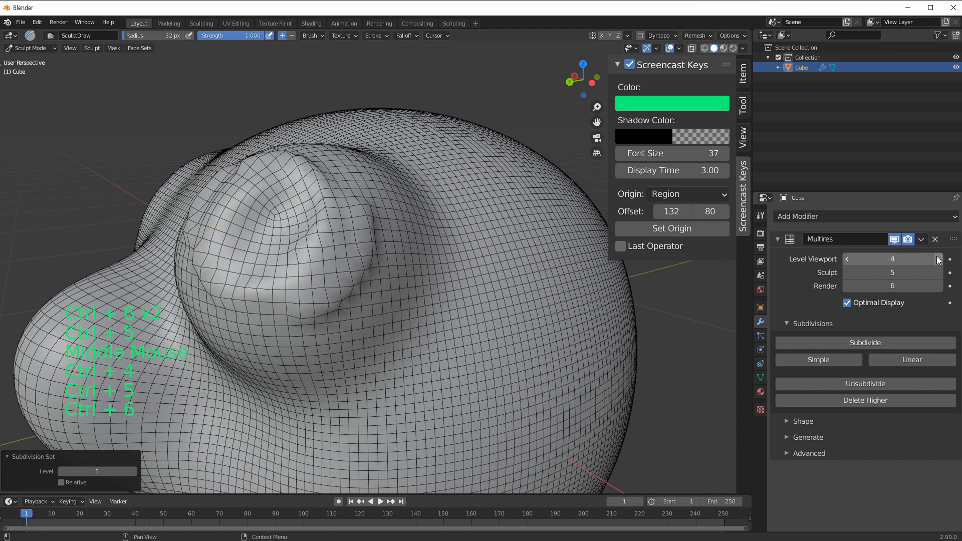
Step: Set both the viewport and sculpt levels of the Multires modifier to 6
{"action": "left_click", "coordinate": [939, 260]}
{"action": "left_click", "coordinate": [940, 273]}
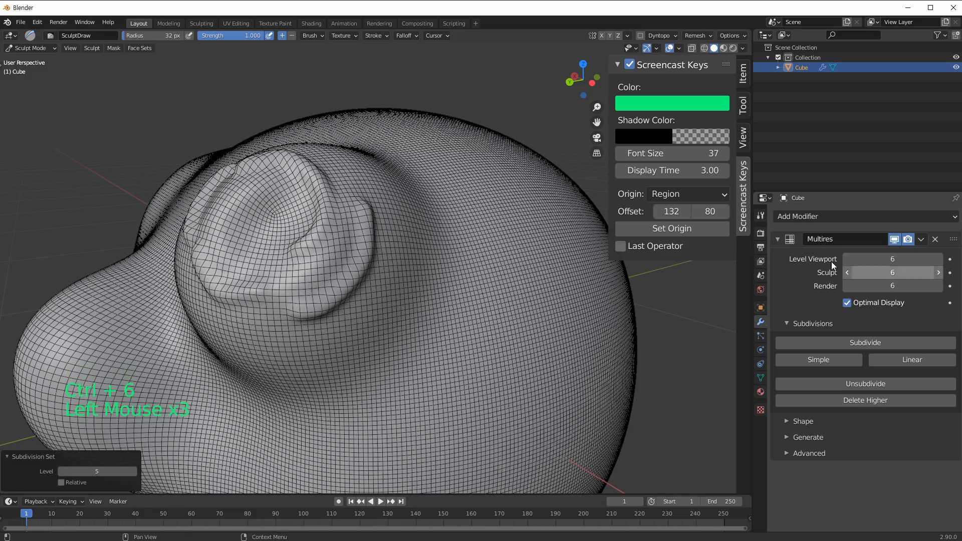
{"action": "middle_click_drag", "start_coordinate": [441, 235], "coordinate": [416, 245]}
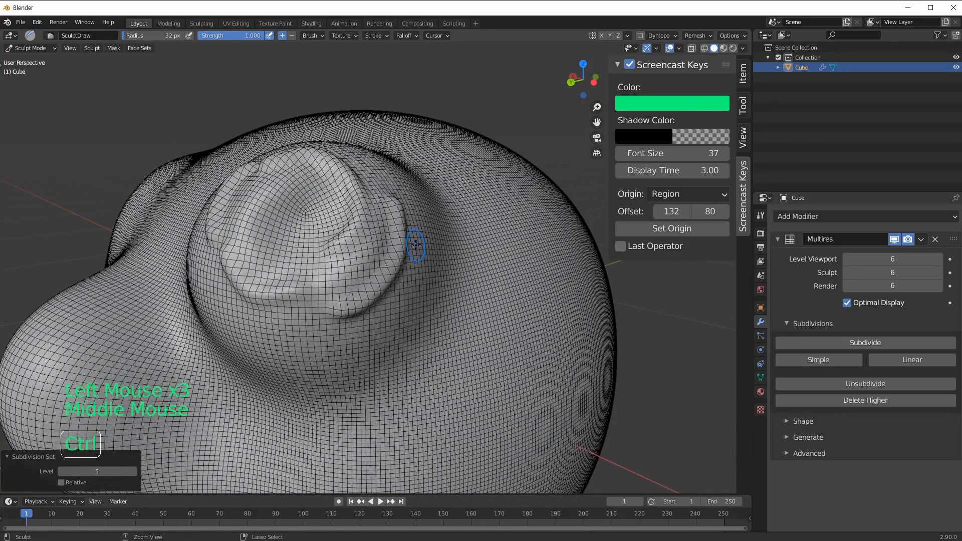
Step: Lower the sculpt level through 5 and 4 to 3, and set the brush radius to 141 px
{"action": "key", "text": "ctrl+5"}
{"action": "key", "text": "ctrl+4"}
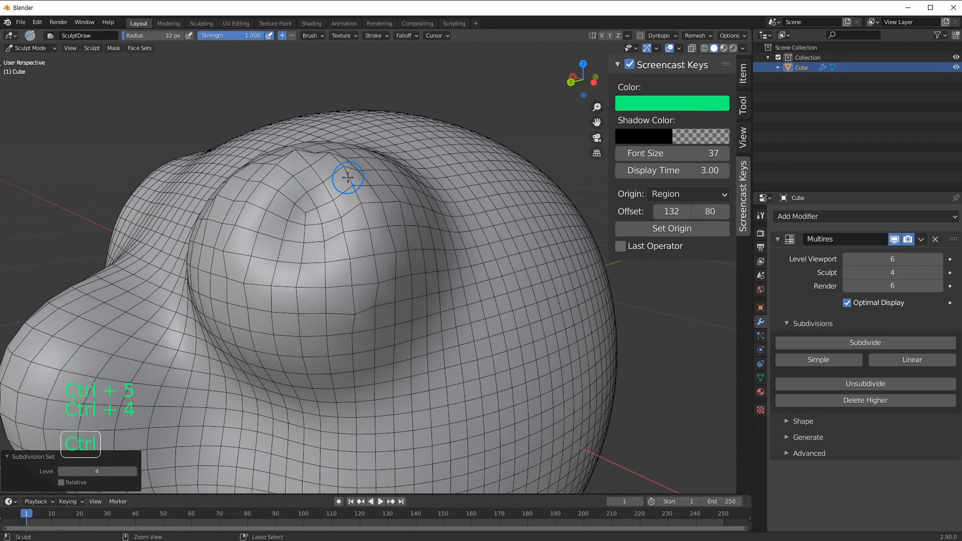
{"action": "key", "text": "ctrl+3"}
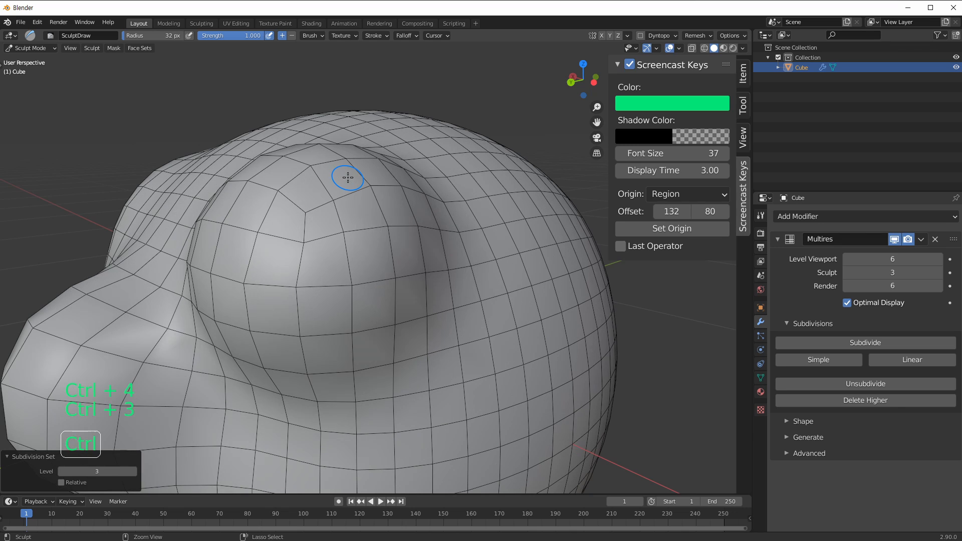
{"action": "key", "text": "f"}
{"action": "left_click", "coordinate": [423, 221]}
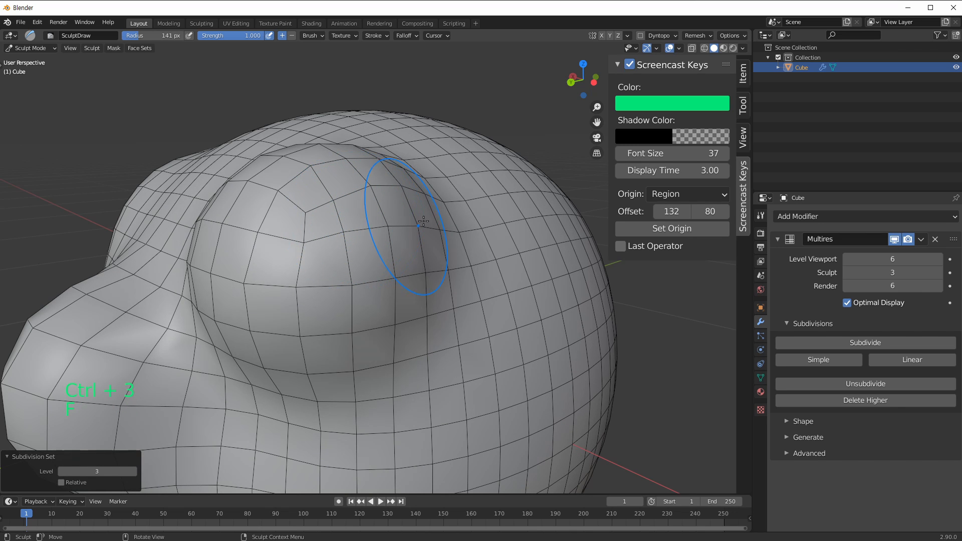
Step: Build up broad raised forms over the upper bump and the surface beside it at sculpt level 3
{"action": "mouse_move", "coordinate": [412, 146]}
{"action": "middle_mouse_down", "text": "ctrl"}
{"action": "mouse_move", "coordinate": [426, 203]}
{"action": "mouse_move", "coordinate": [417, 190]}
{"action": "middle_mouse_up", "text": "ctrl"}
{"action": "mouse_move", "coordinate": [361, 166]}
{"action": "left_mouse_down"}
{"action": "mouse_move", "coordinate": [399, 208]}
{"action": "mouse_move", "coordinate": [417, 269]}
{"action": "left_mouse_up"}
{"action": "middle_click_drag", "start_coordinate": [526, 254], "coordinate": [489, 261]}
{"action": "left_click_drag", "start_coordinate": [402, 153], "coordinate": [466, 274]}
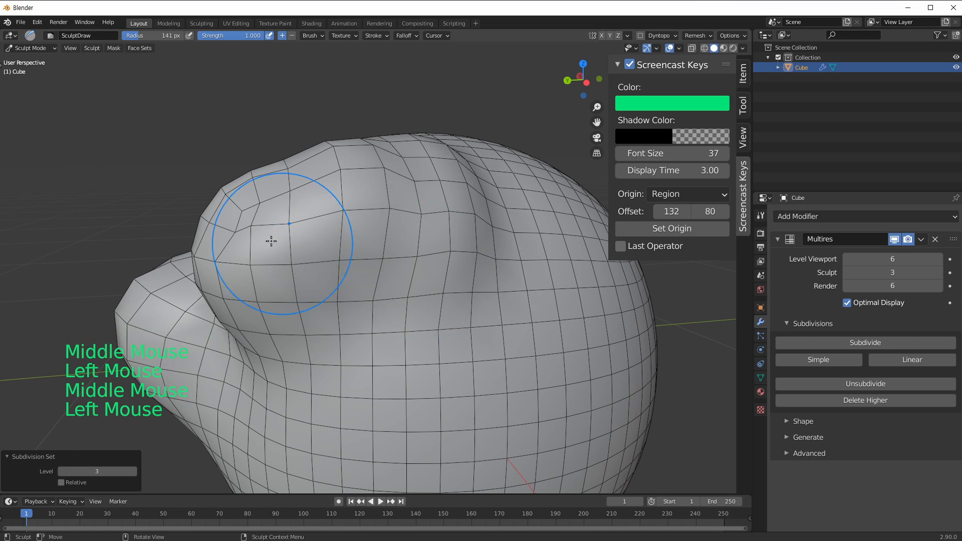
{"action": "middle_click_drag", "start_coordinate": [269, 228], "coordinate": [306, 215]}
{"action": "left_click_drag", "start_coordinate": [327, 182], "coordinate": [376, 200]}
Step: Smooth the front of the upper bump and raise the sculpt level to 5
{"action": "mouse_move", "coordinate": [296, 201]}
{"action": "left_mouse_down", "text": "shift"}
{"action": "mouse_move", "coordinate": [289, 234]}
{"action": "mouse_move", "coordinate": [273, 209]}
{"action": "mouse_move", "coordinate": [281, 225]}
{"action": "mouse_move", "coordinate": [316, 215]}
{"action": "mouse_move", "coordinate": [286, 241]}
{"action": "mouse_move", "coordinate": [320, 235]}
{"action": "left_mouse_up", "text": "shift"}
{"action": "key", "text": "ctrl+6"}
{"action": "key", "text": "ctrl+5"}
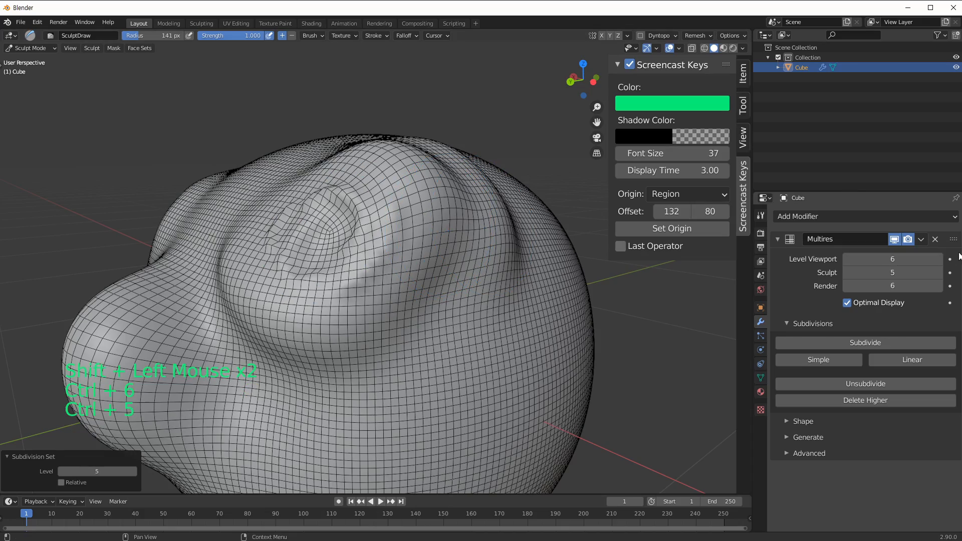
Step: Try to smooth the side of the upper bump at sculpt level 5, and undo the stroke
{"action": "middle_click_drag", "start_coordinate": [415, 220], "coordinate": [426, 201]}
{"action": "middle_click_drag", "start_coordinate": [322, 242], "coordinate": [331, 276], "text": "ctrl"}
{"action": "middle_click_drag", "start_coordinate": [383, 278], "coordinate": [356, 245]}
{"action": "mouse_move", "coordinate": [368, 215]}
{"action": "left_mouse_down", "text": "shift"}
{"action": "mouse_move", "coordinate": [301, 261]}
{"action": "mouse_move", "coordinate": [374, 211]}
{"action": "mouse_move", "coordinate": [349, 241]}
{"action": "left_mouse_up", "text": "shift"}
{"action": "mouse_move", "coordinate": [350, 238]}
{"action": "middle_mouse_down"}
{"action": "mouse_move", "coordinate": [358, 252]}
{"action": "mouse_move", "coordinate": [370, 232]}
{"action": "middle_mouse_up"}
{"action": "key", "text": "ctrl+z"}
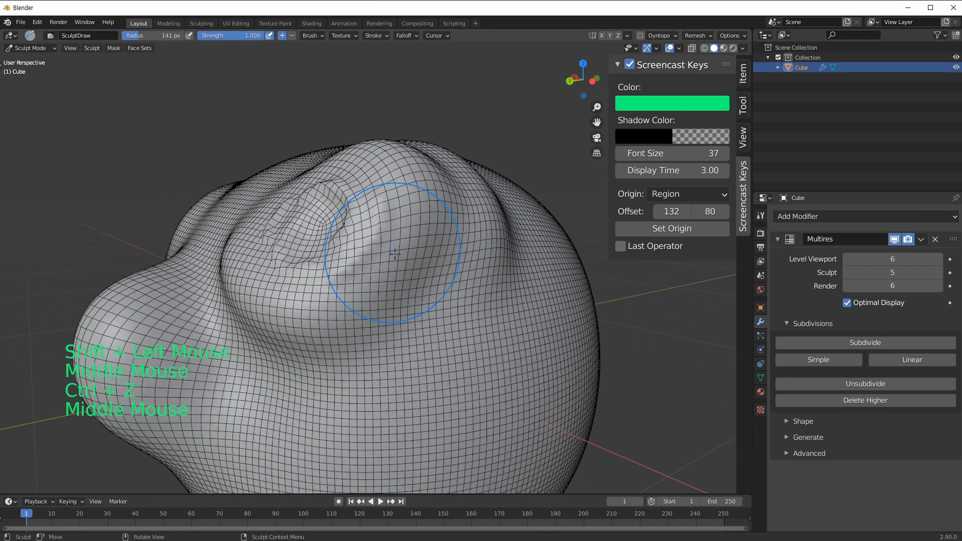
Step: Step the sculpt level through 0 and 1 to 2, and smooth the upper bump into the surrounding surface
{"action": "key", "text": "ctrl+0"}
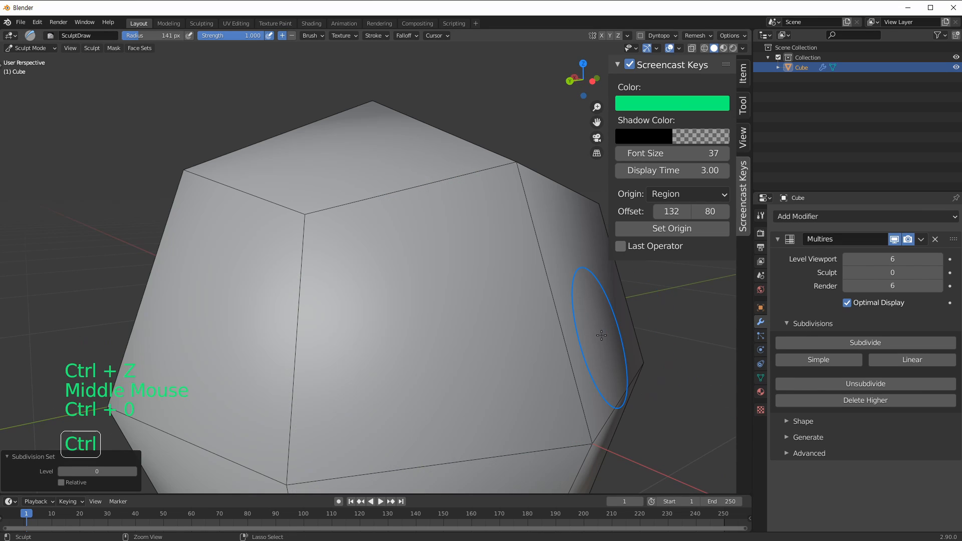
{"action": "key", "text": "ctrl+1"}
{"action": "key", "text": "ctrl+2"}
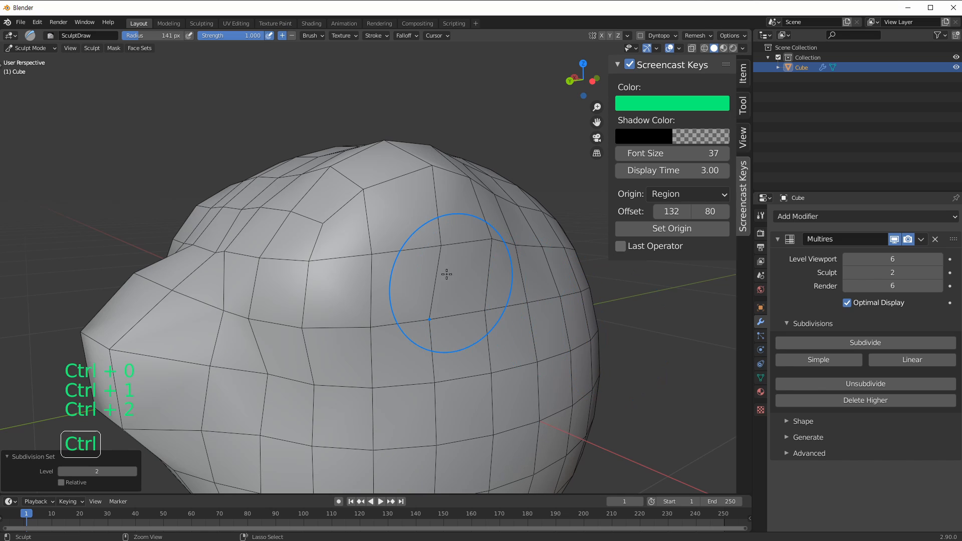
{"action": "middle_click_drag", "start_coordinate": [440, 269], "coordinate": [404, 247], "text": "ctrl"}
{"action": "mouse_move", "coordinate": [404, 247]}
{"action": "left_mouse_down", "text": "shift"}
{"action": "mouse_move", "coordinate": [312, 232]}
{"action": "mouse_move", "coordinate": [333, 269]}
{"action": "mouse_move", "coordinate": [365, 252]}
{"action": "left_mouse_up", "text": "shift"}
Step: Raise the Multires sculpt level to 6
{"action": "key", "text": "ctrl+6"}
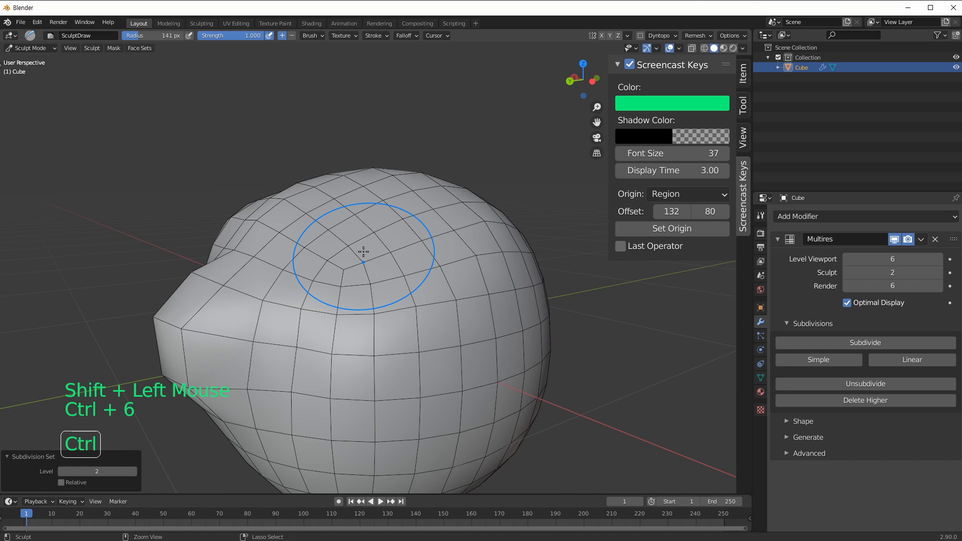
{"action": "key", "text": "6"}
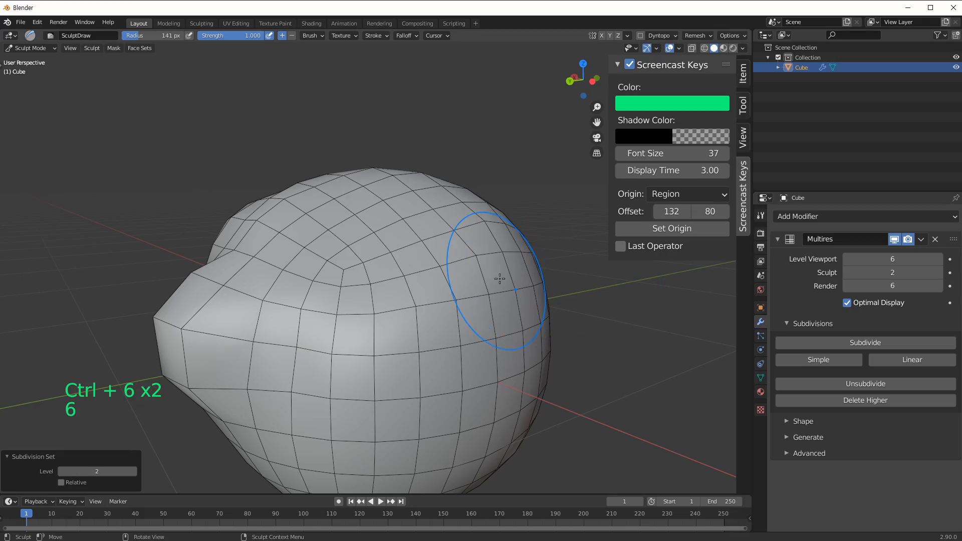
{"action": "key", "text": "ctrl+6"}
{"action": "key", "text": "ctrl+6"}
{"action": "middle_click_drag", "start_coordinate": [465, 301], "coordinate": [531, 296]}
{"action": "key", "text": "ctrl+6"}
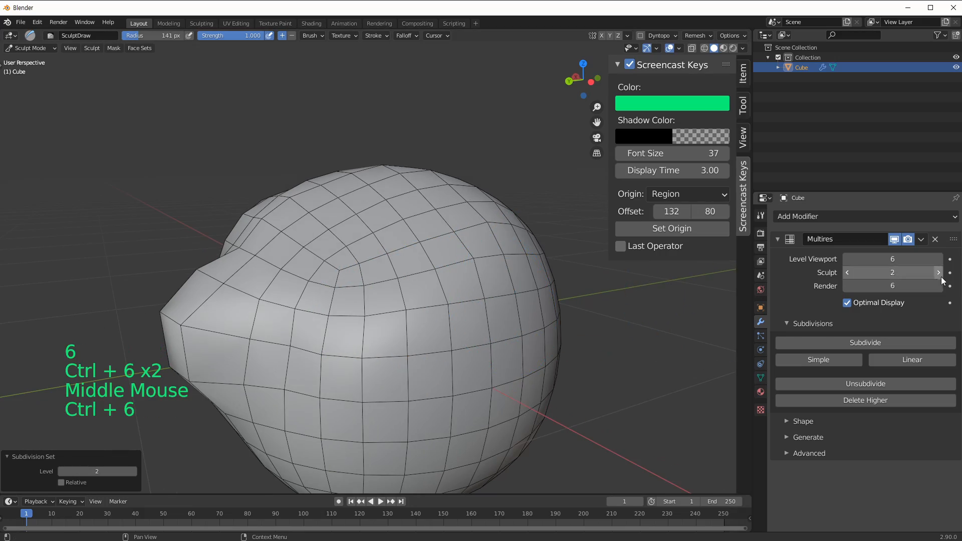
{"action": "left_click", "coordinate": [940, 273]}
{"action": "left_click", "coordinate": [940, 273]}
{"action": "left_click", "coordinate": [941, 273]}
{"action": "left_click", "coordinate": [940, 273]}
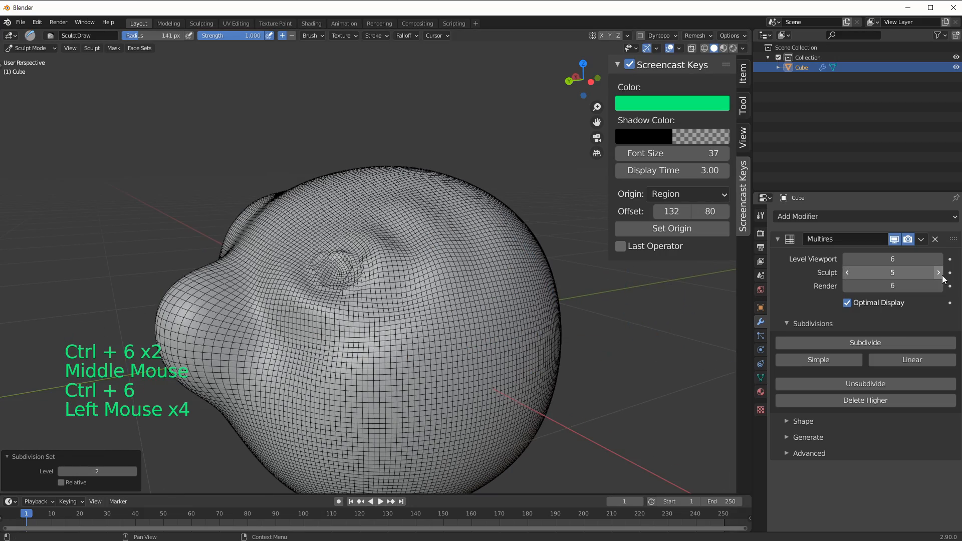
{"action": "left_click", "coordinate": [943, 276]}
Step: Reduce the brush radius to 45 px and examine the ringed fine detail from several angles
{"action": "middle_click_drag", "start_coordinate": [381, 311], "coordinate": [389, 325]}
{"action": "middle_click_drag", "start_coordinate": [371, 341], "coordinate": [344, 278], "text": "ctrl"}
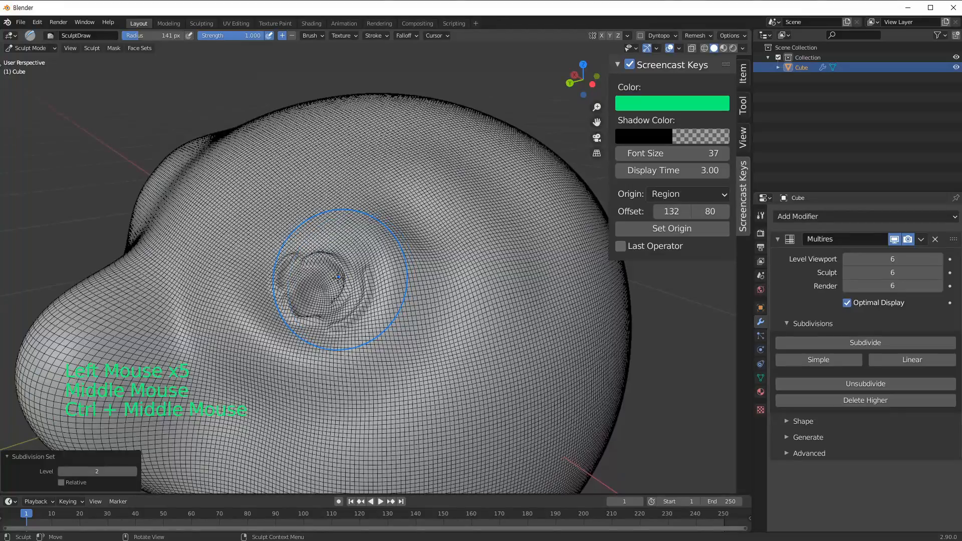
{"action": "key", "text": "f"}
{"action": "left_click", "coordinate": [316, 279]}
{"action": "middle_click_drag", "start_coordinate": [307, 334], "coordinate": [295, 309], "text": "ctrl"}
{"action": "mouse_move", "coordinate": [292, 308]}
{"action": "middle_mouse_down"}
{"action": "mouse_move", "coordinate": [314, 203]}
{"action": "mouse_move", "coordinate": [300, 193]}
{"action": "mouse_move", "coordinate": [296, 202]}
{"action": "middle_mouse_up"}
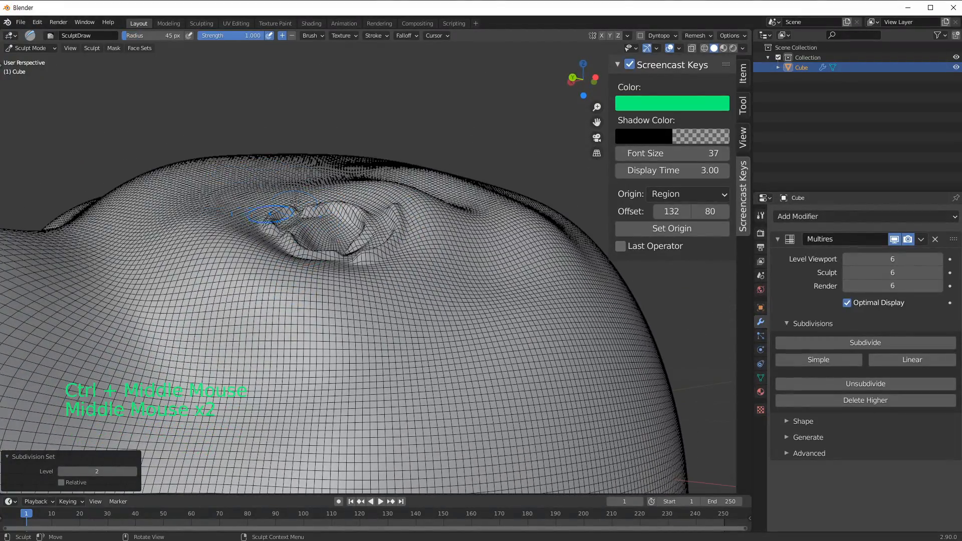
{"action": "middle_click_drag", "start_coordinate": [409, 195], "coordinate": [279, 351]}
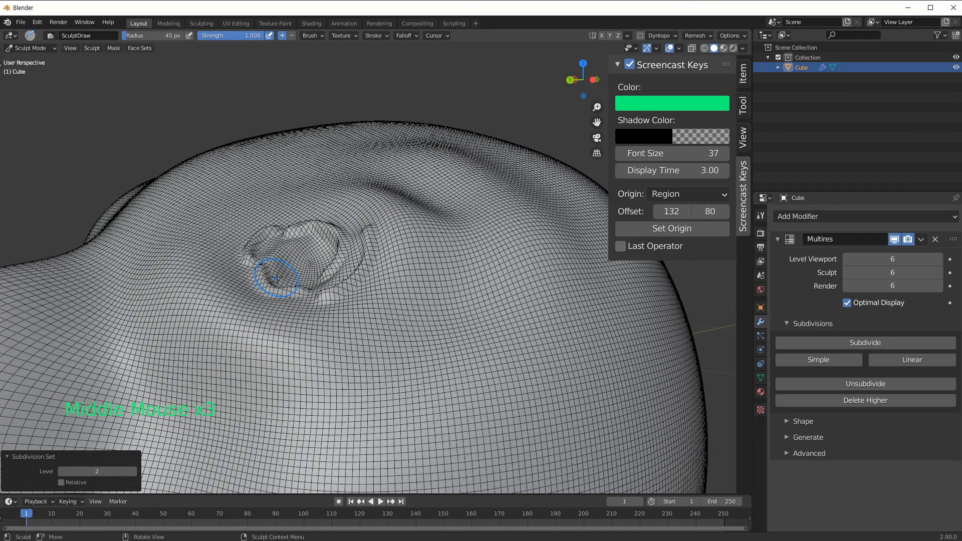
Step: Set the brush radius to 95 px and smooth the ringed detail at sculpt level 5
{"action": "key", "text": "f"}
{"action": "left_click", "coordinate": [302, 277]}
{"action": "mouse_move", "coordinate": [343, 244]}
{"action": "left_mouse_down", "text": "shift"}
{"action": "mouse_move", "coordinate": [304, 207]}
{"action": "mouse_move", "coordinate": [268, 227]}
{"action": "left_mouse_up", "text": "shift"}
{"action": "key", "text": "ctrl+z"}
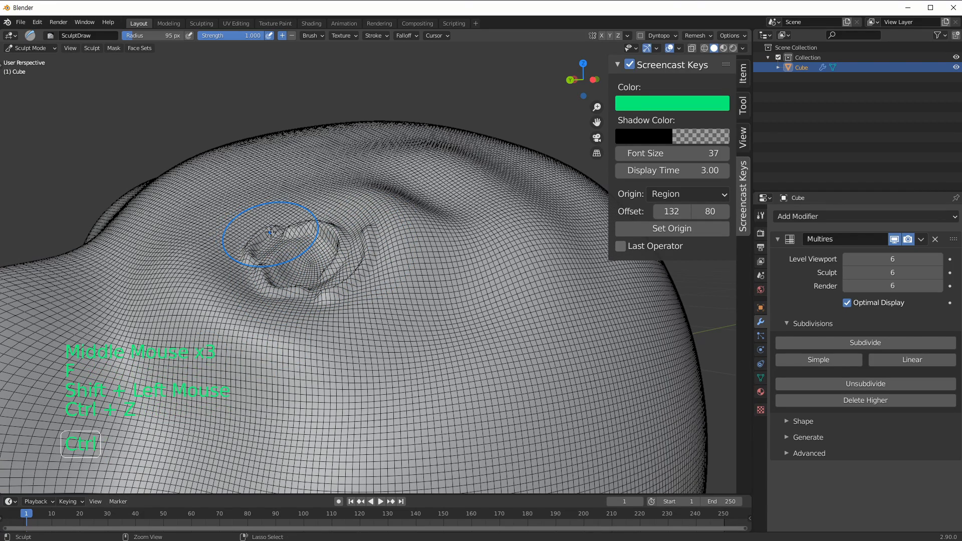
{"action": "key", "text": "ctrl+5"}
{"action": "left_click_drag", "start_coordinate": [342, 257], "coordinate": [340, 257], "text": "shift"}
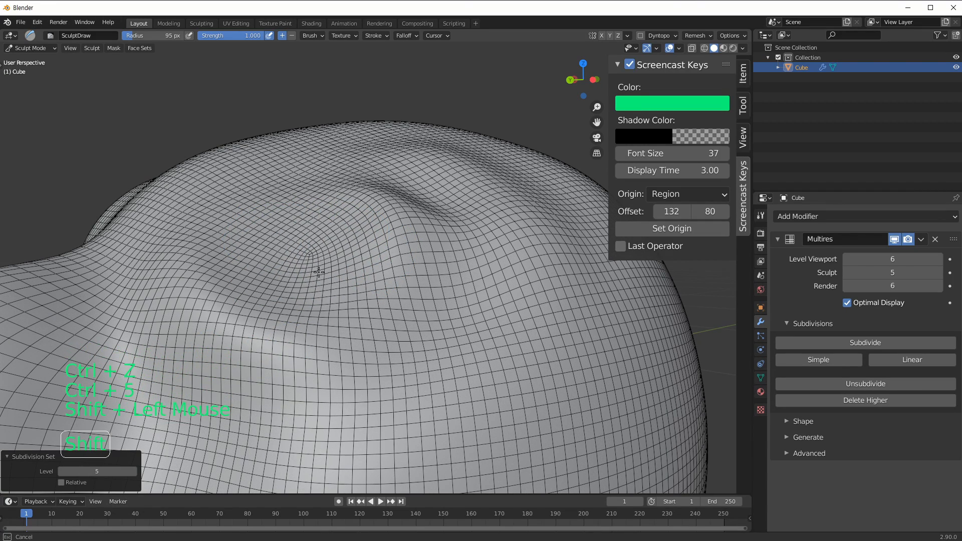
{"action": "middle_click_drag", "start_coordinate": [246, 285], "coordinate": [359, 264], "text": "ctrl"}
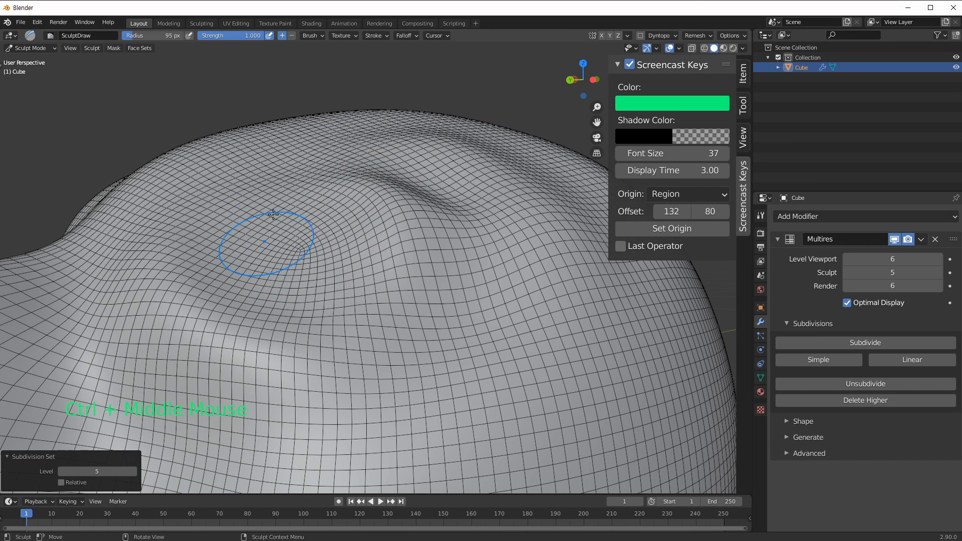
Step: Inspect the ringed detail at sculpt level 6, and smooth its underlying hollow at sculpt level 3
{"action": "key", "text": "ctrl+6"}
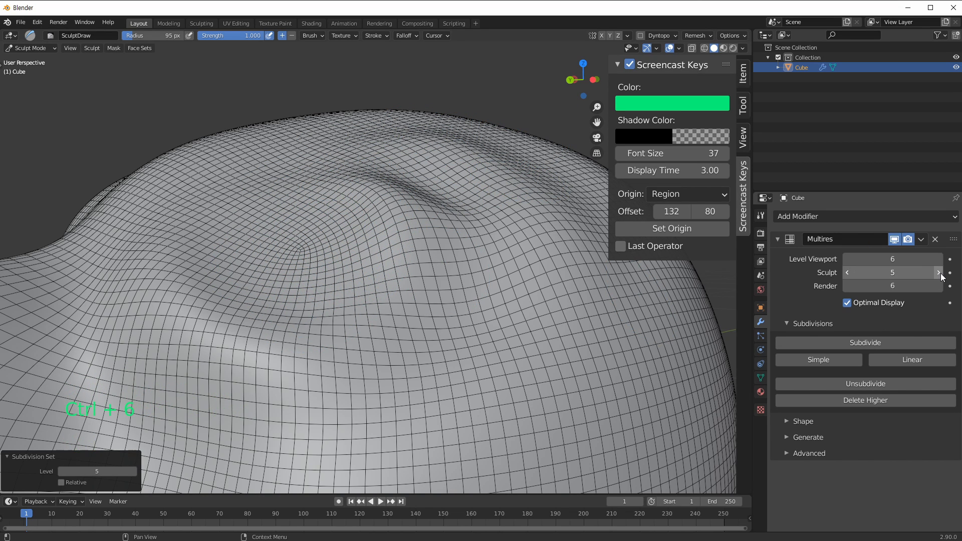
{"action": "left_click", "coordinate": [275, 305]}
{"action": "middle_click_drag", "start_coordinate": [333, 255], "coordinate": [334, 274]}
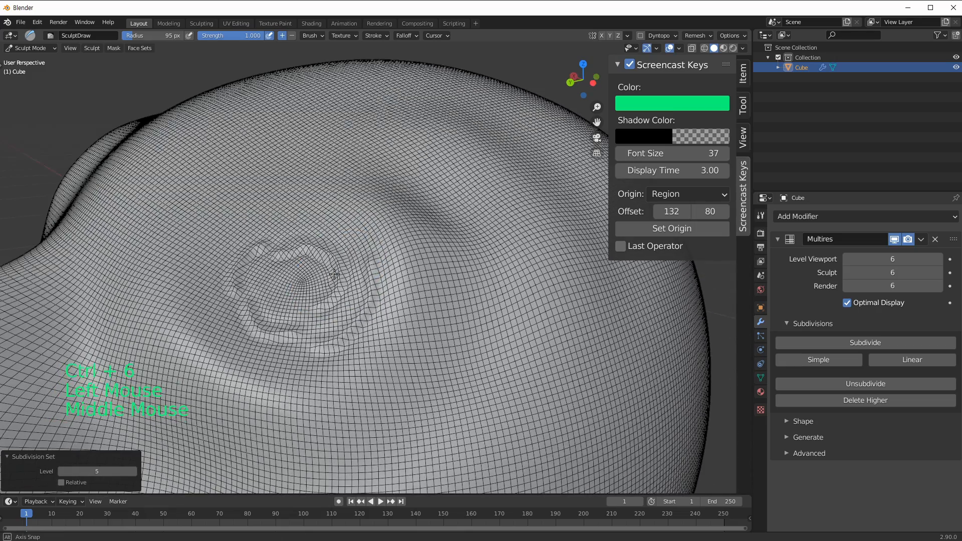
{"action": "key", "text": "ctrl+4"}
{"action": "middle_click_drag", "start_coordinate": [370, 340], "coordinate": [373, 330]}
{"action": "key", "text": "ctrl+3"}
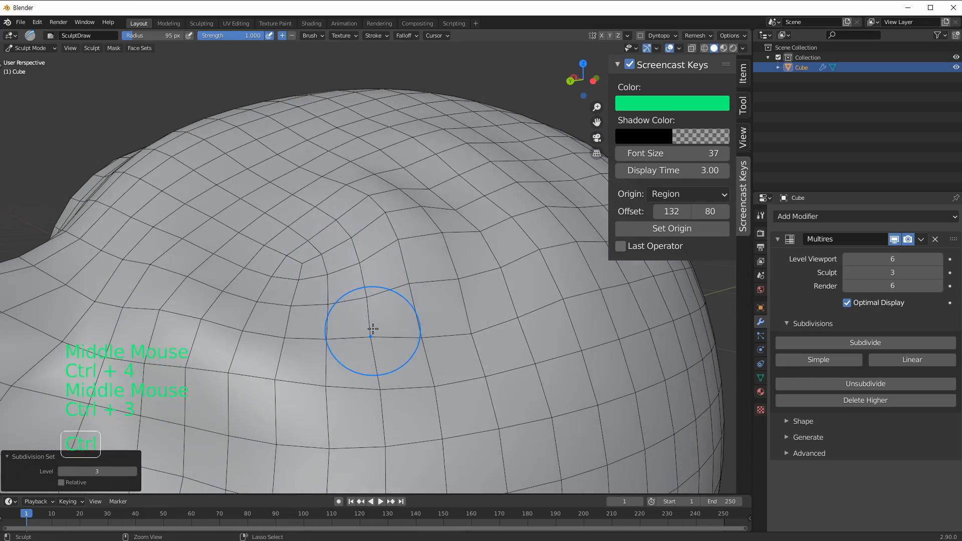
{"action": "left_click_drag", "start_coordinate": [328, 265], "coordinate": [260, 306], "text": "shift"}
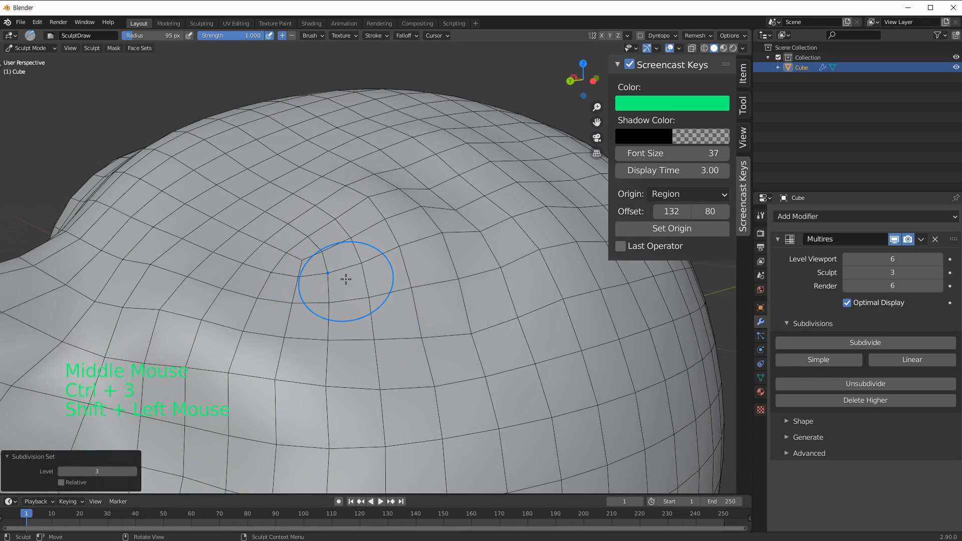
{"action": "mouse_move", "coordinate": [335, 260]}
{"action": "middle_mouse_down", "text": "ctrl"}
{"action": "mouse_move", "coordinate": [344, 275]}
{"action": "mouse_move", "coordinate": [252, 201]}
{"action": "middle_mouse_up", "text": "ctrl"}
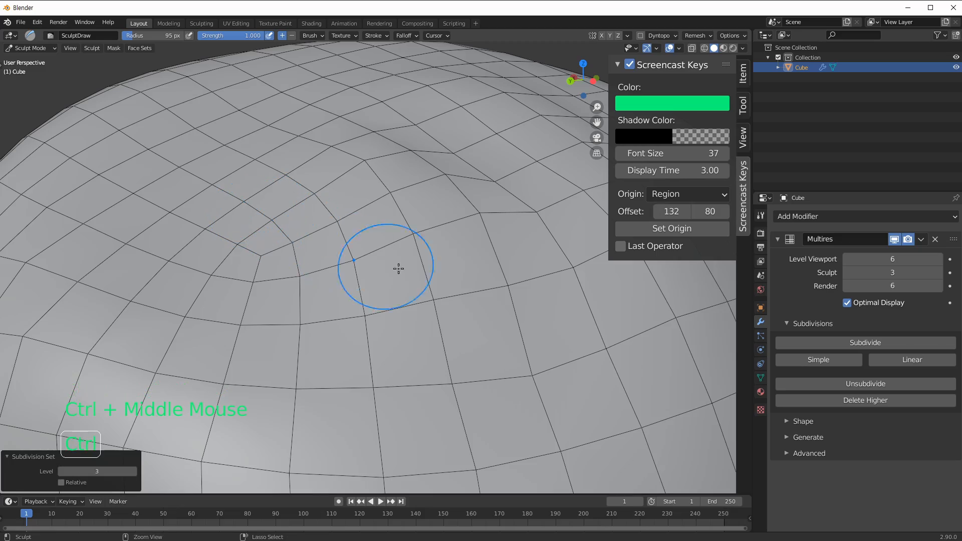
Step: Raise the sculpt level to 6 and smooth out the remaining fine ridges in the hollow
{"action": "key", "text": "ctrl+6"}
{"action": "left_click", "coordinate": [939, 273]}
{"action": "left_click", "coordinate": [939, 273]}
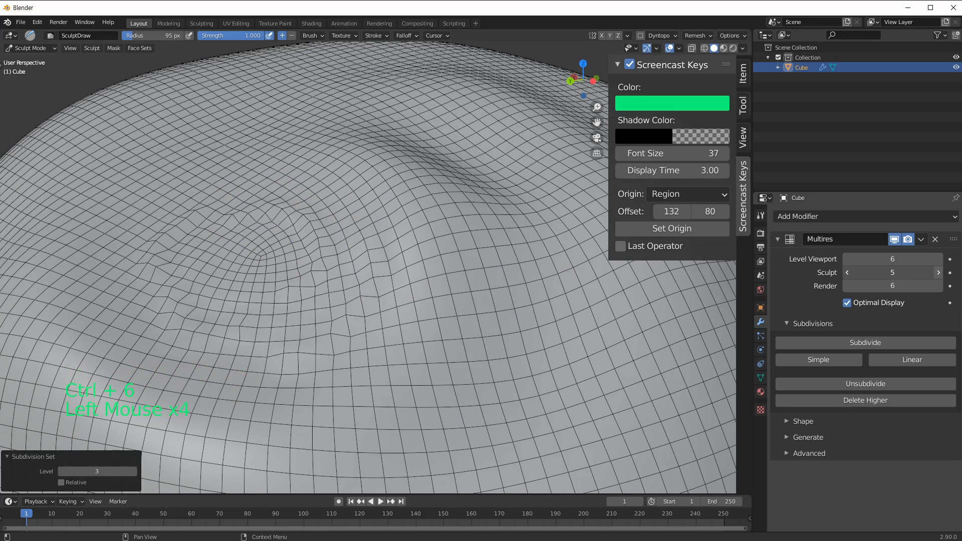
{"action": "left_click", "coordinate": [939, 272]}
{"action": "middle_click_drag", "start_coordinate": [577, 216], "coordinate": [559, 267], "text": "ctrl"}
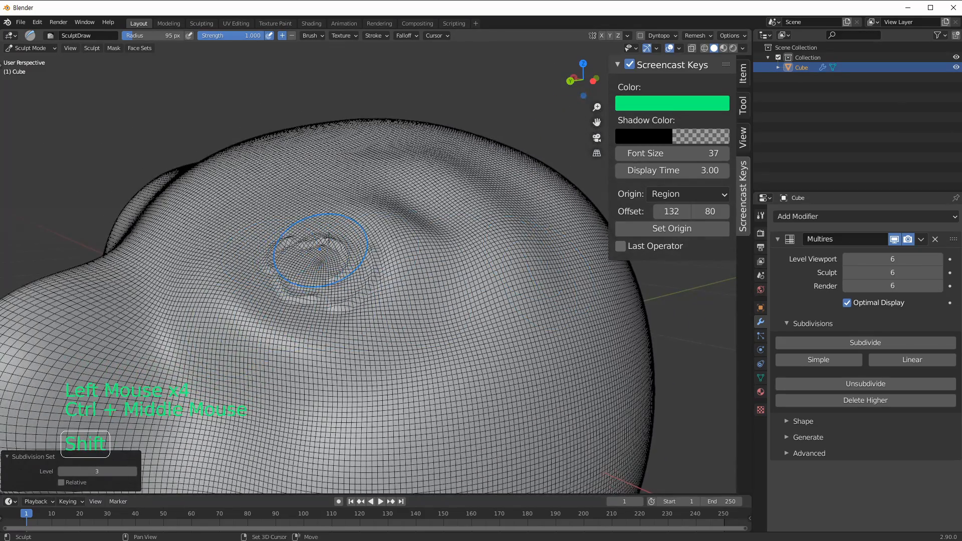
{"action": "left_click_drag", "start_coordinate": [328, 236], "coordinate": [321, 248], "text": "shift"}
Step: Carve and smooth the front of the protruding bump, and smooth the creases on the upper surface
{"action": "middle_click_drag", "start_coordinate": [322, 251], "coordinate": [322, 297], "text": "ctrl"}
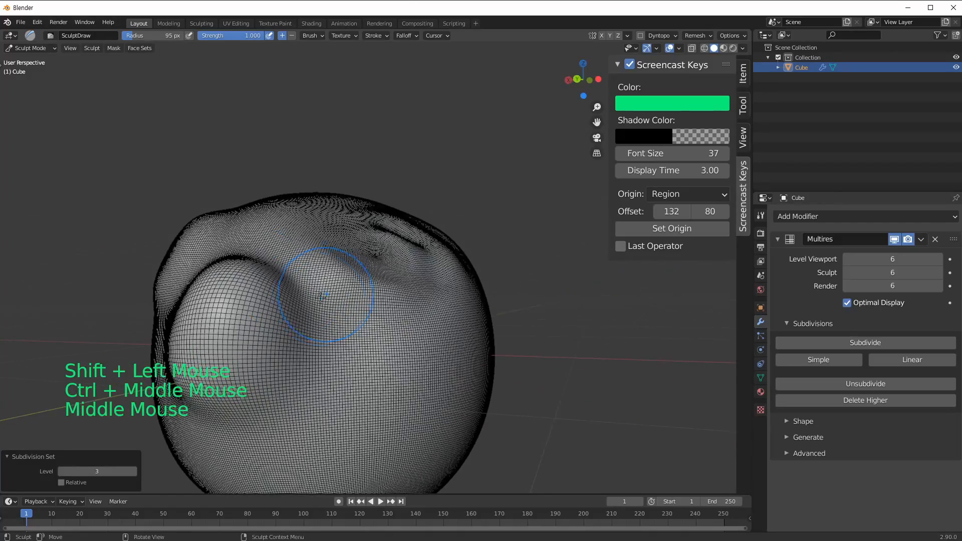
{"action": "left_click_drag", "start_coordinate": [266, 331], "coordinate": [241, 284], "text": "ctrl"}
{"action": "mouse_move", "coordinate": [235, 324]}
{"action": "left_mouse_down", "text": "shift"}
{"action": "mouse_move", "coordinate": [215, 301]}
{"action": "mouse_move", "coordinate": [206, 331]}
{"action": "left_mouse_up", "text": "shift"}
{"action": "middle_click_drag", "start_coordinate": [210, 325], "coordinate": [354, 317]}
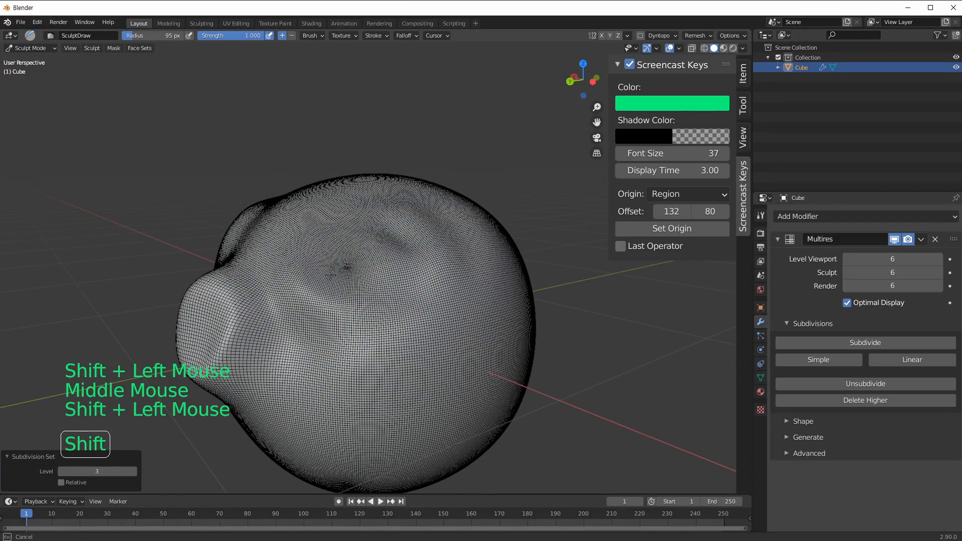
{"action": "middle_click_drag", "start_coordinate": [387, 252], "coordinate": [355, 271], "text": "ctrl"}
{"action": "mouse_move", "coordinate": [432, 227]}
{"action": "left_mouse_down", "text": "shift"}
{"action": "mouse_move", "coordinate": [399, 250]}
{"action": "mouse_move", "coordinate": [416, 211]}
{"action": "left_mouse_up", "text": "shift"}
{"action": "mouse_move", "coordinate": [426, 287]}
{"action": "middle_mouse_down"}
{"action": "mouse_move", "coordinate": [449, 386]}
{"action": "mouse_move", "coordinate": [596, 261]}
{"action": "middle_mouse_up"}
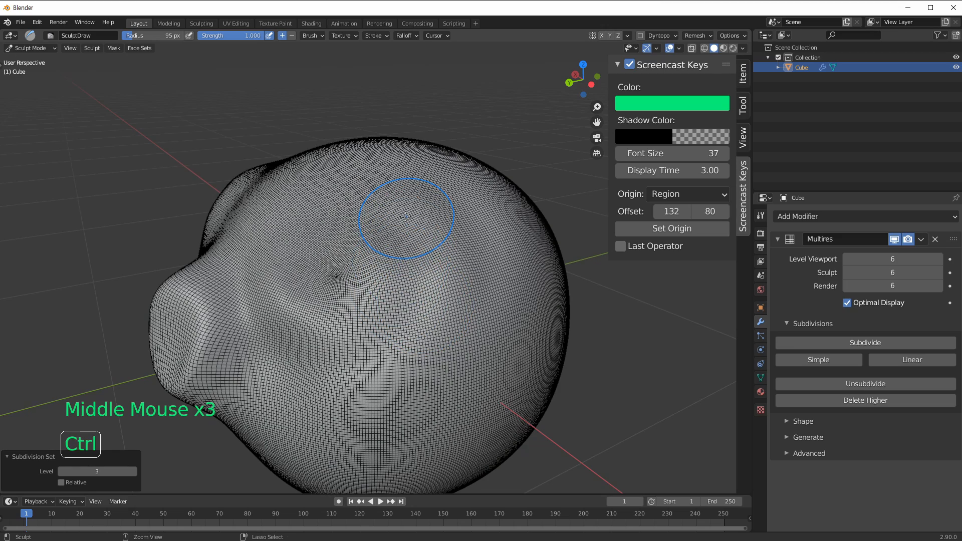
Step: Carve a long groove down the side of the form and draw a curved raised ridge beside it
{"action": "mouse_move", "coordinate": [406, 217]}
{"action": "left_mouse_down", "text": "ctrl"}
{"action": "mouse_move", "coordinate": [398, 311]}
{"action": "mouse_move", "coordinate": [419, 344]}
{"action": "left_mouse_up", "text": "ctrl"}
{"action": "middle_click_drag", "start_coordinate": [419, 344], "coordinate": [494, 269]}
{"action": "left_click_drag", "start_coordinate": [472, 216], "coordinate": [386, 374]}
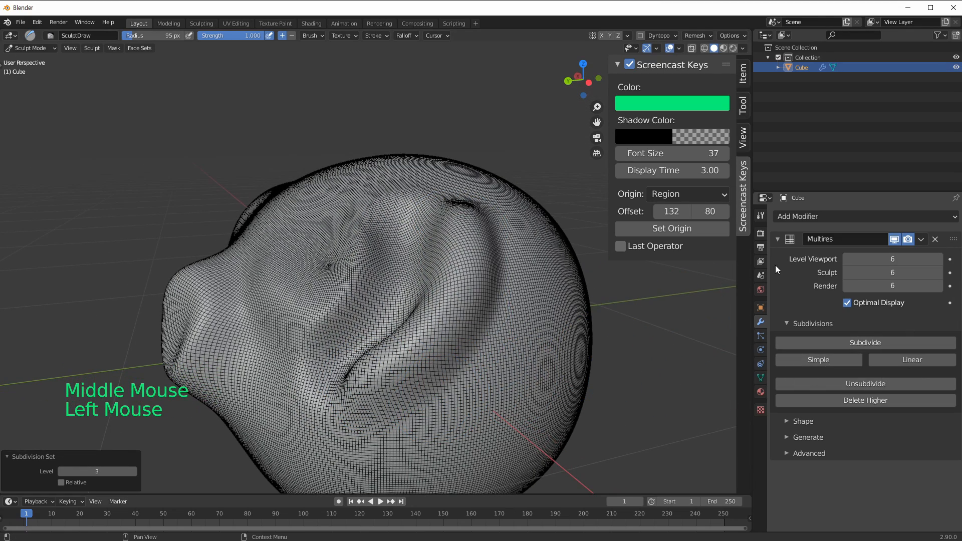
Step: Switch the cube to Object Mode and turn off Optimal Display for the Multires modifier
{"action": "key", "text": "ctrl+Tab"}
{"action": "middle_click", "coordinate": [395, 308]}
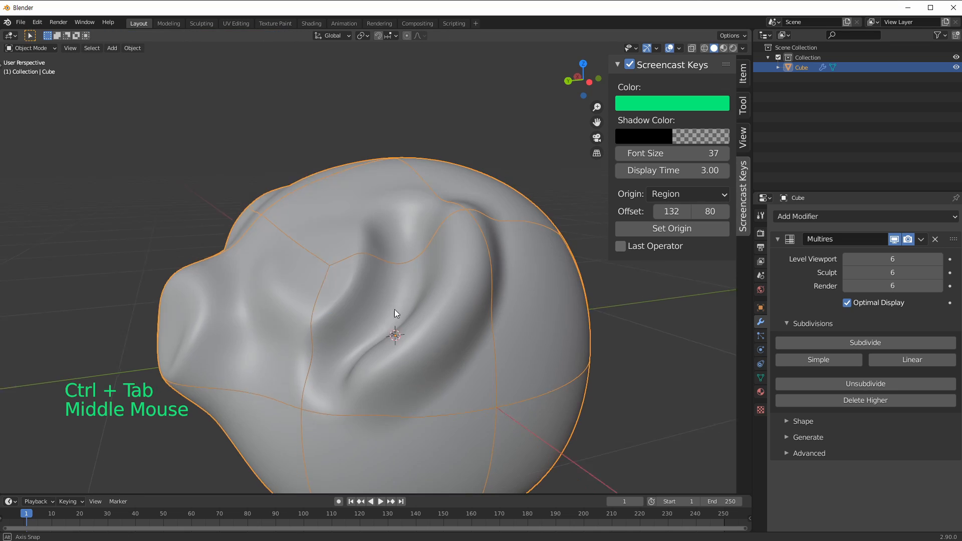
{"action": "middle_click_drag", "start_coordinate": [395, 308], "coordinate": [732, 282]}
{"action": "left_click", "coordinate": [848, 303]}
{"action": "middle_click_drag", "start_coordinate": [515, 336], "coordinate": [446, 338], "text": "ctrl"}
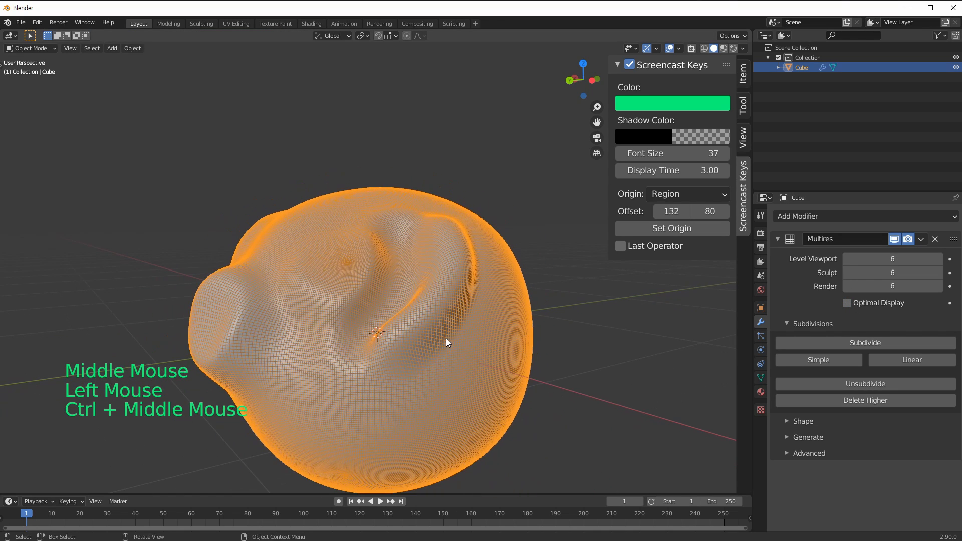
{"action": "middle_click_drag", "start_coordinate": [676, 359], "coordinate": [670, 332], "text": "shift"}
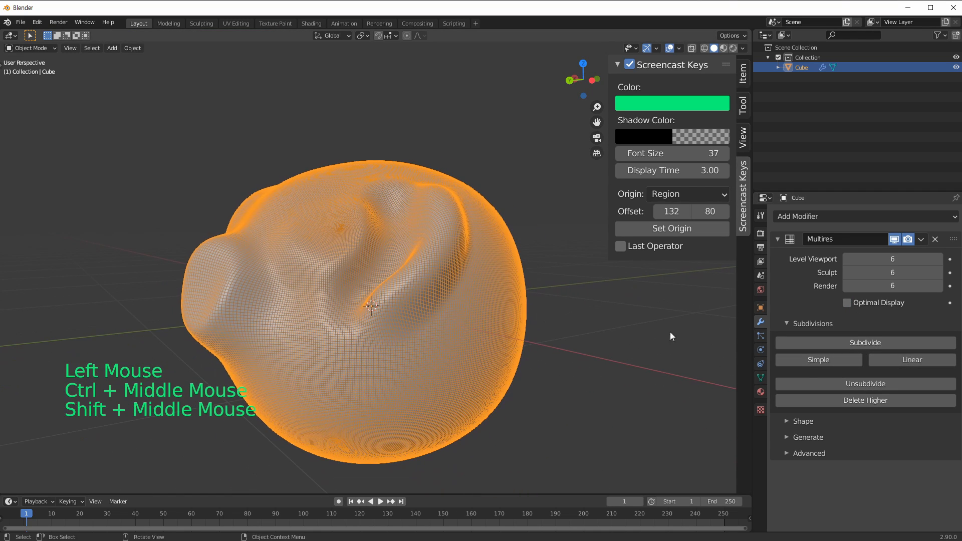
Step: Set the Multires viewport level to 0 and delete all higher subdivision levels
{"action": "left_click", "coordinate": [852, 405]}
{"action": "left_click", "coordinate": [880, 403]}
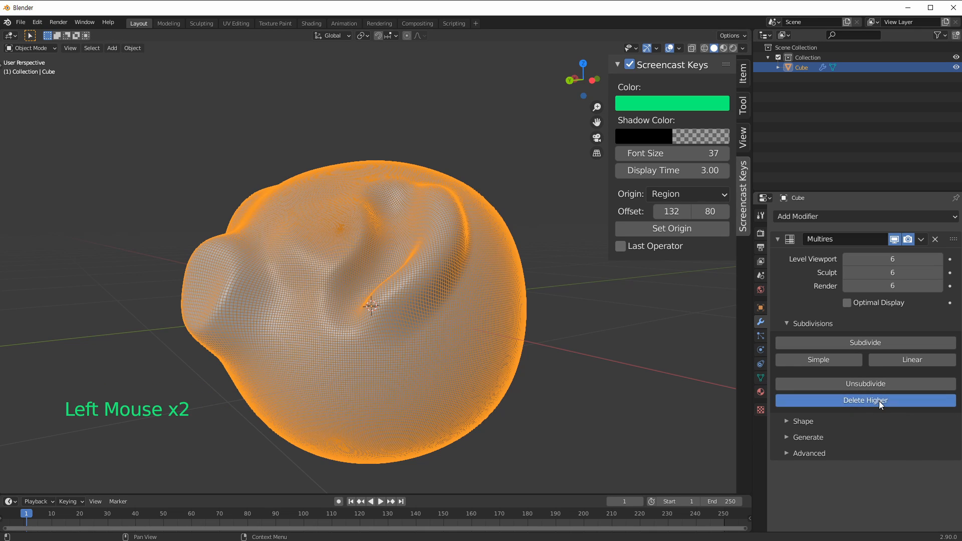
{"action": "key", "text": "ctrl+0"}
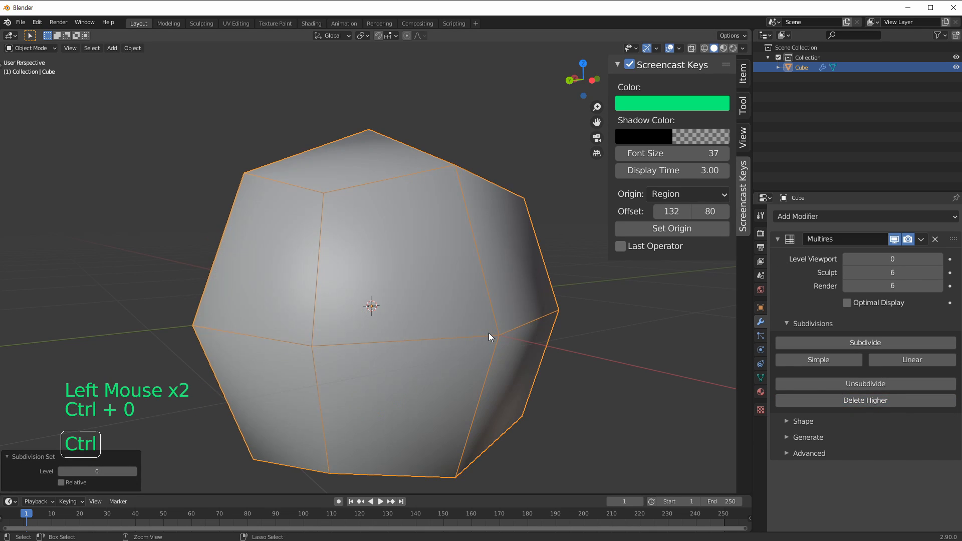
{"action": "left_click", "coordinate": [897, 401]}
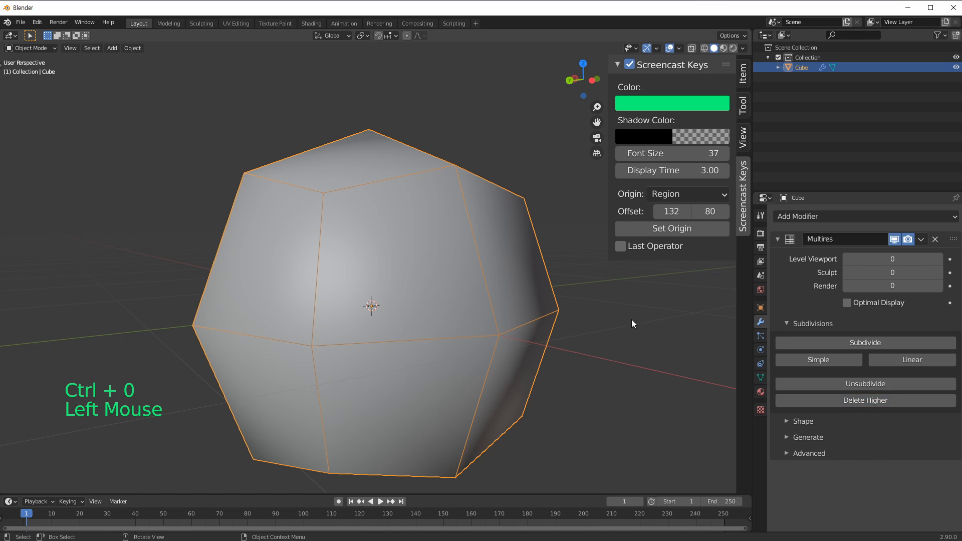
Step: Set the Multires subdivision level of the object to 3 and apply the modifier
{"action": "mouse_move", "coordinate": [632, 320]}
{"action": "middle_mouse_down"}
{"action": "mouse_move", "coordinate": [588, 293]}
{"action": "mouse_move", "coordinate": [576, 305]}
{"action": "middle_mouse_up"}
{"action": "key", "text": "ctrl+3"}
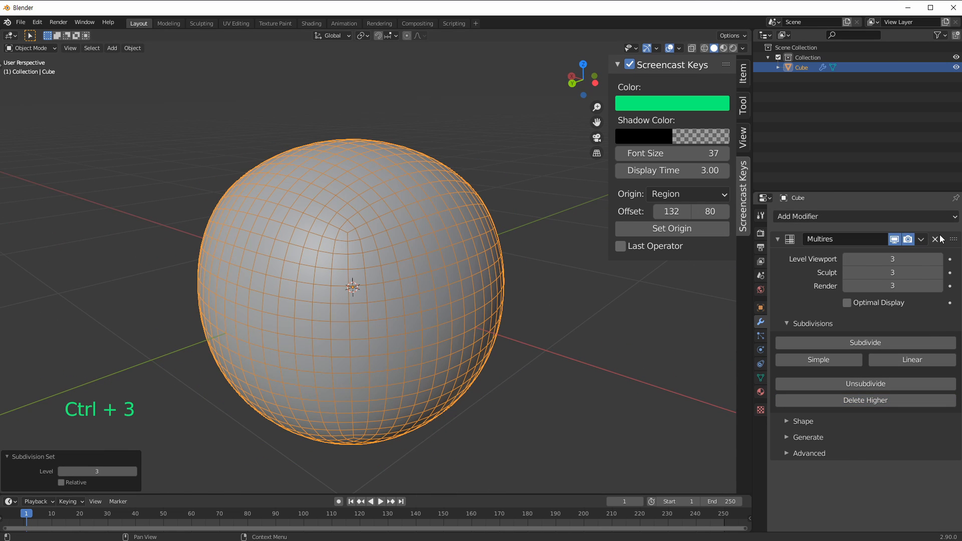
{"action": "left_click", "coordinate": [958, 240]}
{"action": "key", "text": "ctrl+a"}
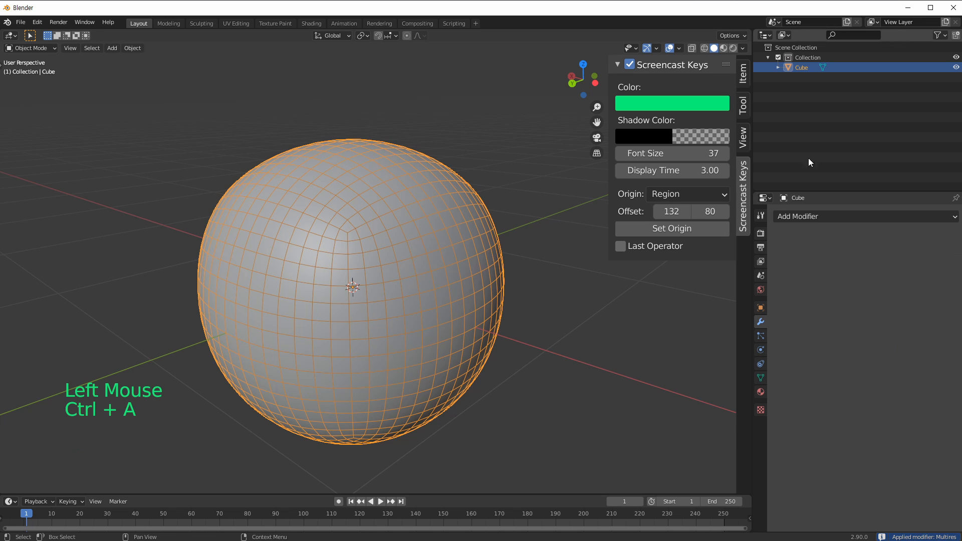
Step: Add a new Multiresolution modifier to the dense sphere and unsubdivide the mesh twice
{"action": "middle_click_drag", "start_coordinate": [441, 281], "coordinate": [519, 289]}
{"action": "left_click", "coordinate": [845, 220]}
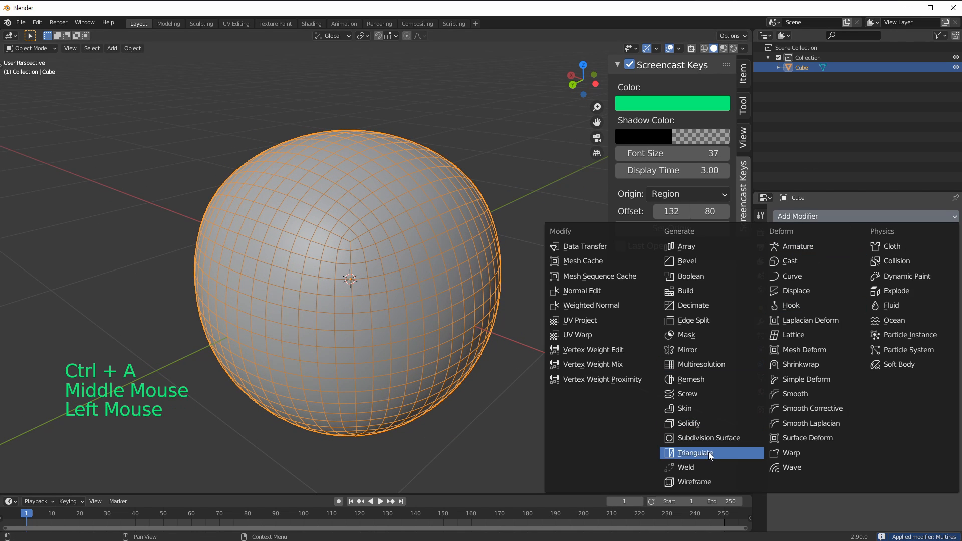
{"action": "left_click", "coordinate": [715, 363]}
{"action": "middle_click_drag", "start_coordinate": [391, 331], "coordinate": [381, 321]}
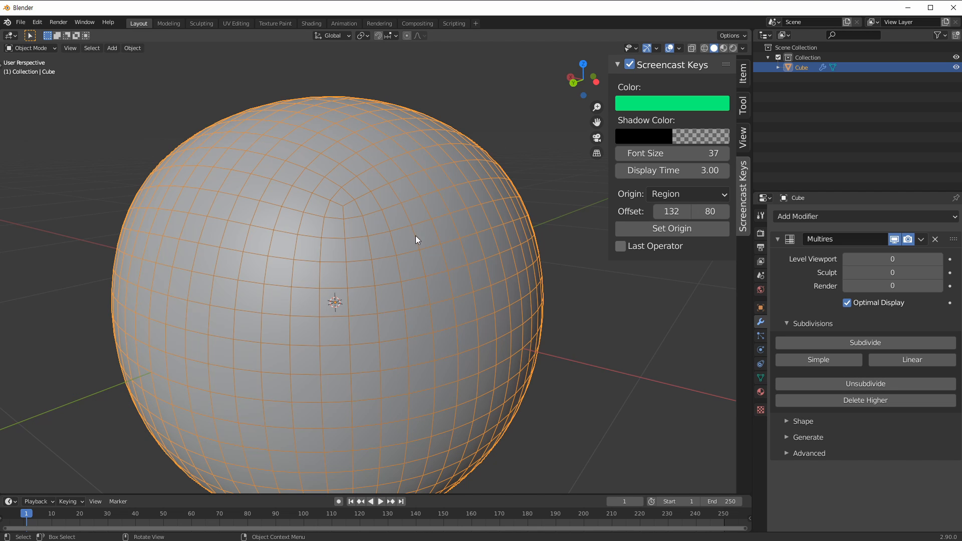
{"action": "middle_click_drag", "start_coordinate": [416, 240], "coordinate": [344, 119]}
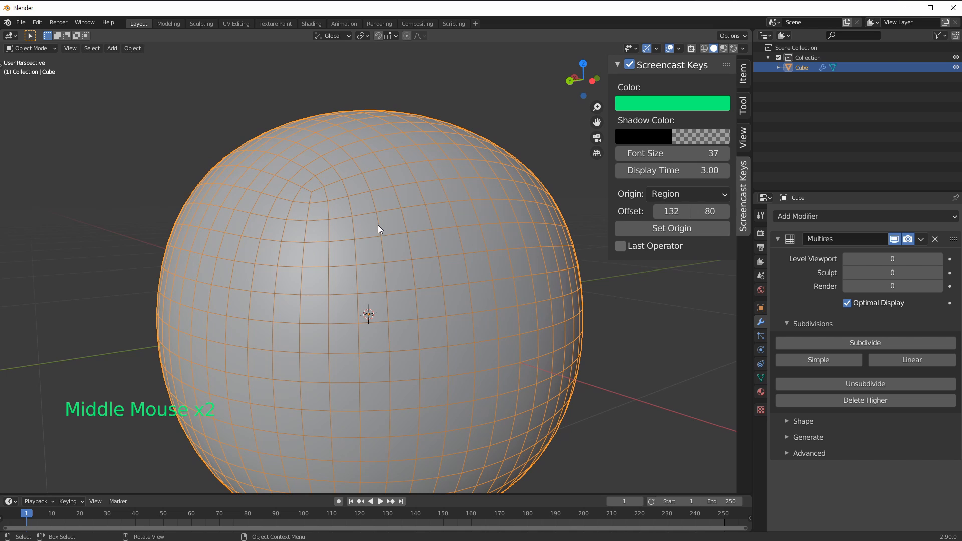
{"action": "middle_click_drag", "start_coordinate": [266, 174], "coordinate": [473, 175], "text": "shift"}
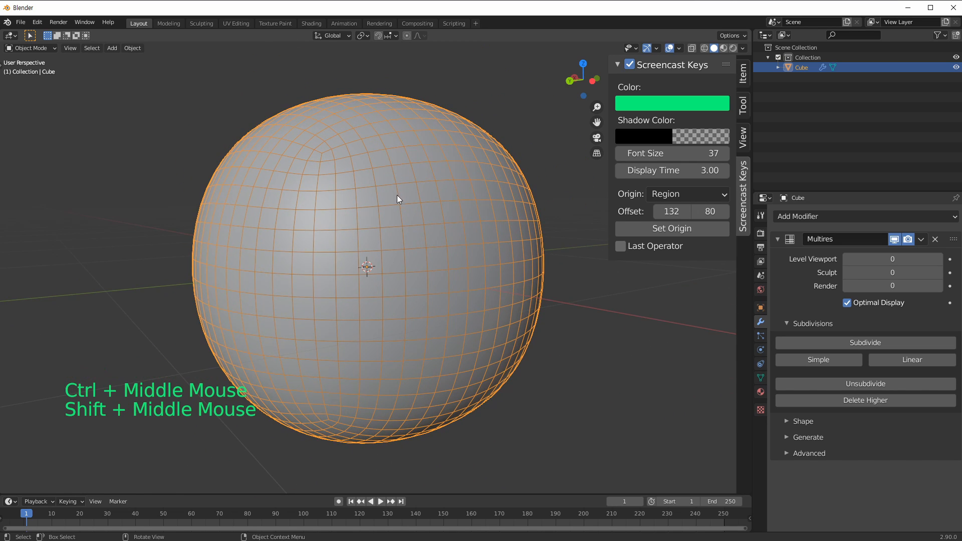
{"action": "middle_click_drag", "start_coordinate": [383, 422], "coordinate": [376, 301]}
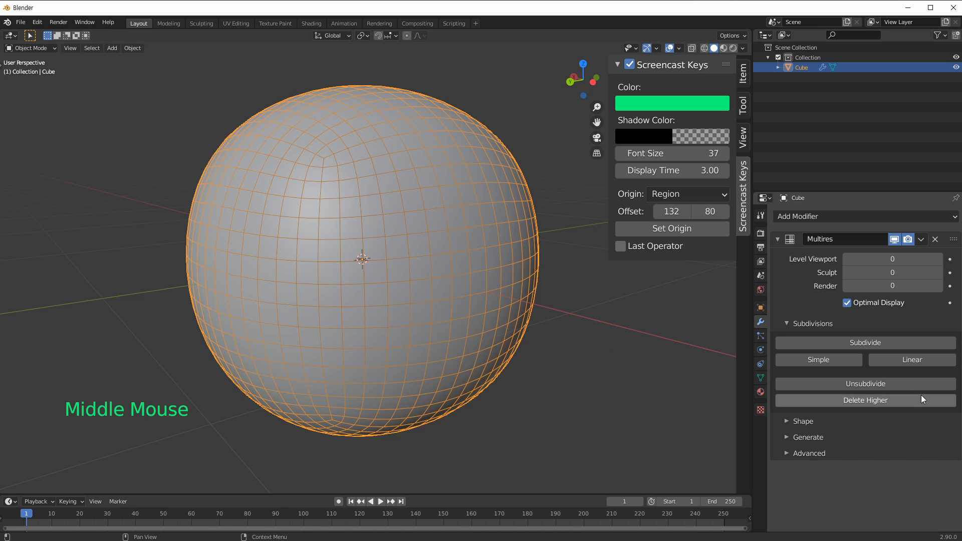
{"action": "left_click", "coordinate": [896, 389]}
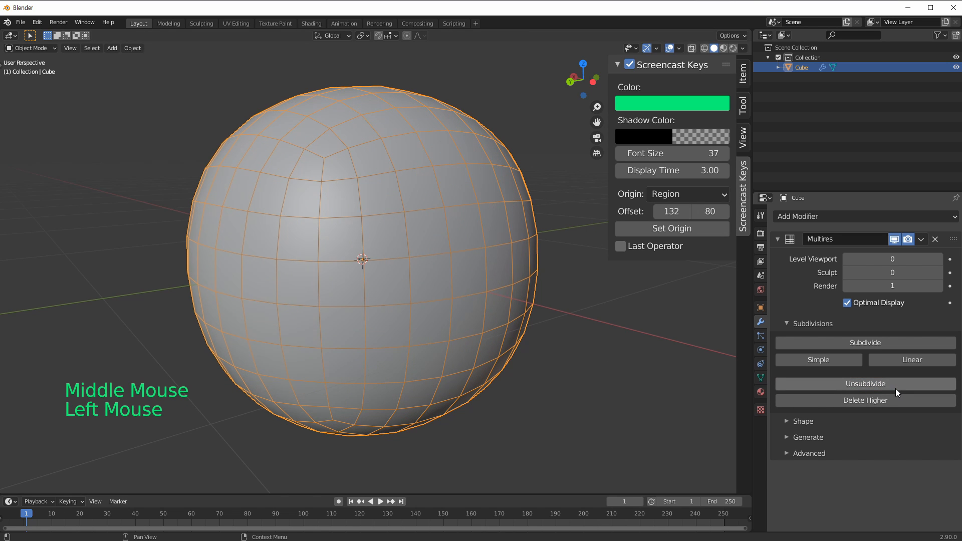
{"action": "left_click", "coordinate": [895, 389]}
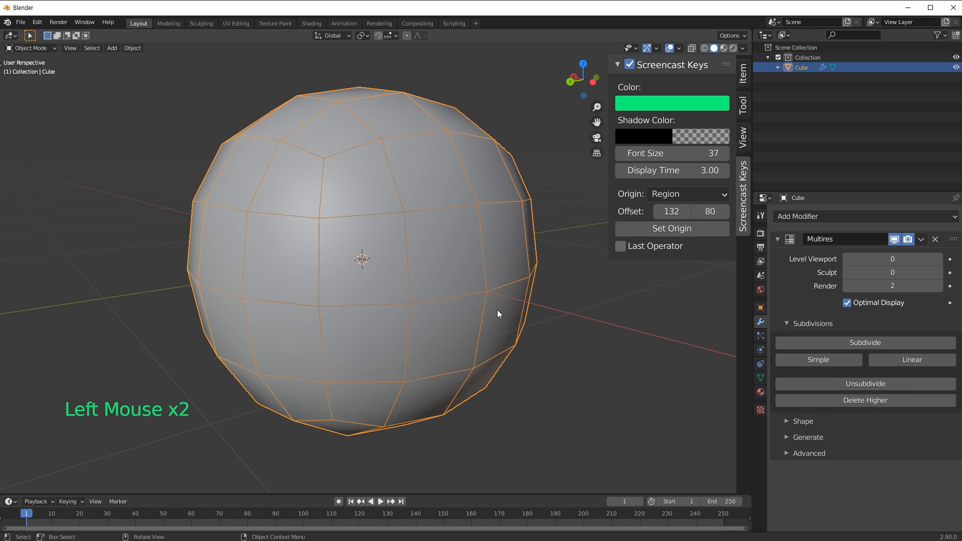
Step: Preview the Multires viewport subdivision at level 2, level 1 and back at level 0
{"action": "middle_click_drag", "start_coordinate": [497, 309], "coordinate": [531, 319]}
{"action": "key", "text": "ctrl+2"}
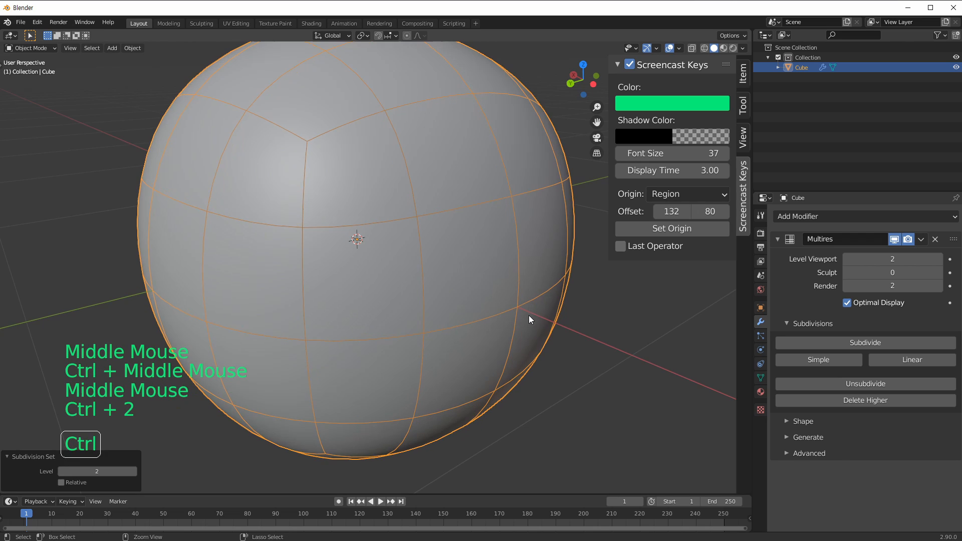
{"action": "key", "text": "ctrl+1"}
{"action": "key", "text": "ctrl+0"}
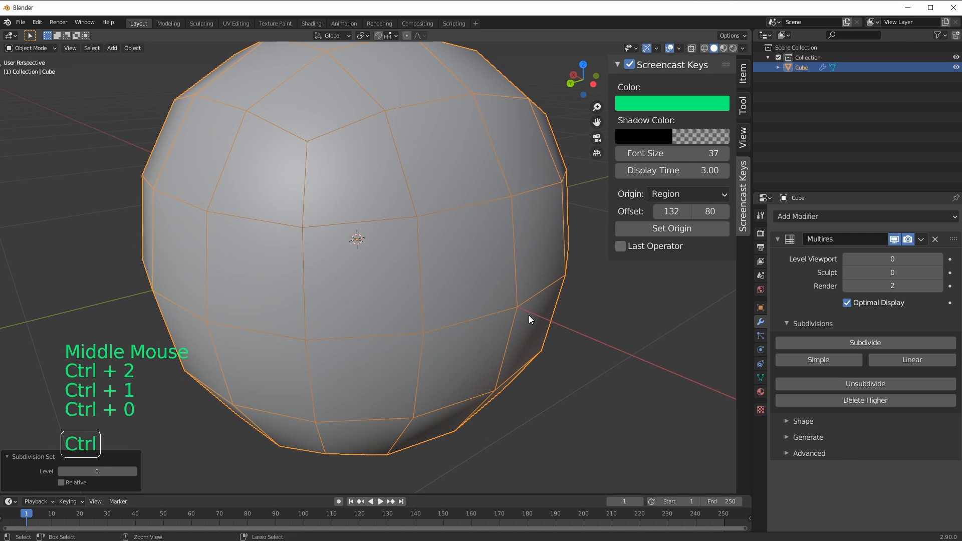
{"action": "middle_click_drag", "start_coordinate": [531, 317], "coordinate": [476, 314], "text": "ctrl"}
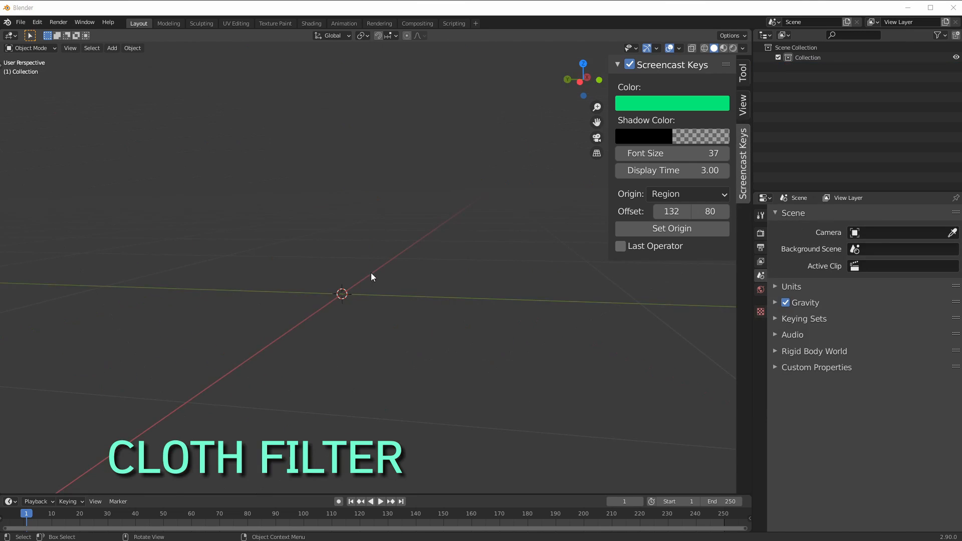
Step: Add a 2 m cube mesh at the world origin and frame it in the viewport
{"action": "middle_click_drag", "start_coordinate": [372, 275], "coordinate": [337, 295]}
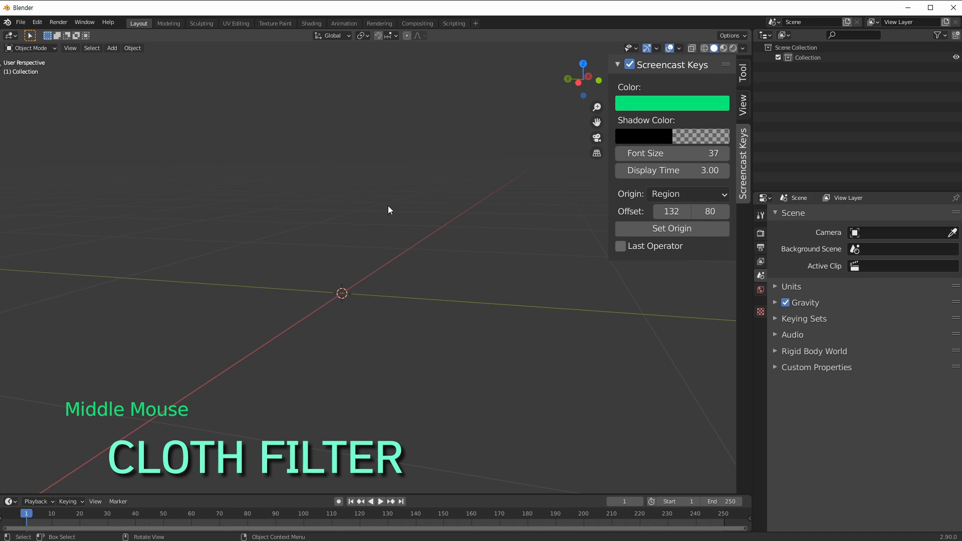
{"action": "key", "text": "shift+a"}
{"action": "mouse_move", "coordinate": [336, 244]}
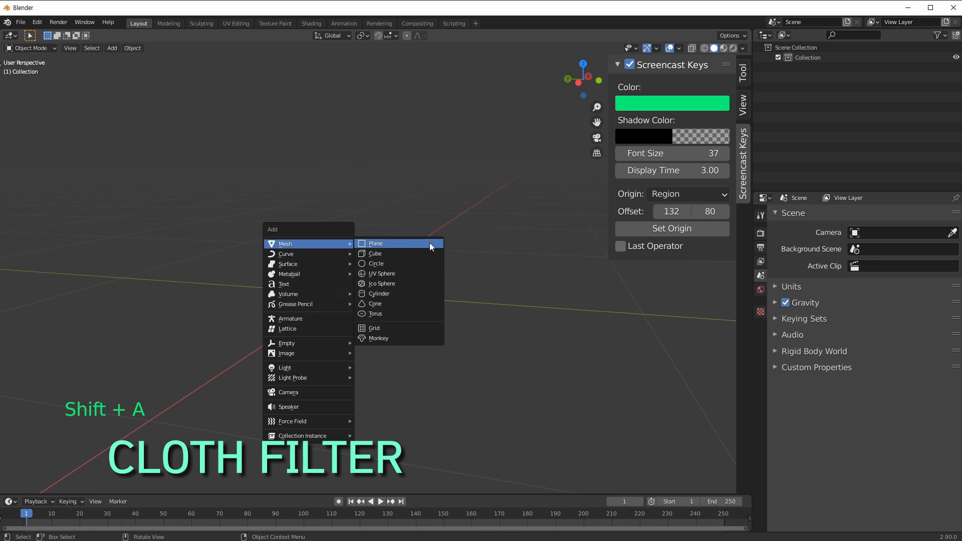
{"action": "left_click", "coordinate": [420, 251]}
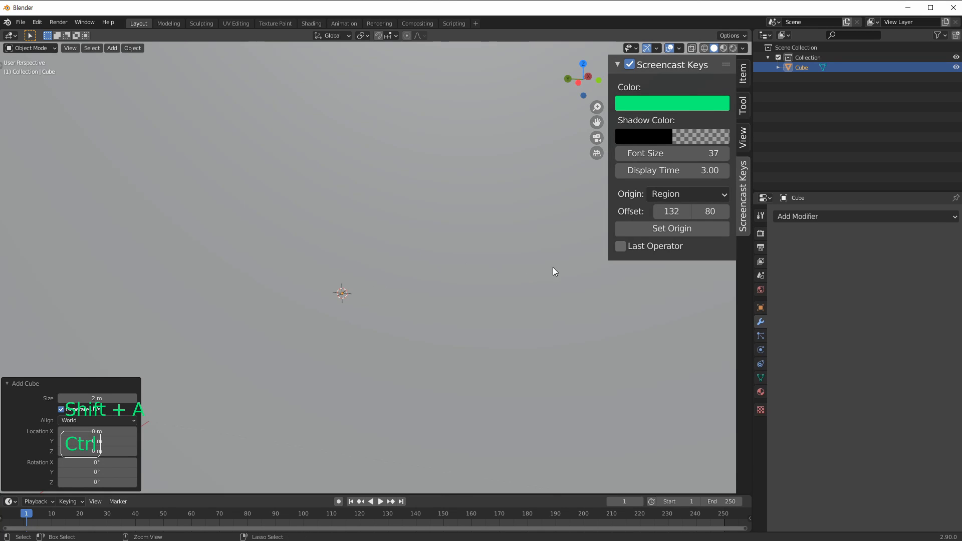
{"action": "middle_click_drag", "start_coordinate": [552, 267], "coordinate": [434, 242], "text": "ctrl"}
{"action": "key", "text": "KP_Decimal"}
{"action": "scroll", "coordinate": [421, 226], "scroll_direction": "down", "scroll_amount": 4}
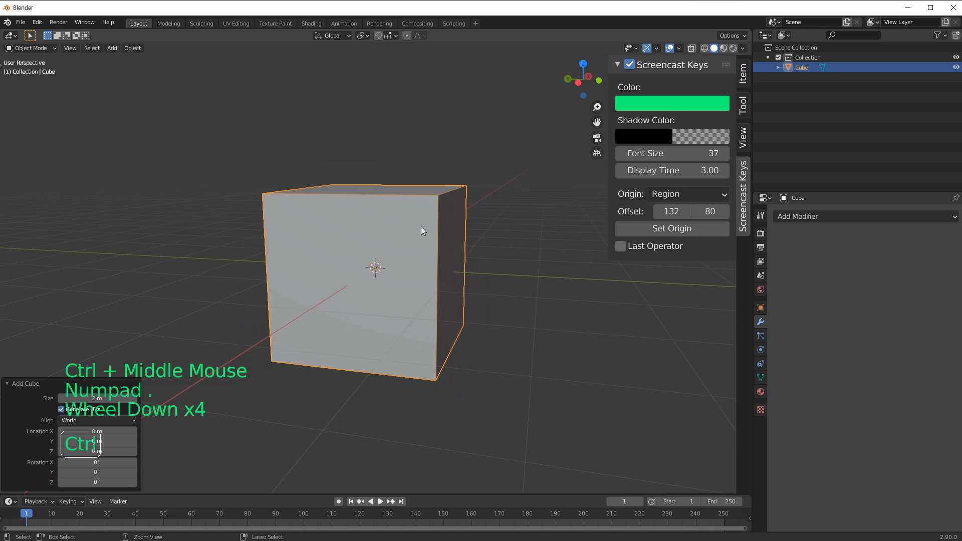
Step: Give the cube a level 2 Subdivision Surface modifier and apply it
{"action": "key", "text": "ctrl+2"}
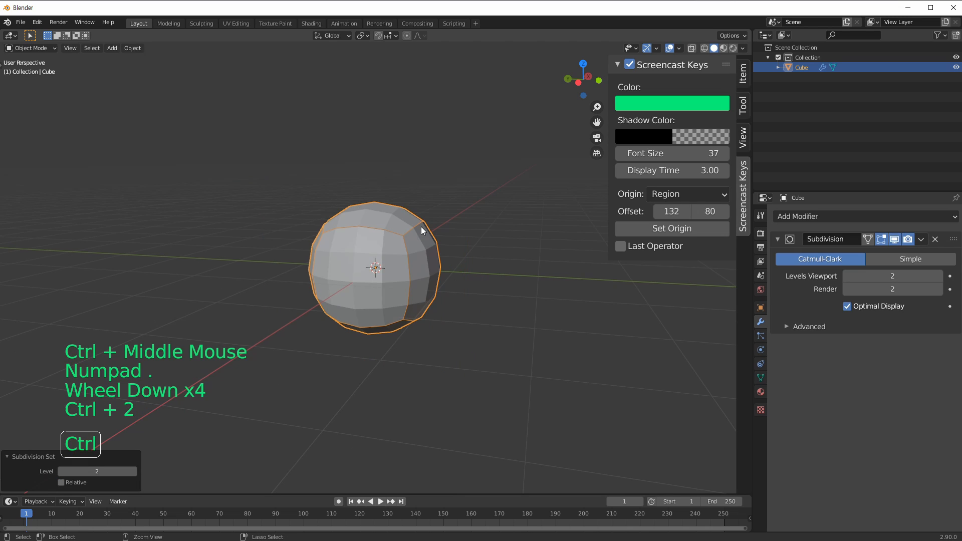
{"action": "left_click", "coordinate": [955, 246]}
{"action": "key", "text": "ctrl+a"}
{"action": "middle_click_drag", "start_coordinate": [642, 272], "coordinate": [419, 297]}
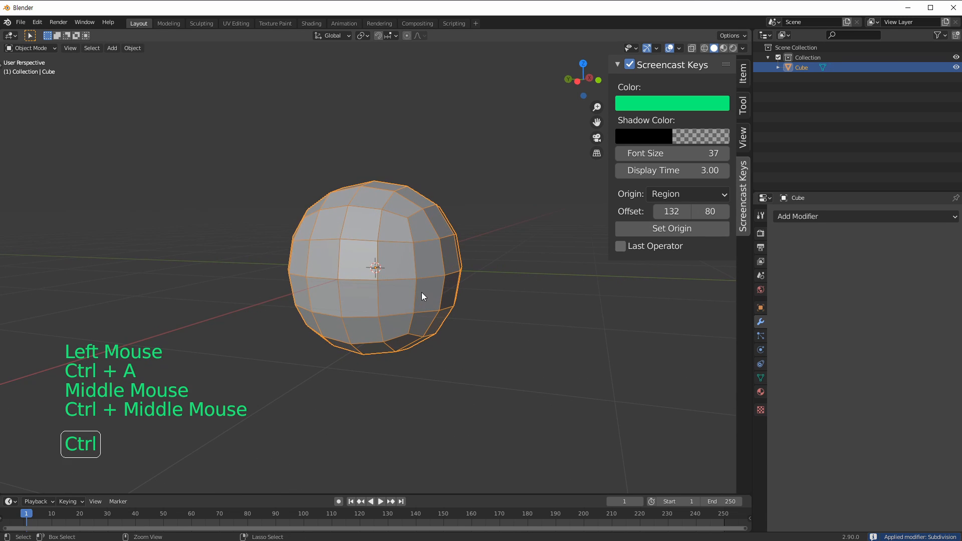
Step: Add another Subdivision Surface modifier with viewport level 4 to the rounded cube and apply it
{"action": "key", "text": "ctrl+3"}
{"action": "middle_click_drag", "start_coordinate": [360, 109], "coordinate": [477, 290]}
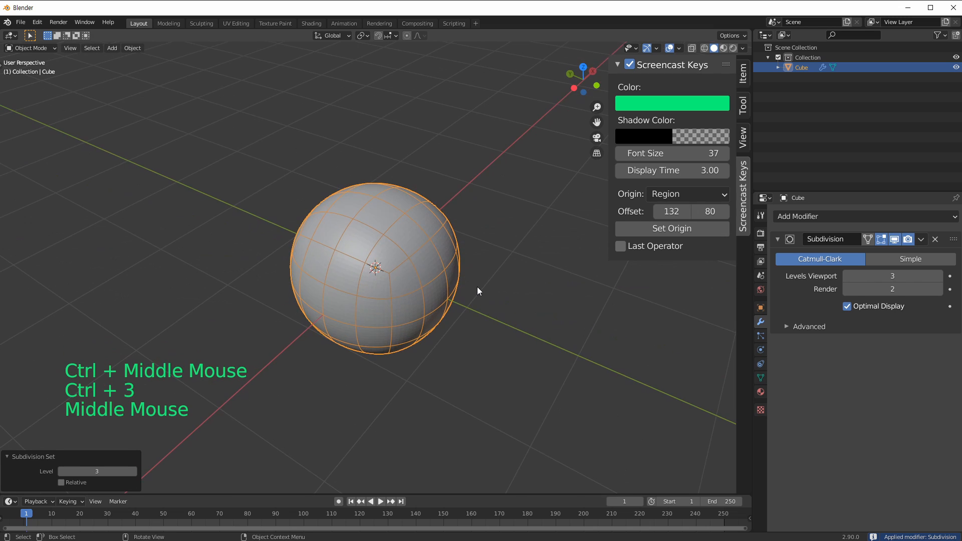
{"action": "middle_click_drag", "start_coordinate": [381, 332], "coordinate": [514, 290], "text": "ctrl"}
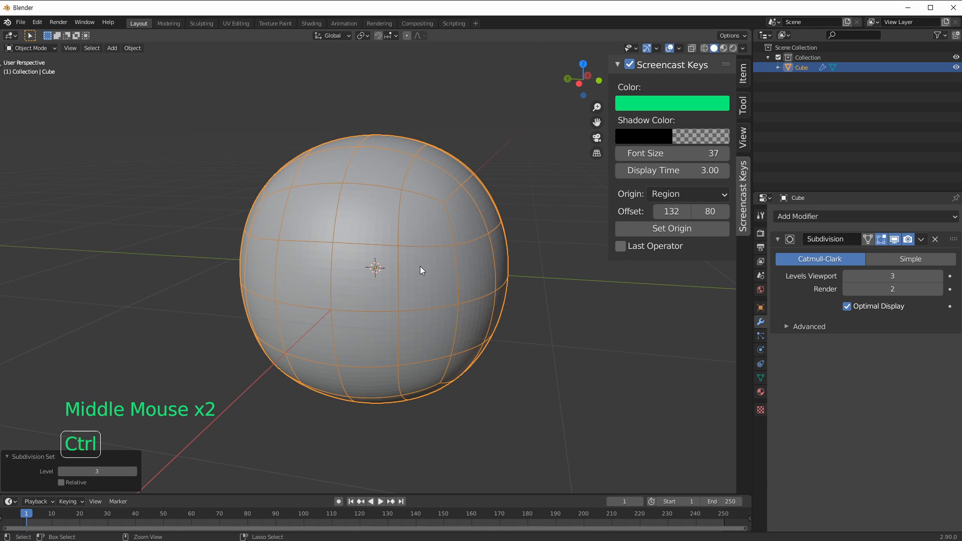
{"action": "key", "text": "ctrl+4"}
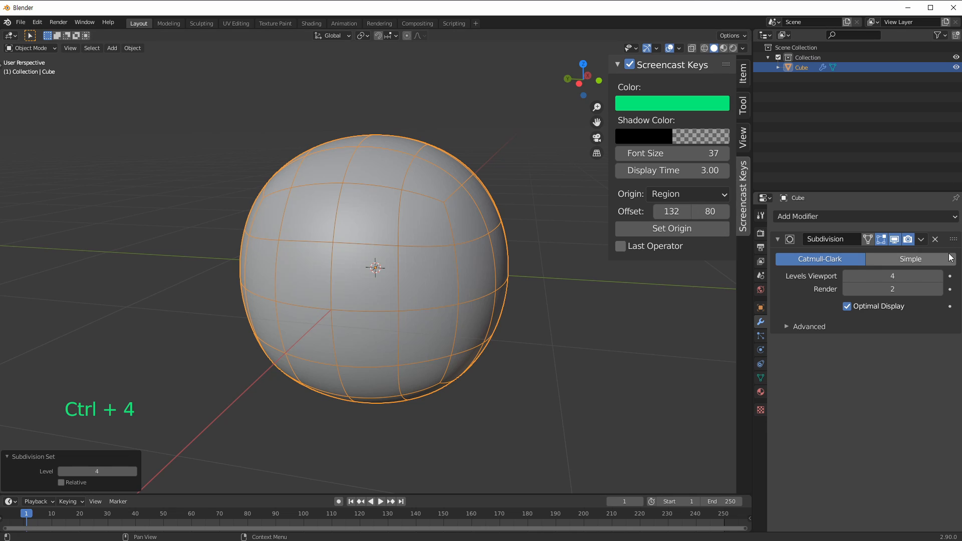
{"action": "key", "text": "ctrl+a"}
{"action": "left_click", "coordinate": [552, 350]}
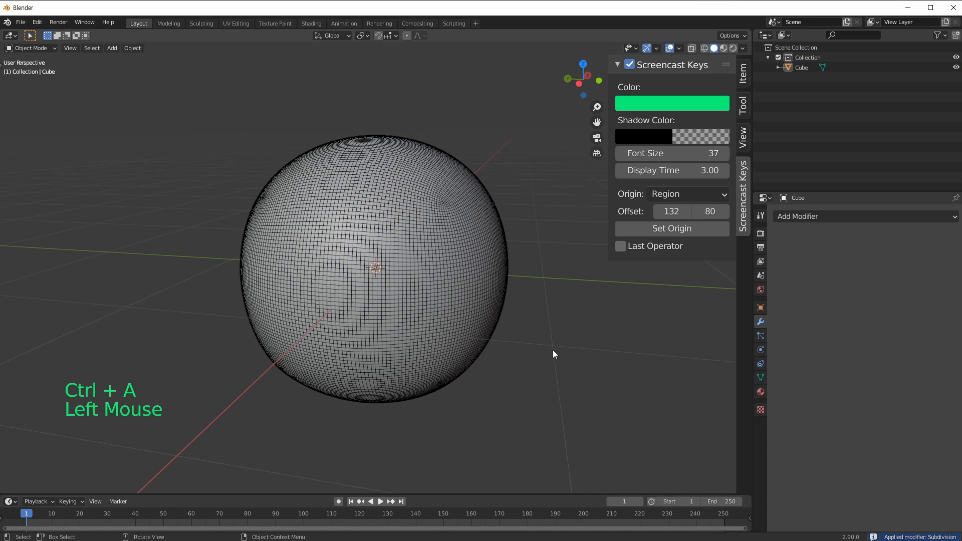
Step: Put the dense sphere into Sculpt Mode with the toolbar shown and the sidebar hidden
{"action": "left_click", "coordinate": [406, 304]}
{"action": "middle_click_drag", "start_coordinate": [406, 304], "coordinate": [386, 294]}
{"action": "key", "text": "t"}
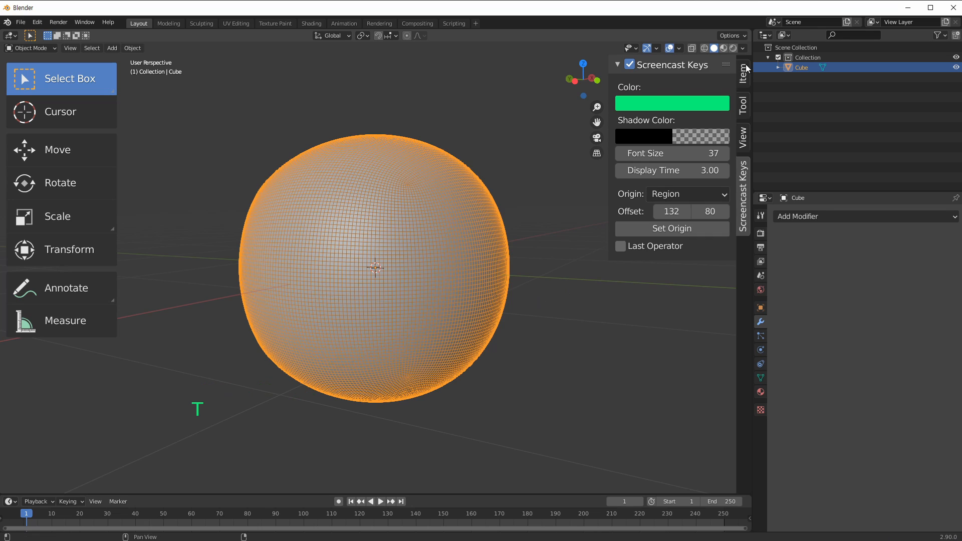
{"action": "key", "text": "n"}
{"action": "key", "text": "ctrl+Tab"}
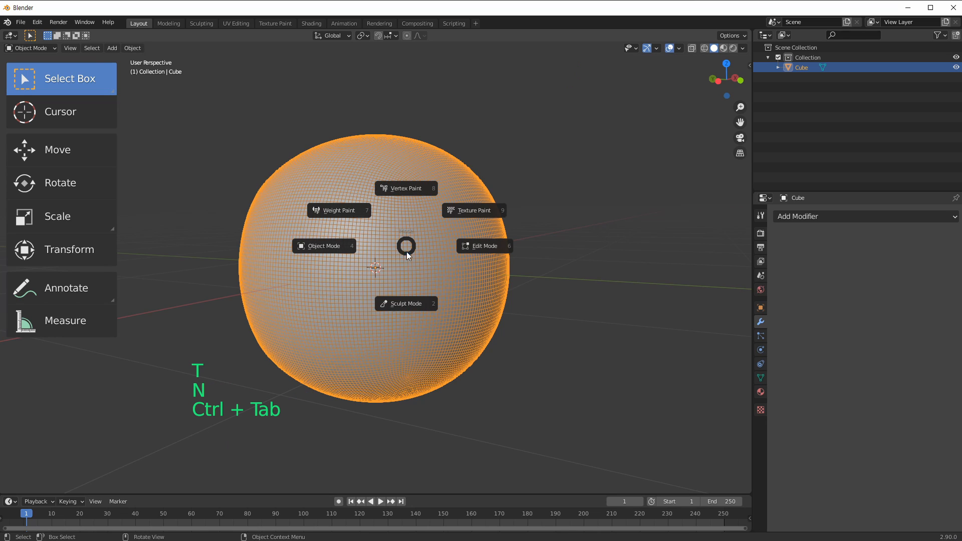
{"action": "left_click", "coordinate": [417, 300]}
Step: Widen the sculpt toolbar until full tool names are readable and activate the Cloth Filter tool
{"action": "scroll", "coordinate": [83, 106], "scroll_direction": "down", "scroll_amount": 10}
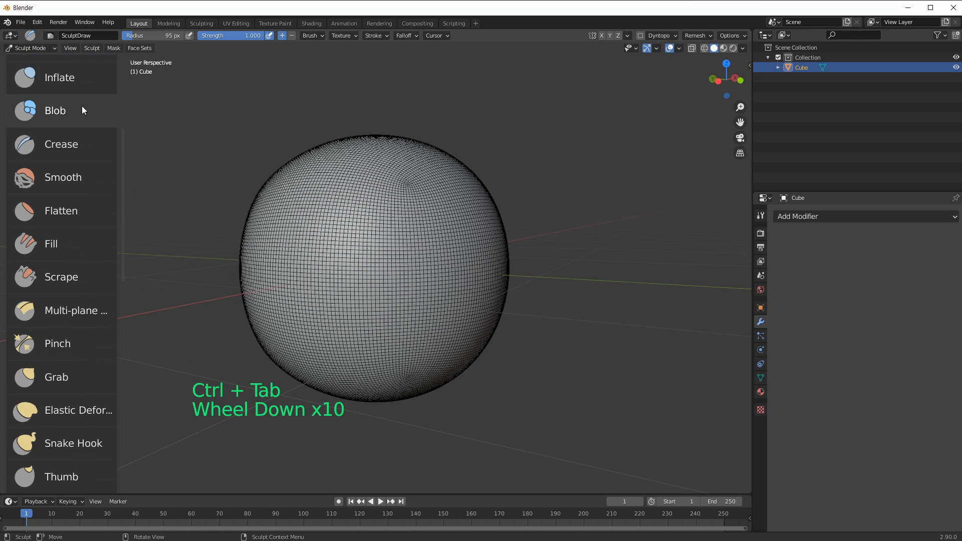
{"action": "scroll", "coordinate": [82, 110], "scroll_direction": "down", "scroll_amount": 20}
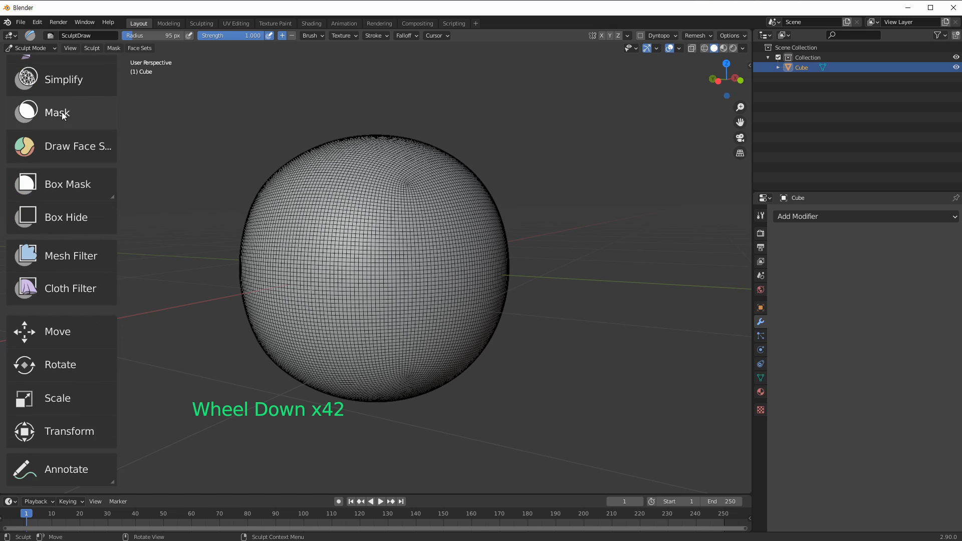
{"action": "scroll", "coordinate": [64, 117], "scroll_direction": "down", "scroll_amount": 5}
{"action": "scroll", "coordinate": [100, 169], "scroll_direction": "up", "scroll_amount": 3}
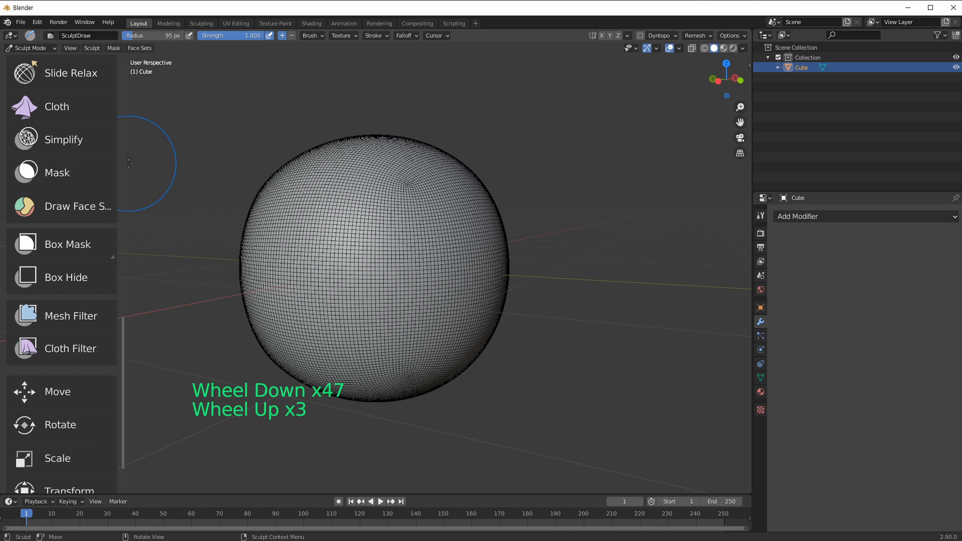
{"action": "left_click_drag", "start_coordinate": [124, 165], "coordinate": [164, 162]}
{"action": "mouse_move", "coordinate": [163, 163]}
{"action": "middle_mouse_down", "text": "ctrl"}
{"action": "mouse_move", "coordinate": [118, 157]}
{"action": "mouse_move", "coordinate": [118, 166]}
{"action": "middle_mouse_up", "text": "ctrl"}
{"action": "scroll", "coordinate": [86, 233], "scroll_direction": "up", "scroll_amount": 5}
{"action": "scroll", "coordinate": [61, 115], "scroll_direction": "down", "scroll_amount": 5}
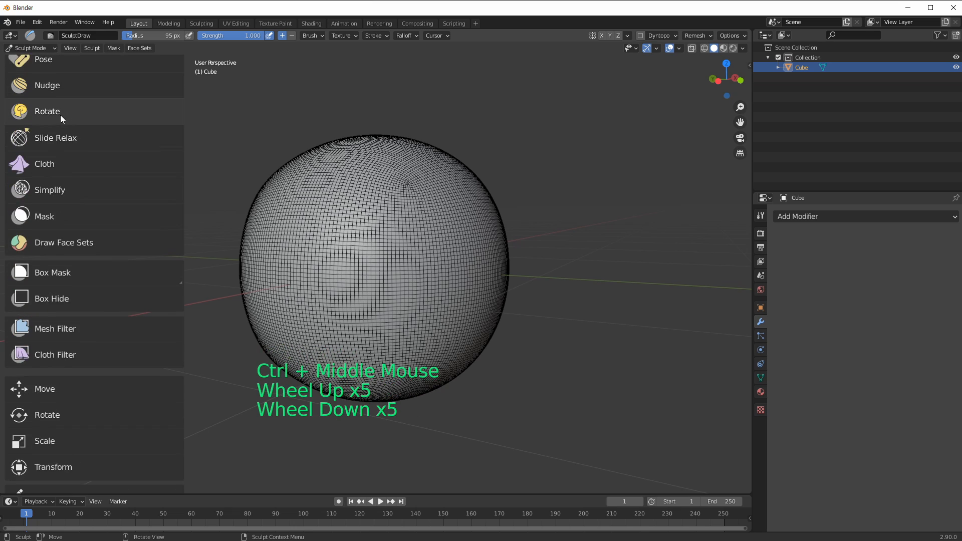
{"action": "scroll", "coordinate": [58, 120], "scroll_direction": "down", "scroll_amount": 3}
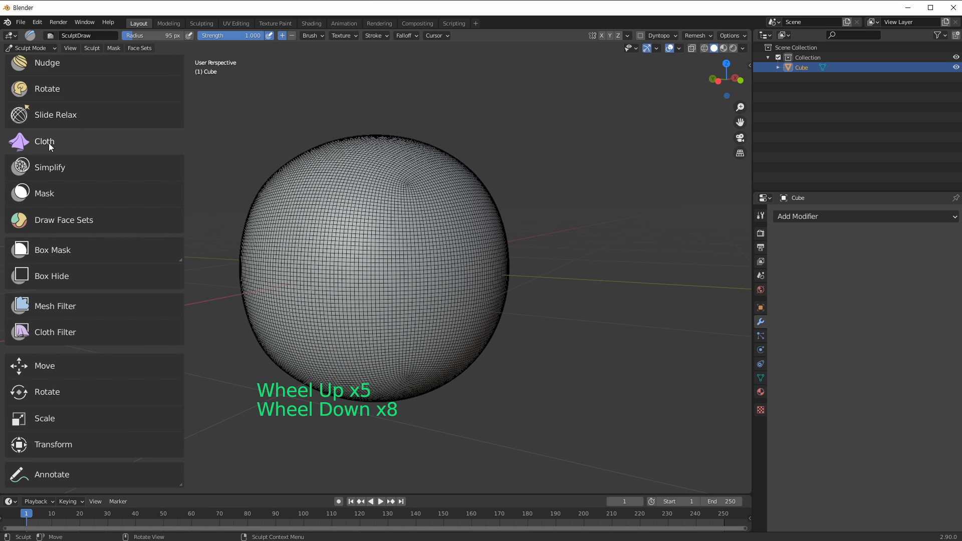
{"action": "scroll", "coordinate": [52, 240], "scroll_direction": "down", "scroll_amount": 3}
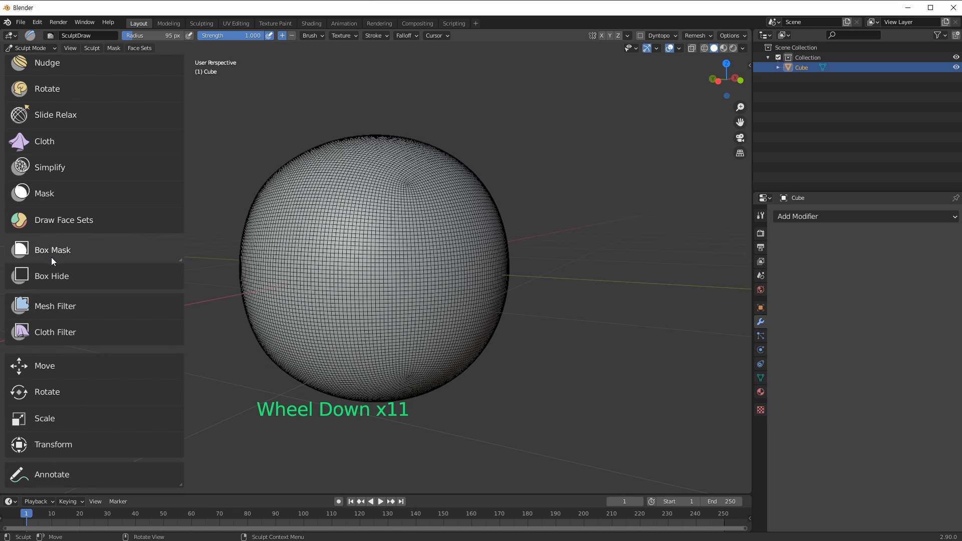
{"action": "left_click", "coordinate": [45, 330]}
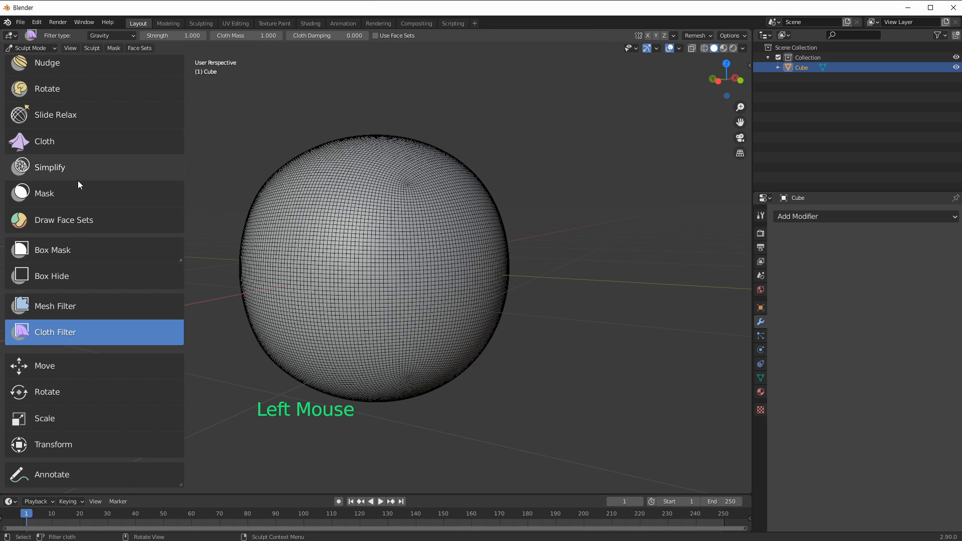
Step: Activate the Mask brush and set its radius to 60 px and its strength to 1.000
{"action": "key", "text": "m"}
{"action": "mouse_move", "coordinate": [544, 249]}
{"action": "middle_mouse_down"}
{"action": "mouse_move", "coordinate": [461, 193]}
{"action": "mouse_move", "coordinate": [440, 226]}
{"action": "mouse_move", "coordinate": [450, 241]}
{"action": "mouse_move", "coordinate": [518, 269]}
{"action": "middle_mouse_up"}
{"action": "key", "text": "f"}
{"action": "left_click", "coordinate": [451, 172]}
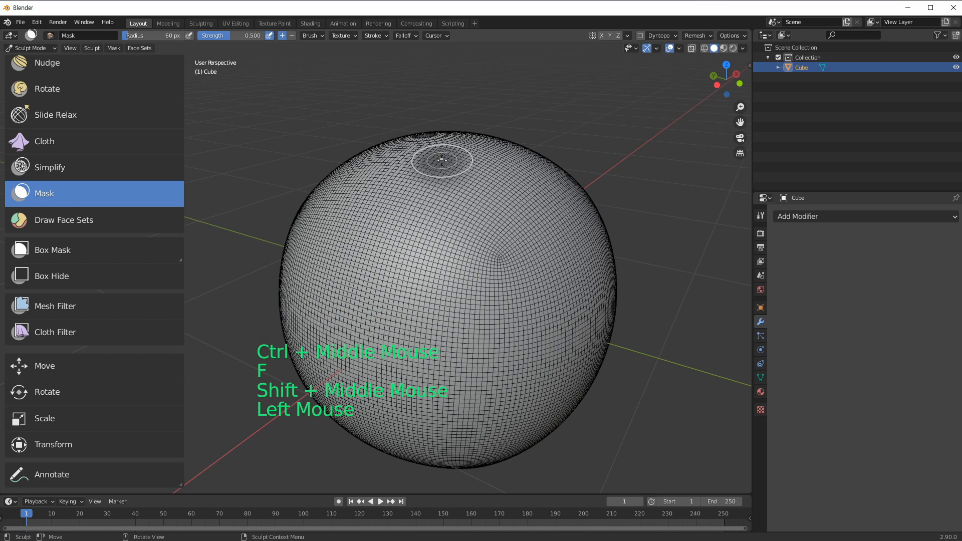
{"action": "left_click", "coordinate": [445, 156]}
{"action": "left_click_drag", "start_coordinate": [246, 35], "coordinate": [269, 35]}
Step: Paint a small, dark circular mask on the top of the sphere
{"action": "left_click", "coordinate": [426, 173]}
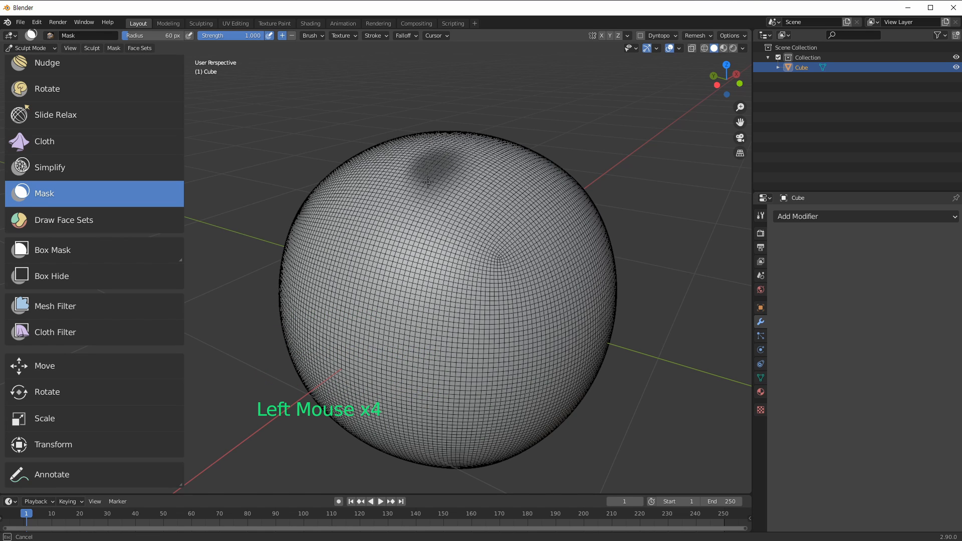
{"action": "left_click", "coordinate": [432, 159]}
{"action": "left_click", "coordinate": [437, 161]}
{"action": "left_click", "coordinate": [445, 164]}
{"action": "left_click", "coordinate": [443, 161]}
{"action": "left_click", "coordinate": [441, 159]}
{"action": "left_click", "coordinate": [440, 160]}
Step: Activate the Cloth Filter tool and bring up its settings in the sidebar, listing the available filter types
{"action": "middle_click_drag", "start_coordinate": [440, 160], "coordinate": [434, 184]}
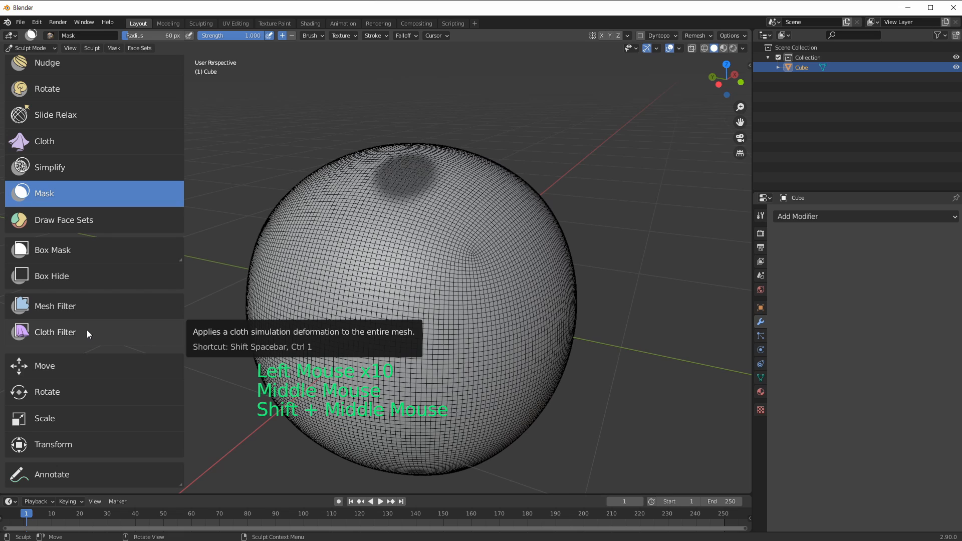
{"action": "left_click", "coordinate": [86, 330]}
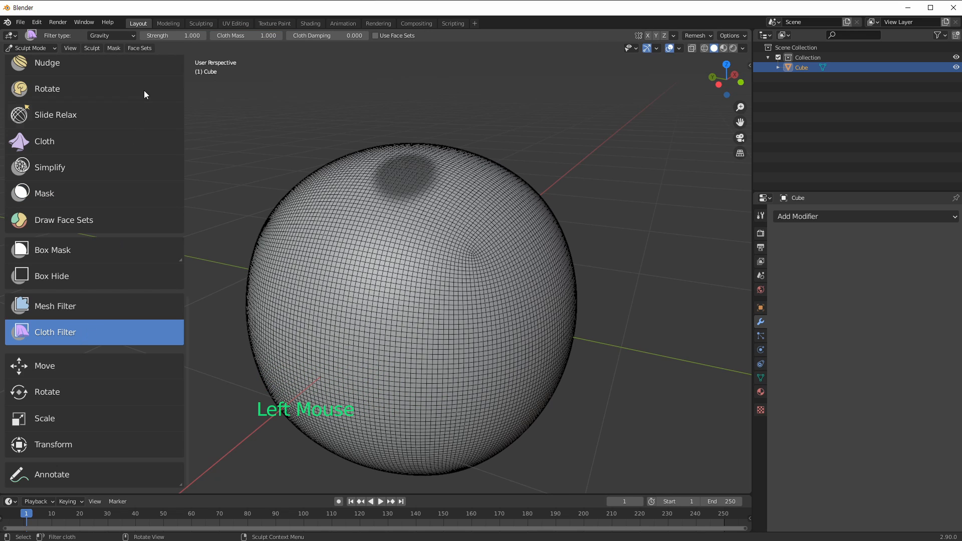
{"action": "key", "text": "n"}
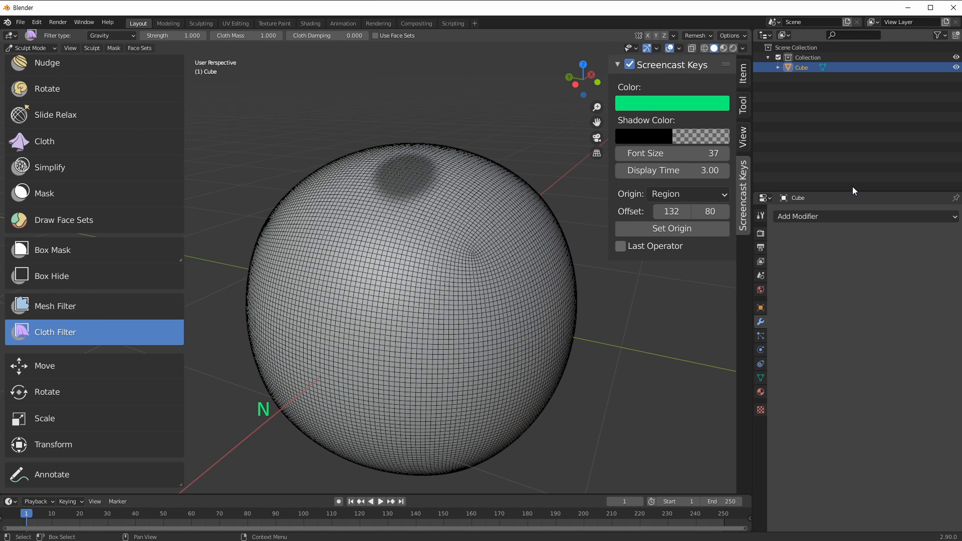
{"action": "left_click", "coordinate": [744, 106]}
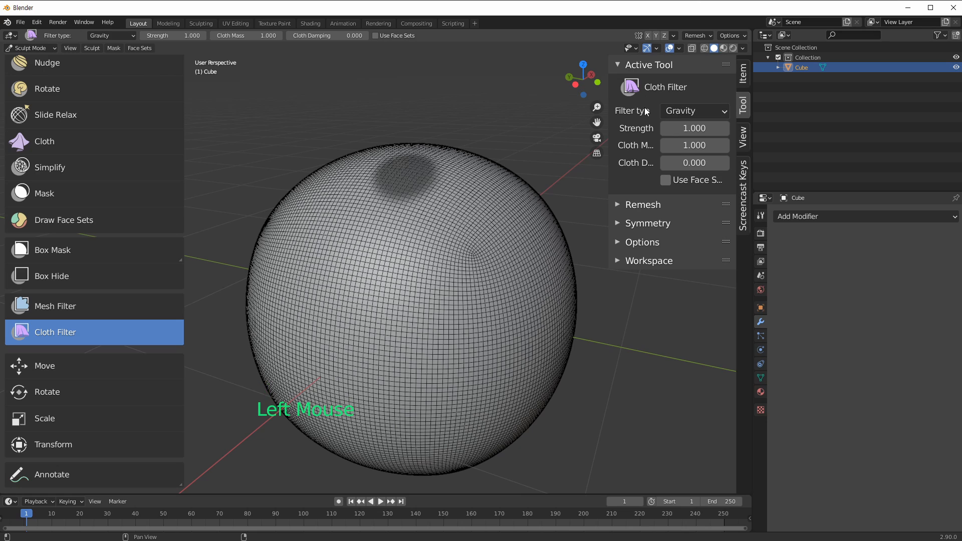
{"action": "left_click", "coordinate": [702, 110]}
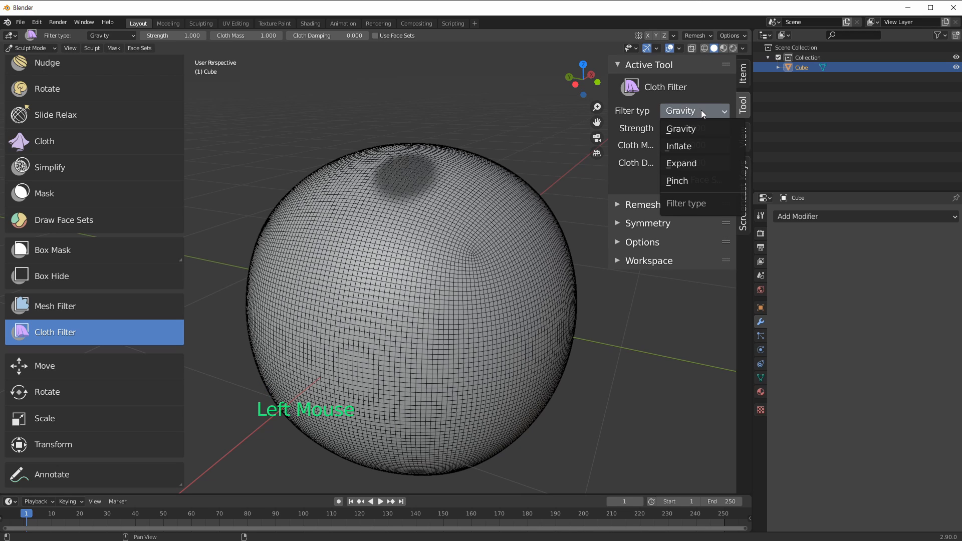
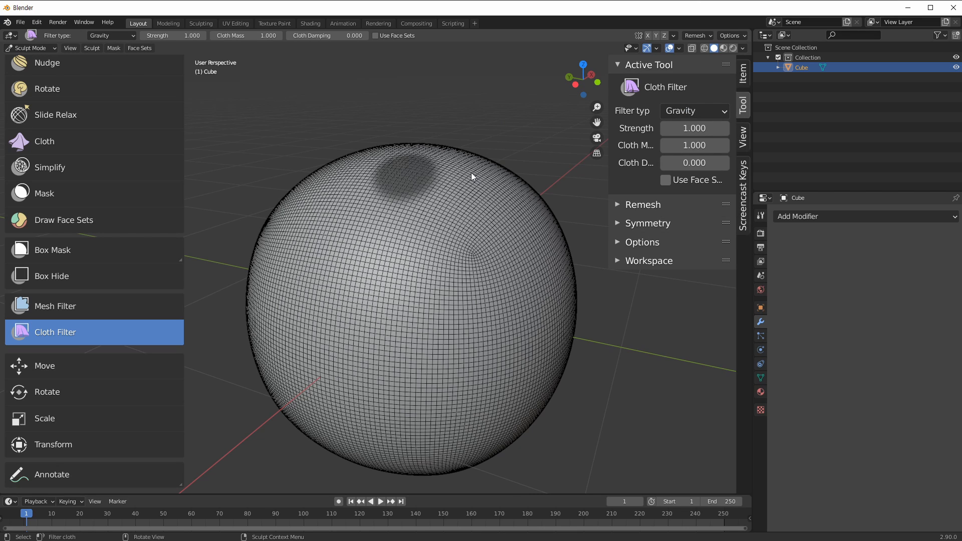
Step: Try the Gravity cloth filter on the masked sphere with no cloth damping, and undo it
{"action": "left_click", "coordinate": [479, 140]}
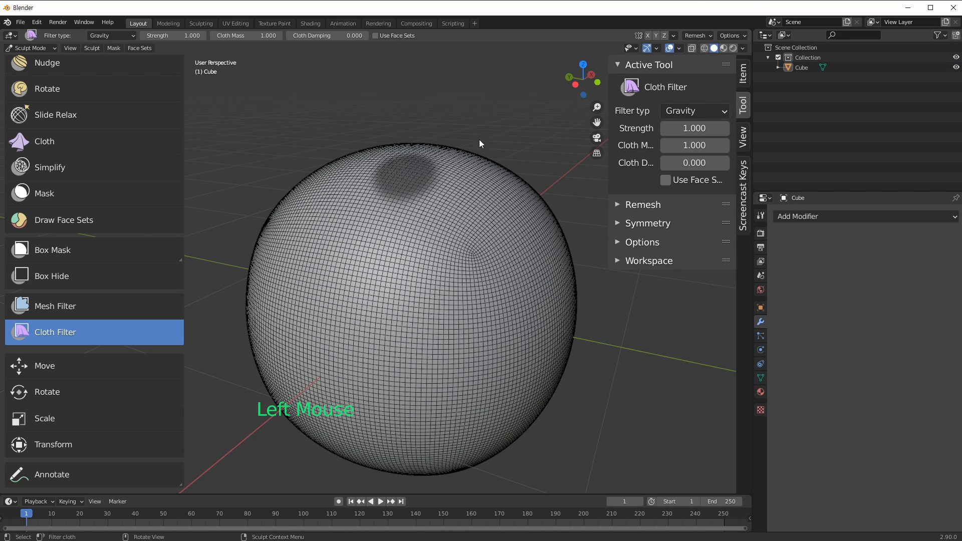
{"action": "middle_click_drag", "start_coordinate": [523, 139], "coordinate": [480, 128], "text": "shift"}
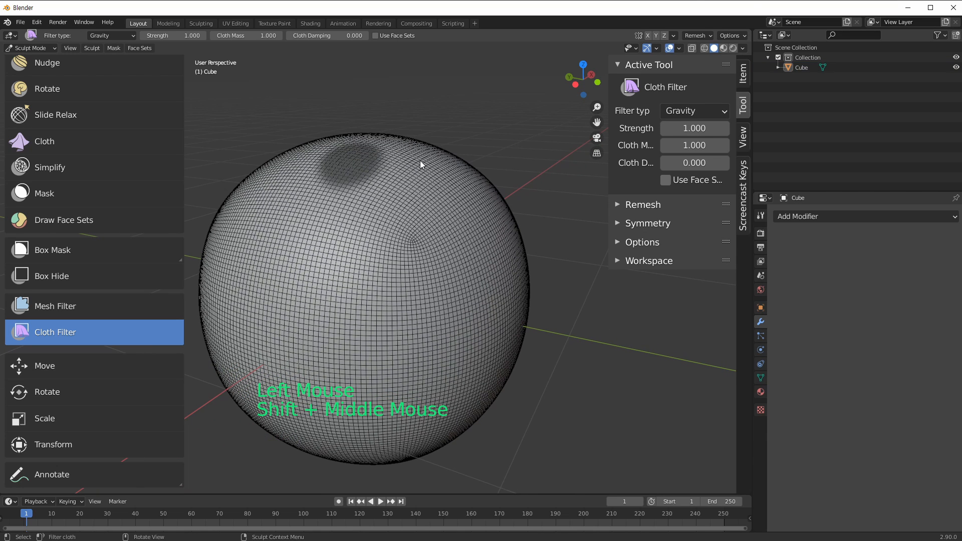
{"action": "middle_click_drag", "start_coordinate": [442, 199], "coordinate": [452, 220], "text": "shift"}
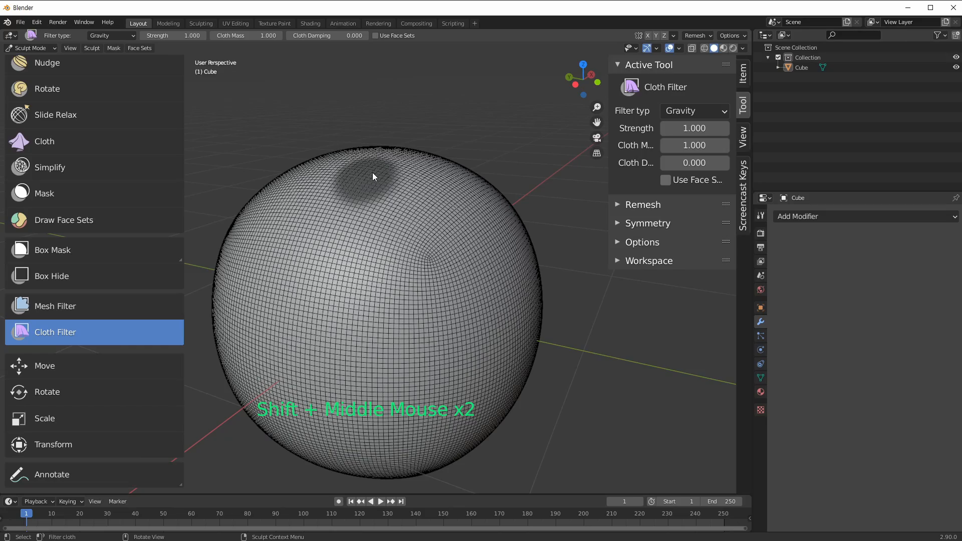
{"action": "left_click_drag", "start_coordinate": [372, 172], "coordinate": [498, 179]}
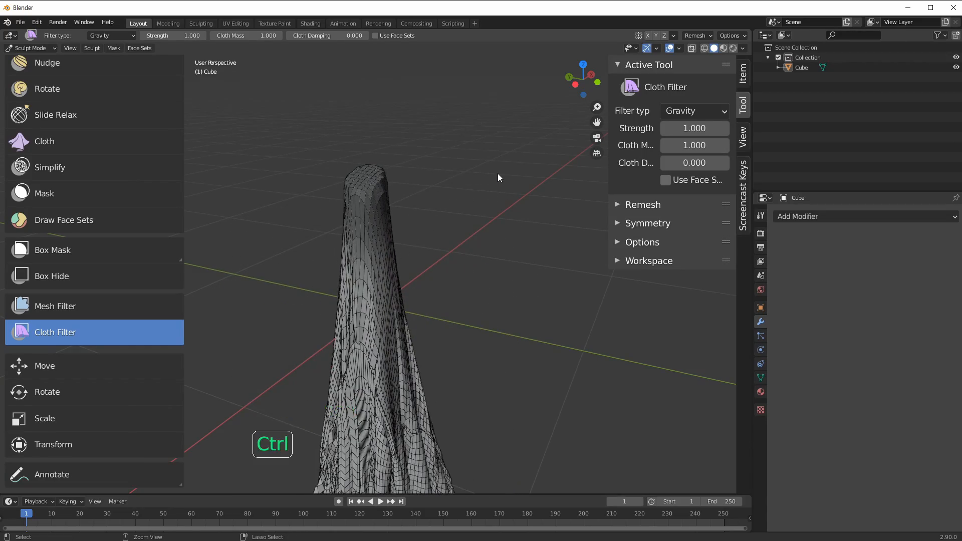
{"action": "key", "text": "ctrl+z"}
{"action": "middle_click_drag", "start_coordinate": [499, 178], "coordinate": [432, 170], "text": "shift"}
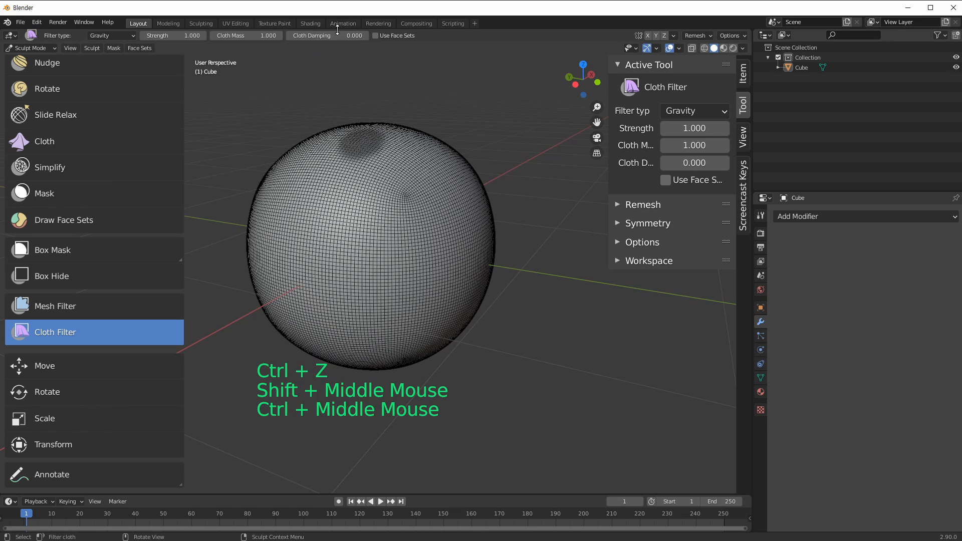
Step: Set the Cloth Filter's damping to 0.200
{"action": "left_click", "coordinate": [312, 36]}
{"action": "type", "text": ".2"}
{"action": "key", "text": "Return"}
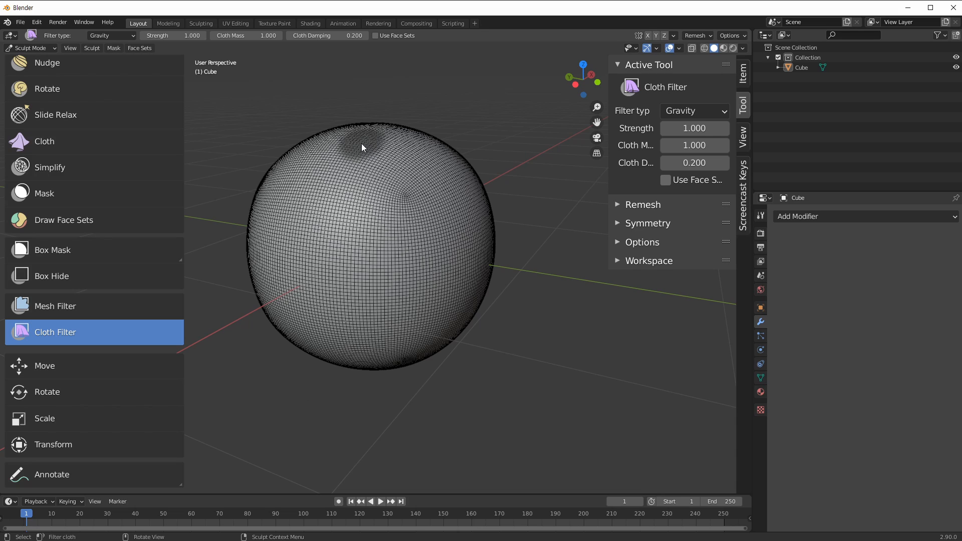
Step: Try the Gravity cloth filter on the sphere several times with the damping applied, undoing each attempt
{"action": "left_click_drag", "start_coordinate": [362, 143], "coordinate": [305, 146]}
{"action": "key", "text": "ctrl+z"}
{"action": "left_click_drag", "start_coordinate": [376, 151], "coordinate": [529, 146]}
{"action": "key", "text": "ctrl+z"}
{"action": "left_click_drag", "start_coordinate": [388, 149], "coordinate": [742, 189]}
{"action": "middle_click_drag", "start_coordinate": [268, 225], "coordinate": [263, 282], "text": "ctrl"}
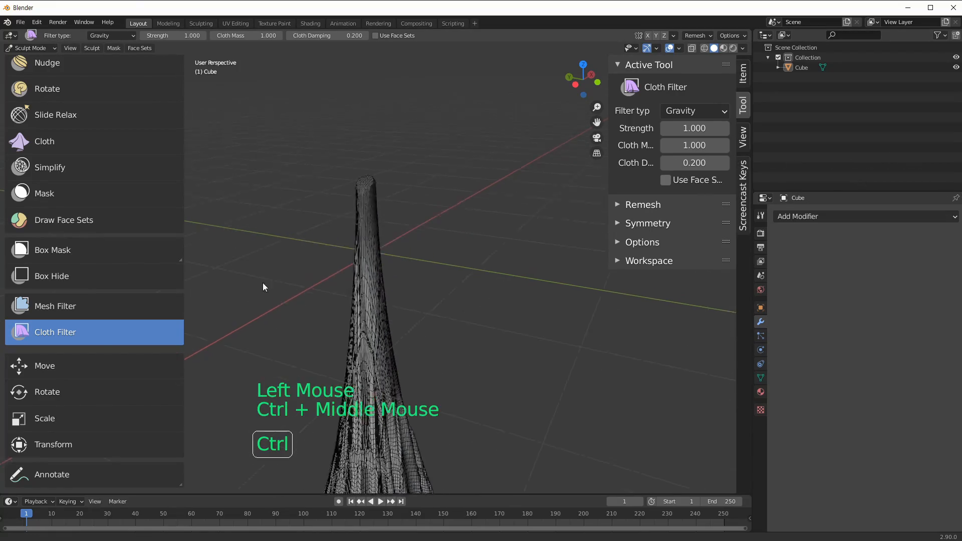
{"action": "mouse_move", "coordinate": [359, 173]}
{"action": "middle_mouse_down", "text": "ctrl"}
{"action": "mouse_move", "coordinate": [366, 254]}
{"action": "mouse_move", "coordinate": [377, 224]}
{"action": "mouse_move", "coordinate": [374, 175]}
{"action": "middle_mouse_up", "text": "ctrl"}
{"action": "key", "text": "ctrl+z"}
Step: Apply the Gravity cloth filter until the sphere sags into a folded pouch hanging from its masked top
{"action": "left_click_drag", "start_coordinate": [372, 153], "coordinate": [497, 209]}
{"action": "middle_click_drag", "start_coordinate": [497, 209], "coordinate": [380, 173]}
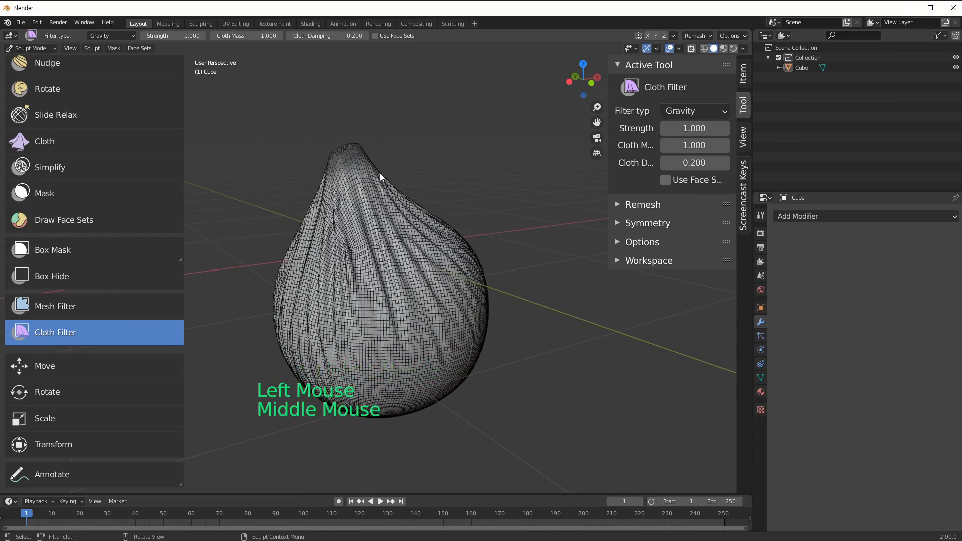
{"action": "left_click_drag", "start_coordinate": [380, 173], "coordinate": [451, 286]}
{"action": "middle_click_drag", "start_coordinate": [378, 195], "coordinate": [553, 188]}
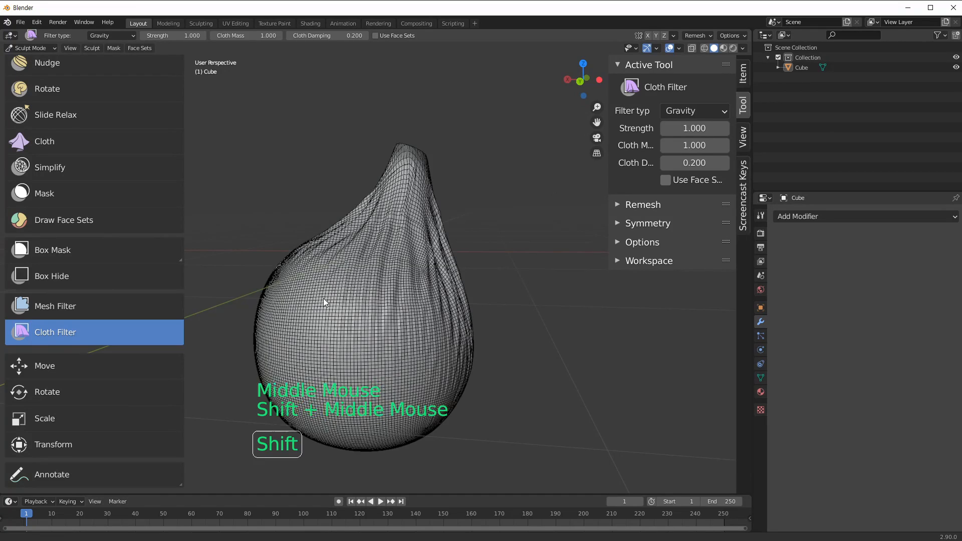
{"action": "middle_click_drag", "start_coordinate": [324, 299], "coordinate": [403, 199], "text": "shift"}
{"action": "key", "text": "m"}
{"action": "left_click", "coordinate": [366, 286]}
{"action": "left_click", "coordinate": [365, 273]}
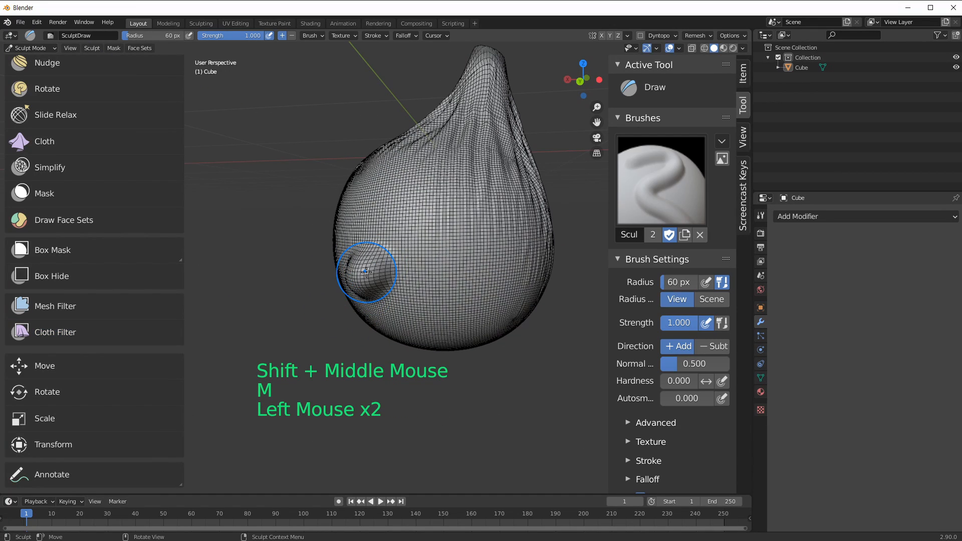
{"action": "key", "text": "ctrl+z"}
{"action": "key", "text": "ctrl+z"}
Step: Paint a second circular mask on the lower side of the pouch with the 60 px Mask brush
{"action": "key", "text": "m"}
{"action": "left_click", "coordinate": [371, 279]}
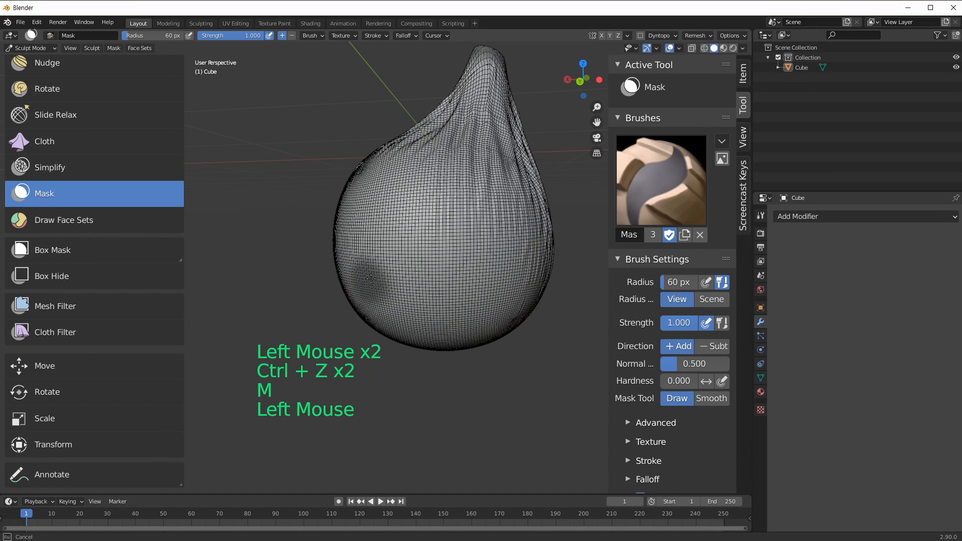
{"action": "middle_click_drag", "start_coordinate": [363, 279], "coordinate": [370, 277]}
Step: Switch from the Mask brush back to the Cloth Filter tool
{"action": "key", "text": "ctrl+1"}
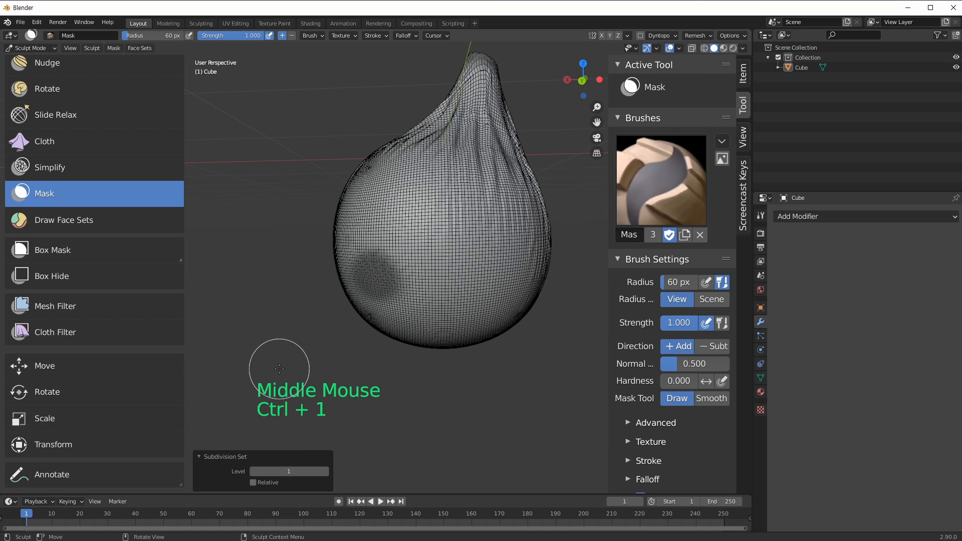
{"action": "key", "text": "ctrl+0"}
{"action": "scroll", "coordinate": [95, 349], "scroll_direction": "down", "scroll_amount": 5}
{"action": "left_click", "coordinate": [55, 333]}
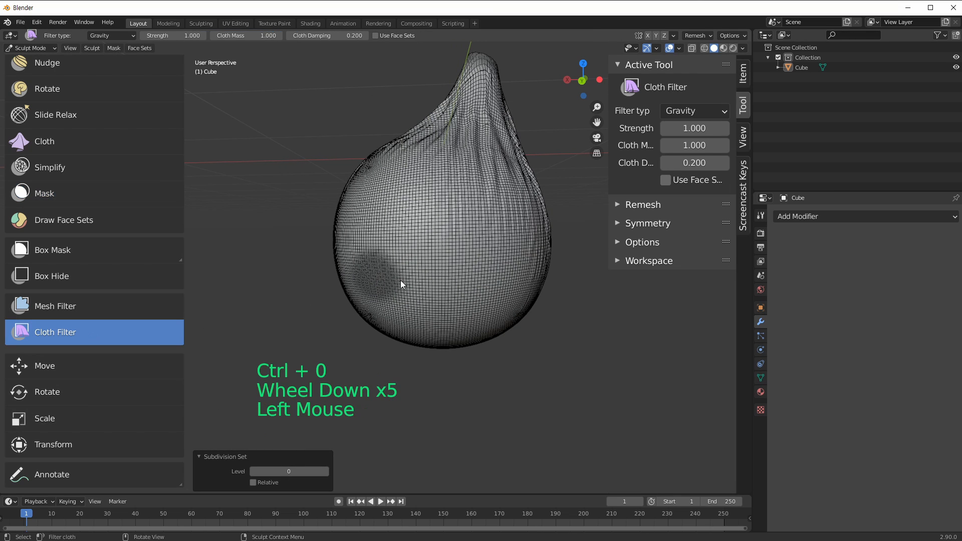
Step: Try the Gravity cloth filter on the pouch with both masked spots pinned, undoing each attempt
{"action": "middle_click_drag", "start_coordinate": [380, 283], "coordinate": [345, 287], "text": "shift"}
{"action": "left_click_drag", "start_coordinate": [345, 288], "coordinate": [513, 306]}
{"action": "key", "text": "ctrl+z"}
{"action": "middle_click_drag", "start_coordinate": [471, 310], "coordinate": [413, 293]}
{"action": "middle_click_drag", "start_coordinate": [311, 242], "coordinate": [421, 265]}
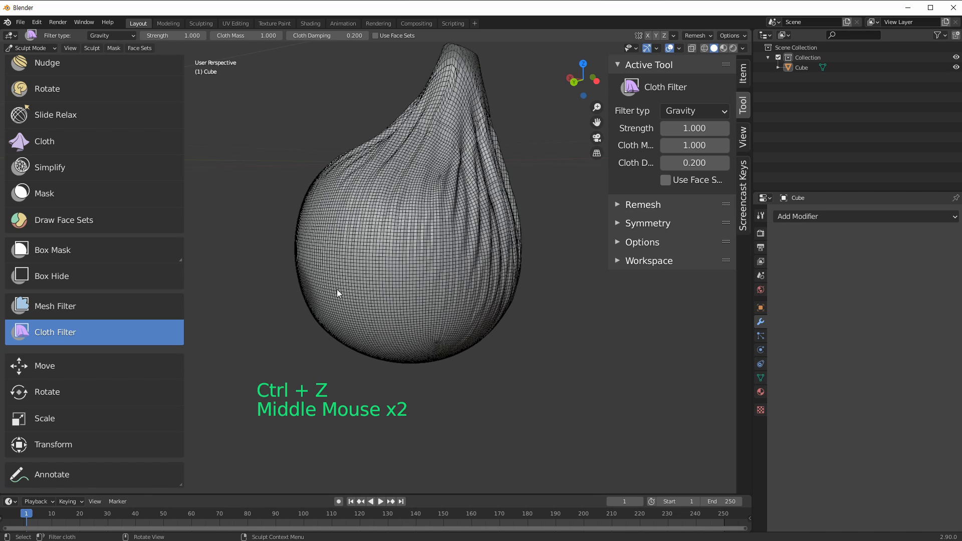
{"action": "middle_click_drag", "start_coordinate": [337, 292], "coordinate": [369, 247]}
{"action": "left_click_drag", "start_coordinate": [324, 257], "coordinate": [373, 254]}
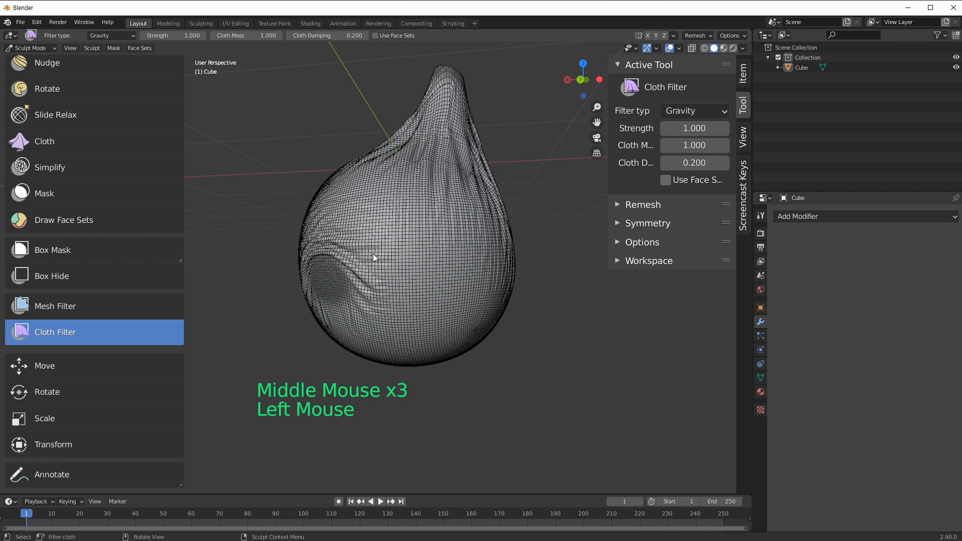
{"action": "key", "text": "ctrl+z"}
Step: Set the Cloth Filter type to Inflate, try it on the pouch and undo that first attempt
{"action": "left_click", "coordinate": [115, 35]}
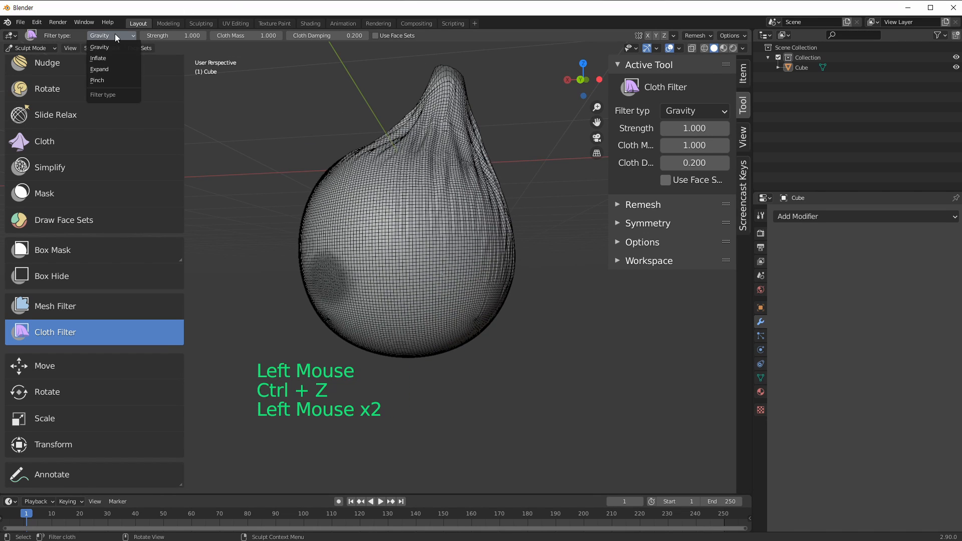
{"action": "left_click", "coordinate": [131, 59]}
{"action": "left_click_drag", "start_coordinate": [371, 242], "coordinate": [618, 236]}
{"action": "middle_click_drag", "start_coordinate": [618, 237], "coordinate": [428, 230]}
{"action": "key", "text": "ctrl+z"}
Step: Inflate the pouch with repeated Cloth Filter passes until dense, crumpled wrinkles cover its surface
{"action": "left_click_drag", "start_coordinate": [428, 230], "coordinate": [450, 235]}
{"action": "left_click_drag", "start_coordinate": [566, 245], "coordinate": [602, 246]}
{"action": "middle_click_drag", "start_coordinate": [423, 260], "coordinate": [401, 258]}
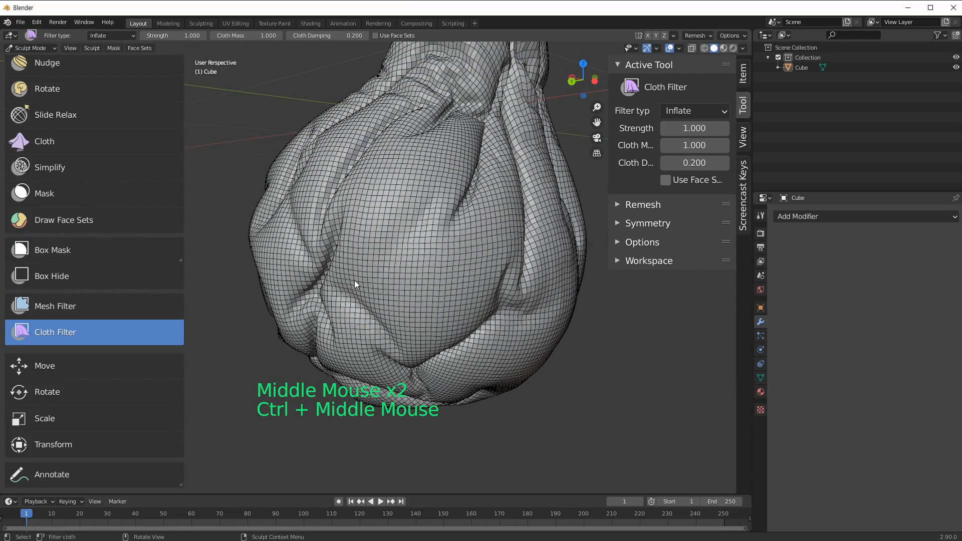
{"action": "middle_click_drag", "start_coordinate": [354, 281], "coordinate": [398, 278]}
{"action": "left_click_drag", "start_coordinate": [398, 278], "coordinate": [662, 230]}
{"action": "middle_click_drag", "start_coordinate": [416, 276], "coordinate": [536, 243]}
{"action": "left_click_drag", "start_coordinate": [537, 244], "coordinate": [500, 220]}
{"action": "middle_click_drag", "start_coordinate": [500, 220], "coordinate": [452, 236]}
{"action": "left_click_drag", "start_coordinate": [453, 236], "coordinate": [572, 231]}
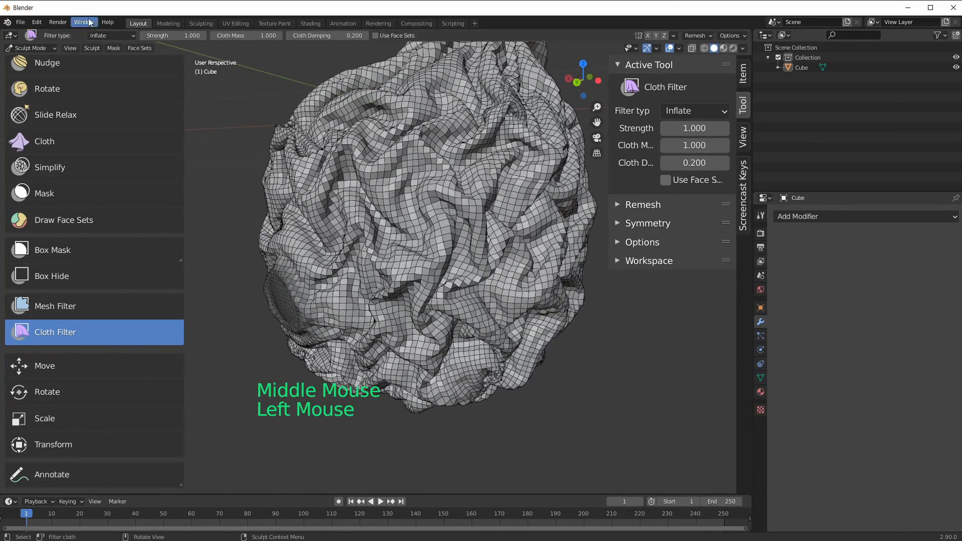
Step: Set the Cloth Filter type back to Gravity and stretch the wrinkled mesh downward from its masked top
{"action": "left_click", "coordinate": [119, 45]}
{"action": "left_click", "coordinate": [122, 37]}
{"action": "left_click", "coordinate": [119, 38]}
{"action": "left_click", "coordinate": [117, 47]}
{"action": "left_click_drag", "start_coordinate": [461, 211], "coordinate": [588, 224]}
{"action": "middle_click_drag", "start_coordinate": [587, 224], "coordinate": [441, 215]}
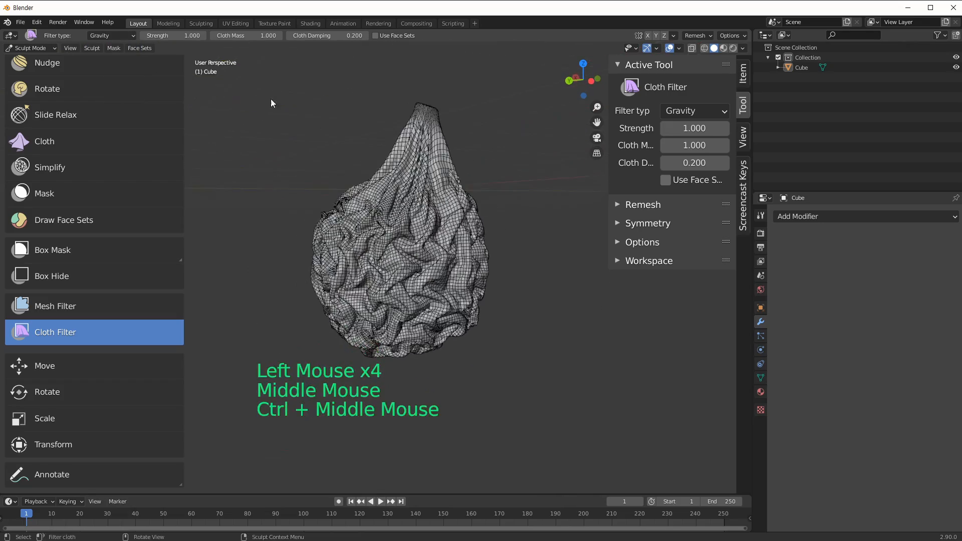
{"action": "left_click", "coordinate": [111, 35]}
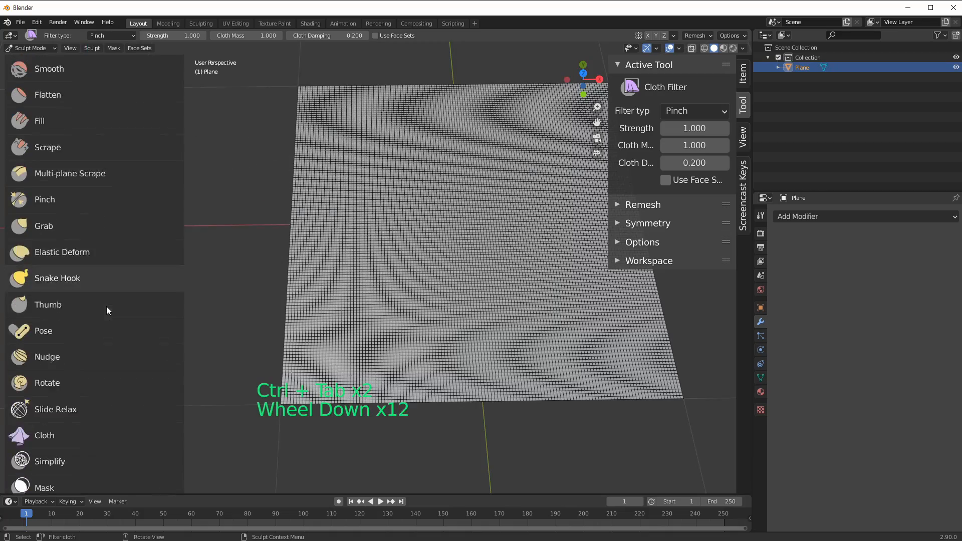
Step: Activate the Draw Face Sets brush for the dense plane and set its radius to 90 px
{"action": "scroll", "coordinate": [106, 306], "scroll_direction": "down", "scroll_amount": 3}
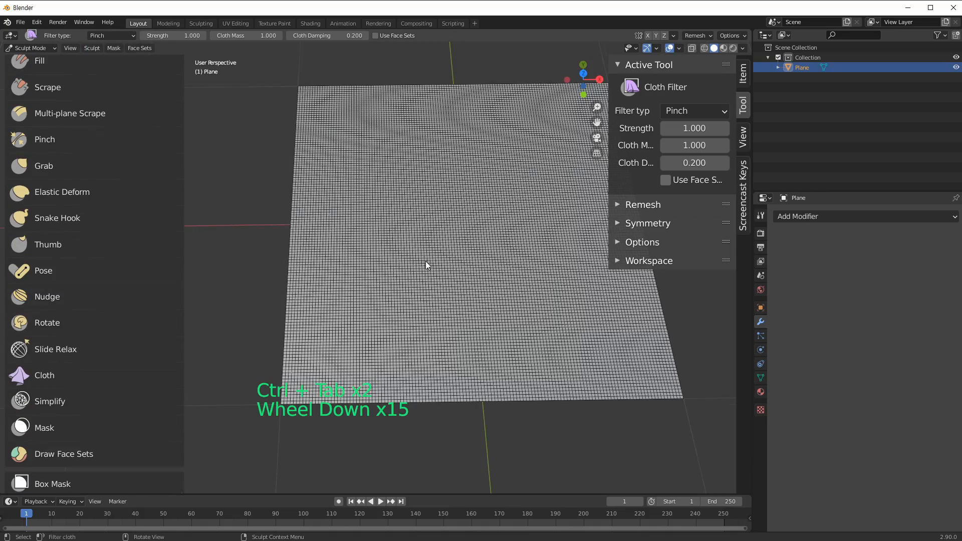
{"action": "middle_click_drag", "start_coordinate": [426, 261], "coordinate": [398, 266]}
{"action": "scroll", "coordinate": [137, 349], "scroll_direction": "down", "scroll_amount": 2}
{"action": "middle_click_drag", "start_coordinate": [376, 310], "coordinate": [414, 309]}
{"action": "scroll", "coordinate": [68, 347], "scroll_direction": "down", "scroll_amount": 3}
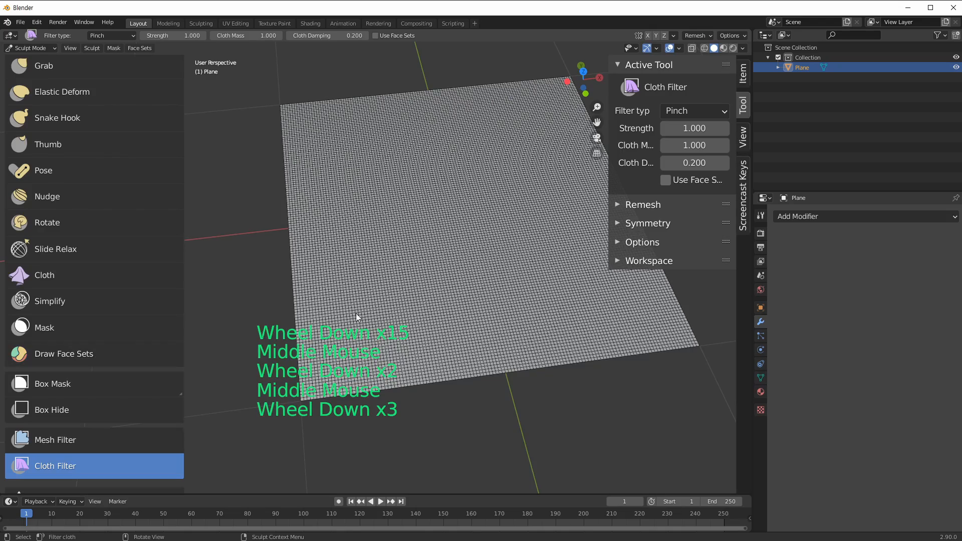
{"action": "middle_click_drag", "start_coordinate": [356, 314], "coordinate": [321, 331]}
{"action": "left_click", "coordinate": [103, 358]}
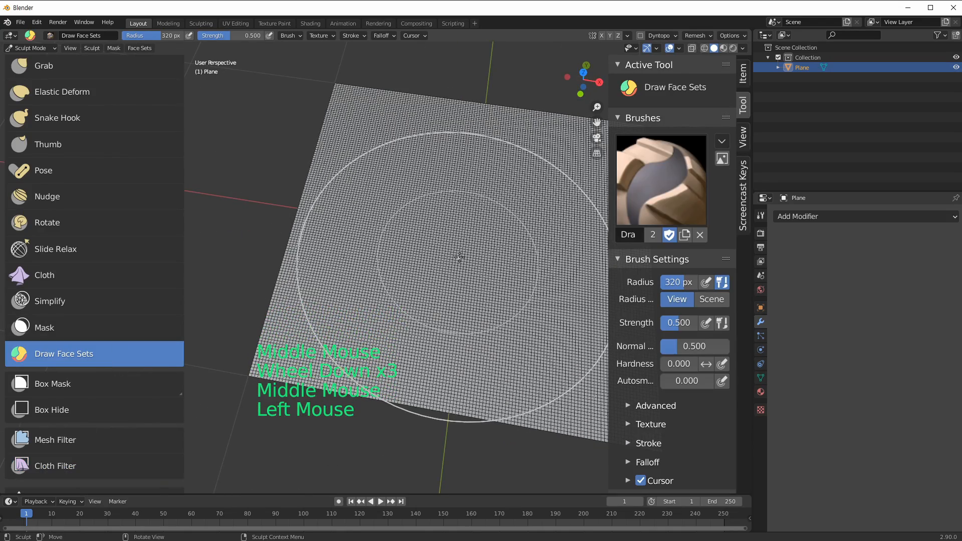
{"action": "key", "text": "f"}
{"action": "middle_click_drag", "start_coordinate": [345, 249], "coordinate": [413, 279]}
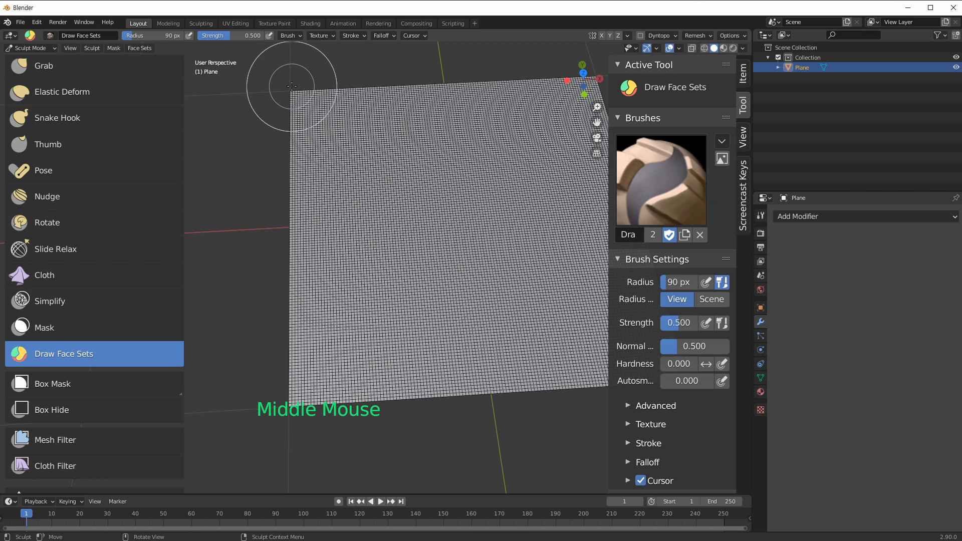
{"action": "scroll", "coordinate": [354, 176], "scroll_direction": "down", "scroll_amount": 1, "text": "shift"}
{"action": "middle_click_drag", "start_coordinate": [354, 175], "coordinate": [325, 173], "text": "shift"}
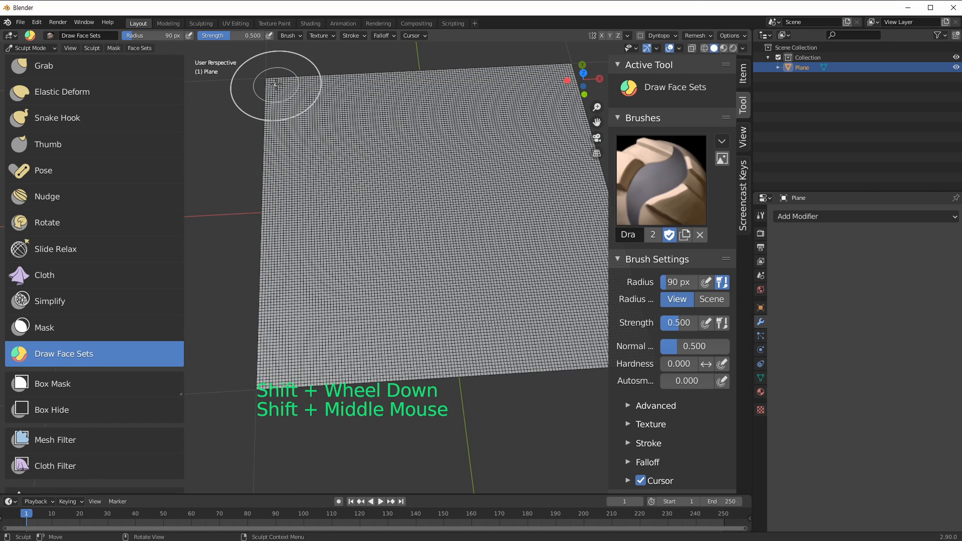
Step: Paint a wide face set strip down the plane's left side and a second, rounded face set overlapping the strip's lower inner edge
{"action": "left_click_drag", "start_coordinate": [276, 84], "coordinate": [278, 380]}
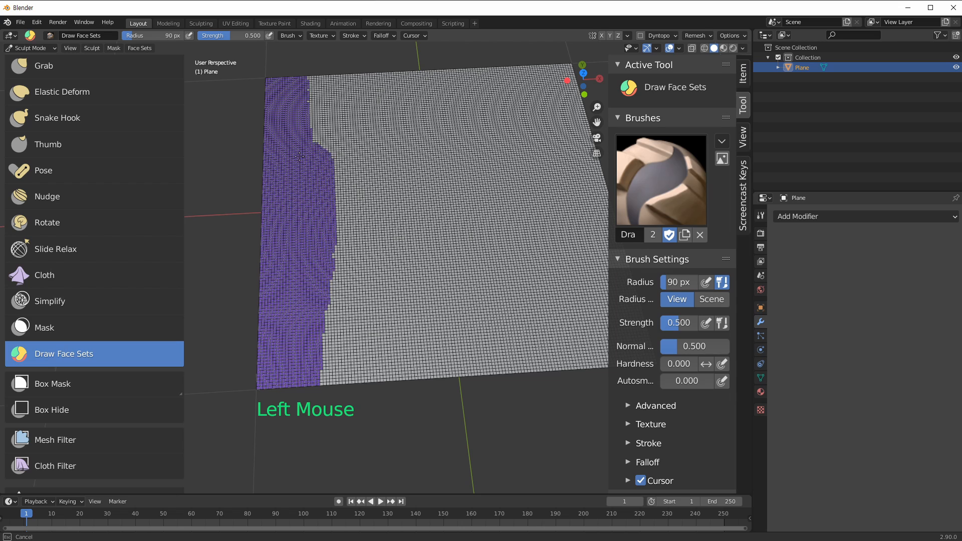
{"action": "left_click_drag", "start_coordinate": [306, 79], "coordinate": [328, 356]}
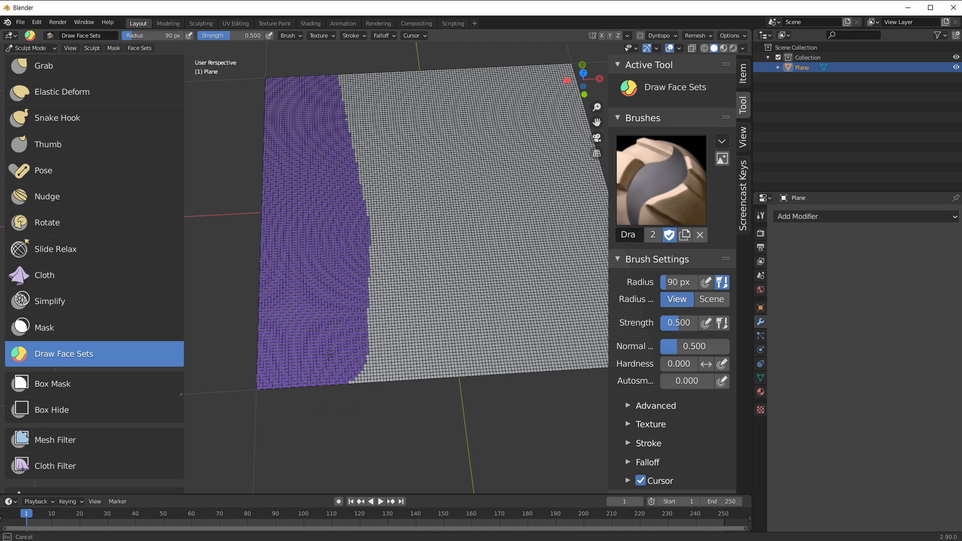
{"action": "left_click_drag", "start_coordinate": [362, 80], "coordinate": [344, 346]}
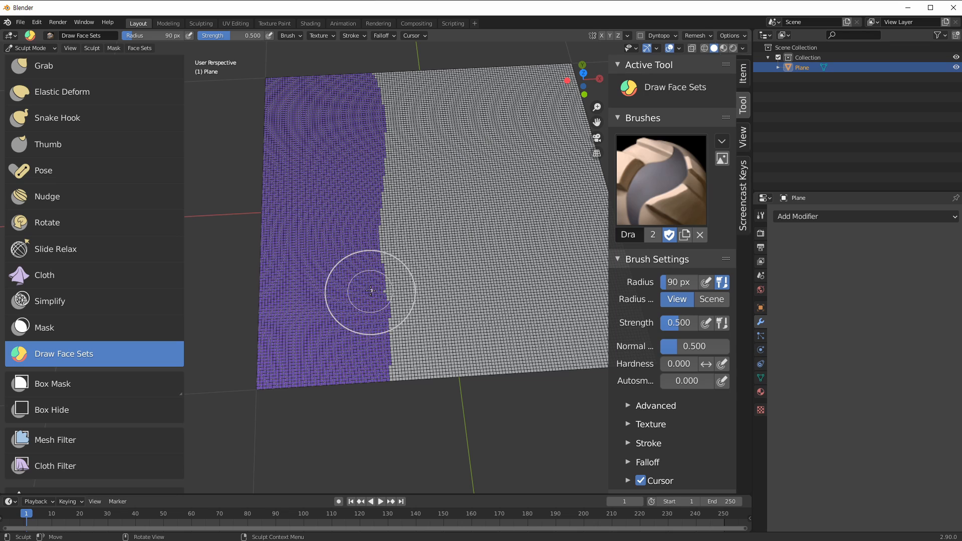
{"action": "left_click_drag", "start_coordinate": [371, 290], "coordinate": [336, 282]}
{"action": "right_click", "coordinate": [378, 268]}
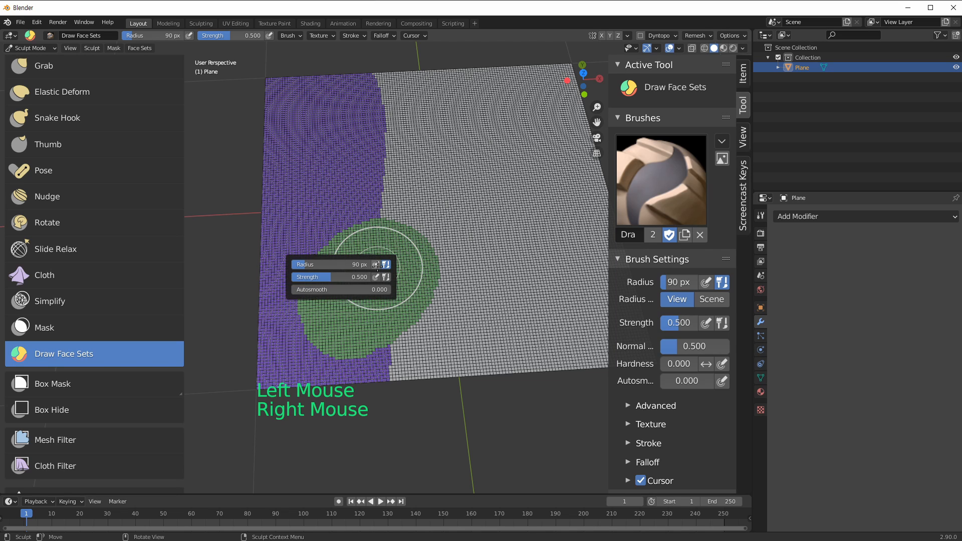
Step: Paint a ring of separate overlapping face sets around the green patch with single dabs and short strokes
{"action": "left_click_drag", "start_coordinate": [444, 194], "coordinate": [401, 227]}
{"action": "left_click", "coordinate": [363, 222]}
{"action": "left_click", "coordinate": [337, 193]}
{"action": "left_click", "coordinate": [332, 219]}
{"action": "left_click", "coordinate": [329, 229]}
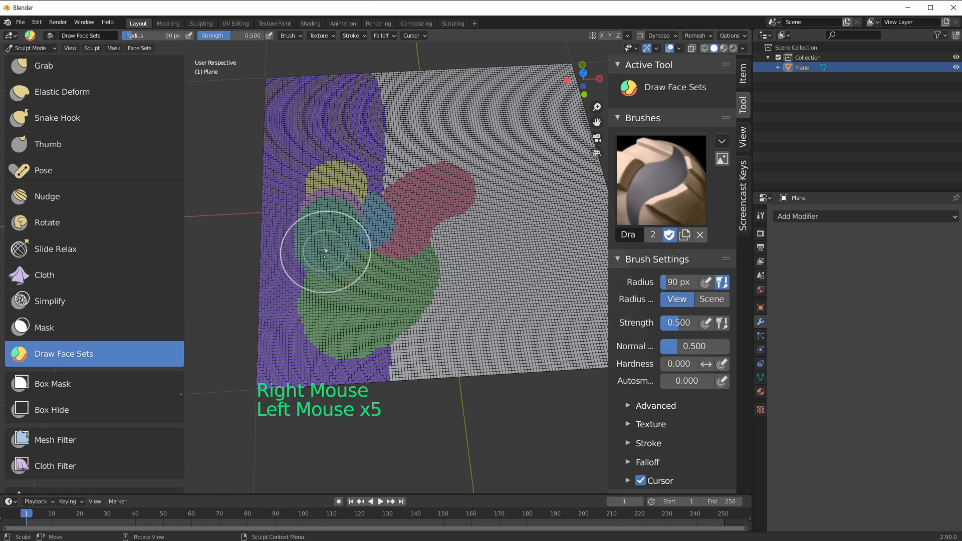
{"action": "left_click", "coordinate": [324, 264]}
{"action": "left_click_drag", "start_coordinate": [322, 283], "coordinate": [332, 300]}
{"action": "left_click", "coordinate": [357, 310]}
{"action": "left_click", "coordinate": [437, 340]}
{"action": "left_click", "coordinate": [470, 317]}
{"action": "left_click", "coordinate": [480, 286]}
{"action": "left_click", "coordinate": [471, 247]}
{"action": "left_click", "coordinate": [456, 211]}
{"action": "left_click", "coordinate": [414, 186]}
{"action": "left_click", "coordinate": [370, 171]}
{"action": "left_click", "coordinate": [317, 206]}
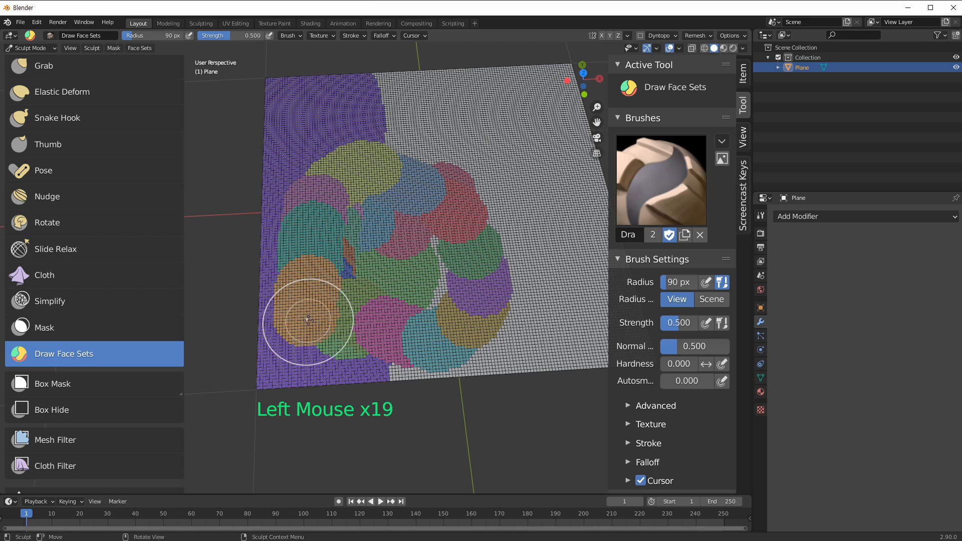
Step: Try covering the coloured patches with one large continuous face set, and undo it
{"action": "mouse_move", "coordinate": [546, 357]}
{"action": "left_mouse_down"}
{"action": "mouse_move", "coordinate": [381, 334]}
{"action": "mouse_move", "coordinate": [392, 250]}
{"action": "left_mouse_up"}
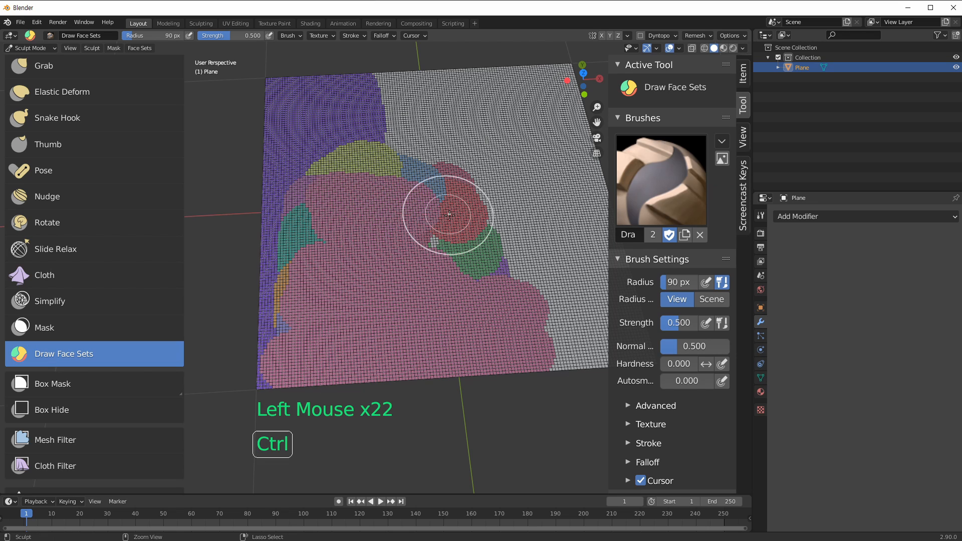
{"action": "key", "text": "ctrl+z"}
{"action": "key", "text": "ctrl+z"}
{"action": "key", "text": "ctrl+z"}
{"action": "key", "text": "ctrl+z"}
Step: Paint an elongated face set across the ring's middle and one large face set over most of the plane's left and centre
{"action": "left_click", "coordinate": [430, 318]}
{"action": "left_click_drag", "start_coordinate": [429, 317], "coordinate": [469, 296]}
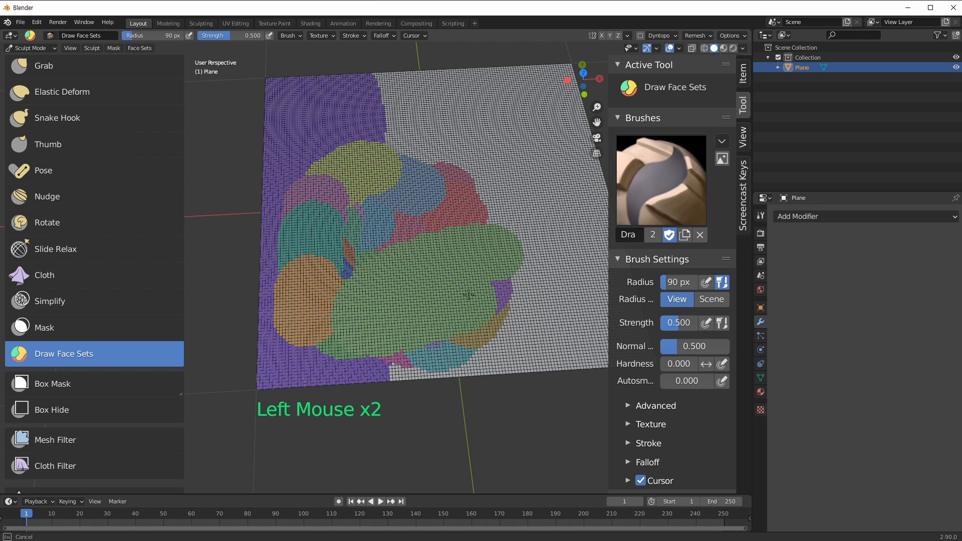
{"action": "mouse_move", "coordinate": [410, 185]}
{"action": "left_mouse_down"}
{"action": "mouse_move", "coordinate": [290, 336]}
{"action": "mouse_move", "coordinate": [479, 362]}
{"action": "left_mouse_up"}
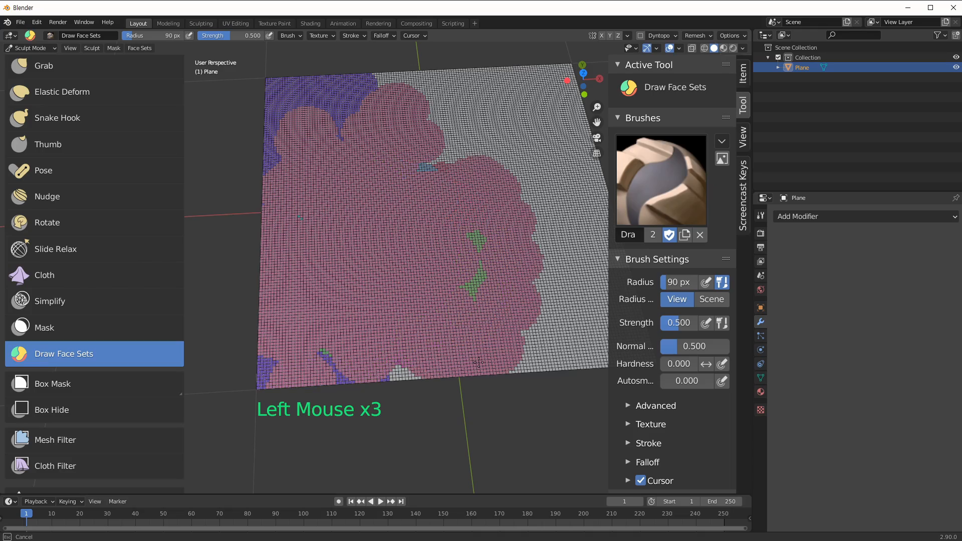
{"action": "left_click_drag", "start_coordinate": [410, 325], "coordinate": [446, 311]}
Step: Paint a rounded mask over the plane's far right corner with the Mask brush
{"action": "middle_click_drag", "start_coordinate": [478, 299], "coordinate": [353, 342], "text": "shift"}
{"action": "mouse_move", "coordinate": [435, 270]}
{"action": "middle_mouse_down"}
{"action": "mouse_move", "coordinate": [413, 275]}
{"action": "mouse_move", "coordinate": [418, 238]}
{"action": "middle_mouse_up"}
{"action": "key", "text": "m"}
{"action": "mouse_move", "coordinate": [405, 159]}
{"action": "left_mouse_down"}
{"action": "mouse_move", "coordinate": [374, 135]}
{"action": "mouse_move", "coordinate": [424, 111]}
{"action": "left_mouse_up"}
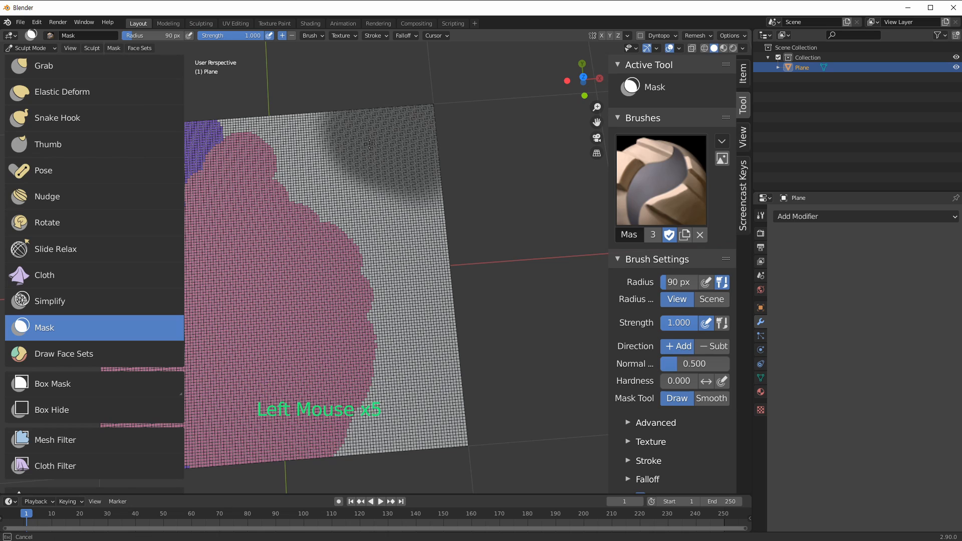
Step: Reactivate the Draw Face Sets brush and create a new face set from the masked corner
{"action": "left_click", "coordinate": [78, 353]}
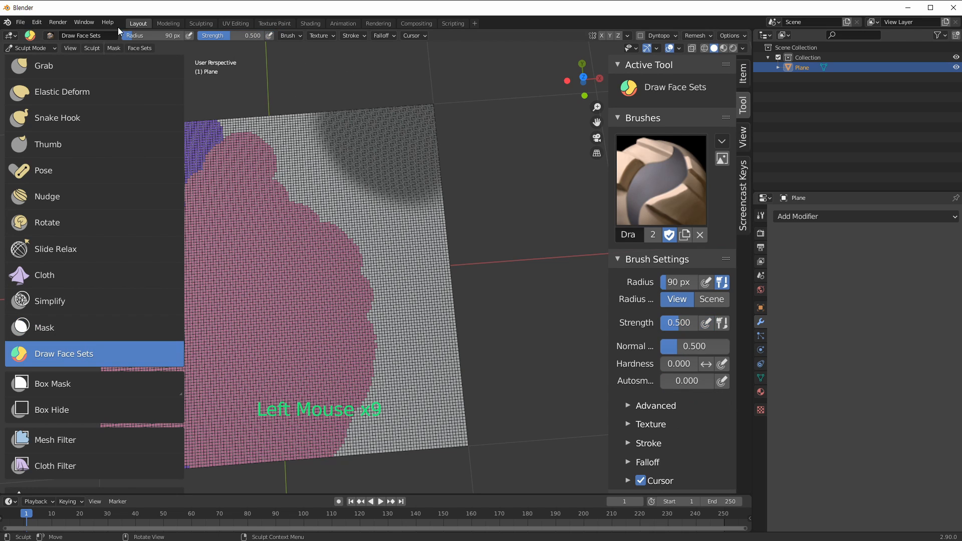
{"action": "left_click", "coordinate": [140, 49]}
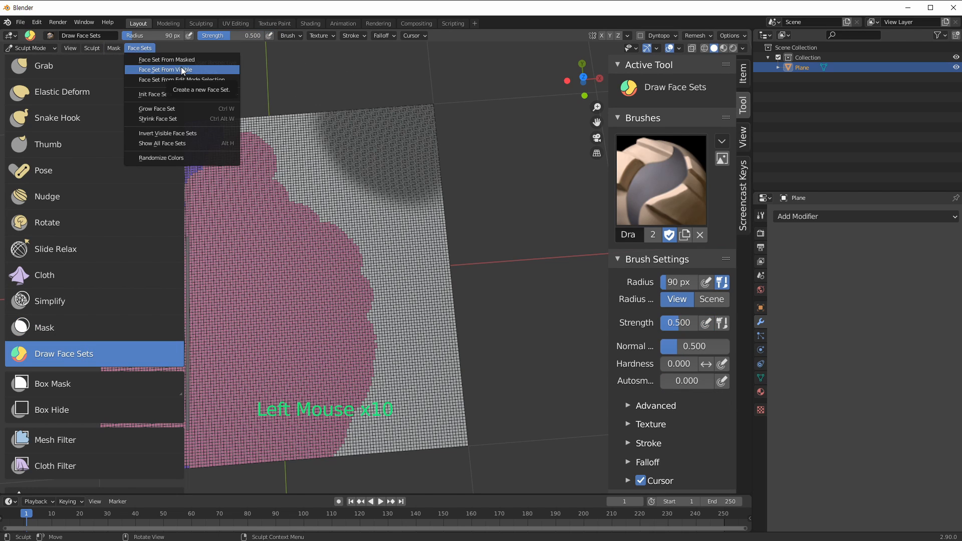
{"action": "left_click", "coordinate": [214, 61]}
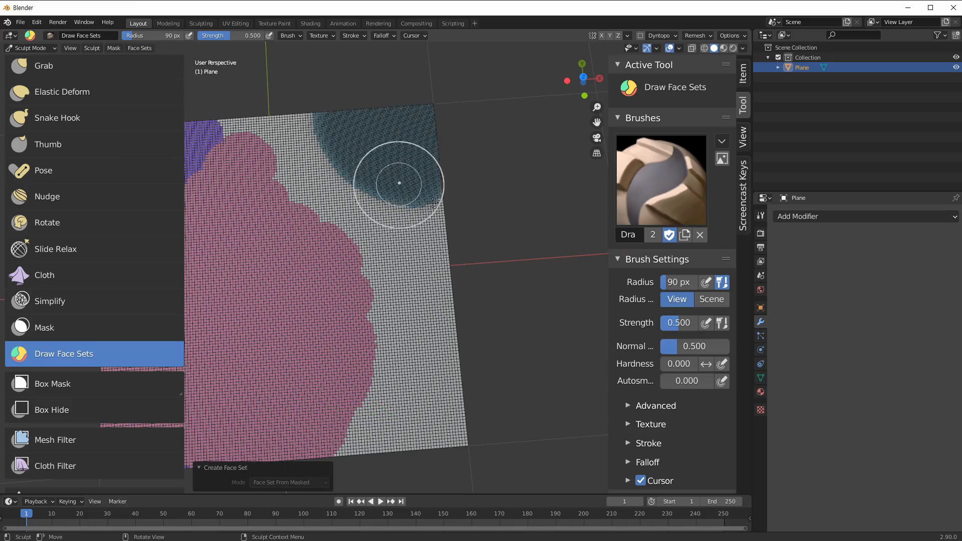
Step: Activate the Cloth Filter for the plane and set its filter type to Gravity
{"action": "middle_click_drag", "start_coordinate": [393, 184], "coordinate": [495, 278], "text": "shift"}
{"action": "middle_click_drag", "start_coordinate": [477, 157], "coordinate": [419, 230], "text": "shift"}
{"action": "middle_click_drag", "start_coordinate": [419, 229], "coordinate": [396, 226], "text": "ctrl"}
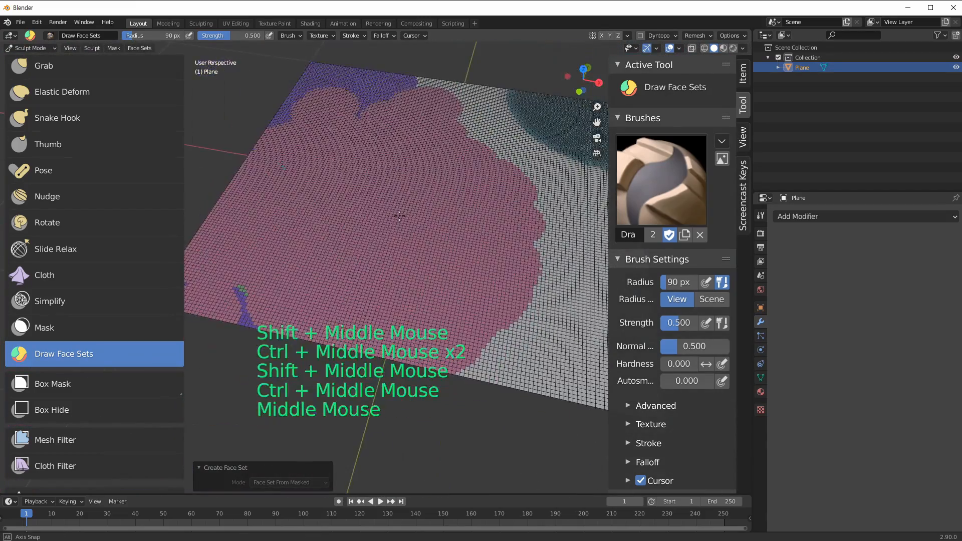
{"action": "left_click", "coordinate": [55, 466]}
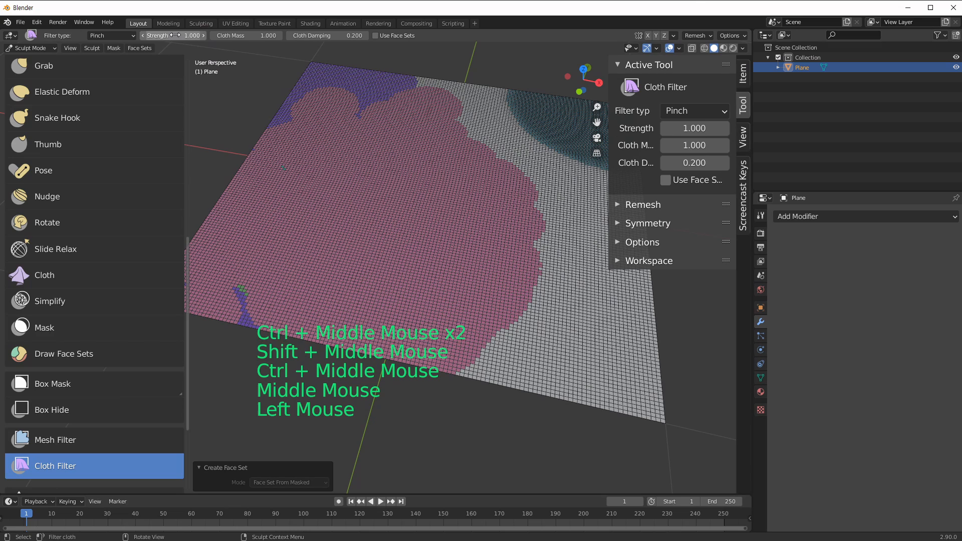
{"action": "left_click", "coordinate": [98, 36]}
{"action": "left_click", "coordinate": [103, 42]}
{"action": "middle_click_drag", "start_coordinate": [310, 160], "coordinate": [331, 173]}
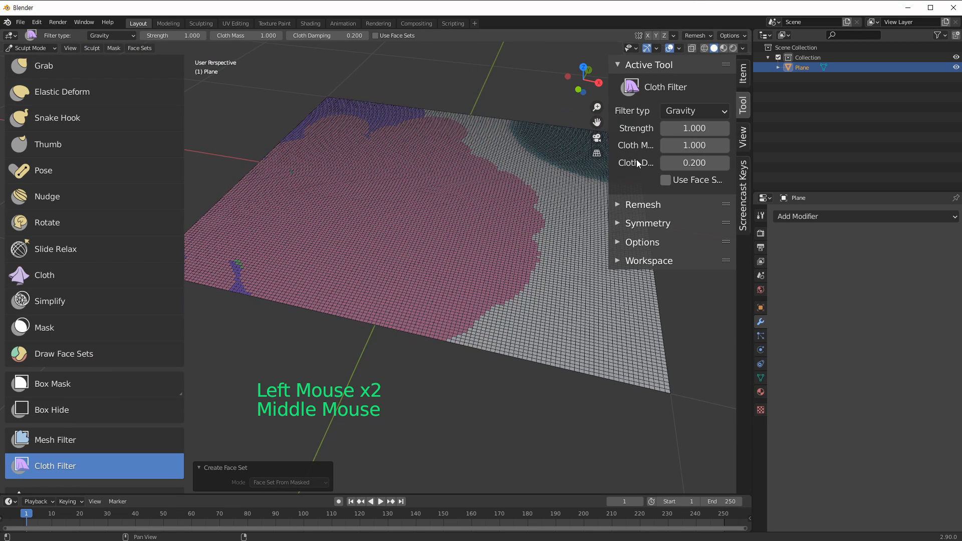
{"action": "middle_click_drag", "start_coordinate": [602, 201], "coordinate": [590, 186]}
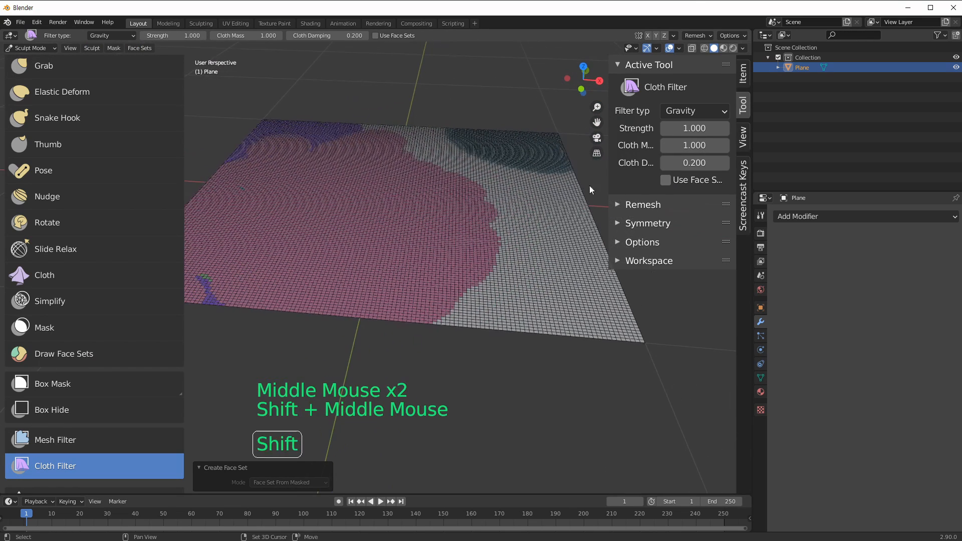
Step: Enable Use Face Sets and drape the plane downward into folds with several Gravity passes started on different face sets
{"action": "left_click", "coordinate": [665, 180]}
{"action": "middle_click_drag", "start_coordinate": [381, 221], "coordinate": [419, 234], "text": "shift"}
{"action": "left_click_drag", "start_coordinate": [419, 233], "coordinate": [560, 239]}
{"action": "middle_click_drag", "start_coordinate": [561, 239], "coordinate": [319, 258]}
{"action": "left_click_drag", "start_coordinate": [675, 266], "coordinate": [436, 205]}
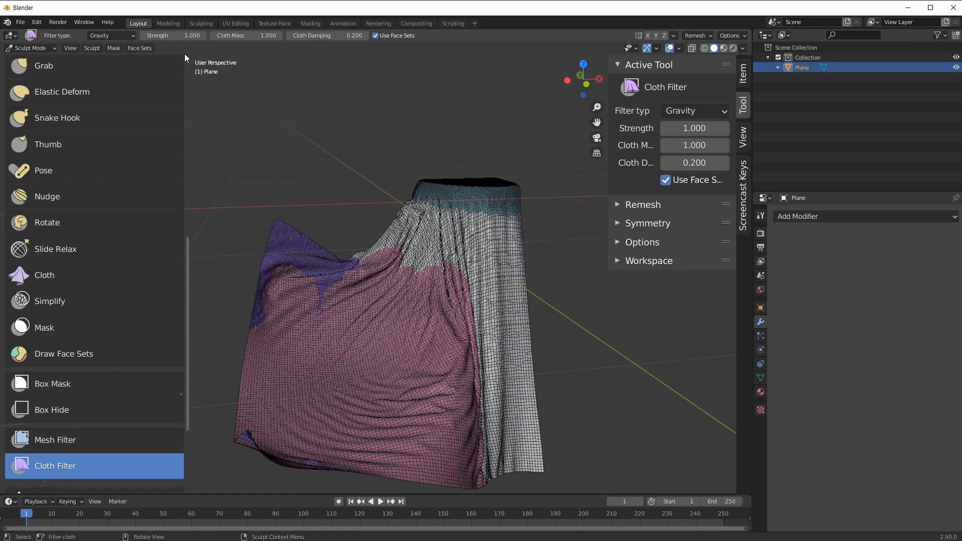
{"action": "middle_click_drag", "start_coordinate": [436, 206], "coordinate": [562, 250]}
{"action": "left_click_drag", "start_coordinate": [486, 254], "coordinate": [597, 274]}
{"action": "left_click_drag", "start_coordinate": [465, 293], "coordinate": [528, 347]}
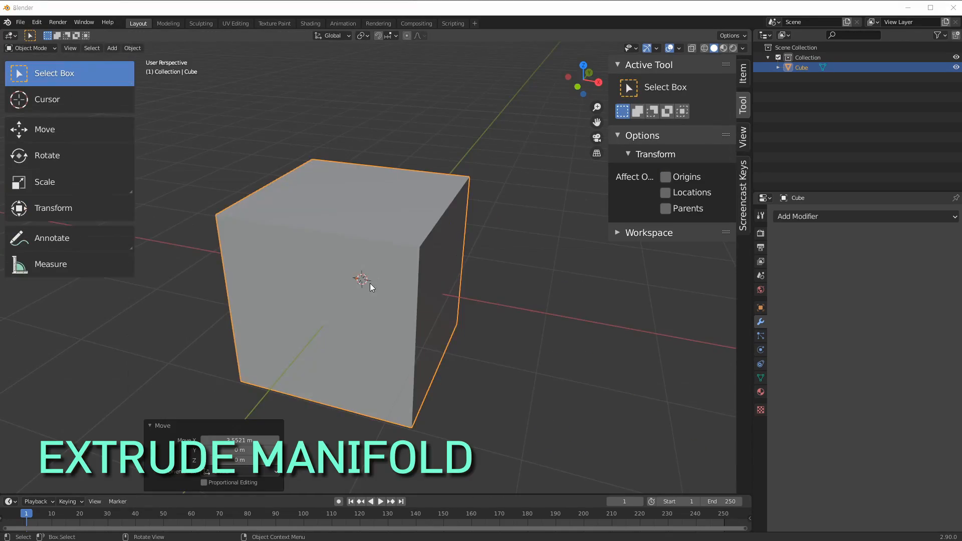
Step: Enter Edit Mode on the subdivided cube and activate the Extrude Manifold tool
{"action": "mouse_move", "coordinate": [370, 284]}
{"action": "middle_mouse_down"}
{"action": "mouse_move", "coordinate": [382, 259]}
{"action": "mouse_move", "coordinate": [362, 299]}
{"action": "mouse_move", "coordinate": [358, 277]}
{"action": "mouse_move", "coordinate": [326, 252]}
{"action": "mouse_move", "coordinate": [257, 250]}
{"action": "middle_mouse_up"}
{"action": "key", "text": "Tab"}
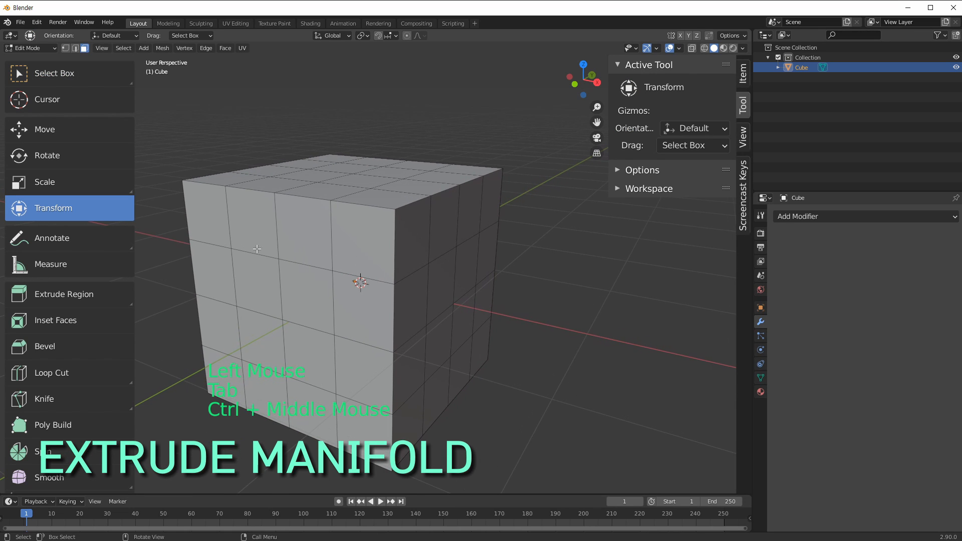
{"action": "left_click", "coordinate": [106, 299]}
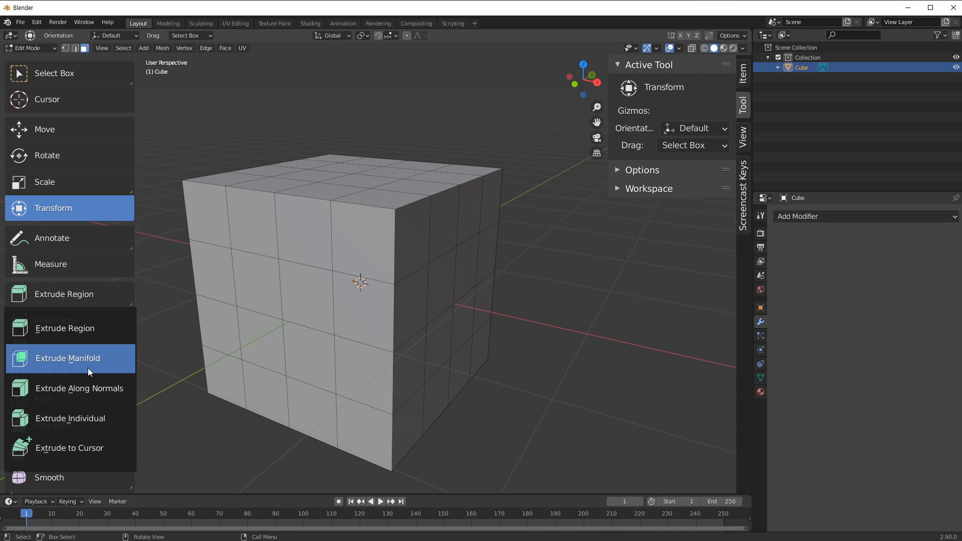
{"action": "left_click", "coordinate": [88, 368]}
{"action": "middle_click_drag", "start_coordinate": [401, 226], "coordinate": [442, 193]}
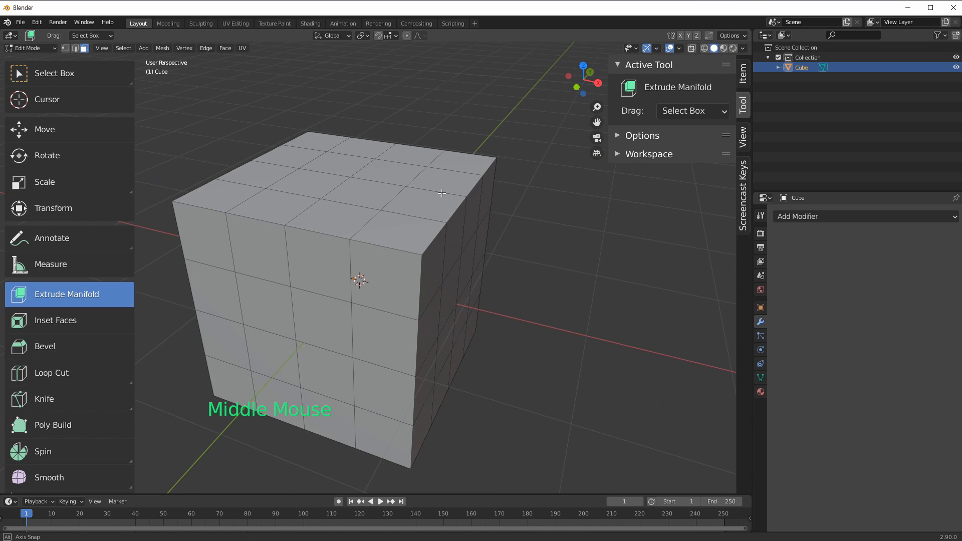
{"action": "left_click", "coordinate": [86, 294]}
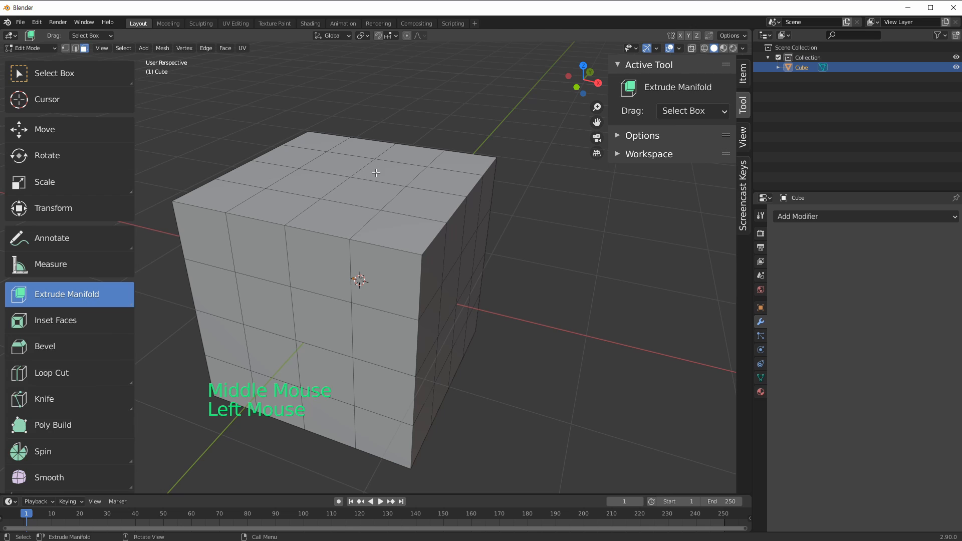
{"action": "key", "text": "ctrl+shift+space"}
{"action": "key", "text": "g"}
{"action": "key", "text": "ctrl+shift+space"}
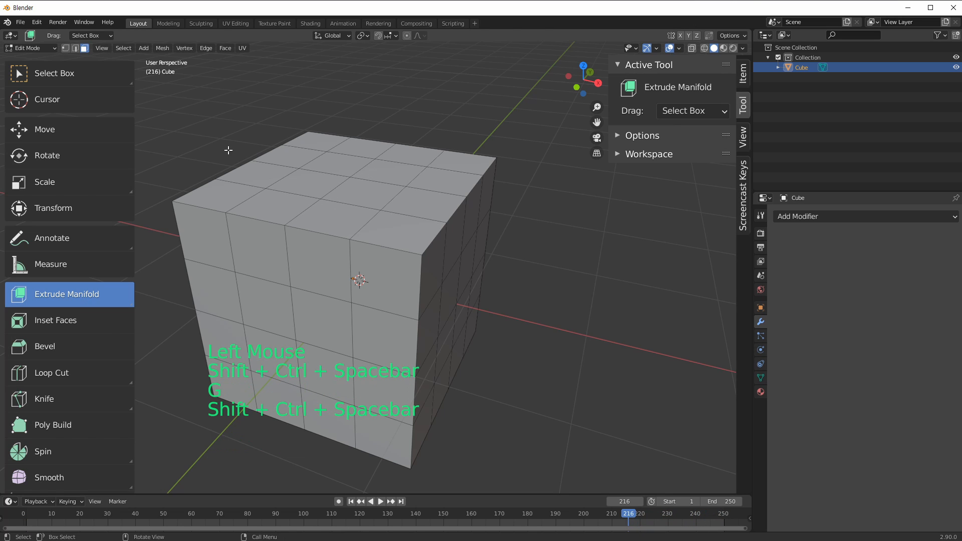
Step: Extrude the cube's near top corner face upward about 0.46 m with the regular Extrude, and undo it
{"action": "left_click", "coordinate": [54, 73]}
{"action": "middle_click_drag", "start_coordinate": [371, 211], "coordinate": [426, 239]}
{"action": "key", "text": "3"}
{"action": "left_click", "coordinate": [386, 209]}
{"action": "key", "text": "e"}
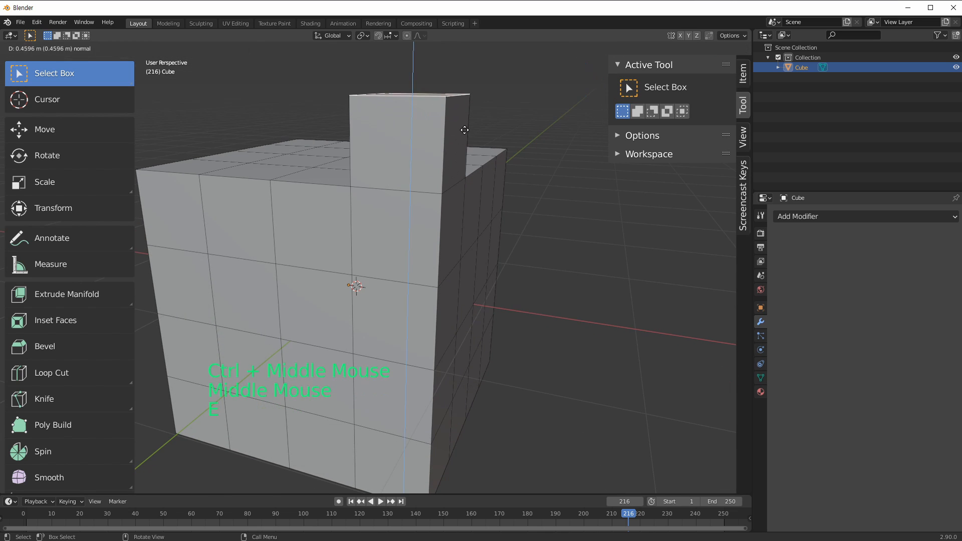
{"action": "key", "text": "ctrl+z"}
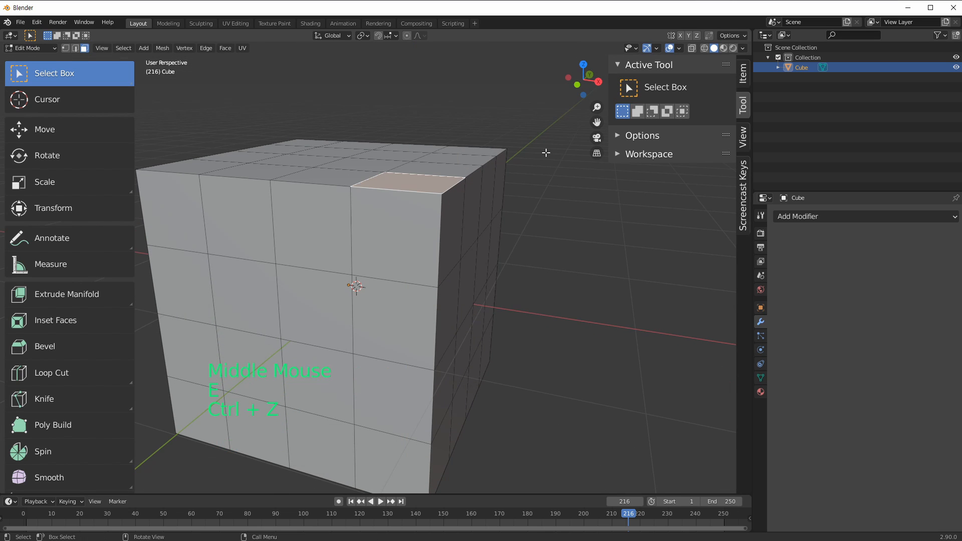
Step: Try extruding the top corner face down into the cube twice with the regular Extrude, undoing each attempt
{"action": "key", "text": "e"}
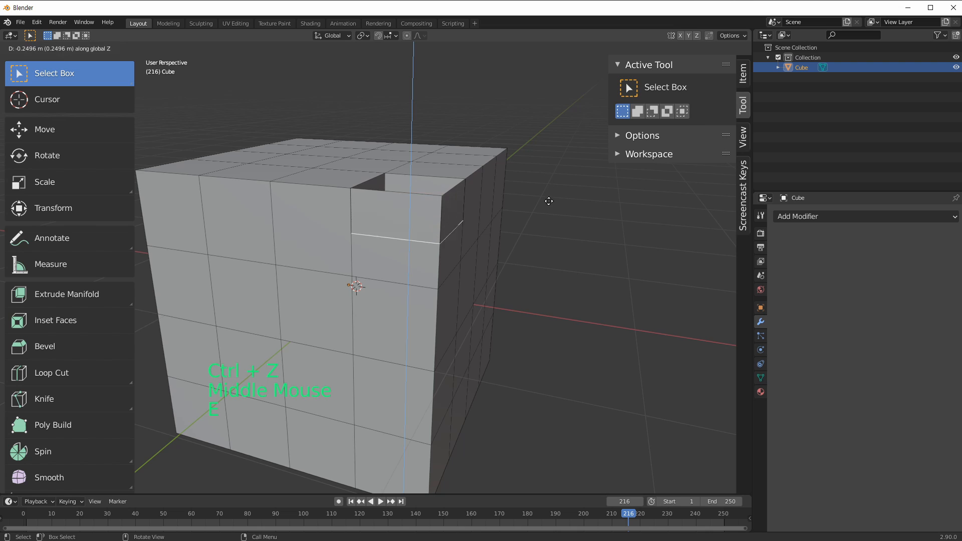
{"action": "left_click", "coordinate": [547, 206]}
{"action": "middle_click_drag", "start_coordinate": [544, 204], "coordinate": [401, 182]}
{"action": "key", "text": "ctrl+z"}
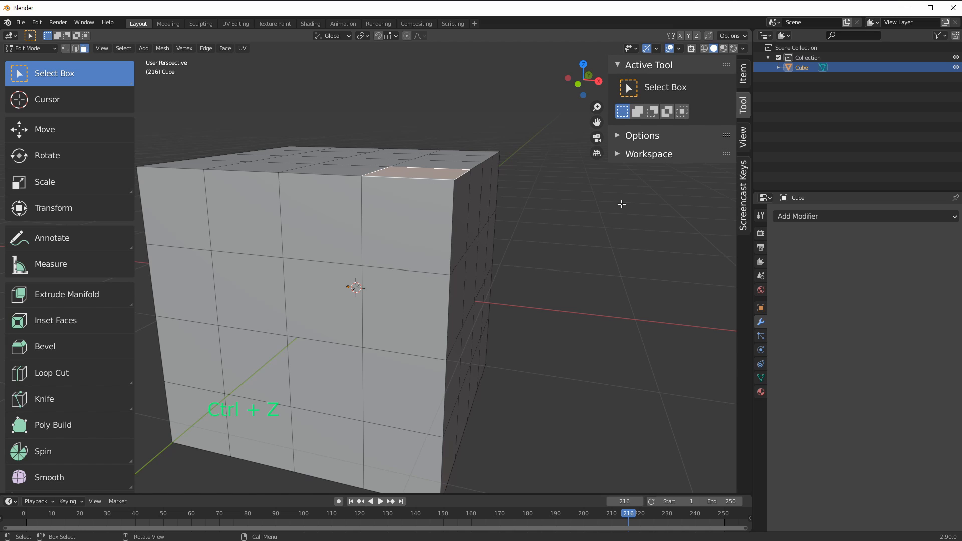
{"action": "key", "text": "e"}
{"action": "left_click", "coordinate": [623, 254]}
{"action": "key", "text": "ctrl+z"}
Step: Push the near top corner face down into the cube with Extrude Manifold to cut a corner notch
{"action": "middle_click_drag", "start_coordinate": [405, 158], "coordinate": [497, 228]}
{"action": "left_click", "coordinate": [381, 201]}
{"action": "left_click", "coordinate": [88, 294]}
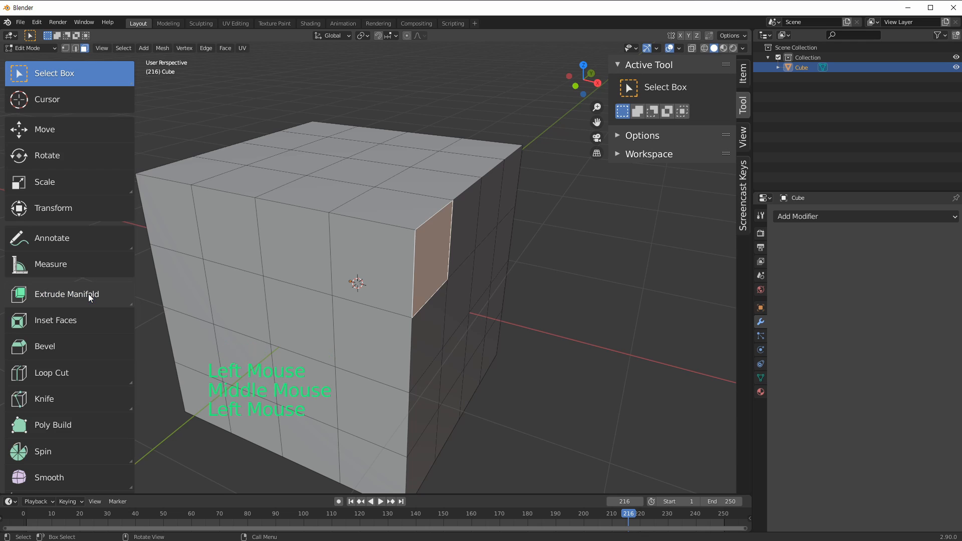
{"action": "left_click", "coordinate": [65, 293]}
{"action": "left_click", "coordinate": [416, 210]}
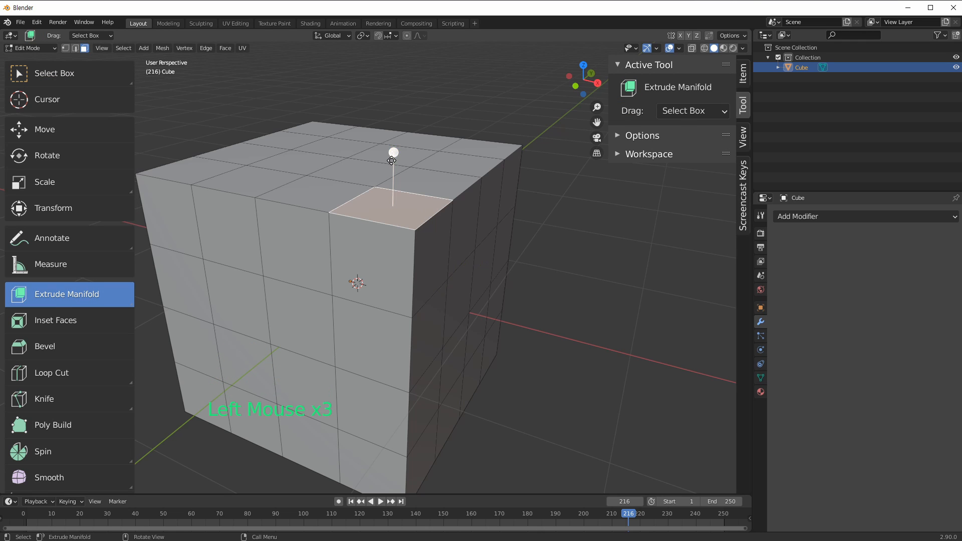
{"action": "left_click_drag", "start_coordinate": [393, 155], "coordinate": [386, 210]}
{"action": "mouse_move", "coordinate": [376, 237]}
{"action": "middle_mouse_down", "text": "ctrl"}
{"action": "mouse_move", "coordinate": [367, 224]}
{"action": "mouse_move", "coordinate": [364, 232]}
{"action": "middle_mouse_up", "text": "ctrl"}
Step: Try Extrude Manifold upward on the top face behind the notch, undo it, and extrude that face up about 0.46 m with regular Extrude
{"action": "left_click", "coordinate": [437, 173]}
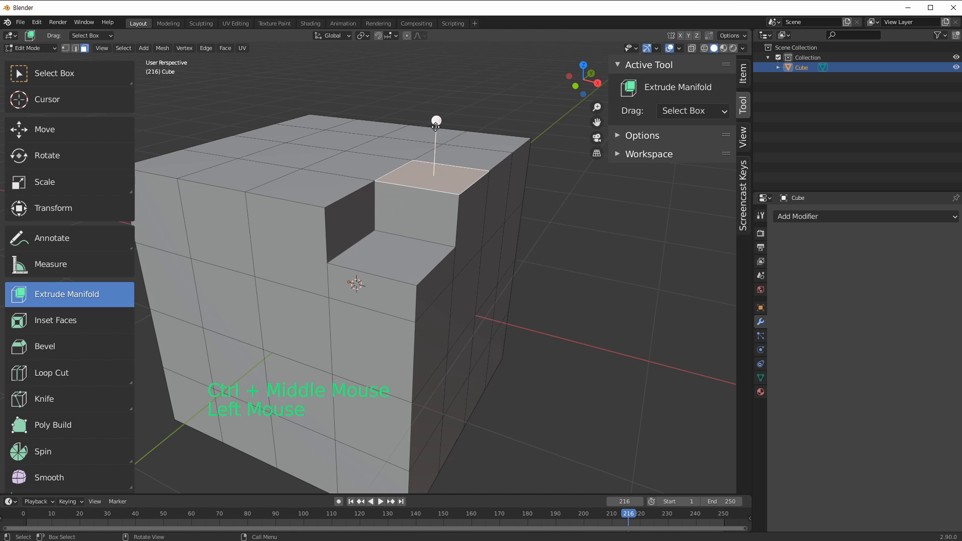
{"action": "left_click_drag", "start_coordinate": [436, 120], "coordinate": [436, 30]}
{"action": "key", "text": "ctrl+z"}
{"action": "middle_click_drag", "start_coordinate": [468, 172], "coordinate": [428, 289], "text": "shift"}
{"action": "key", "text": "e"}
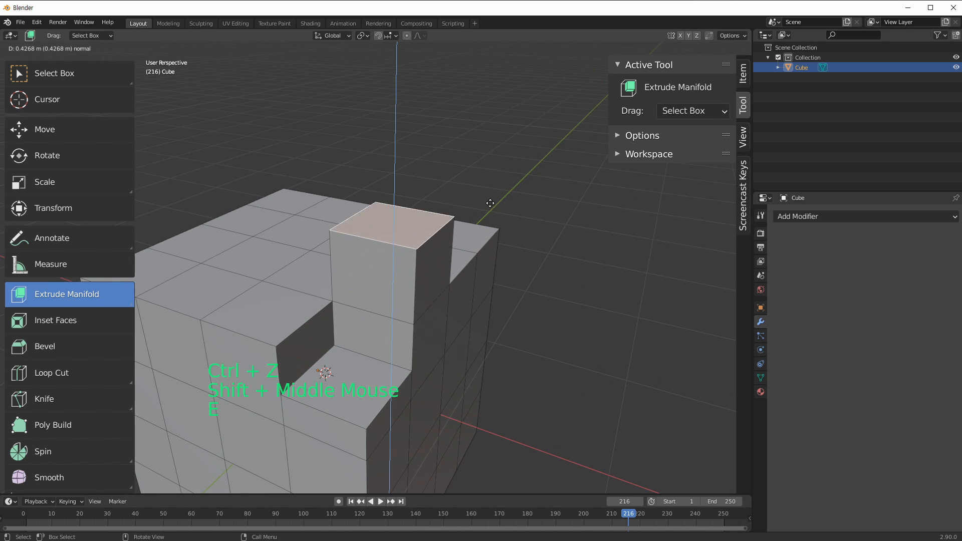
{"action": "left_click", "coordinate": [410, 284]}
{"action": "middle_click_drag", "start_coordinate": [410, 284], "coordinate": [421, 198], "text": "shift"}
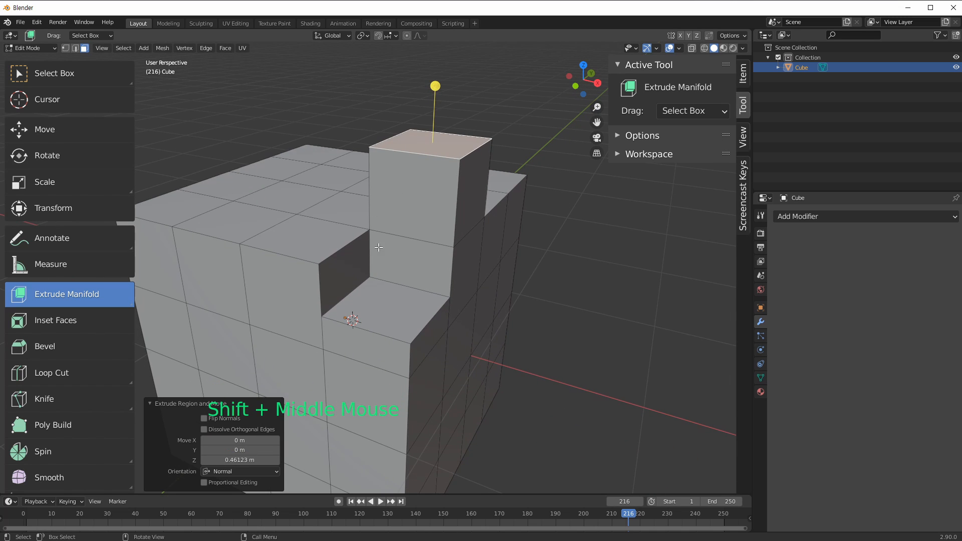
Step: Push the upper front face beside the corner notch about 0.35 m into the cube with Extrude Manifold
{"action": "middle_click_drag", "start_coordinate": [316, 310], "coordinate": [353, 281], "text": "shift"}
{"action": "middle_click_drag", "start_coordinate": [354, 281], "coordinate": [344, 178], "text": "ctrl"}
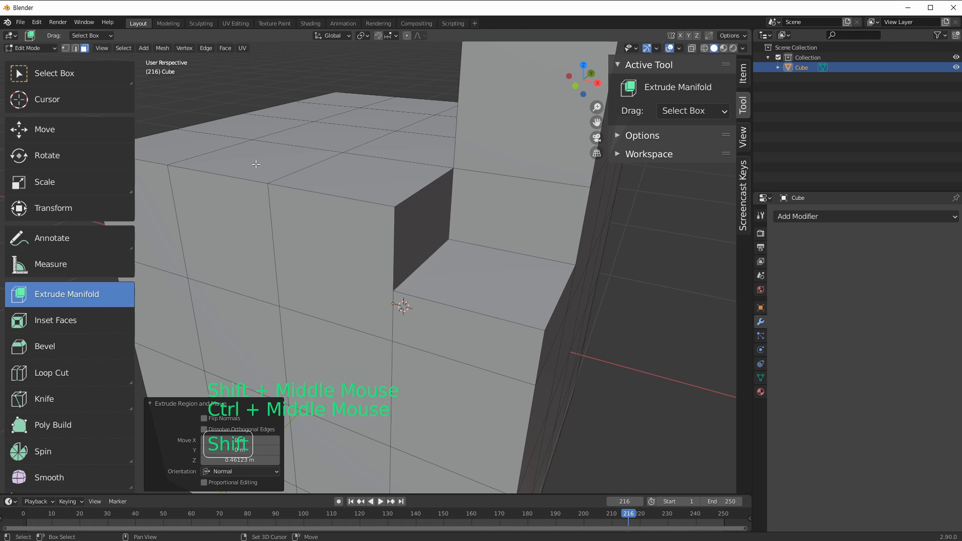
{"action": "middle_click_drag", "start_coordinate": [256, 164], "coordinate": [469, 255], "text": "shift"}
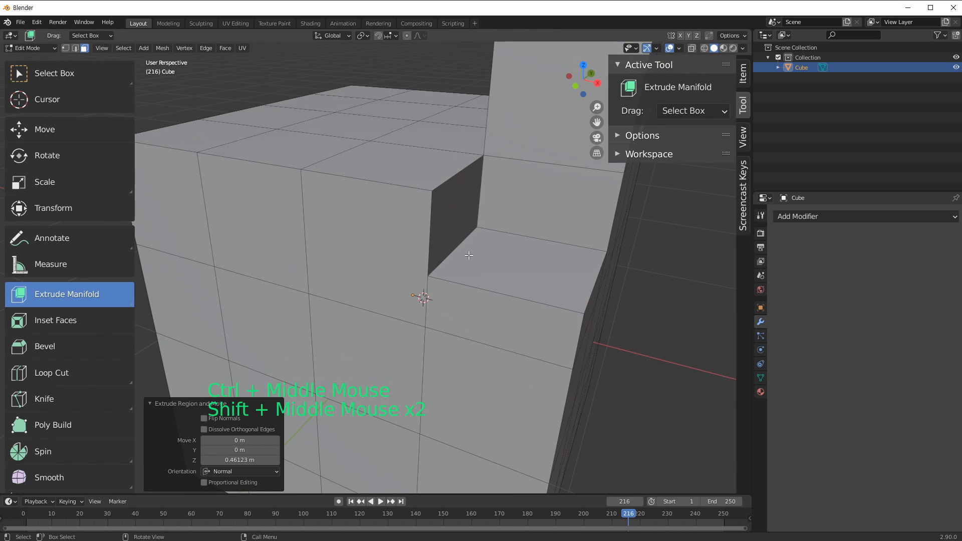
{"action": "left_click", "coordinate": [397, 246]}
{"action": "middle_click_drag", "start_coordinate": [397, 245], "coordinate": [270, 299]}
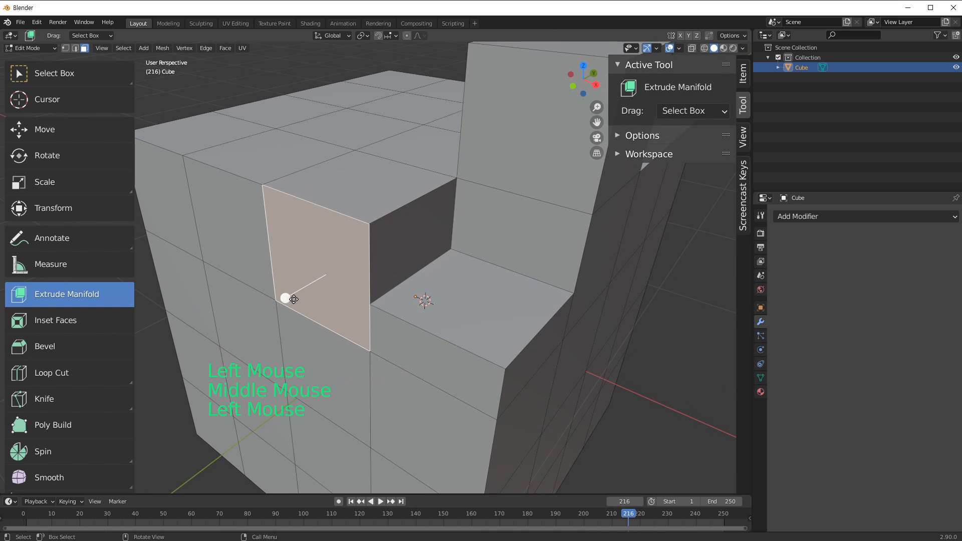
{"action": "left_click_drag", "start_coordinate": [293, 299], "coordinate": [281, 307]}
{"action": "middle_click_drag", "start_coordinate": [281, 307], "coordinate": [430, 283]}
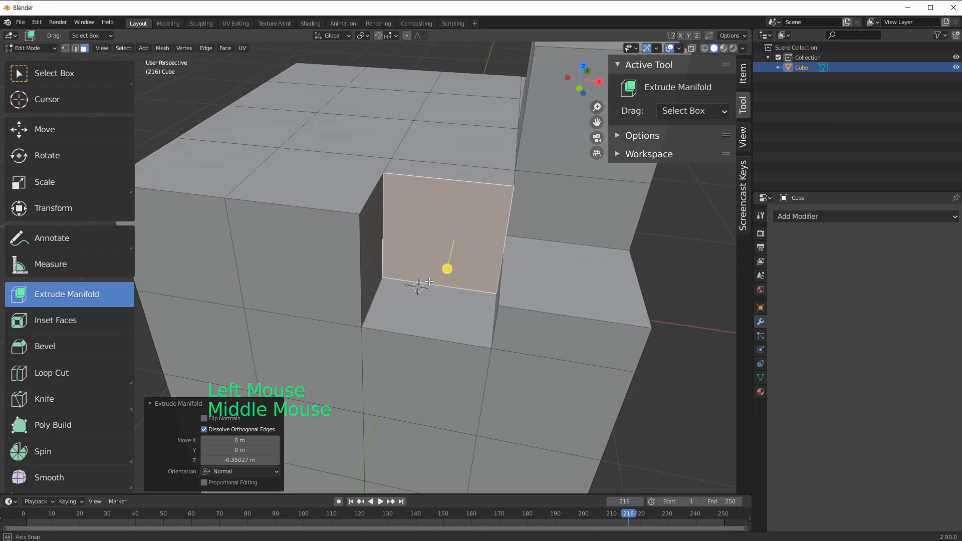
Step: In vertex select mode, move the inner corner vertex where the two notches meet to test the geometry, and undo the move
{"action": "middle_click_drag", "start_coordinate": [512, 283], "coordinate": [562, 226]}
{"action": "scroll", "coordinate": [532, 261], "scroll_direction": "up", "scroll_amount": 1}
{"action": "key", "text": "1"}
{"action": "left_click", "coordinate": [562, 226]}
{"action": "key", "text": "g"}
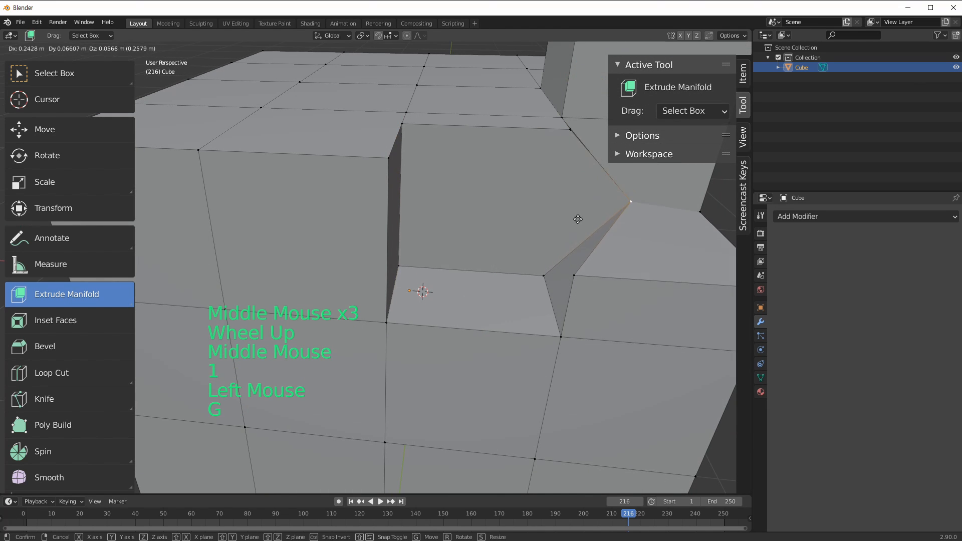
{"action": "left_click", "coordinate": [494, 258]}
{"action": "key", "text": "ctrl+z"}
{"action": "middle_click_drag", "start_coordinate": [494, 258], "coordinate": [535, 232], "text": "ctrl"}
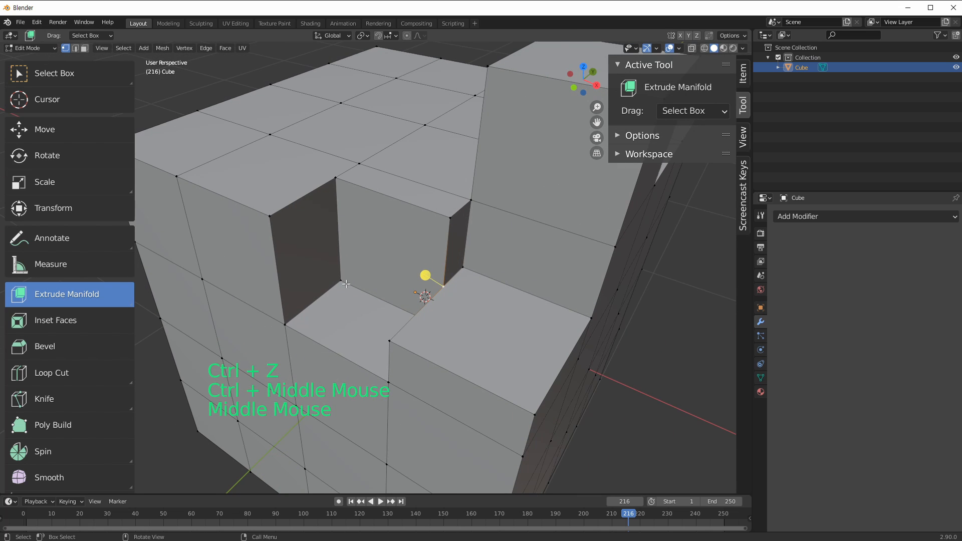
Step: In face select mode, try pushing the narrow side face between the two notches about 0.25 m inward with Extrude Manifold, and undo it
{"action": "middle_click_drag", "start_coordinate": [470, 283], "coordinate": [344, 205], "text": "shift"}
{"action": "middle_click_drag", "start_coordinate": [340, 168], "coordinate": [454, 210], "text": "shift"}
{"action": "key", "text": "3"}
{"action": "left_click", "coordinate": [359, 199]}
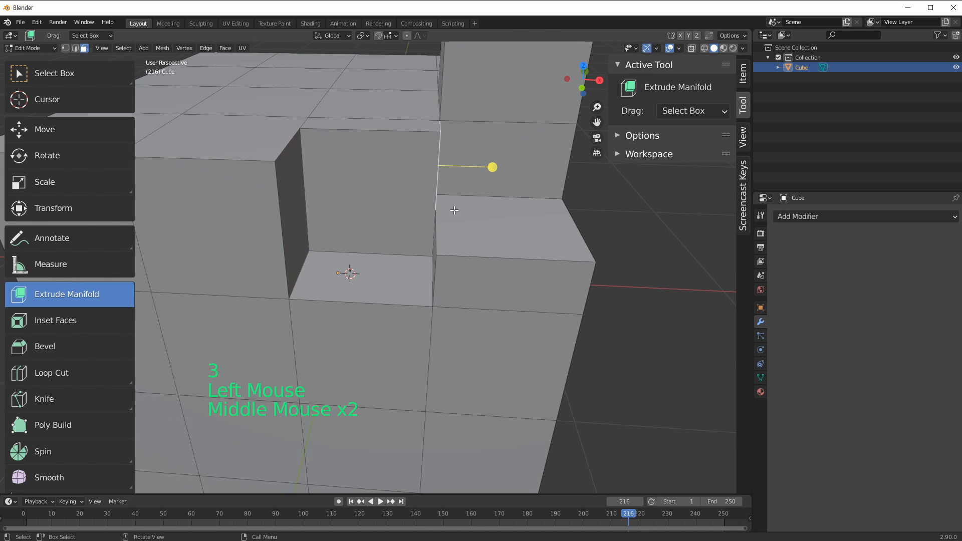
{"action": "left_click_drag", "start_coordinate": [496, 169], "coordinate": [425, 164]}
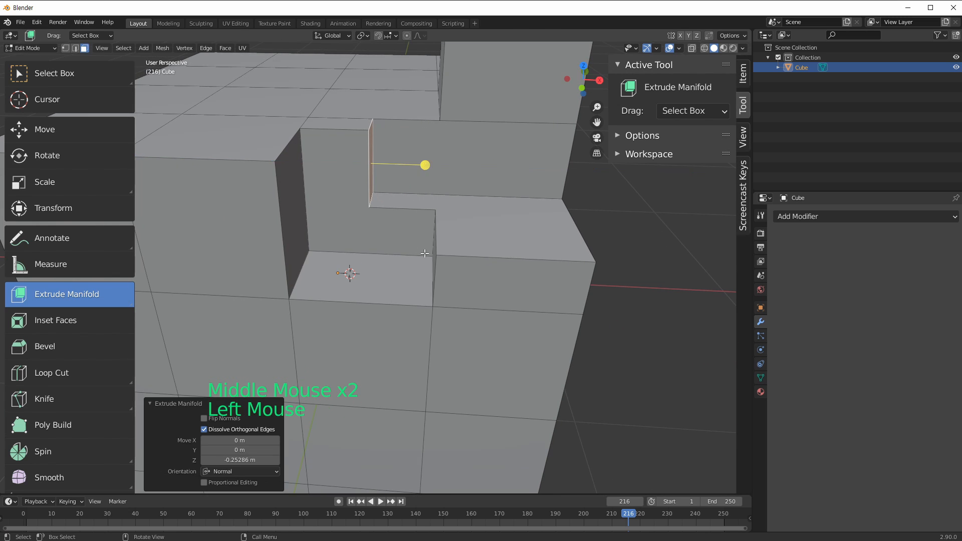
{"action": "key", "text": "ctrl+z"}
Step: Try regular Extrude on the narrow side face between the notches, move the resulting face to compare the geometry, and undo everything
{"action": "middle_click_drag", "start_coordinate": [425, 164], "coordinate": [464, 252]}
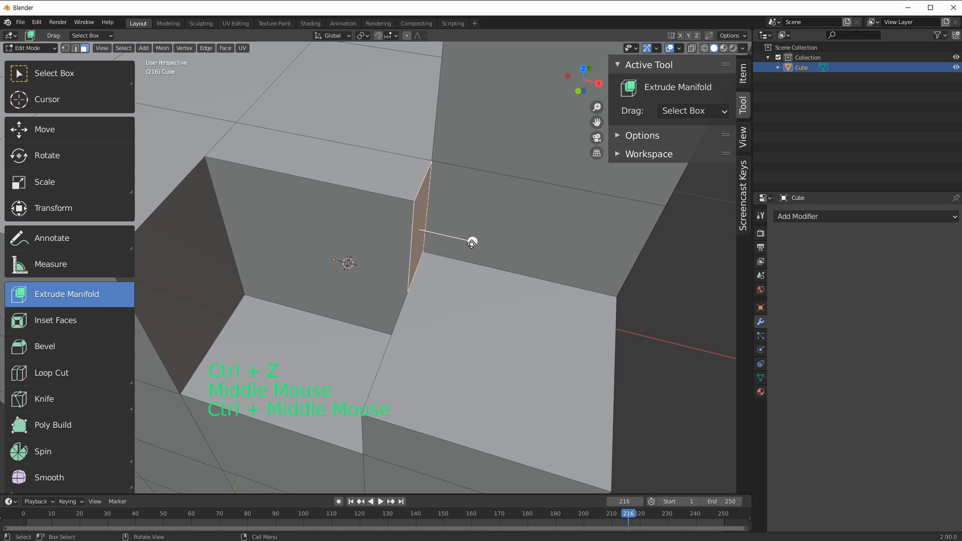
{"action": "key", "text": "e"}
{"action": "left_click", "coordinate": [473, 247]}
{"action": "key", "text": "ctrl+z"}
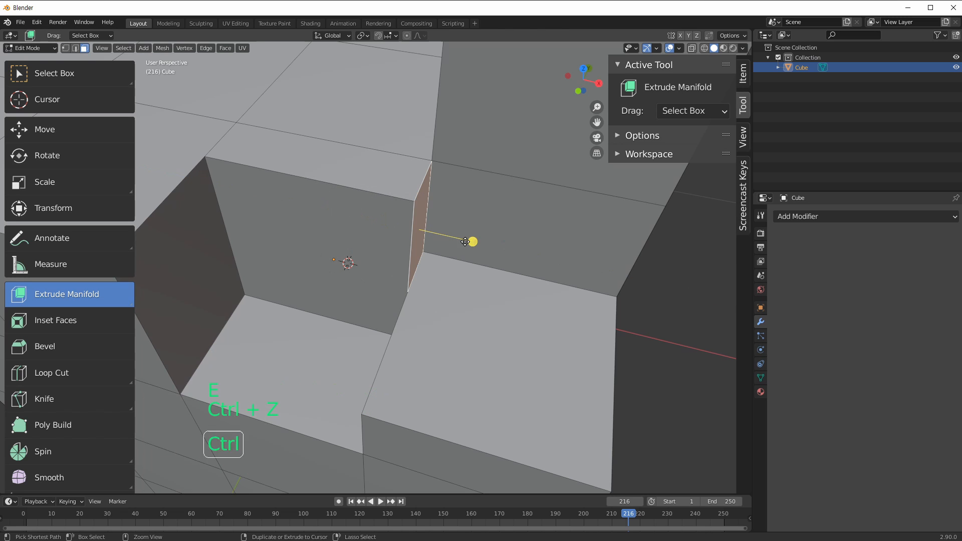
{"action": "key", "text": "e"}
{"action": "left_click", "coordinate": [647, 282]}
{"action": "middle_click_drag", "start_coordinate": [647, 282], "coordinate": [321, 253]}
{"action": "key", "text": "g"}
{"action": "left_click", "coordinate": [303, 254]}
{"action": "key", "text": "ctrl+z"}
{"action": "key", "text": "ctrl+z"}
{"action": "key", "text": "ctrl+z"}
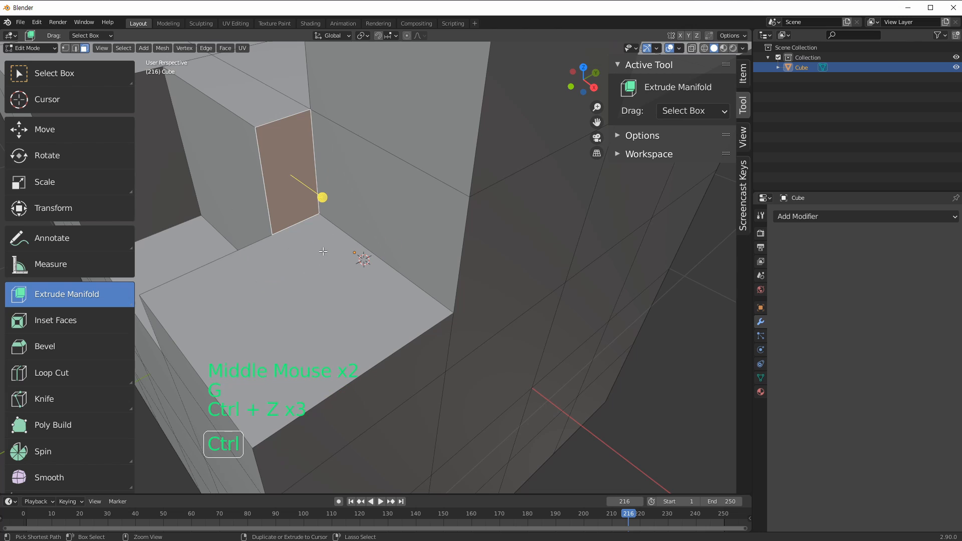
{"action": "key", "text": "ctrl+z"}
Step: Push the narrow side face between the notches about 0.35 m into the cube with Extrude Manifold
{"action": "middle_click_drag", "start_coordinate": [361, 261], "coordinate": [350, 180]}
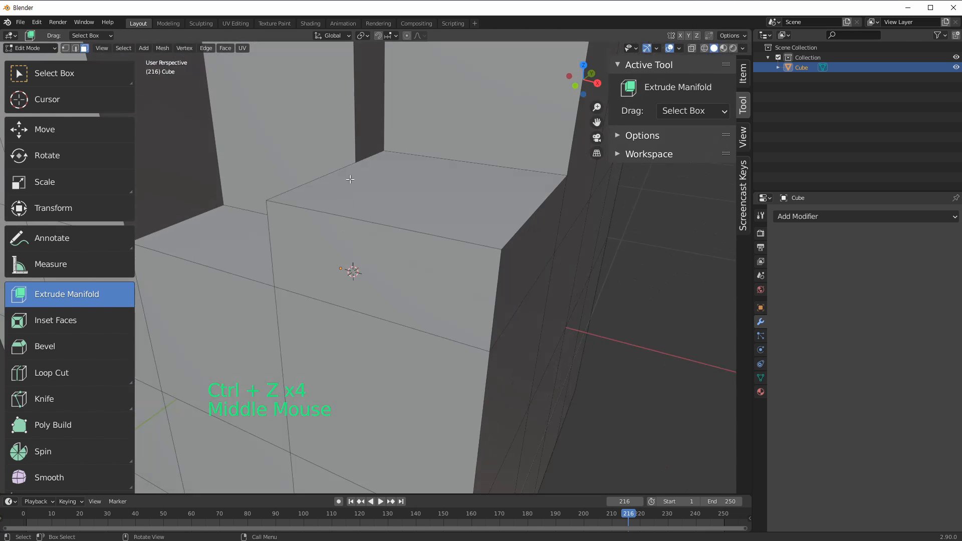
{"action": "left_click", "coordinate": [369, 131]}
{"action": "middle_click_drag", "start_coordinate": [369, 131], "coordinate": [464, 190]}
{"action": "left_click_drag", "start_coordinate": [450, 182], "coordinate": [327, 166]}
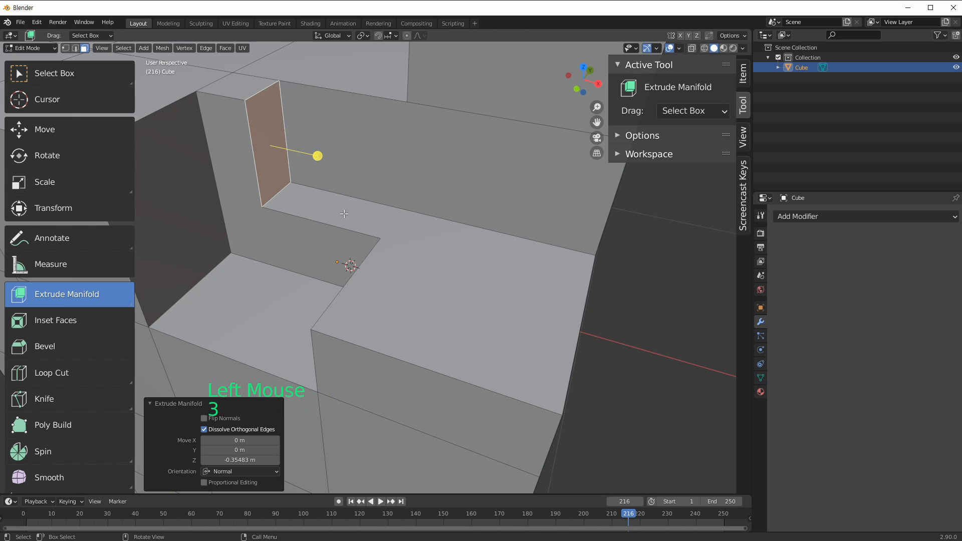
Step: With Select Box, move the L-shaped ledge face to test that it is one face, undo the move, and select the neighbouring notch walls
{"action": "left_click", "coordinate": [32, 76]}
{"action": "left_click", "coordinate": [451, 243]}
{"action": "middle_click_drag", "start_coordinate": [453, 243], "coordinate": [499, 290], "text": "shift"}
{"action": "key", "text": "g"}
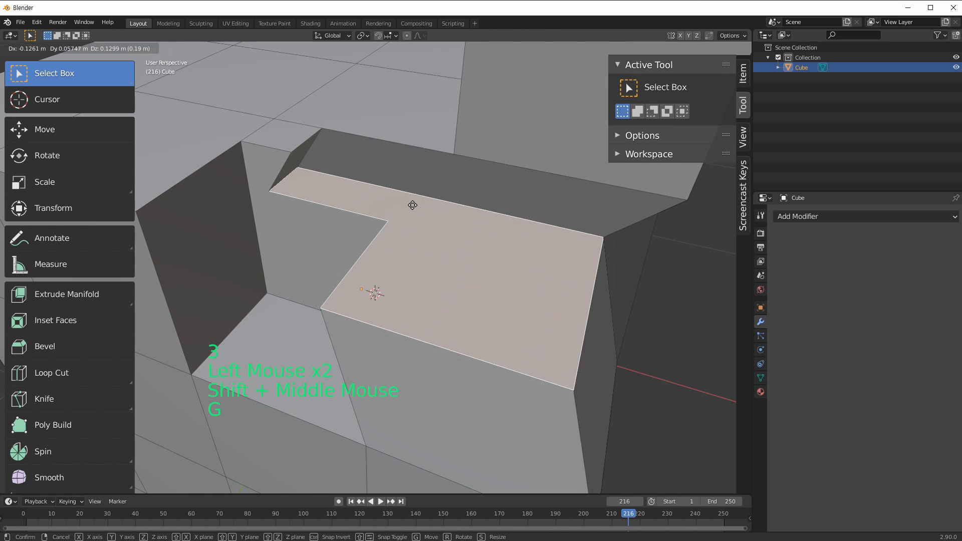
{"action": "left_click", "coordinate": [413, 205]}
{"action": "key", "text": "ctrl+z"}
{"action": "left_click", "coordinate": [366, 152]}
{"action": "left_click", "coordinate": [302, 179]}
Step: Push the top face at the cube's other near corner down into the cube with Extrude Manifold to cut another corner notch
{"action": "middle_click_drag", "start_coordinate": [305, 181], "coordinate": [498, 262], "text": "ctrl"}
{"action": "middle_click_drag", "start_coordinate": [447, 294], "coordinate": [428, 264]}
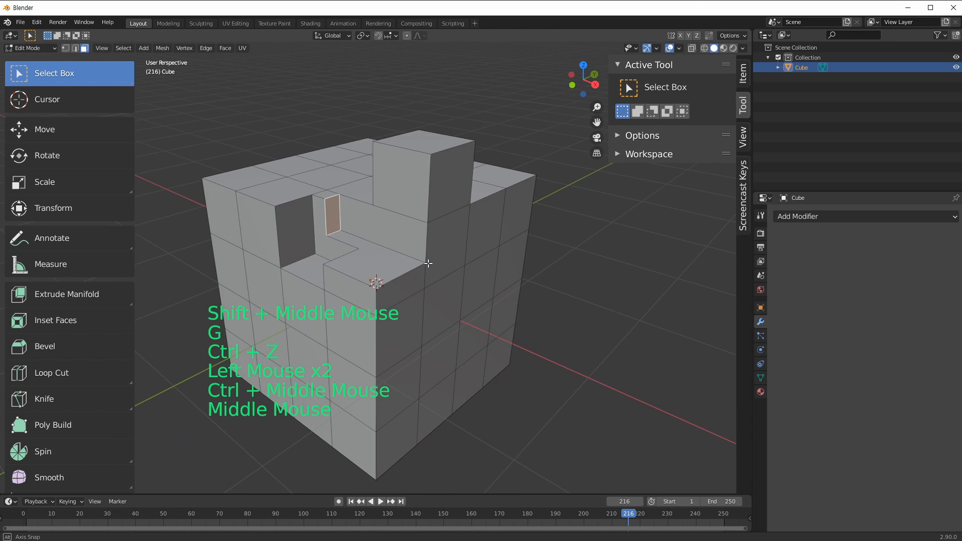
{"action": "left_click", "coordinate": [75, 294]}
{"action": "middle_click_drag", "start_coordinate": [436, 256], "coordinate": [454, 150], "text": "ctrl"}
{"action": "mouse_move", "coordinate": [422, 209]}
{"action": "middle_mouse_down"}
{"action": "mouse_move", "coordinate": [368, 210]}
{"action": "mouse_move", "coordinate": [398, 188]}
{"action": "mouse_move", "coordinate": [418, 236]}
{"action": "mouse_move", "coordinate": [409, 220]}
{"action": "middle_mouse_up"}
{"action": "left_click", "coordinate": [384, 186]}
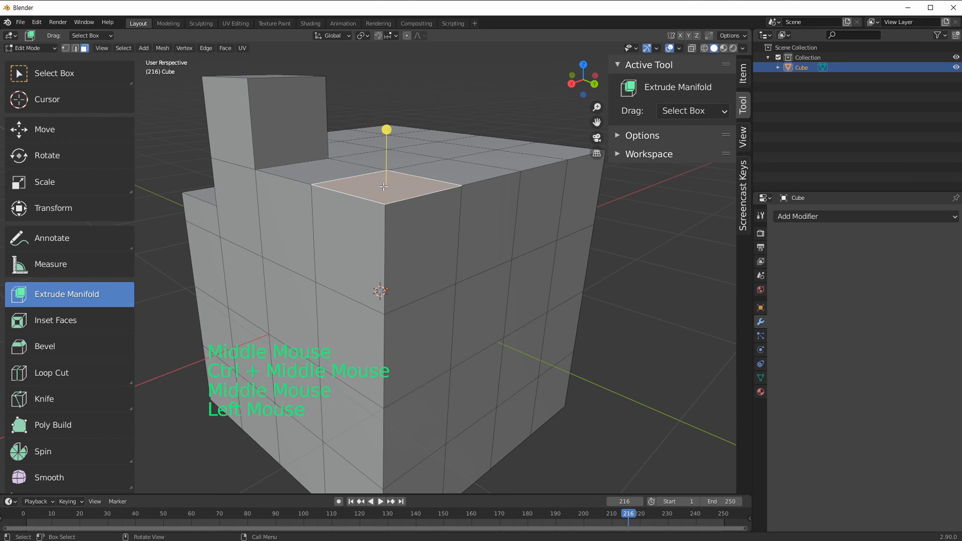
{"action": "left_click_drag", "start_coordinate": [388, 129], "coordinate": [387, 175]}
Step: Extrude the top face beside the new corner notch up about 0.45 m with regular Extrude
{"action": "left_click", "coordinate": [470, 164]}
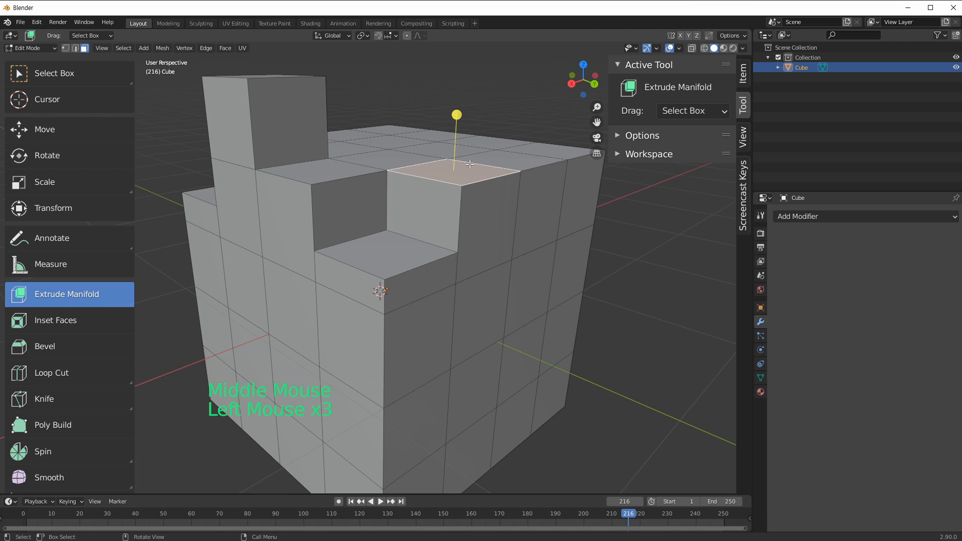
{"action": "key", "text": "e"}
{"action": "left_click", "coordinate": [532, 84]}
Step: Add a loop cut around the newly raised block at factor -0.63 and another around the cube's body at factor 0.459
{"action": "key", "text": "ctrl+r"}
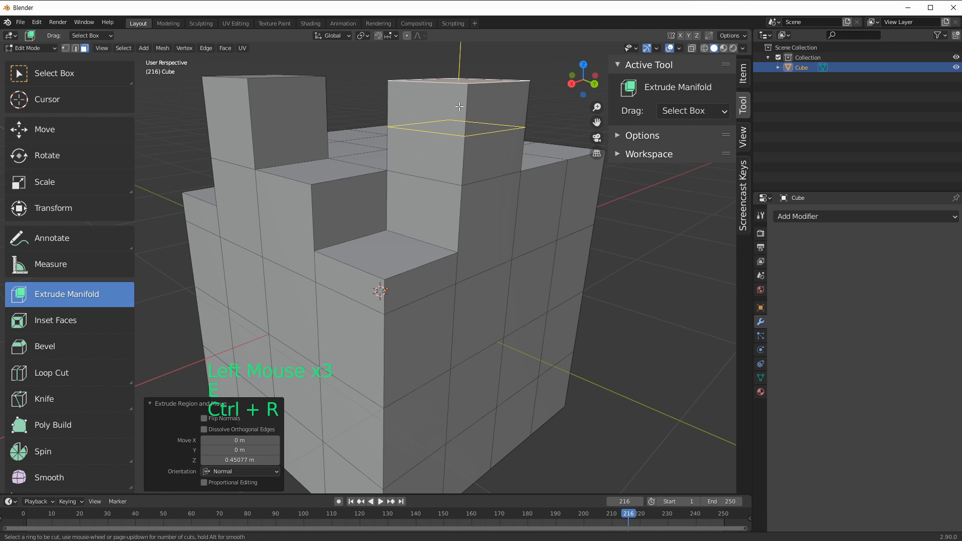
{"action": "left_click", "coordinate": [463, 105]}
{"action": "left_click", "coordinate": [475, 75]}
{"action": "middle_click_drag", "start_coordinate": [476, 76], "coordinate": [376, 272]}
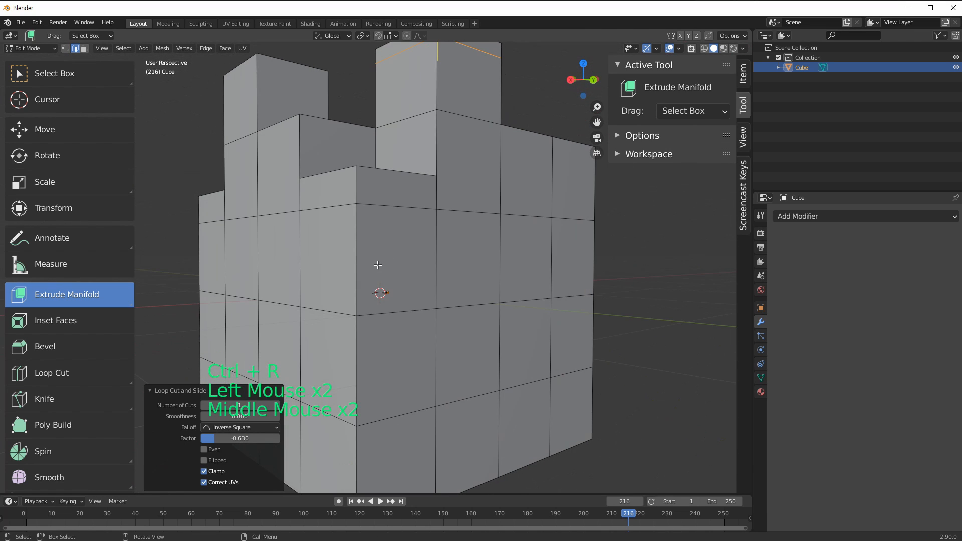
{"action": "key", "text": "ctrl+r"}
{"action": "left_click", "coordinate": [360, 297]}
{"action": "left_click", "coordinate": [355, 322]}
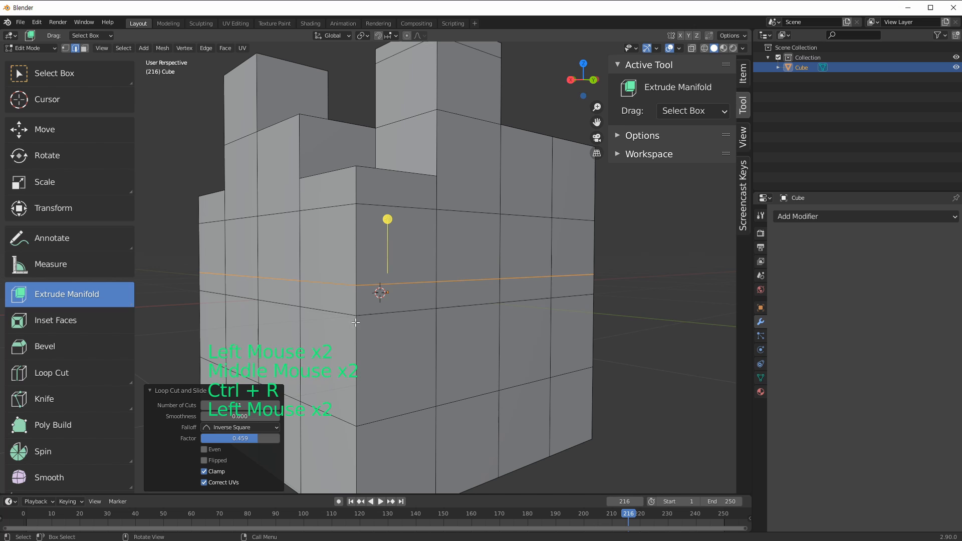
Step: Select two adjacent faces in the narrow strip on the cube's side and push them inward with Extrude Manifold
{"action": "left_click", "coordinate": [453, 293]}
{"action": "middle_click_drag", "start_coordinate": [537, 302], "coordinate": [441, 290]}
{"action": "key", "text": "3"}
{"action": "left_click", "coordinate": [507, 288]}
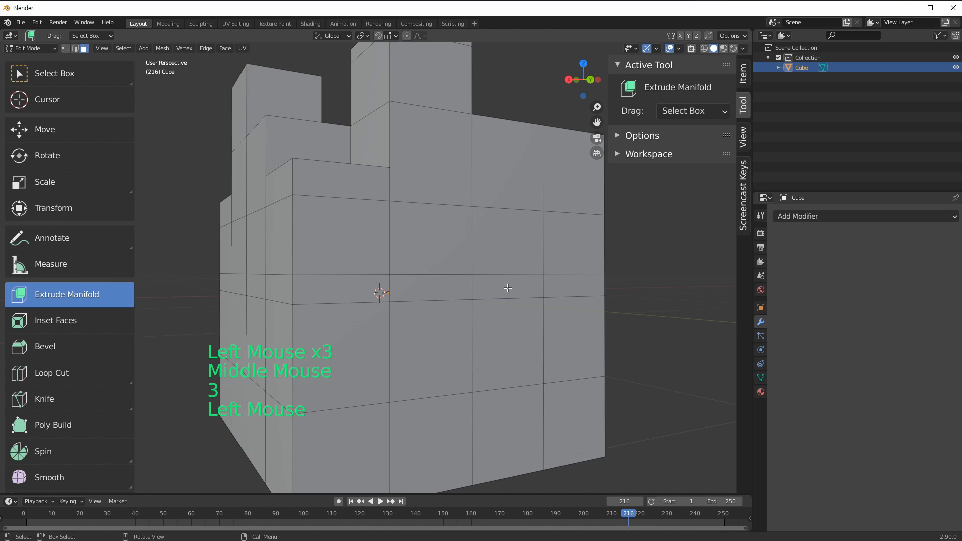
{"action": "left_click", "coordinate": [431, 288]}
{"action": "left_click", "coordinate": [507, 288], "text": "shift"}
{"action": "middle_click_drag", "start_coordinate": [507, 290], "coordinate": [523, 336]}
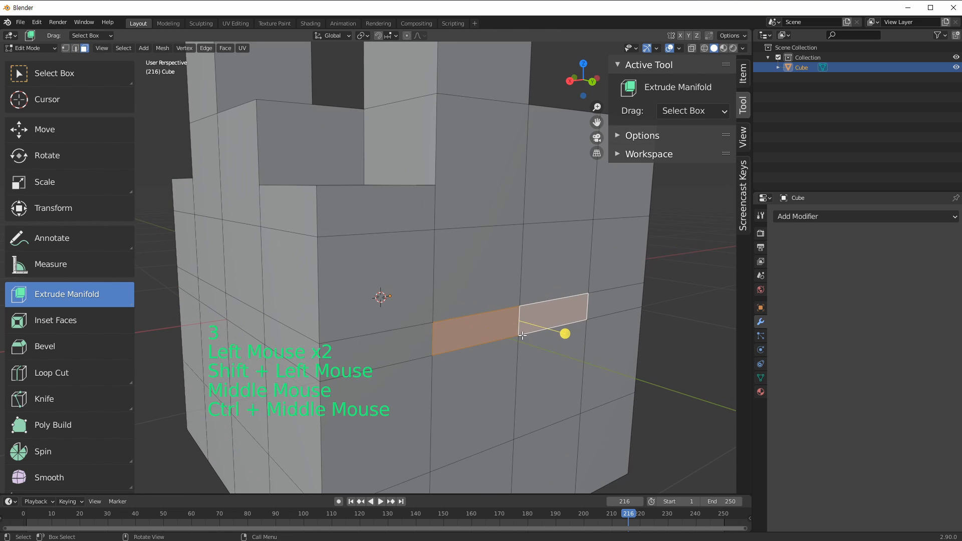
{"action": "left_click_drag", "start_coordinate": [562, 334], "coordinate": [521, 323]}
{"action": "middle_click_drag", "start_coordinate": [522, 324], "coordinate": [465, 307]}
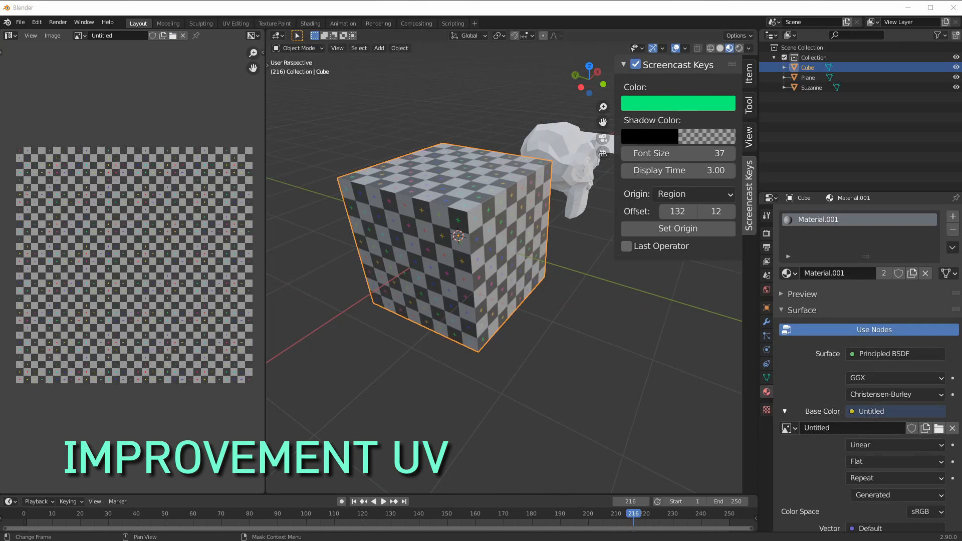
Step: Hide the sidebar in the checker-textured cube scene and enter Edit Mode on the cube with face selection
{"action": "left_click", "coordinate": [421, 278]}
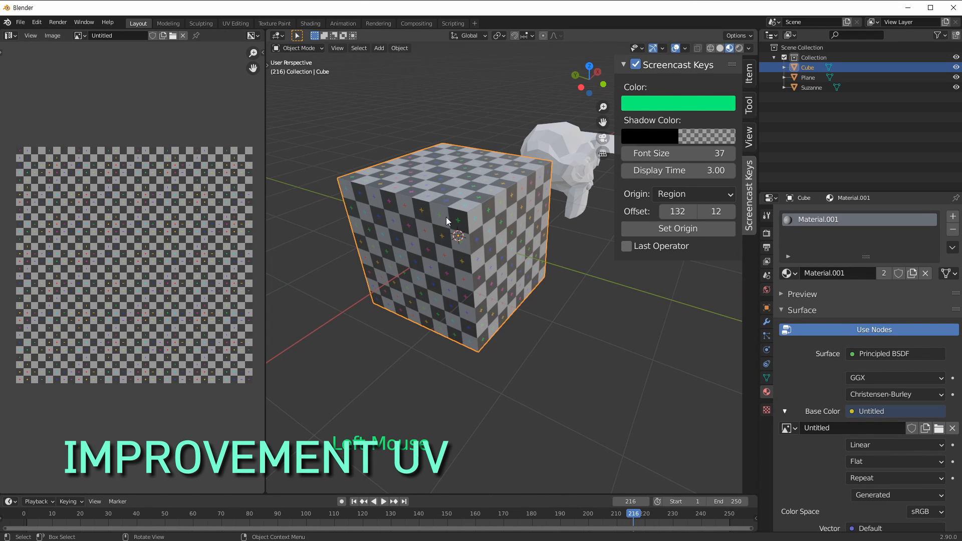
{"action": "middle_click_drag", "start_coordinate": [377, 314], "coordinate": [533, 287], "text": "shift"}
{"action": "key", "text": "n"}
{"action": "middle_click_drag", "start_coordinate": [417, 284], "coordinate": [468, 247], "text": "ctrl"}
{"action": "key", "text": "Tab"}
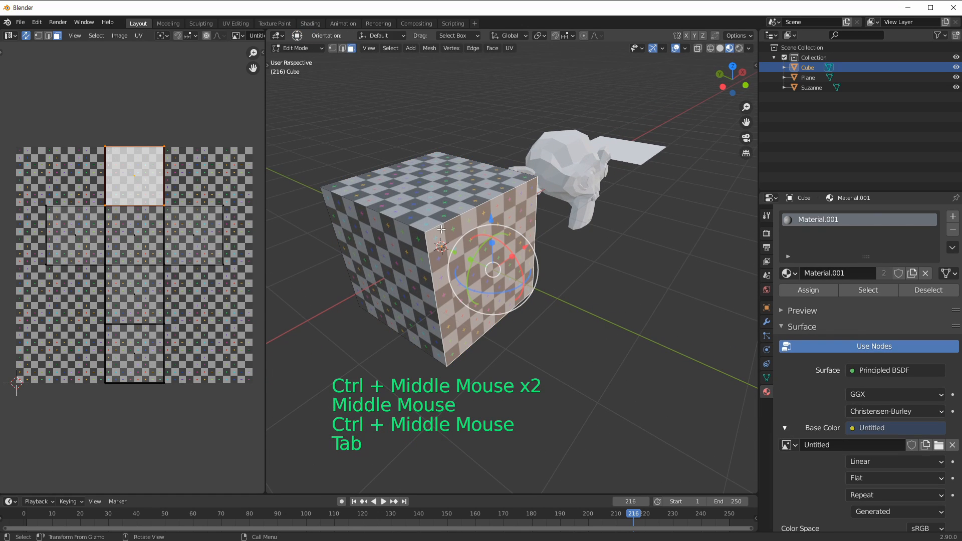
{"action": "key", "text": "3"}
{"action": "middle_click_drag", "start_coordinate": [440, 275], "coordinate": [447, 271]}
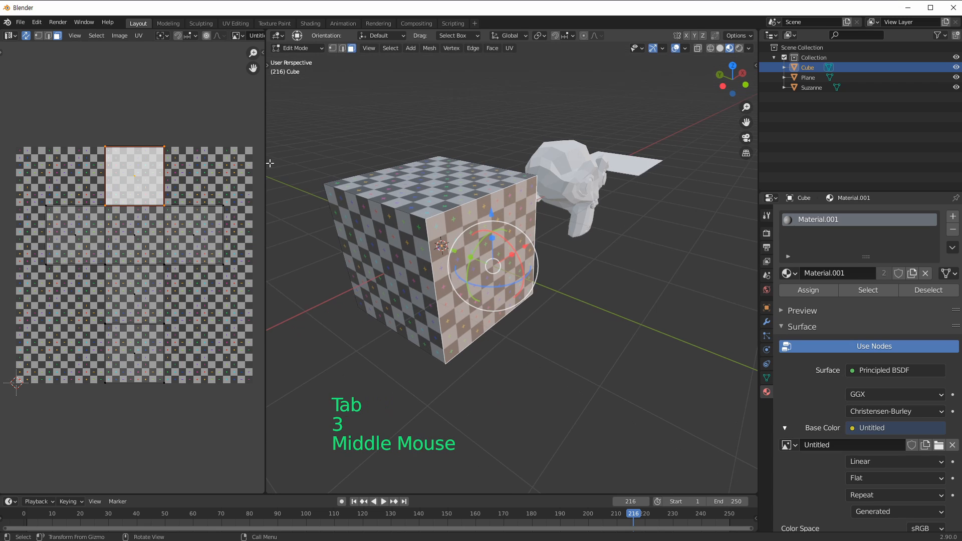
Step: Try extruding the textured cube's side face about 2.4 m, examine the texture on the new sides, and undo the extrusion
{"action": "key", "text": "a"}
{"action": "left_click", "coordinate": [524, 264]}
{"action": "left_click", "coordinate": [524, 263]}
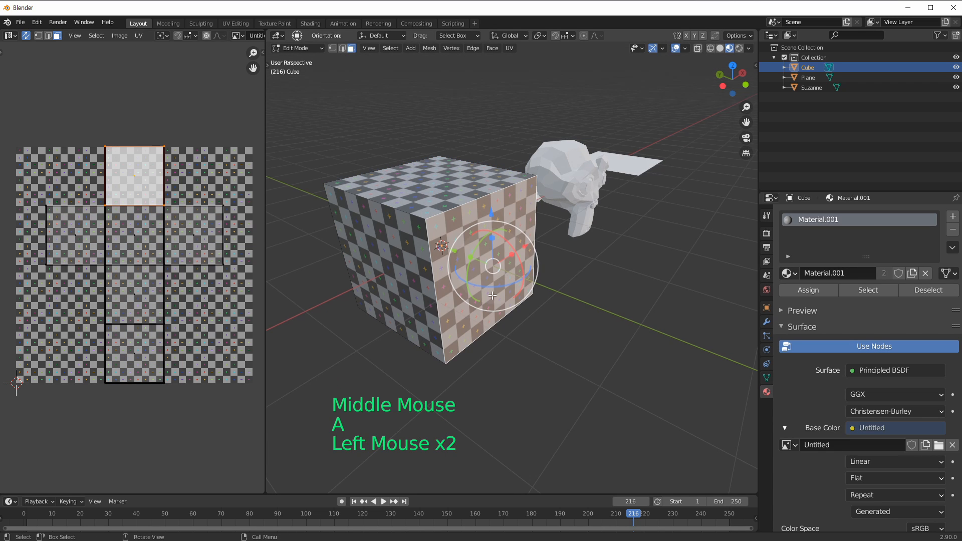
{"action": "middle_click_drag", "start_coordinate": [523, 263], "coordinate": [504, 304]}
{"action": "key", "text": "e"}
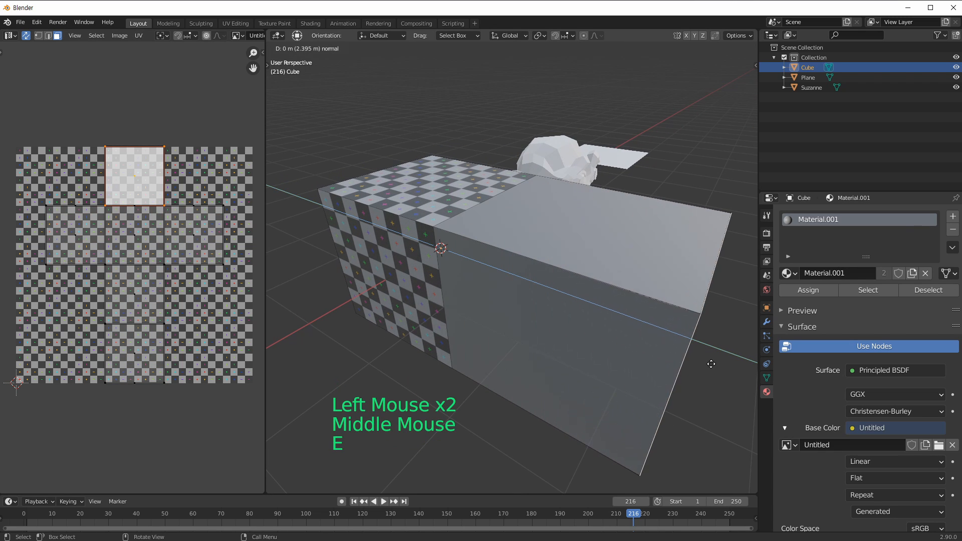
{"action": "left_click", "coordinate": [689, 346]}
{"action": "middle_click_drag", "start_coordinate": [689, 345], "coordinate": [614, 358]}
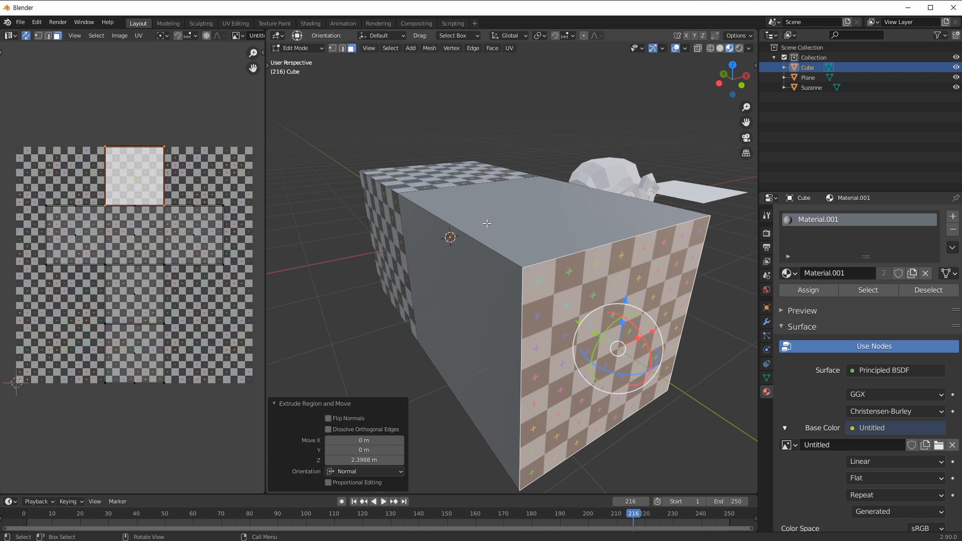
{"action": "middle_click_drag", "start_coordinate": [536, 211], "coordinate": [660, 228]}
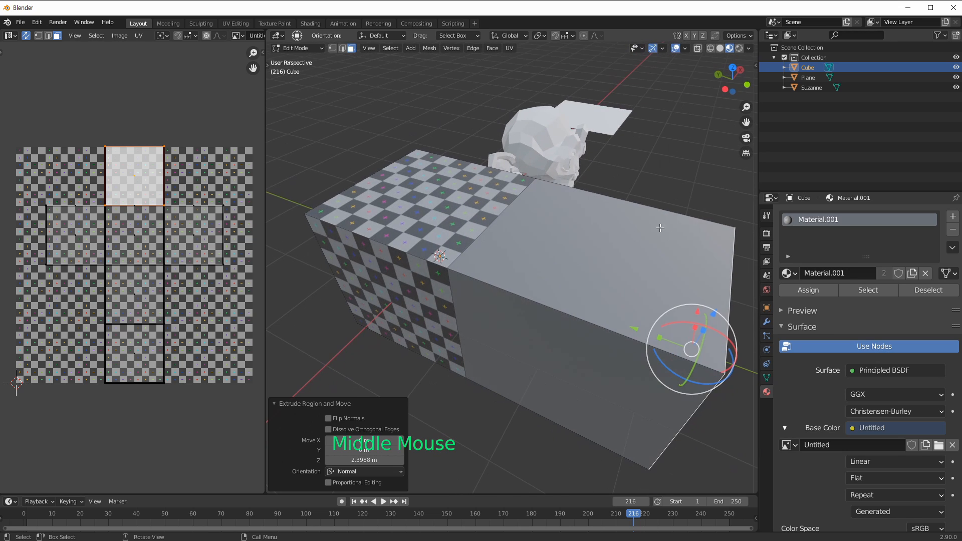
{"action": "left_click", "coordinate": [555, 300]}
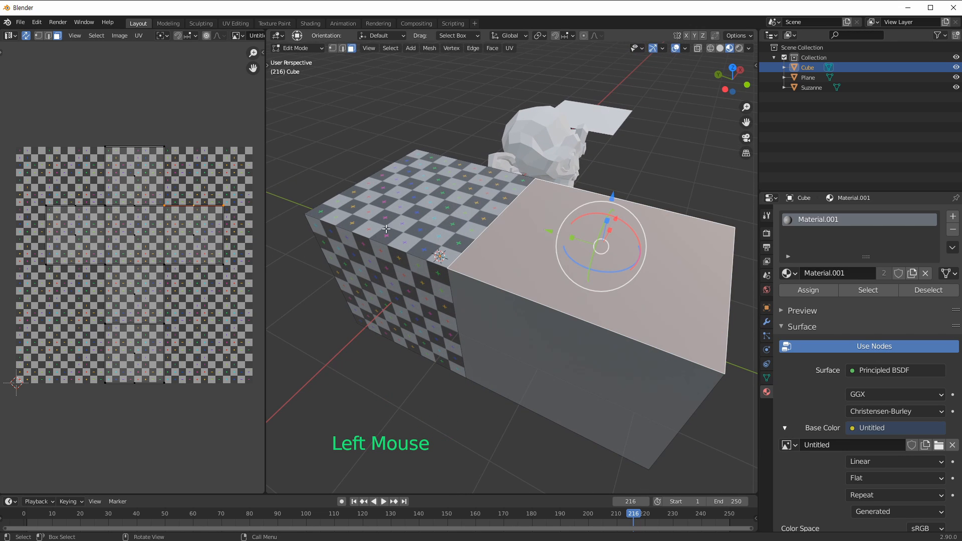
{"action": "key", "text": "ctrl+z"}
{"action": "key", "text": "ctrl+z"}
{"action": "key", "text": "ctrl+z"}
Step: Move the selected side face freely twice to examine how the checker texture follows, and undo both moves
{"action": "middle_click_drag", "start_coordinate": [692, 286], "coordinate": [544, 305]}
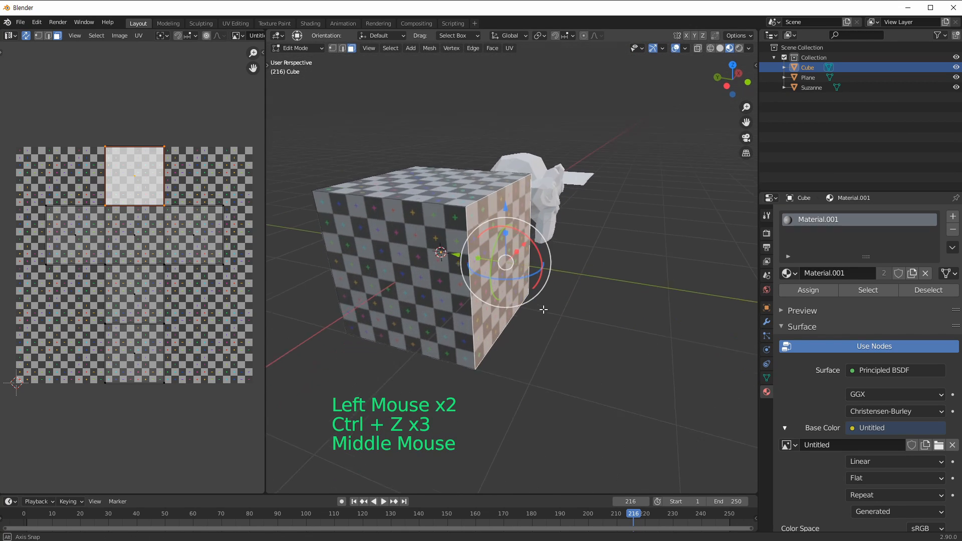
{"action": "key", "text": "g"}
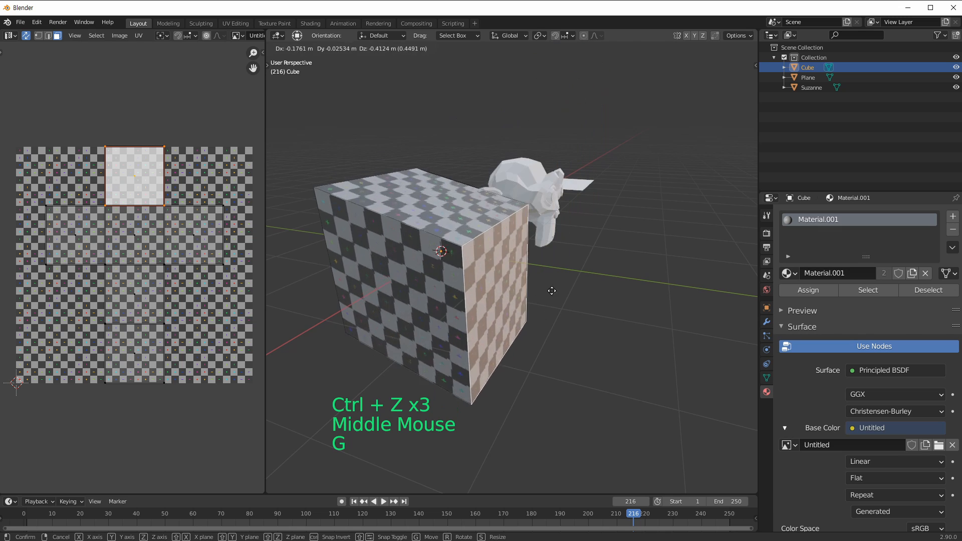
{"action": "left_click", "coordinate": [584, 114]}
{"action": "middle_click_drag", "start_coordinate": [584, 115], "coordinate": [609, 131]}
{"action": "key", "text": "g"}
{"action": "left_click", "coordinate": [608, 130]}
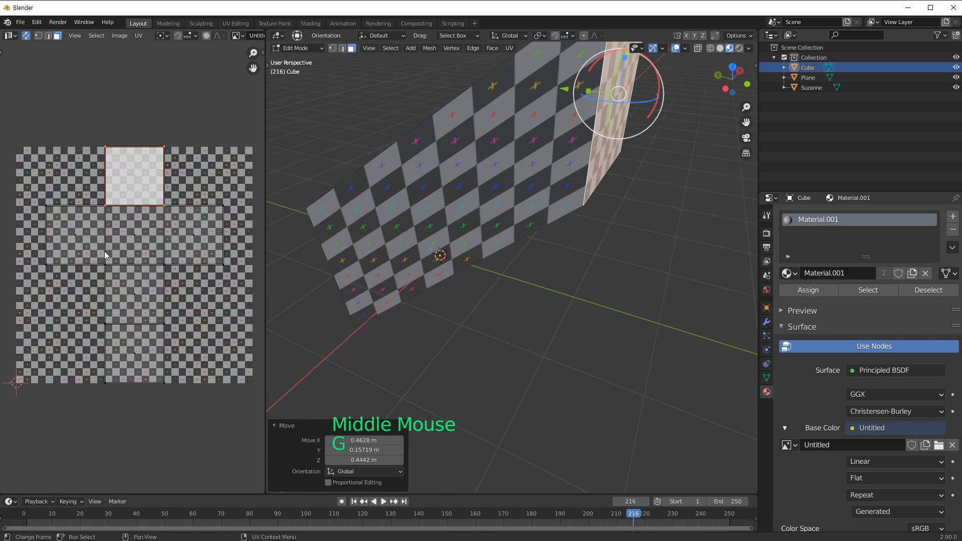
{"action": "middle_click_drag", "start_coordinate": [551, 195], "coordinate": [614, 194]}
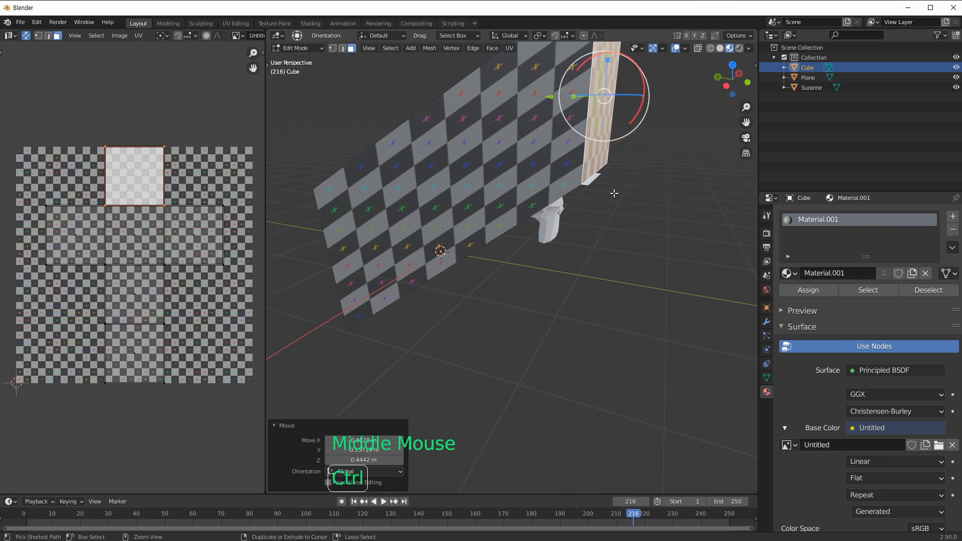
{"action": "key", "text": "ctrl+z"}
{"action": "key", "text": "ctrl+z"}
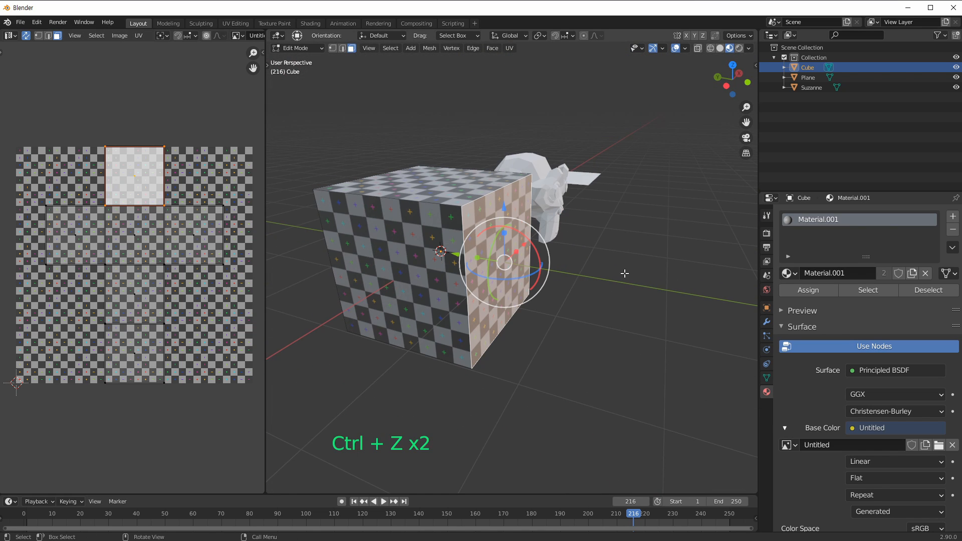
{"action": "middle_click_drag", "start_coordinate": [435, 240], "coordinate": [445, 241], "text": "shift"}
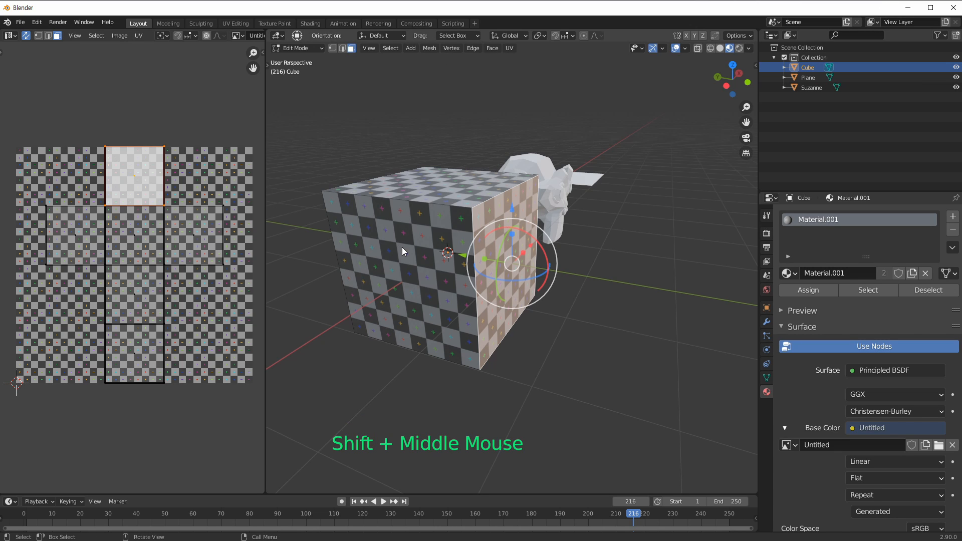
{"action": "key", "text": "Tab"}
{"action": "key", "text": "Tab"}
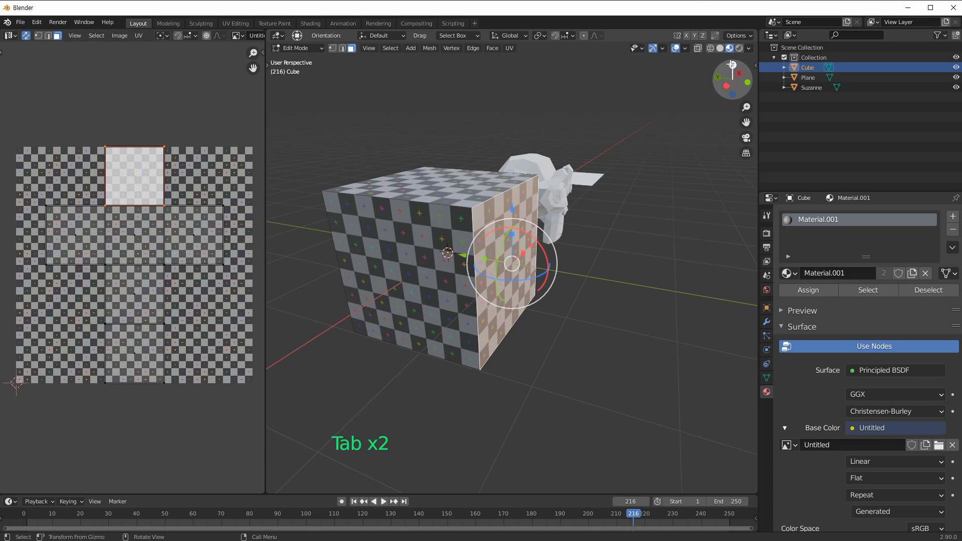
{"action": "left_click", "coordinate": [749, 36]}
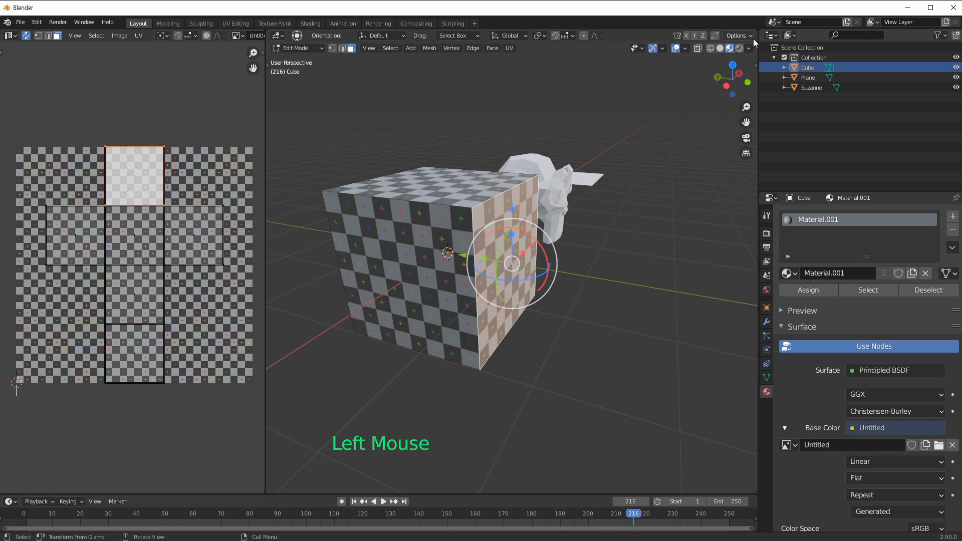
{"action": "left_click", "coordinate": [748, 33]}
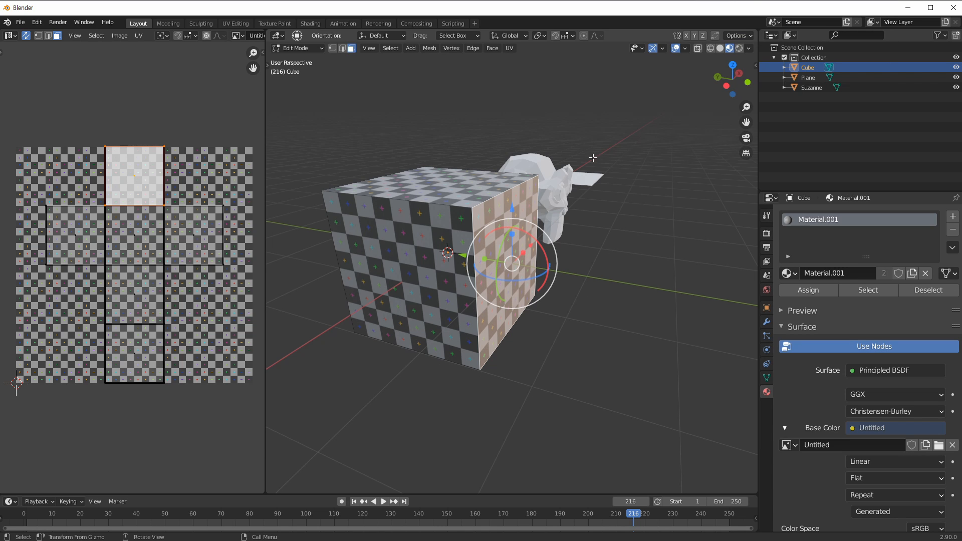
{"action": "middle_click_drag", "start_coordinate": [593, 157], "coordinate": [539, 296]}
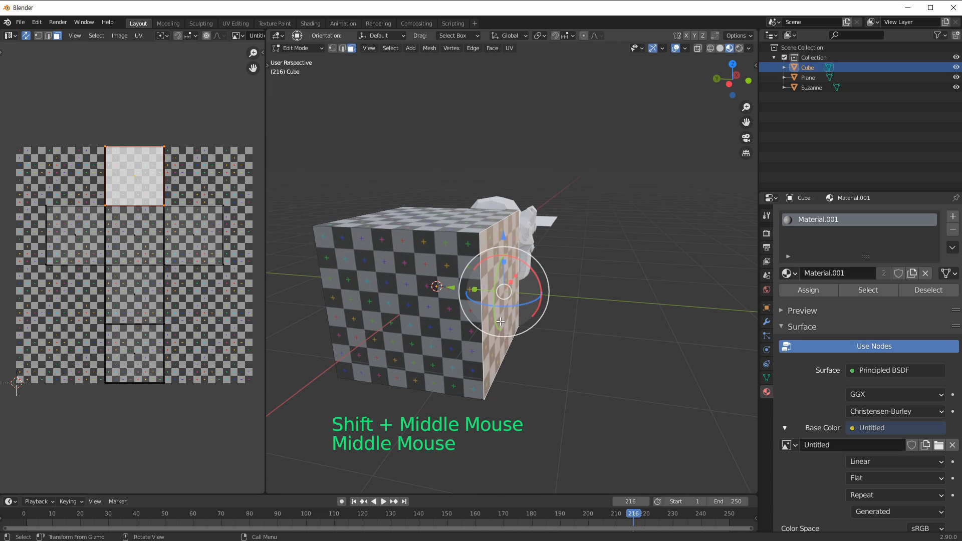
Step: Try moving the selected side face diagonally upward by about 2.06 m in Z, examine its UV layout, and undo the move
{"action": "key", "text": "g"}
{"action": "left_click", "coordinate": [614, 165]}
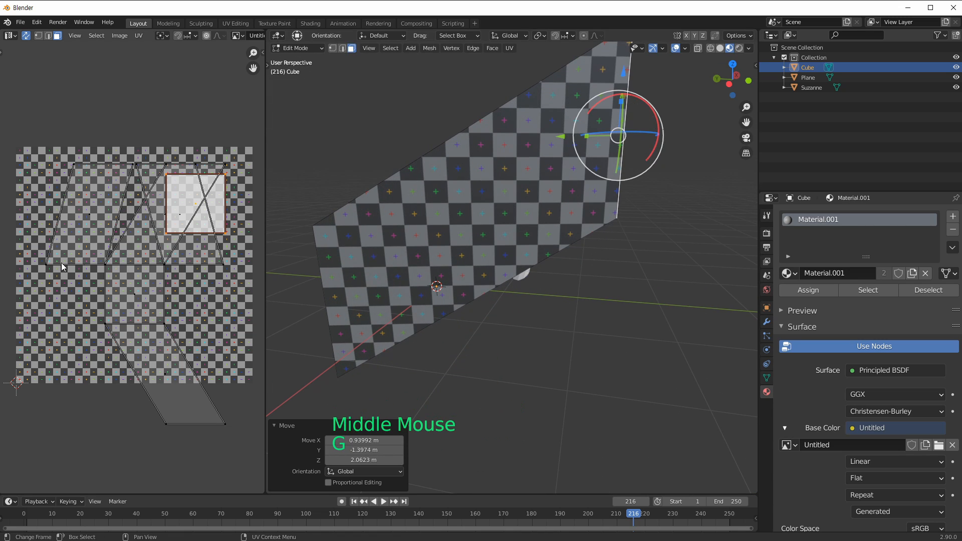
{"action": "middle_click_drag", "start_coordinate": [62, 267], "coordinate": [98, 256], "text": "ctrl"}
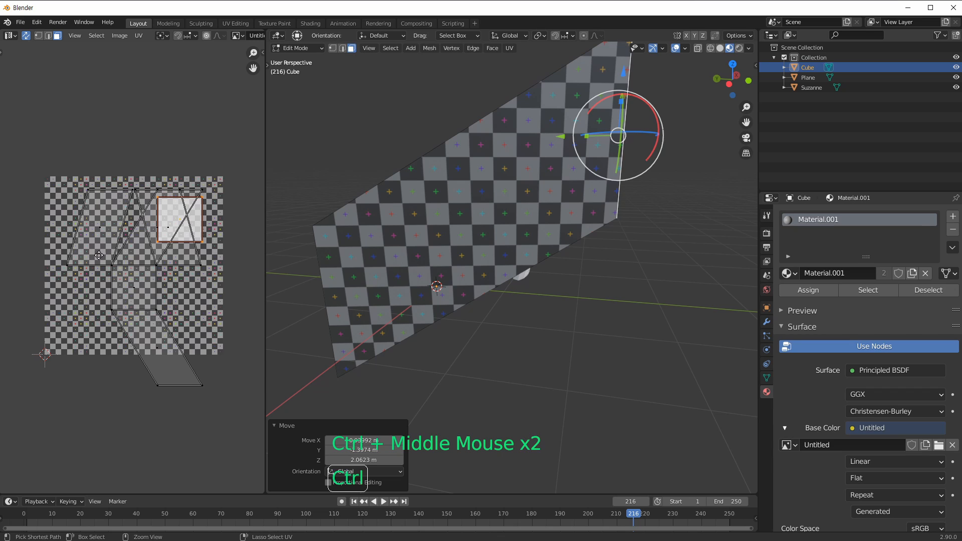
{"action": "key", "text": "ctrl+z"}
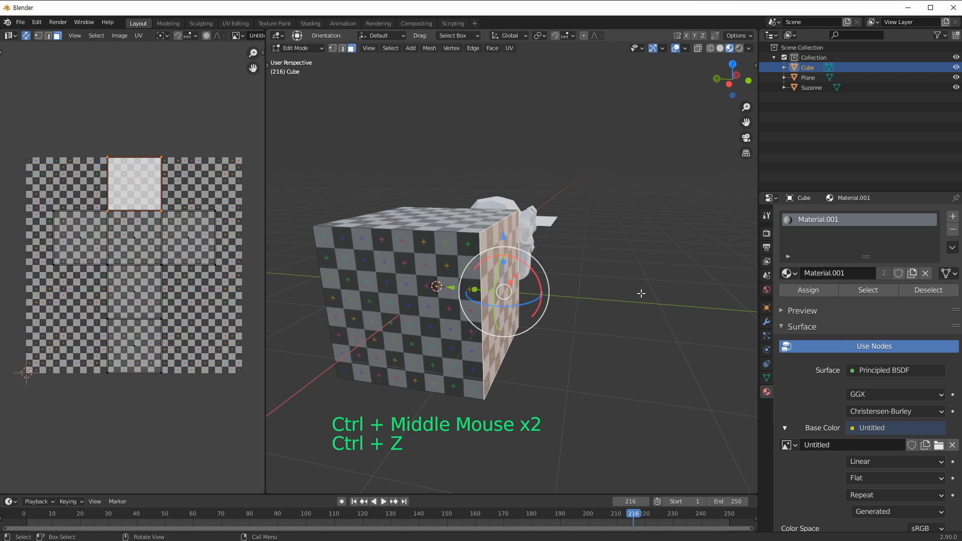
Step: Try scaling the selected side face down to about 0.22 and examine the tapered faces in the UV map
{"action": "key", "text": "s"}
{"action": "left_click", "coordinate": [534, 288]}
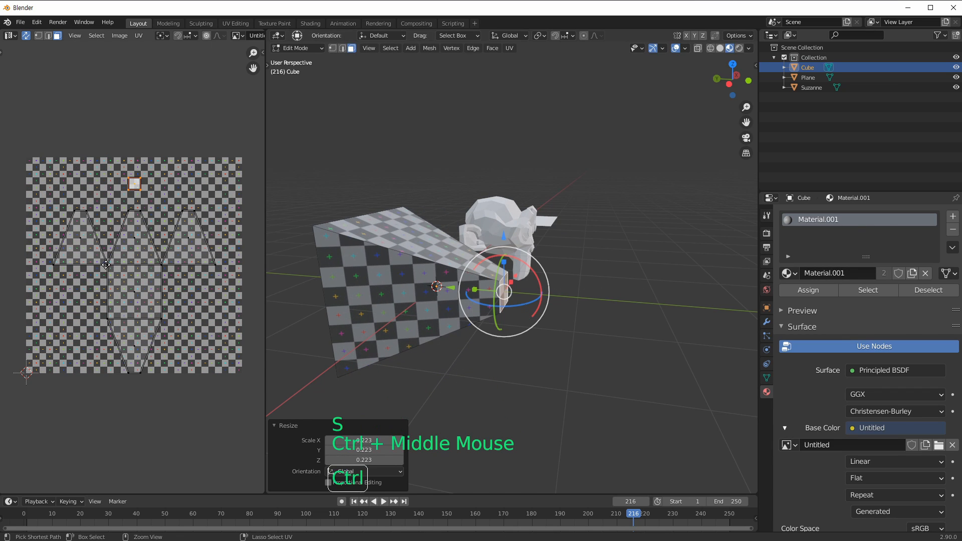
{"action": "middle_click_drag", "start_coordinate": [106, 265], "coordinate": [138, 201], "text": "ctrl"}
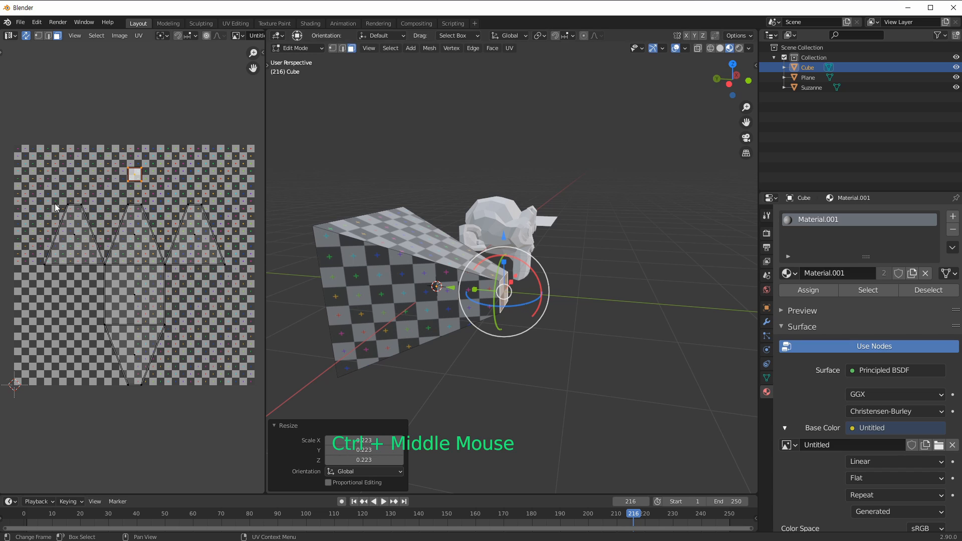
Step: Select one of the tapered cube's long side faces to compare its texture with its UV shape
{"action": "middle_click_drag", "start_coordinate": [447, 266], "coordinate": [444, 252]}
{"action": "key", "text": "3"}
{"action": "left_click", "coordinate": [439, 246]}
{"action": "left_click", "coordinate": [426, 239]}
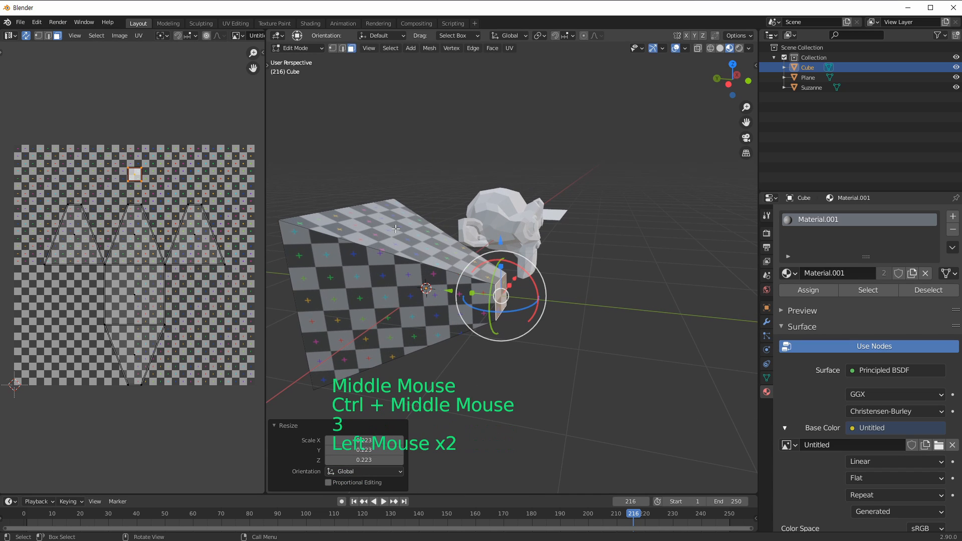
{"action": "left_click", "coordinate": [397, 323]}
{"action": "middle_click_drag", "start_coordinate": [398, 324], "coordinate": [451, 308]}
{"action": "left_click", "coordinate": [488, 294]}
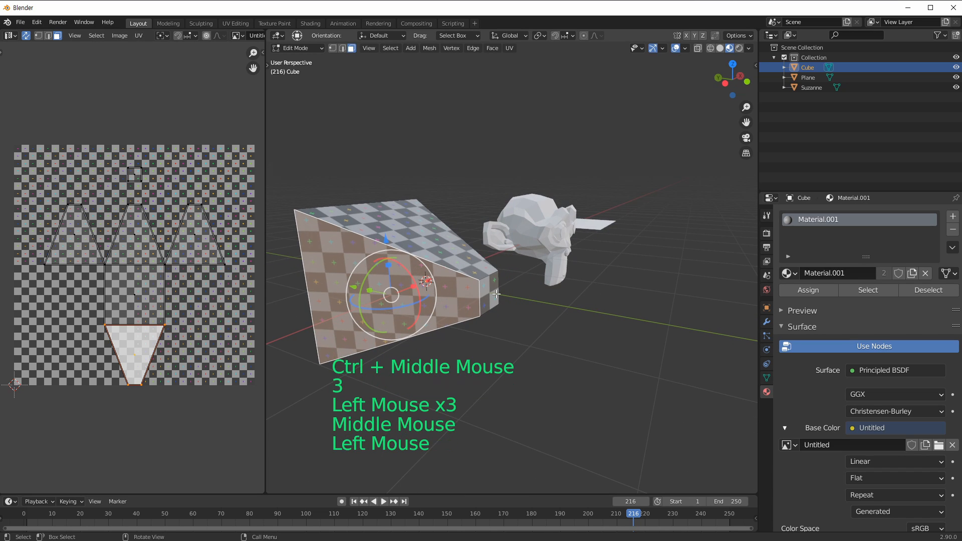
Step: Undo the face selections and the scaling of the side face
{"action": "key", "text": "ctrl+z"}
{"action": "key", "text": "ctrl+z"}
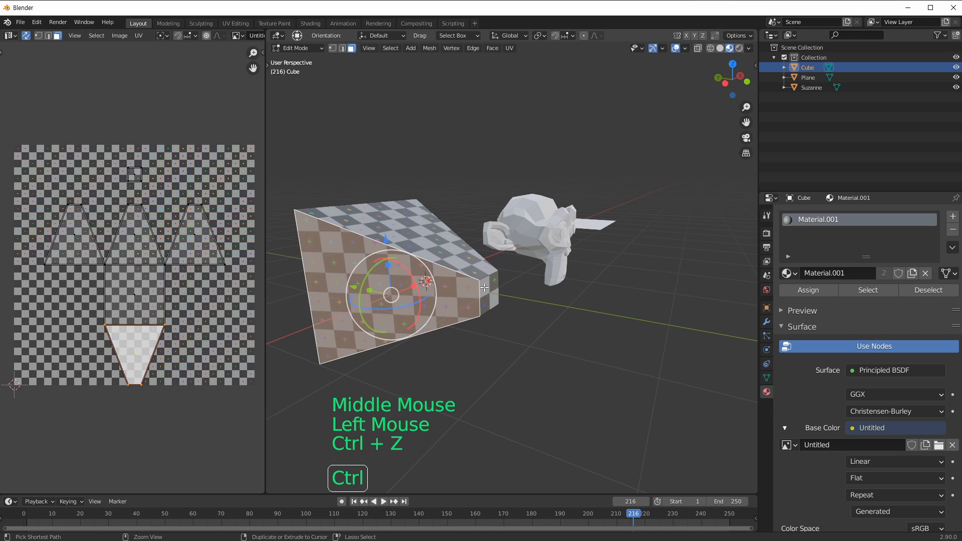
{"action": "key", "text": "ctrl+z"}
{"action": "key", "text": "ctrl+z"}
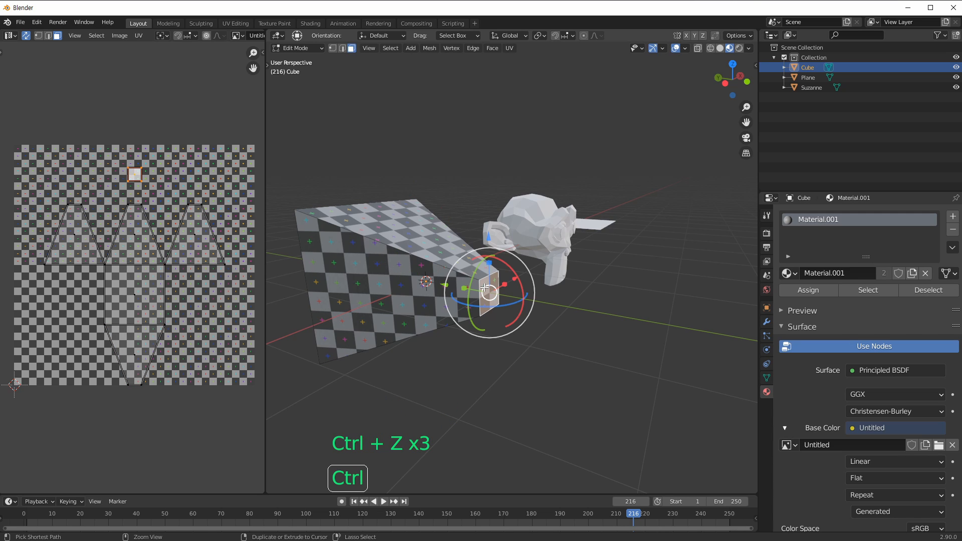
{"action": "middle_click_drag", "start_coordinate": [484, 287], "coordinate": [443, 284]}
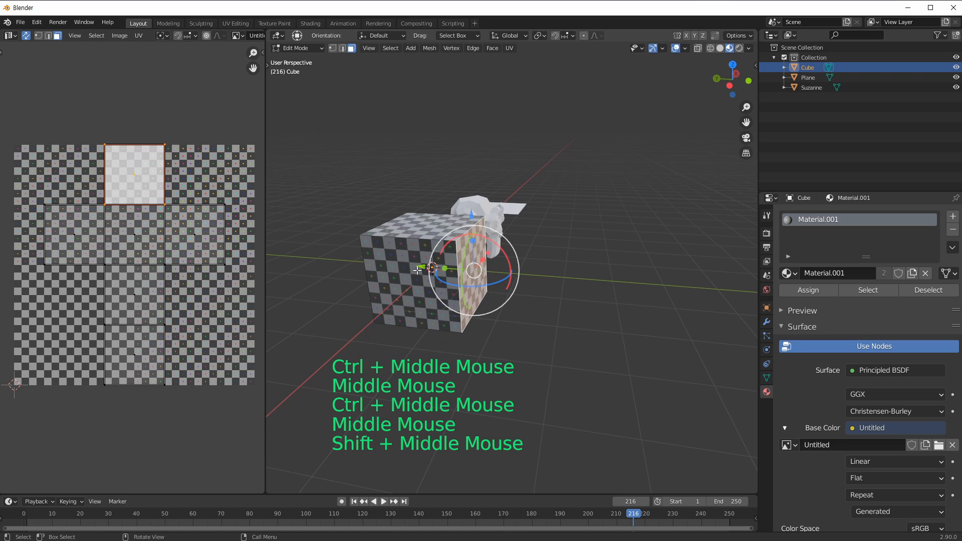
Step: Switch to Object Mode, try moving the whole cube about 2.8 m along X, and undo the move
{"action": "key", "text": "Tab"}
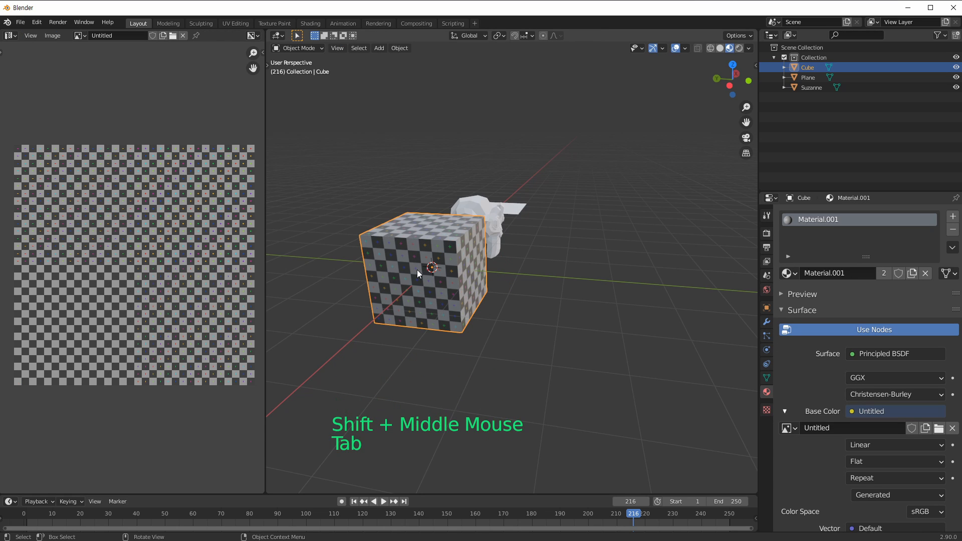
{"action": "key", "text": "g"}
{"action": "left_click", "coordinate": [621, 281]}
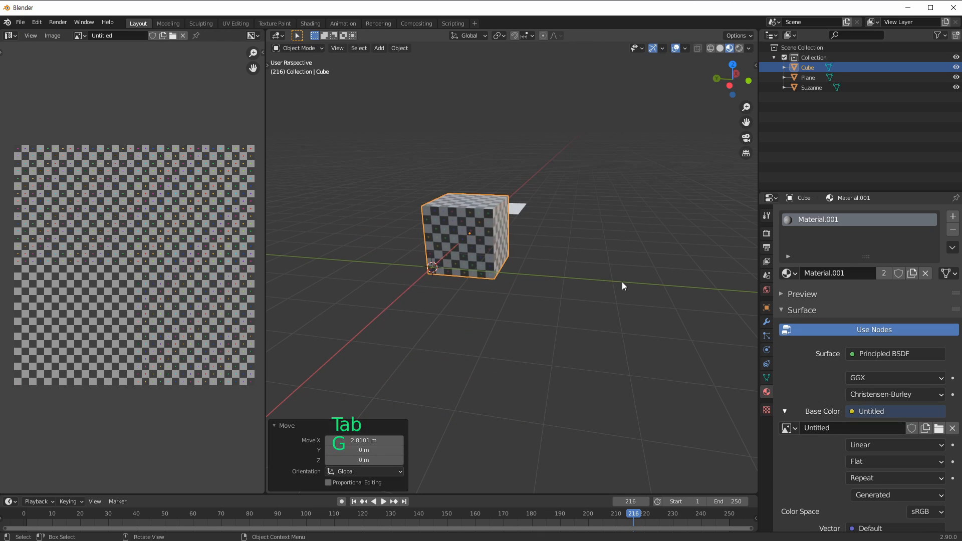
{"action": "key", "text": "ctrl+z"}
Step: Try stretching the cube along X in Object Mode, undo the scaling, and return to Edit Mode
{"action": "key", "text": "s"}
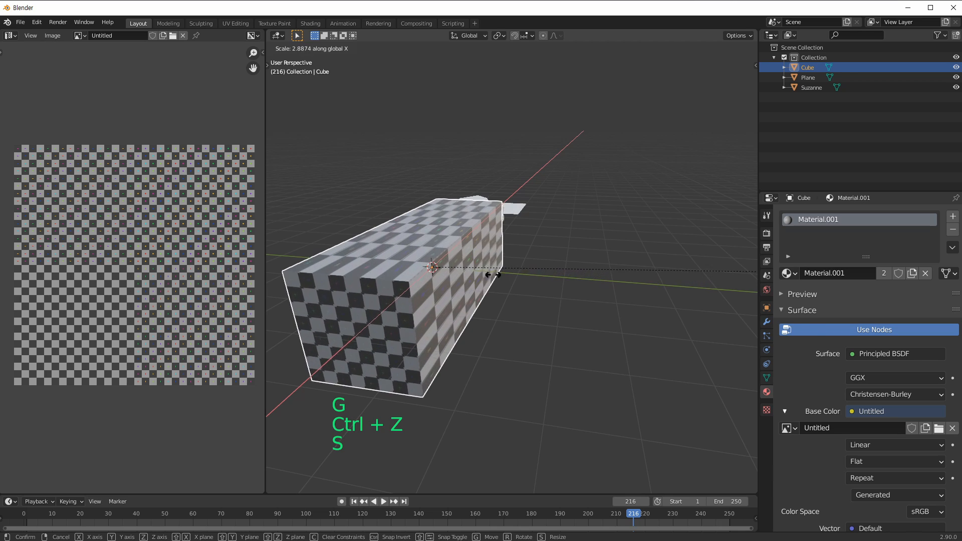
{"action": "left_click", "coordinate": [579, 269]}
{"action": "key", "text": "ctrl+z"}
{"action": "key", "text": "Tab"}
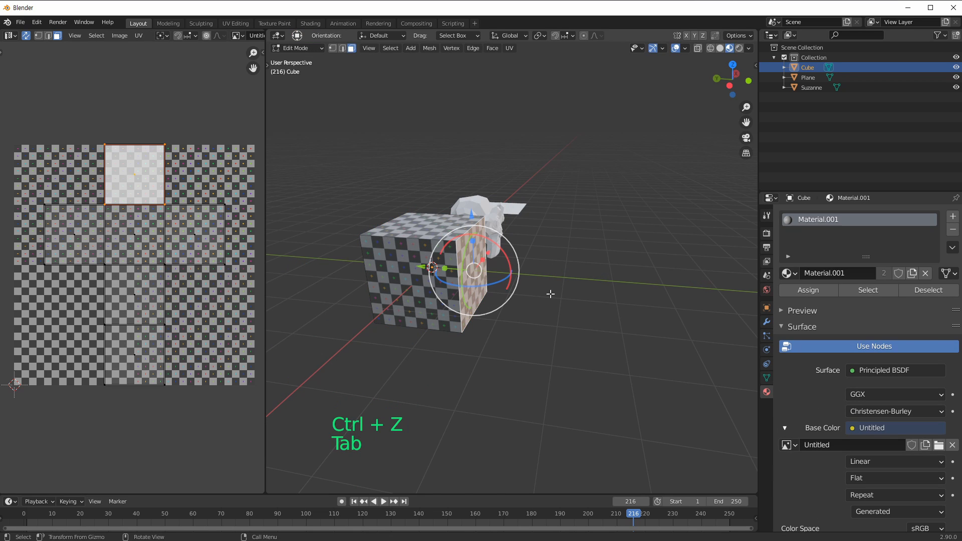
Step: Select all faces of the cube, try scaling them by about 5.07 along Y, examine the texture and UVs, and undo
{"action": "key", "text": "a"}
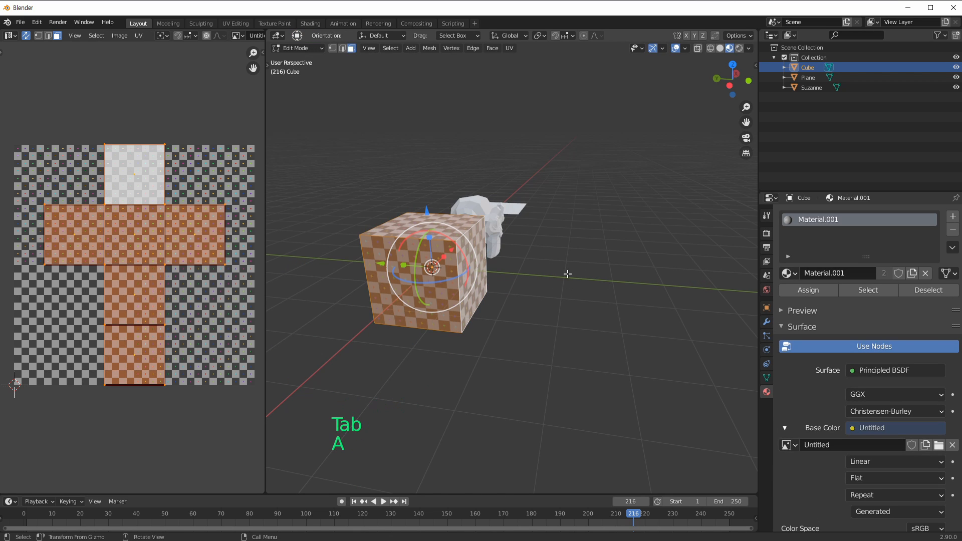
{"action": "key", "text": "s"}
{"action": "key", "text": "y"}
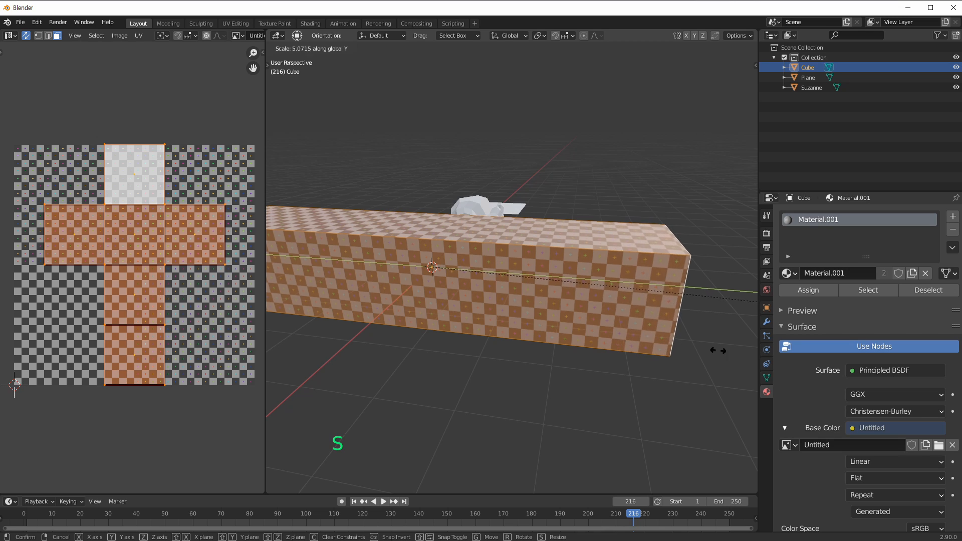
{"action": "left_click", "coordinate": [719, 351]}
{"action": "middle_click_drag", "start_coordinate": [494, 286], "coordinate": [391, 311]}
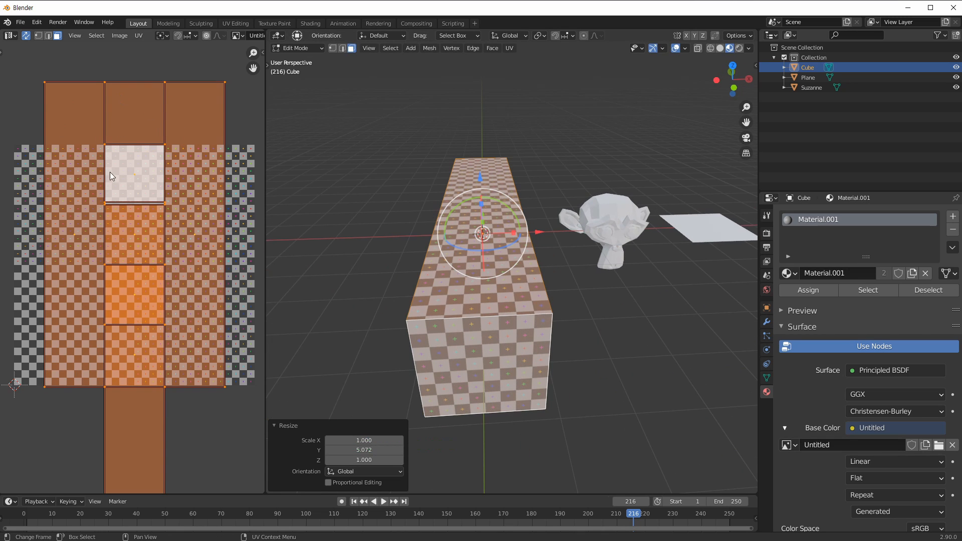
{"action": "middle_click_drag", "start_coordinate": [551, 281], "coordinate": [572, 266]}
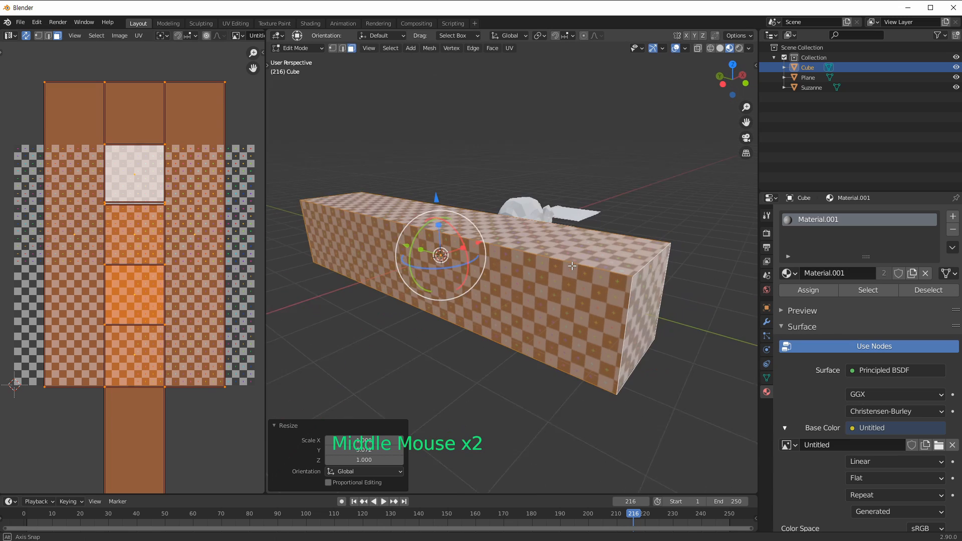
{"action": "key", "text": "ctrl+z"}
{"action": "middle_click", "coordinate": [563, 285]}
Step: Try enlarging all the cube's faces uniformly twice to check how the texture reacts, and undo the scaling
{"action": "key", "text": "3"}
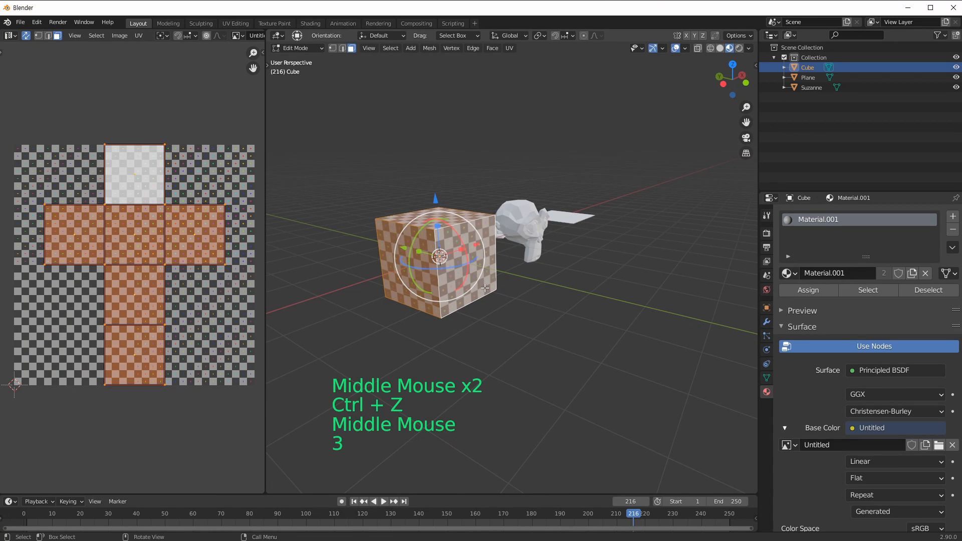
{"action": "left_click", "coordinate": [485, 288]}
{"action": "key", "text": "a"}
{"action": "key", "text": "s"}
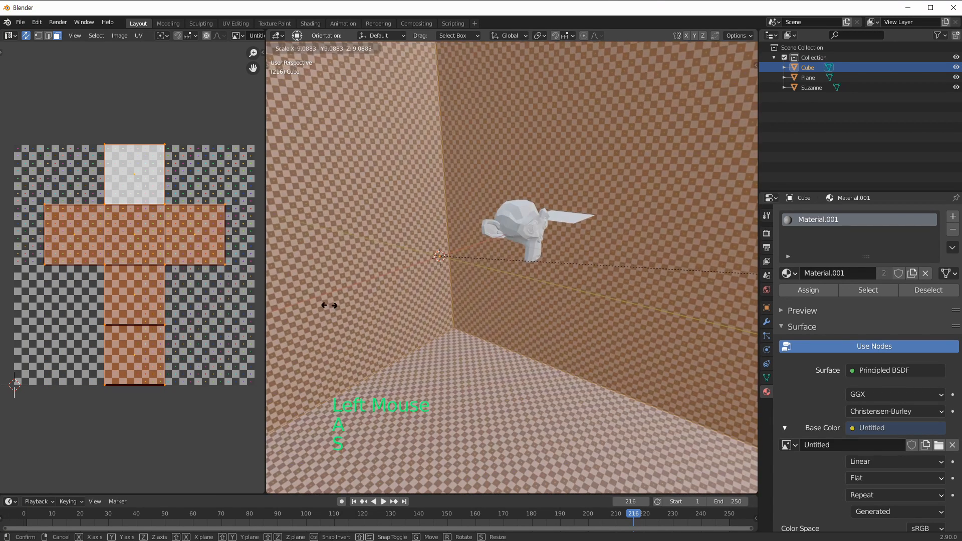
{"action": "left_click", "coordinate": [353, 309]}
{"action": "middle_click_drag", "start_coordinate": [526, 280], "coordinate": [516, 321], "text": "ctrl"}
{"action": "middle_click_drag", "start_coordinate": [501, 270], "coordinate": [489, 300], "text": "ctrl"}
{"action": "key", "text": "ctrl+z"}
{"action": "middle_click_drag", "start_coordinate": [532, 271], "coordinate": [537, 286], "text": "ctrl"}
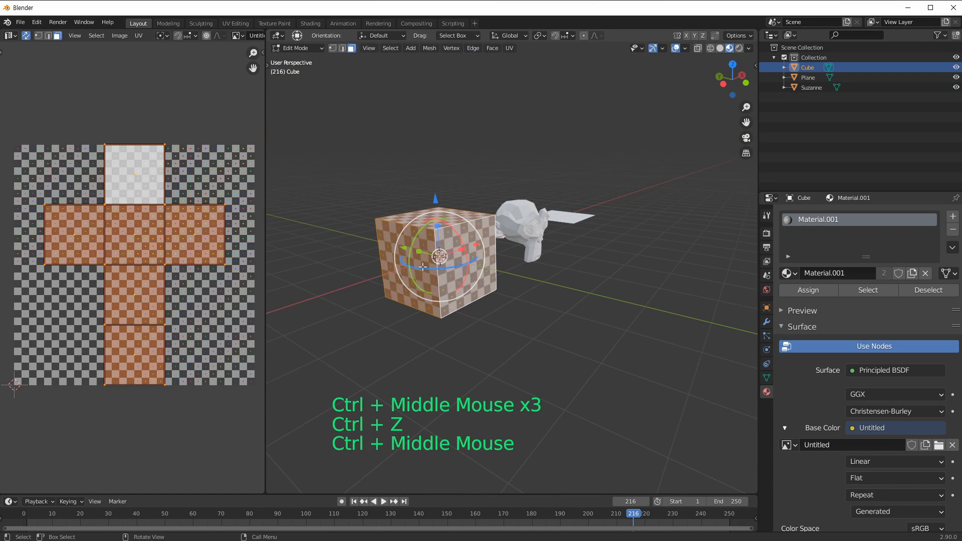
{"action": "key", "text": "s"}
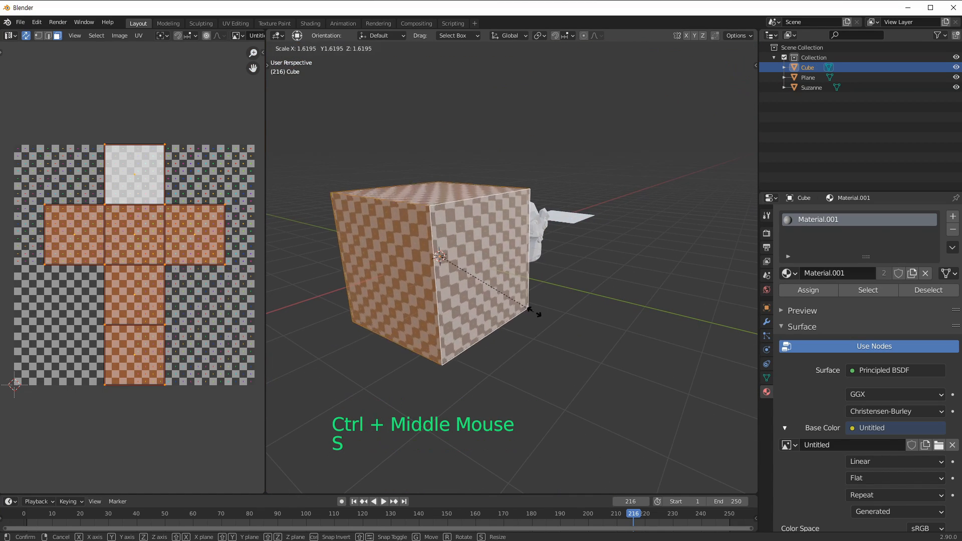
{"action": "key", "text": "ctrl+z"}
Step: Select only the cube's side face, extrude it outward about 6.56 m, and examine the texture and UVs
{"action": "middle_click_drag", "start_coordinate": [529, 291], "coordinate": [489, 289]}
{"action": "left_click", "coordinate": [445, 221]}
{"action": "left_click", "coordinate": [476, 271]}
{"action": "key", "text": "e"}
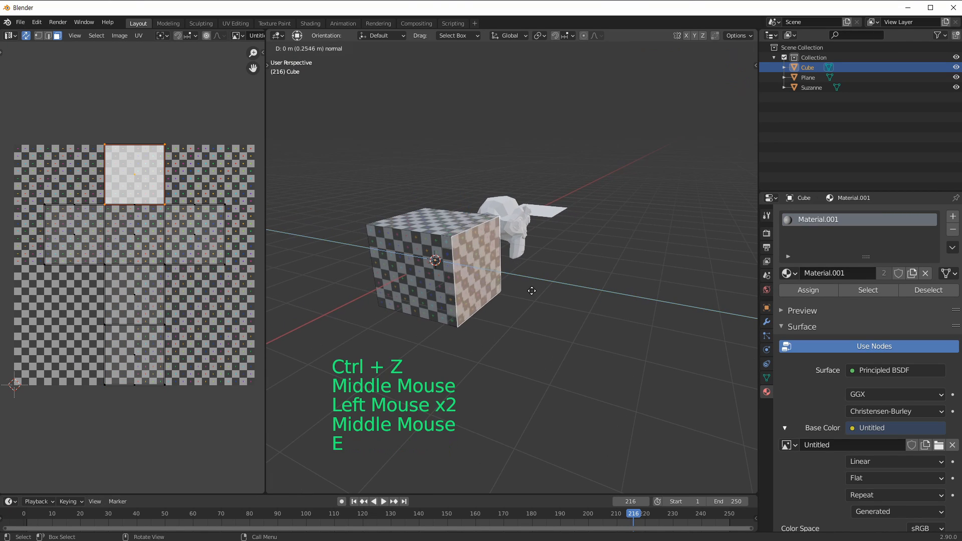
{"action": "left_click", "coordinate": [394, 357]}
{"action": "middle_click_drag", "start_coordinate": [466, 344], "coordinate": [373, 324], "text": "shift"}
{"action": "middle_click_drag", "start_coordinate": [163, 261], "coordinate": [163, 324], "text": "ctrl"}
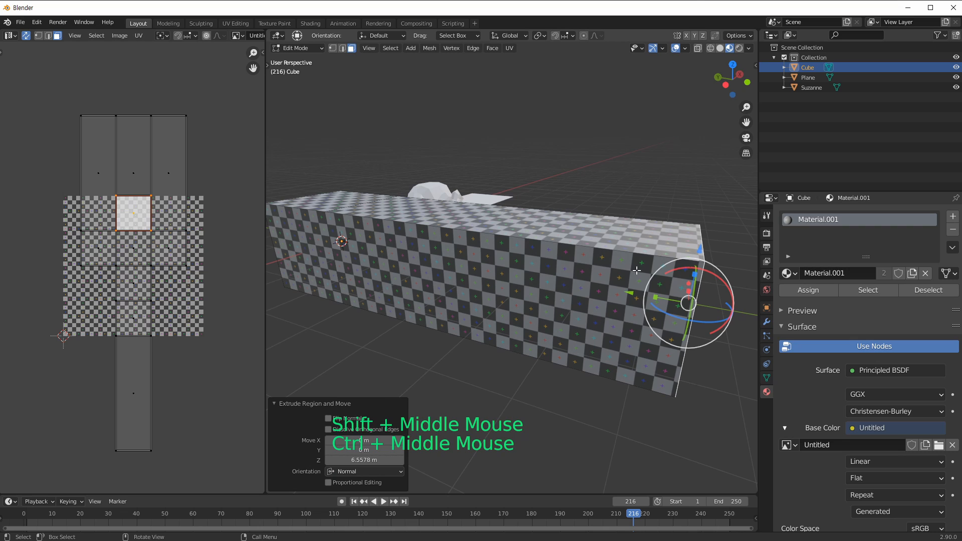
{"action": "middle_click_drag", "start_coordinate": [637, 270], "coordinate": [620, 319]}
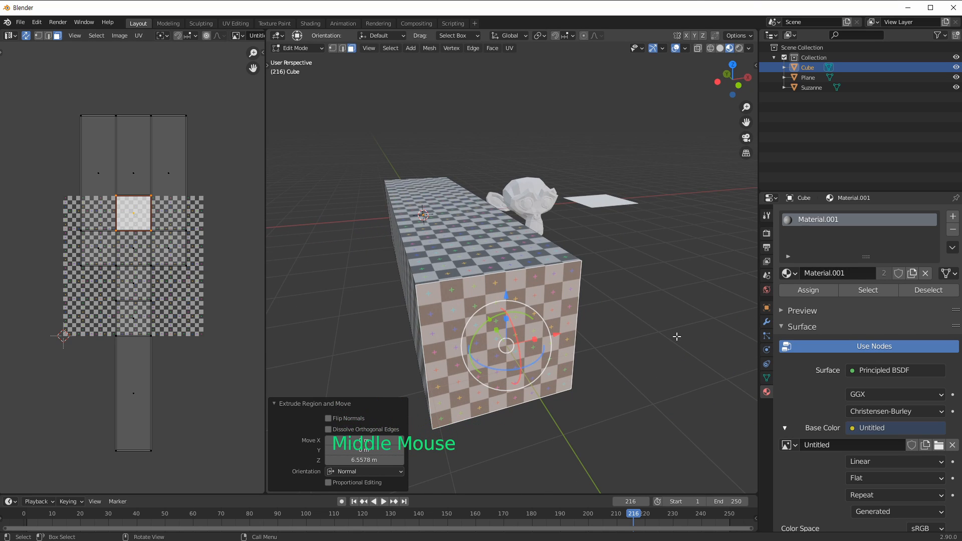
Step: Inset the end face of the extruded block by about 0.59 m and select the inner face
{"action": "key", "text": "i"}
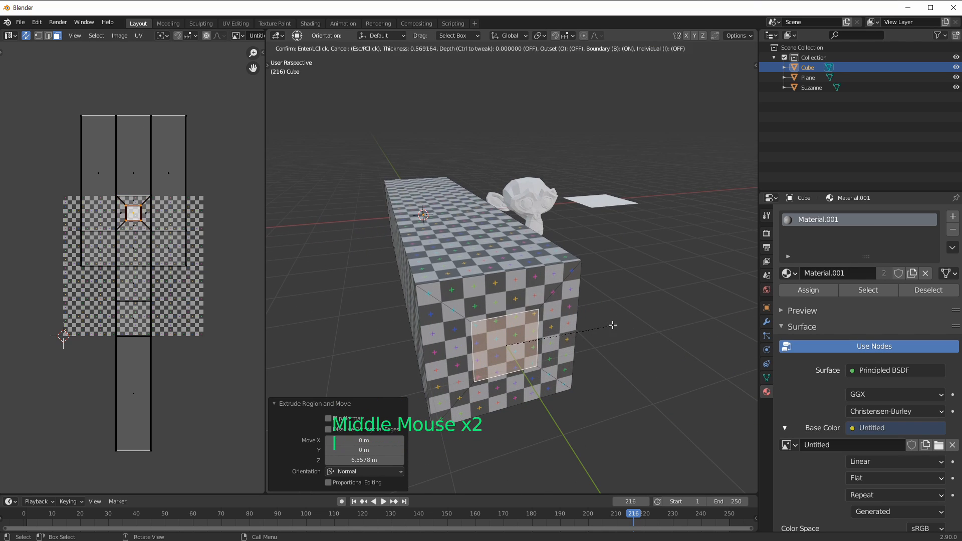
{"action": "left_click", "coordinate": [610, 327]}
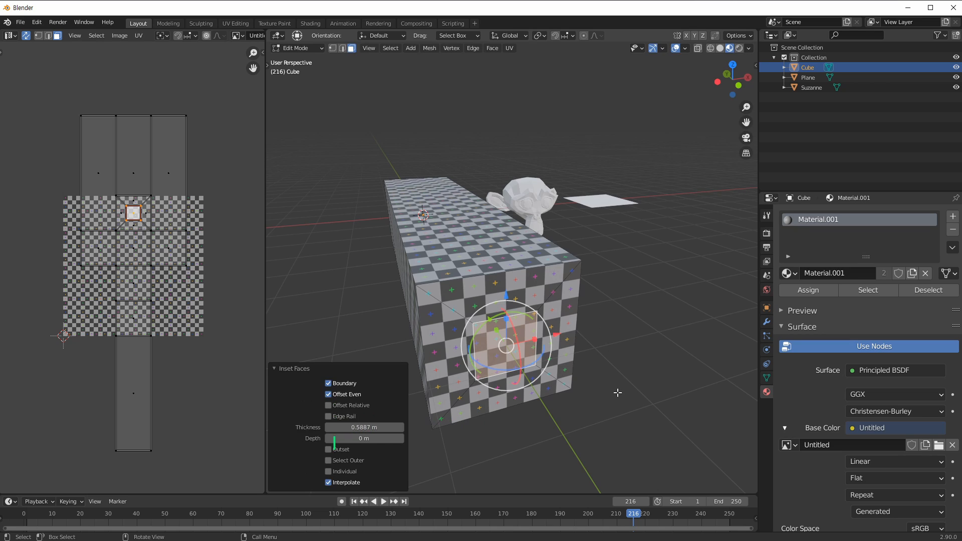
{"action": "left_click", "coordinate": [617, 392]}
{"action": "left_click", "coordinate": [504, 340]}
Step: Try pulling the inset face outward along Y and undo the move
{"action": "middle_click_drag", "start_coordinate": [480, 372], "coordinate": [513, 362]}
{"action": "key", "text": "g"}
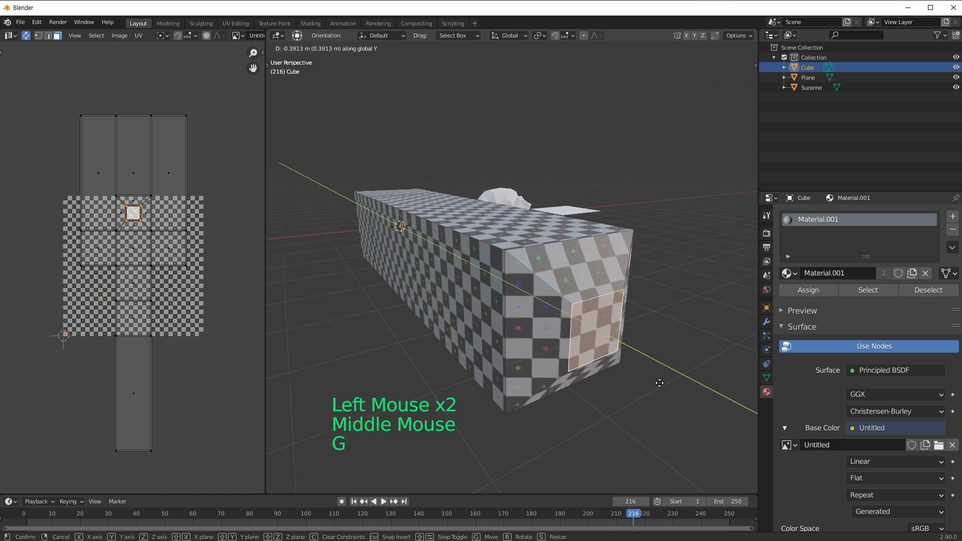
{"action": "key", "text": "ctrl+z"}
Step: Move the inset face up about 0.4 m along Z, and undo a further trial move across the end face
{"action": "left_click_drag", "start_coordinate": [576, 263], "coordinate": [581, 235]}
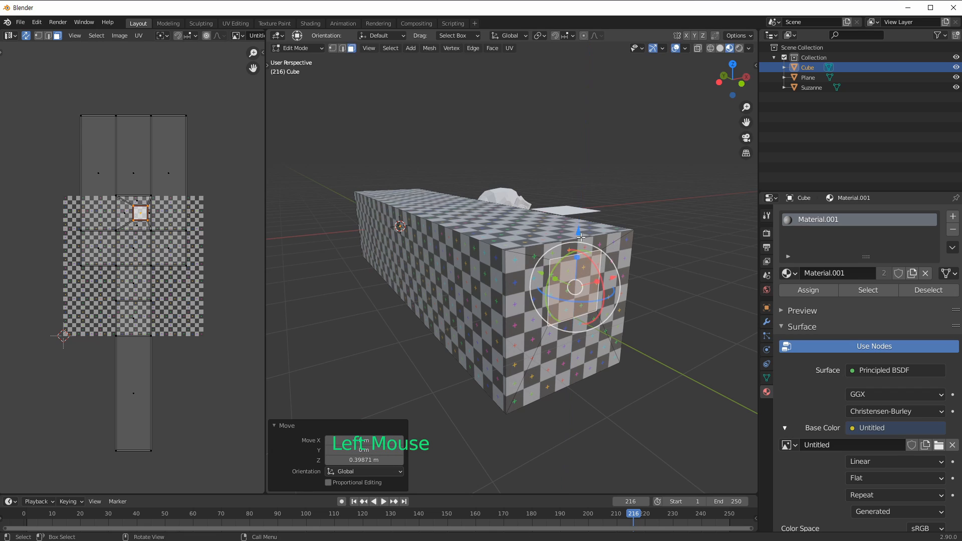
{"action": "middle_click_drag", "start_coordinate": [578, 244], "coordinate": [531, 250]}
{"action": "left_click_drag", "start_coordinate": [493, 279], "coordinate": [489, 279]}
{"action": "key", "text": "ctrl+z"}
Step: Examine the raised inset face's position in the UV map, try moving it further out along Y, and undo
{"action": "middle_click_drag", "start_coordinate": [201, 225], "coordinate": [128, 117], "text": "ctrl"}
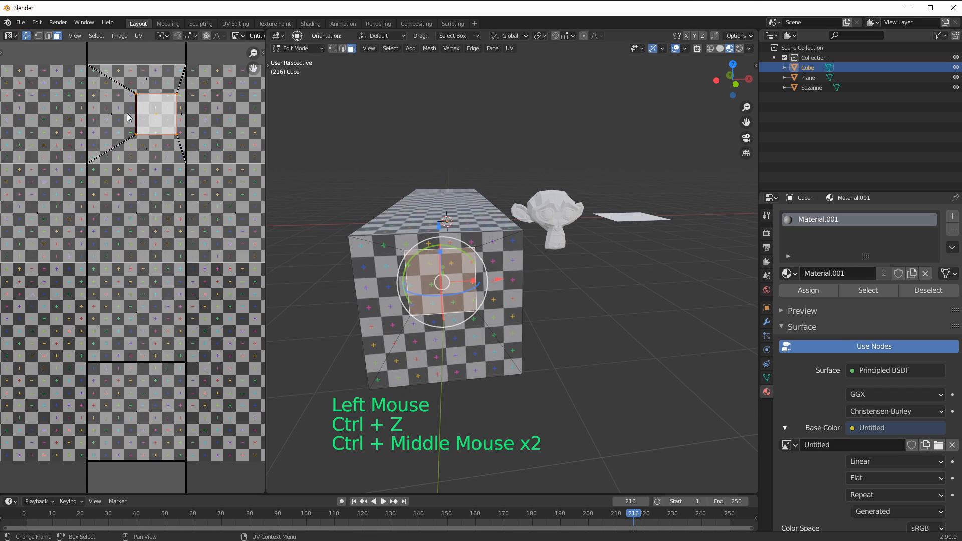
{"action": "middle_click_drag", "start_coordinate": [361, 291], "coordinate": [436, 290]}
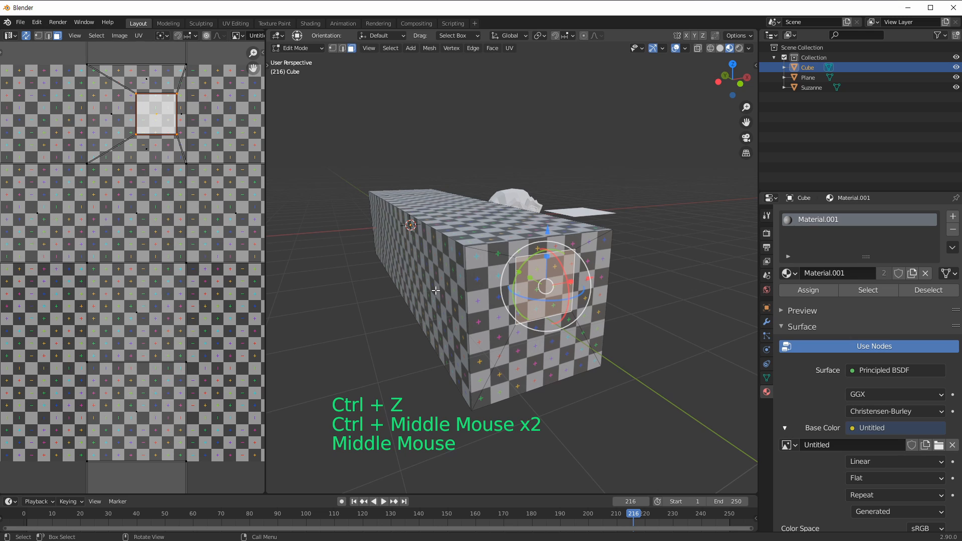
{"action": "mouse_move", "coordinate": [614, 264]}
{"action": "middle_mouse_down"}
{"action": "mouse_move", "coordinate": [666, 265]}
{"action": "mouse_move", "coordinate": [619, 266]}
{"action": "middle_mouse_up"}
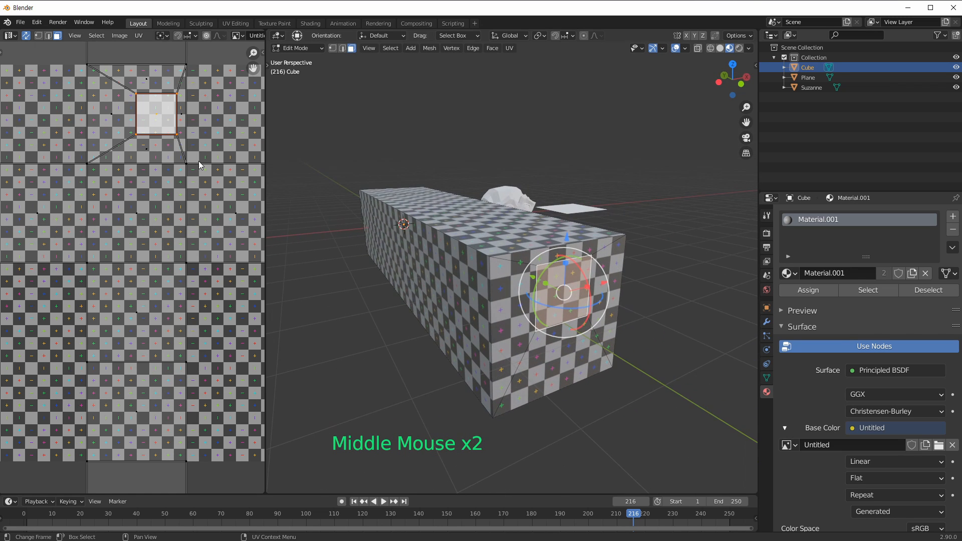
{"action": "middle_click_drag", "start_coordinate": [607, 315], "coordinate": [615, 320]}
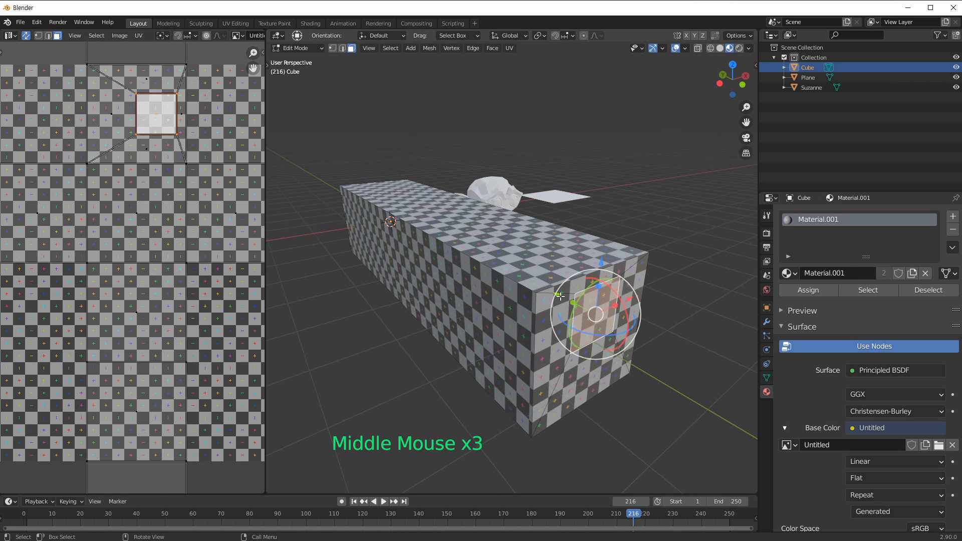
{"action": "left_click_drag", "start_coordinate": [560, 296], "coordinate": [567, 261]}
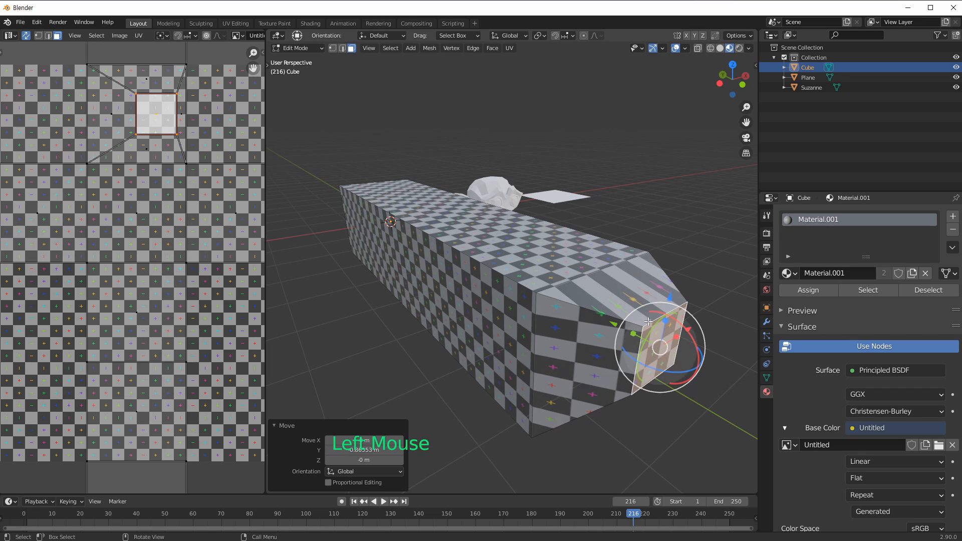
{"action": "key", "text": "ctrl+z"}
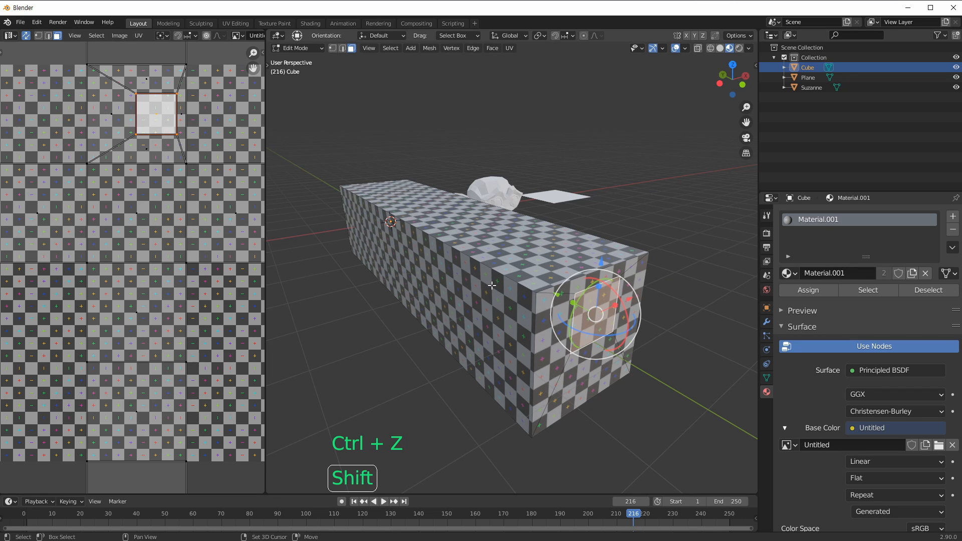
Step: Select the inset face on the block's end and expand the selection to the surrounding faces to examine them in the UV map
{"action": "middle_click_drag", "start_coordinate": [551, 328], "coordinate": [553, 335], "text": "shift"}
{"action": "key", "text": "2"}
{"action": "key", "text": "a"}
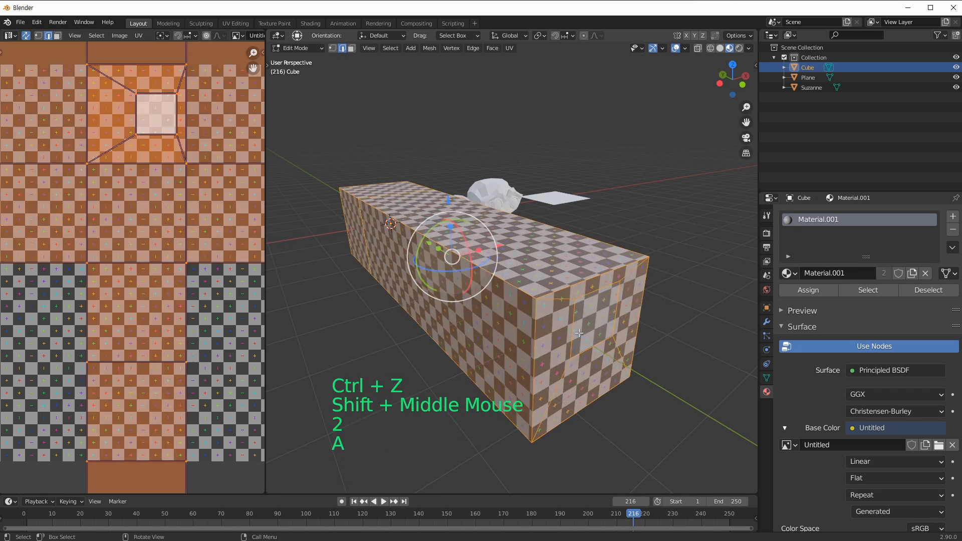
{"action": "left_click", "coordinate": [610, 314]}
{"action": "key", "text": "3"}
{"action": "left_click", "coordinate": [607, 316]}
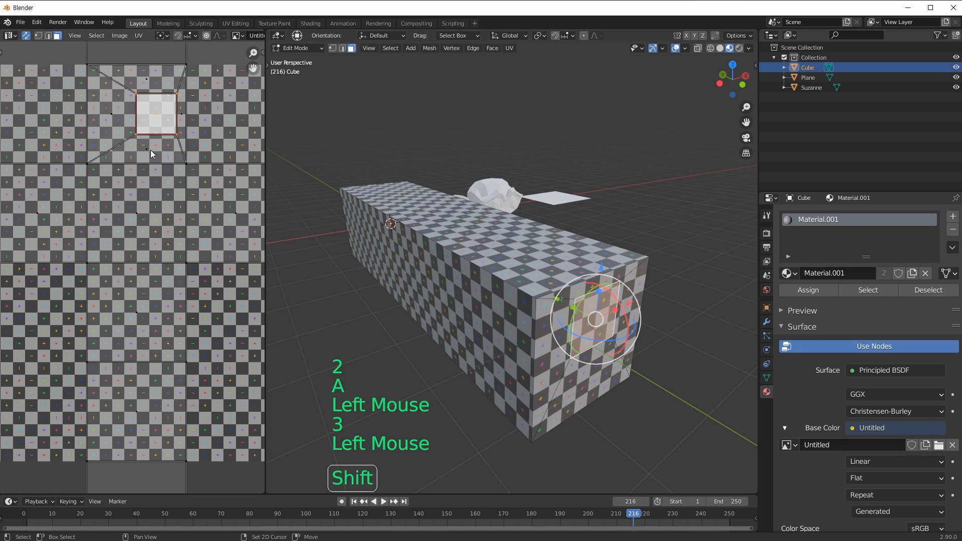
{"action": "middle_click_drag", "start_coordinate": [203, 135], "coordinate": [216, 173], "text": "shift"}
{"action": "key", "text": "ctrl+KP_Add"}
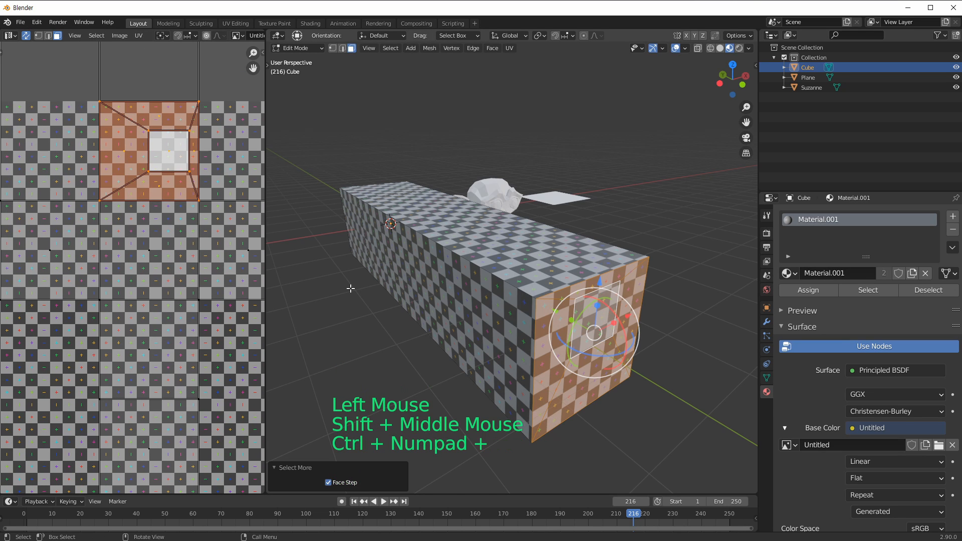
Step: Select the block's long top face and extrude it upward twice along its normal
{"action": "left_click", "coordinate": [443, 245]}
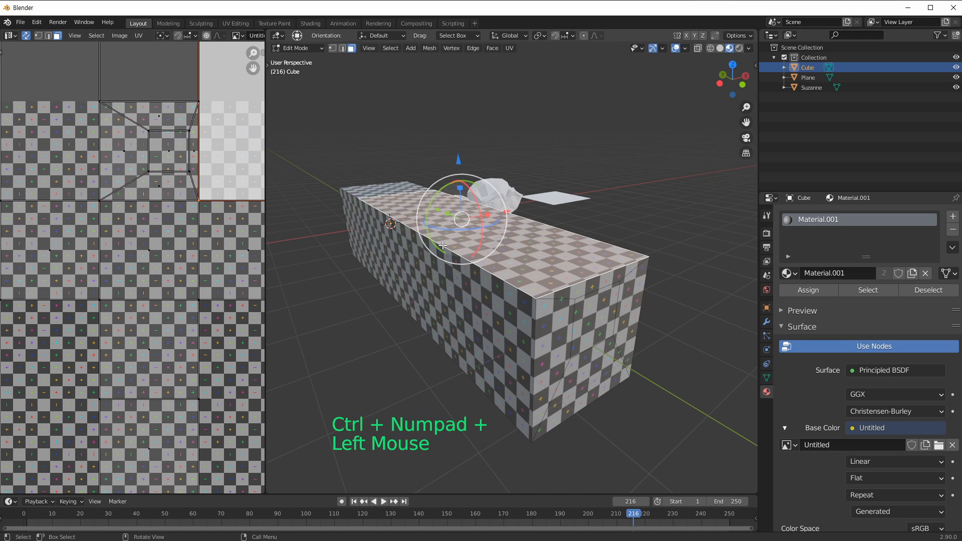
{"action": "middle_click_drag", "start_coordinate": [482, 270], "coordinate": [509, 268]}
{"action": "middle_click_drag", "start_coordinate": [509, 268], "coordinate": [463, 297], "text": "shift"}
{"action": "middle_click_drag", "start_coordinate": [225, 120], "coordinate": [161, 208], "text": "shift"}
{"action": "middle_click_drag", "start_coordinate": [171, 201], "coordinate": [177, 273], "text": "ctrl"}
{"action": "key", "text": "e"}
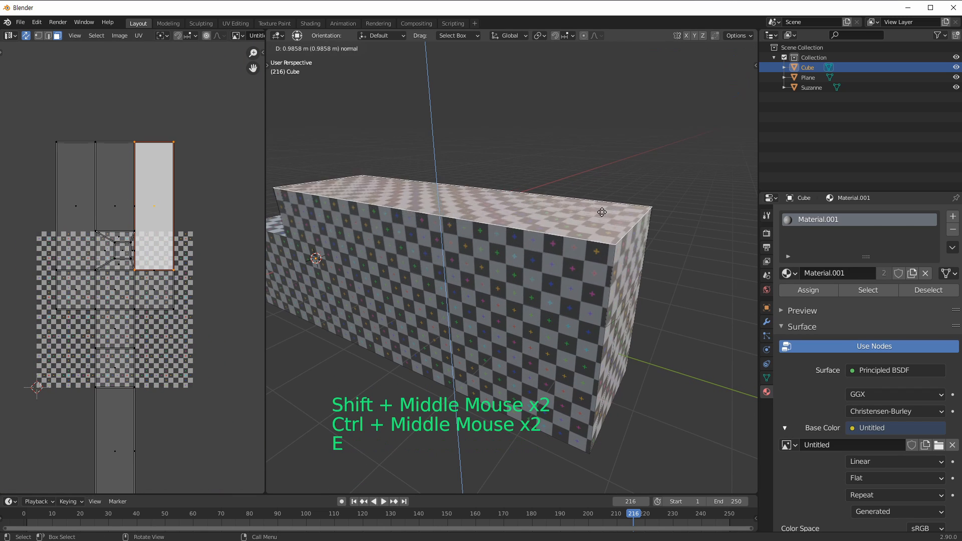
{"action": "left_click", "coordinate": [621, 84]}
{"action": "middle_click_drag", "start_coordinate": [606, 111], "coordinate": [639, 188], "text": "ctrl"}
{"action": "key", "text": "e"}
{"action": "left_click", "coordinate": [589, 116]}
Step: Select the two narrow stacked faces on the end of the extruded wall and unwrap them
{"action": "middle_click_drag", "start_coordinate": [545, 217], "coordinate": [512, 235]}
{"action": "left_click", "coordinate": [511, 235]}
{"action": "left_click", "coordinate": [521, 150], "text": "shift"}
{"action": "middle_click_drag", "start_coordinate": [525, 202], "coordinate": [501, 226]}
{"action": "middle_click_drag", "start_coordinate": [182, 299], "coordinate": [170, 296], "text": "ctrl"}
{"action": "middle_click_drag", "start_coordinate": [170, 297], "coordinate": [152, 295], "text": "ctrl"}
{"action": "middle_click_drag", "start_coordinate": [464, 306], "coordinate": [446, 263], "text": "shift"}
{"action": "key", "text": "u"}
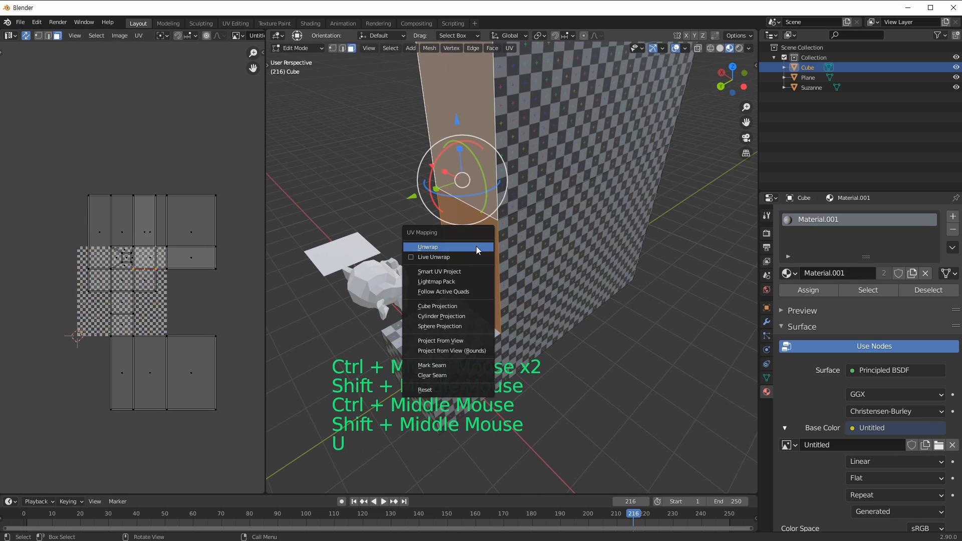
{"action": "left_click", "coordinate": [476, 247]}
Step: Try extruding the upper of the two unwrapped end faces outward, and undo the extrusion
{"action": "middle_click_drag", "start_coordinate": [548, 243], "coordinate": [534, 301]}
{"action": "left_click", "coordinate": [478, 200]}
{"action": "mouse_move", "coordinate": [479, 198]}
{"action": "middle_mouse_down"}
{"action": "mouse_move", "coordinate": [457, 190]}
{"action": "mouse_move", "coordinate": [466, 187]}
{"action": "middle_mouse_up"}
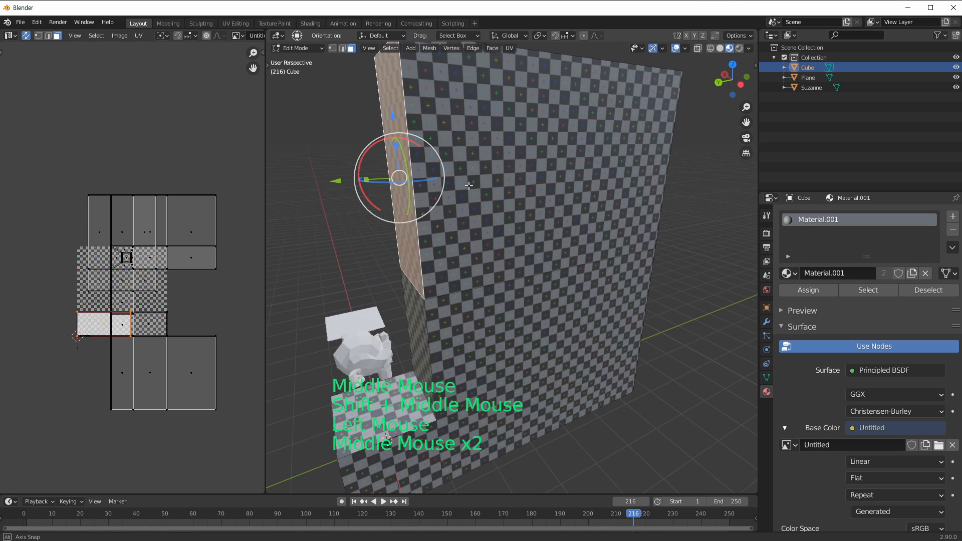
{"action": "key", "text": "e"}
{"action": "left_click", "coordinate": [644, 184]}
{"action": "middle_click_drag", "start_coordinate": [644, 184], "coordinate": [564, 297]}
{"action": "key", "text": "ctrl+z"}
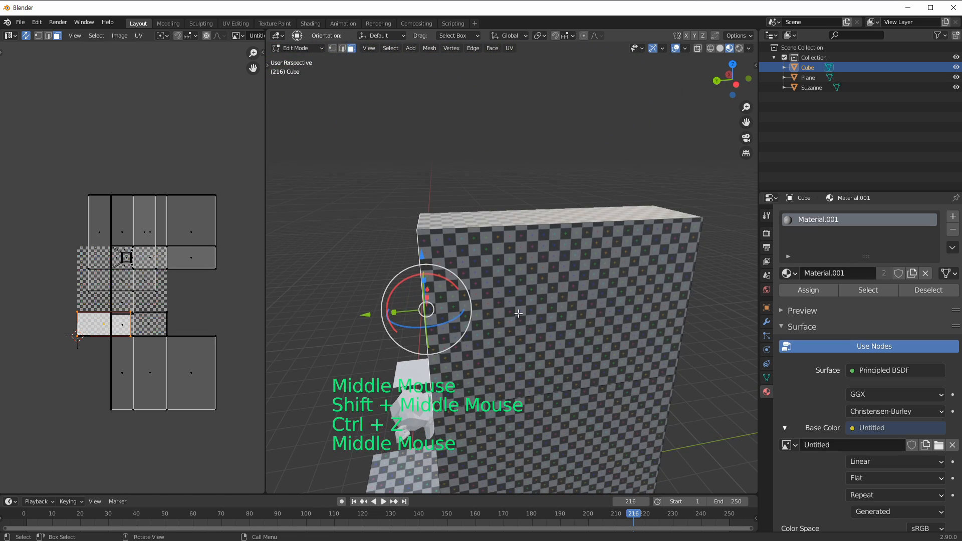
Step: Check the Correct Face Attributes transform option and examine the checker texture on the wall's side and end faces
{"action": "middle_click_drag", "start_coordinate": [583, 301], "coordinate": [560, 172], "text": "shift"}
{"action": "left_click", "coordinate": [733, 36]}
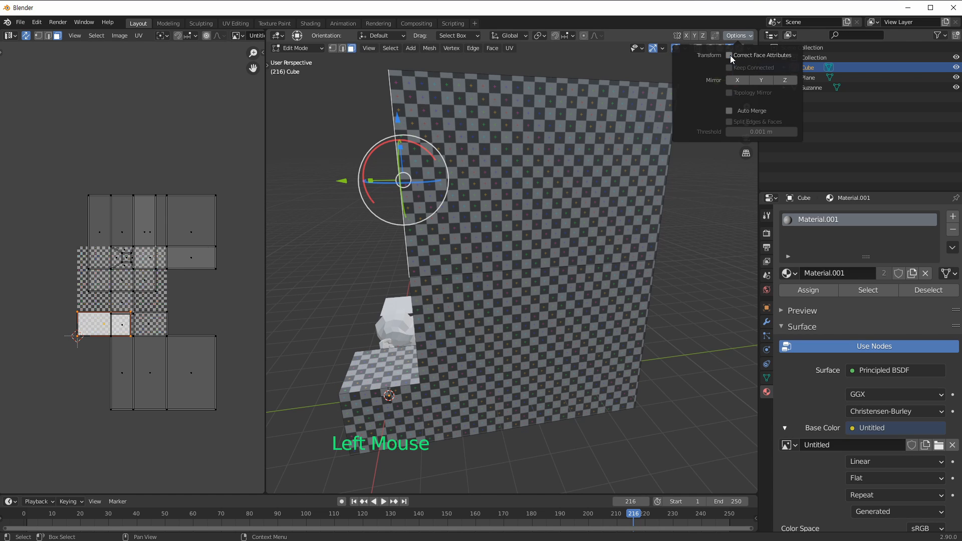
{"action": "middle_click_drag", "start_coordinate": [456, 280], "coordinate": [536, 246]}
{"action": "middle_click", "coordinate": [536, 246]}
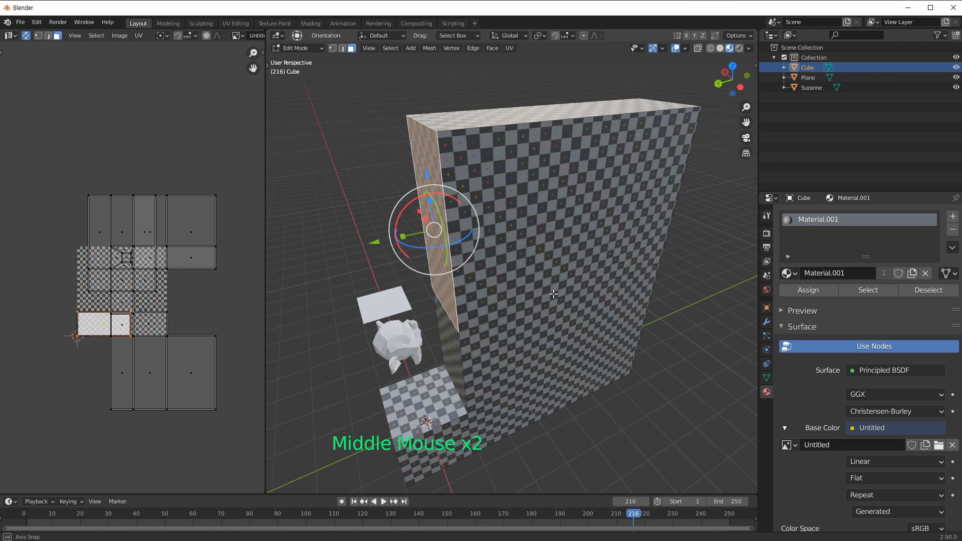
{"action": "key", "text": "Tab"}
{"action": "key", "text": "Tab"}
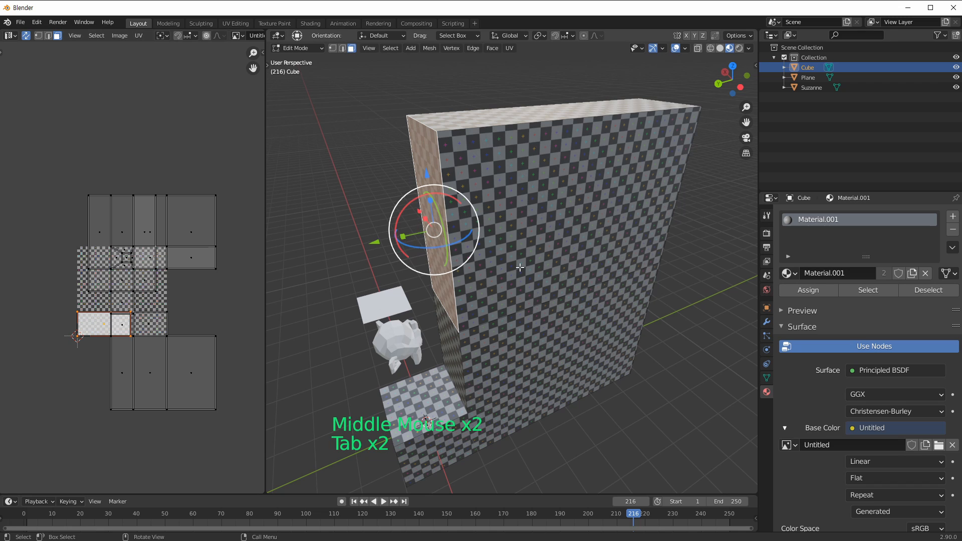
{"action": "middle_click_drag", "start_coordinate": [471, 281], "coordinate": [509, 285]}
{"action": "middle_click_drag", "start_coordinate": [541, 371], "coordinate": [547, 258], "text": "shift"}
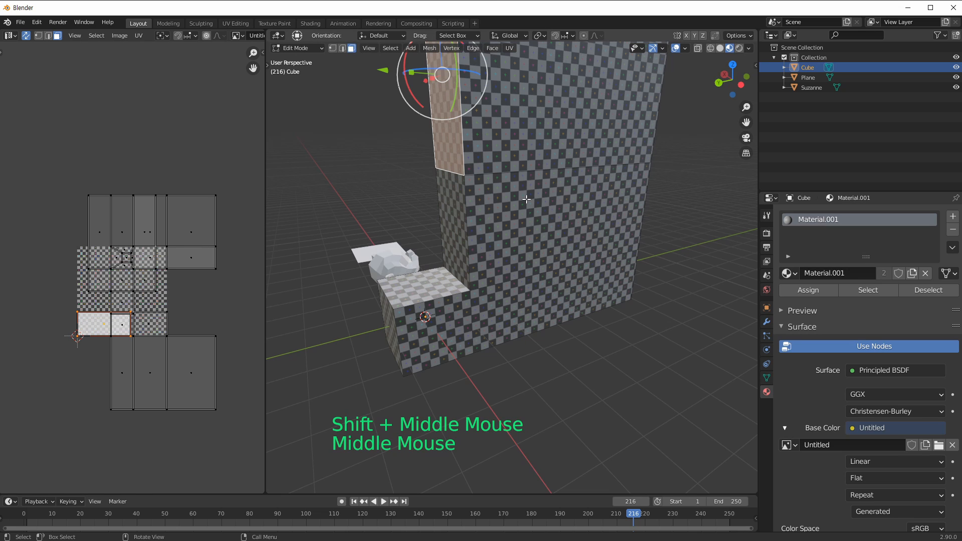
{"action": "middle_click_drag", "start_coordinate": [448, 259], "coordinate": [477, 237], "text": "shift"}
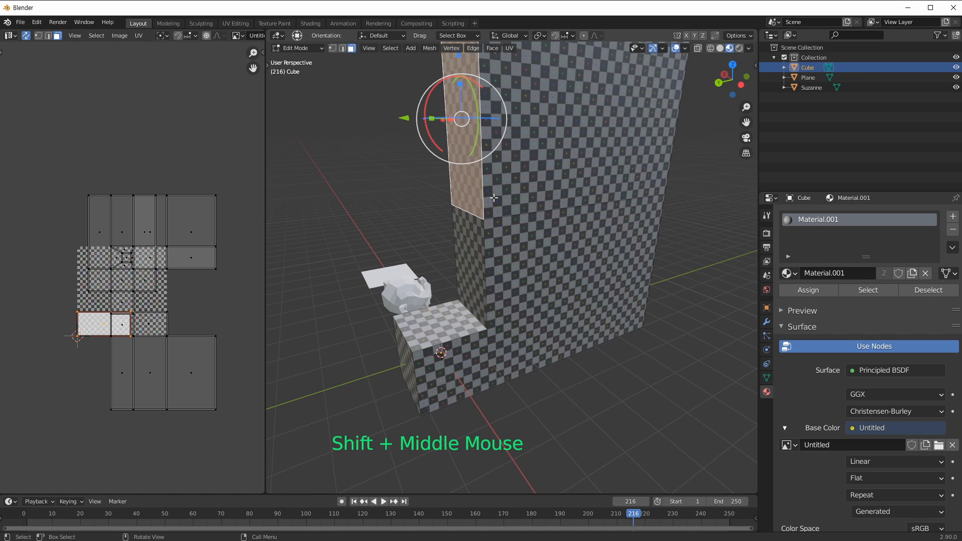
Step: Return to Object Mode and delete the checker-textured cube
{"action": "key", "text": "Tab"}
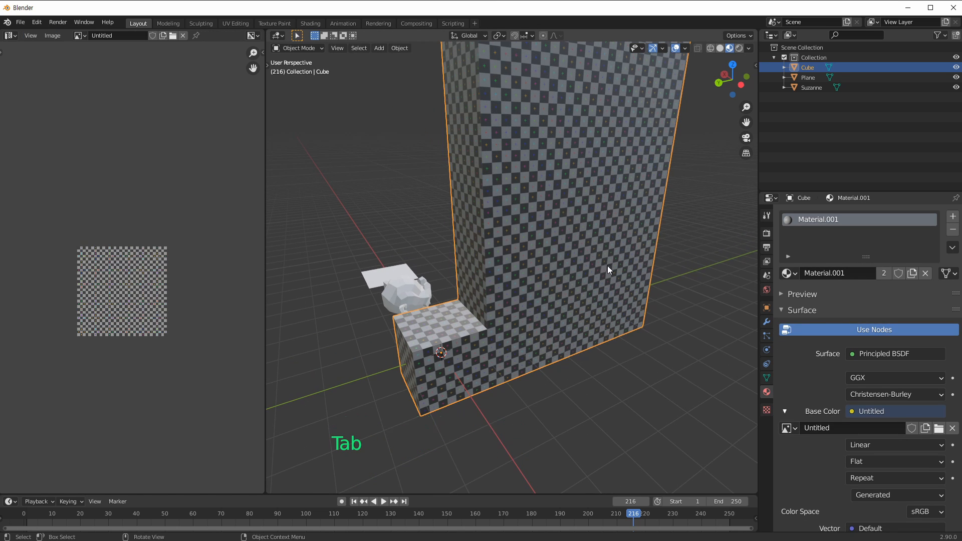
{"action": "middle_click_drag", "start_coordinate": [607, 266], "coordinate": [453, 262]}
{"action": "key", "text": "x"}
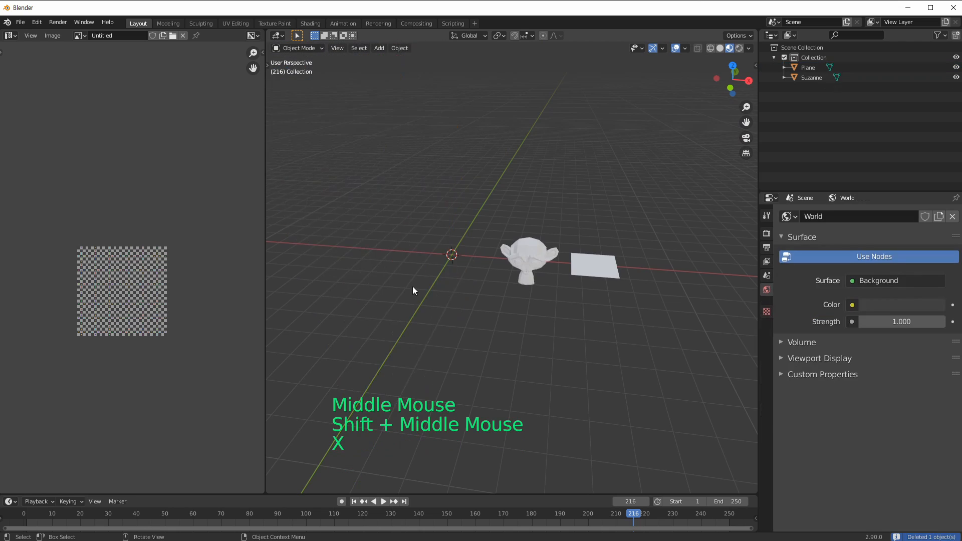
Step: Open Suzanne in Edit Mode with the whole mesh selected and frame its UV layout
{"action": "middle_click_drag", "start_coordinate": [413, 287], "coordinate": [511, 263], "text": "ctrl"}
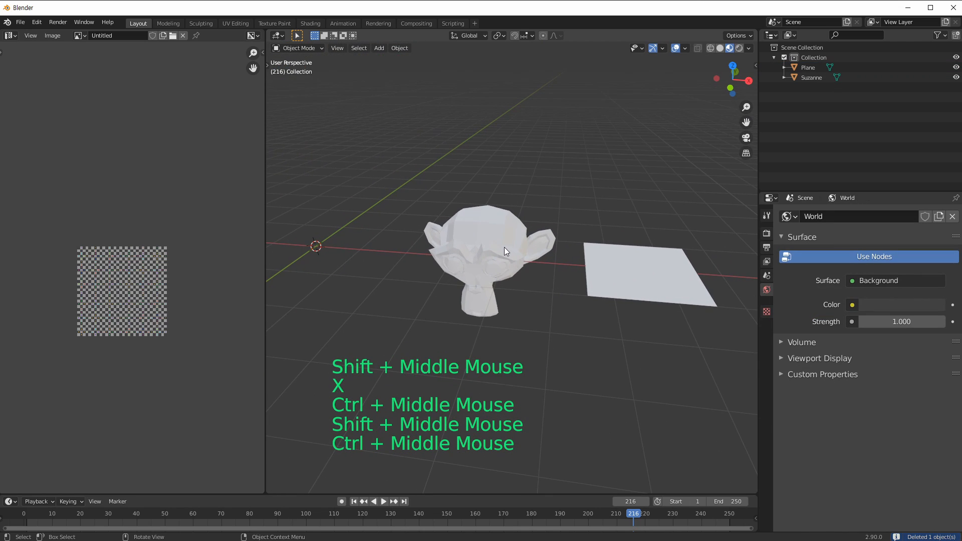
{"action": "left_click", "coordinate": [505, 247]}
{"action": "middle_click_drag", "start_coordinate": [457, 312], "coordinate": [542, 288], "text": "ctrl"}
{"action": "key", "text": "Tab"}
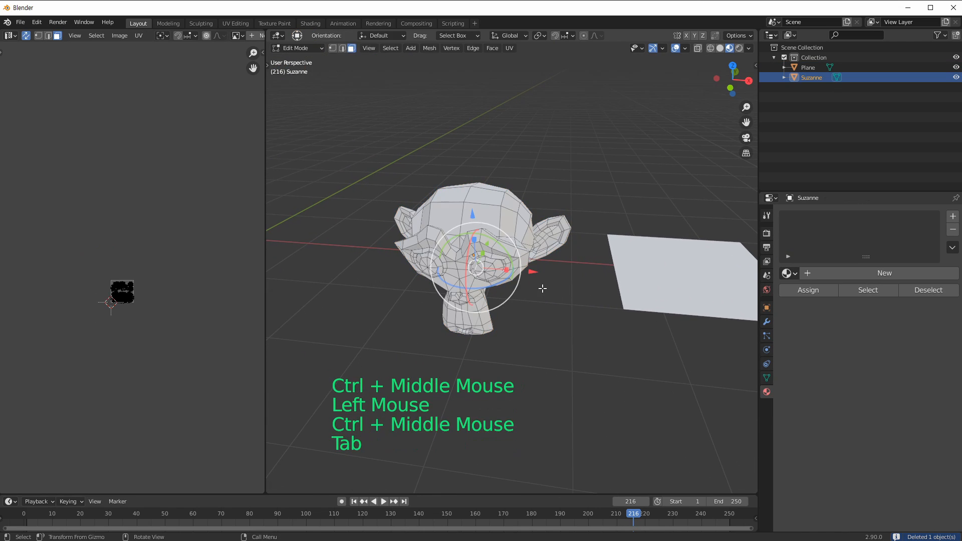
{"action": "key", "text": "a"}
{"action": "middle_click_drag", "start_coordinate": [104, 329], "coordinate": [134, 299], "text": "ctrl"}
{"action": "key", "text": "KP_Decimal"}
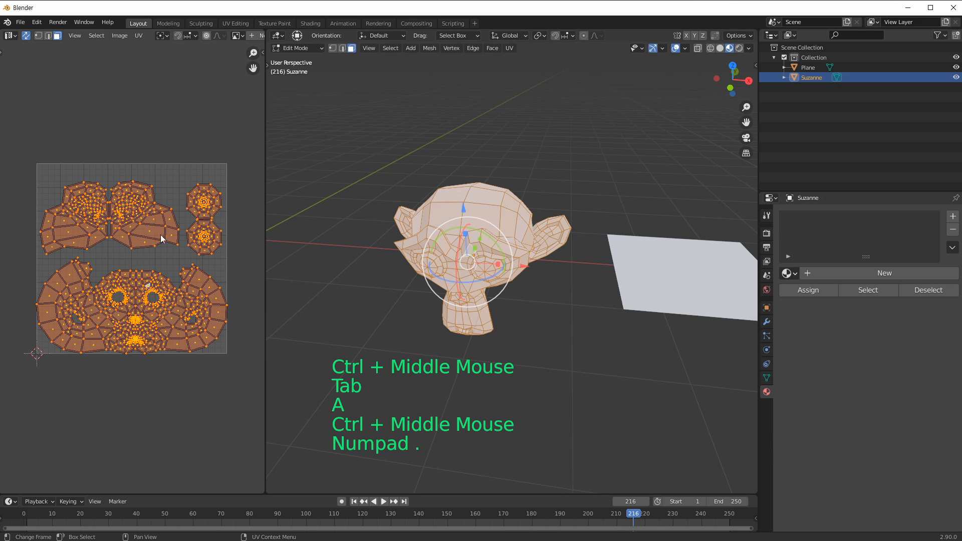
{"action": "scroll", "coordinate": [162, 251], "scroll_direction": "up", "scroll_amount": 3}
{"action": "scroll", "coordinate": [159, 254], "scroll_direction": "down", "scroll_amount": 2}
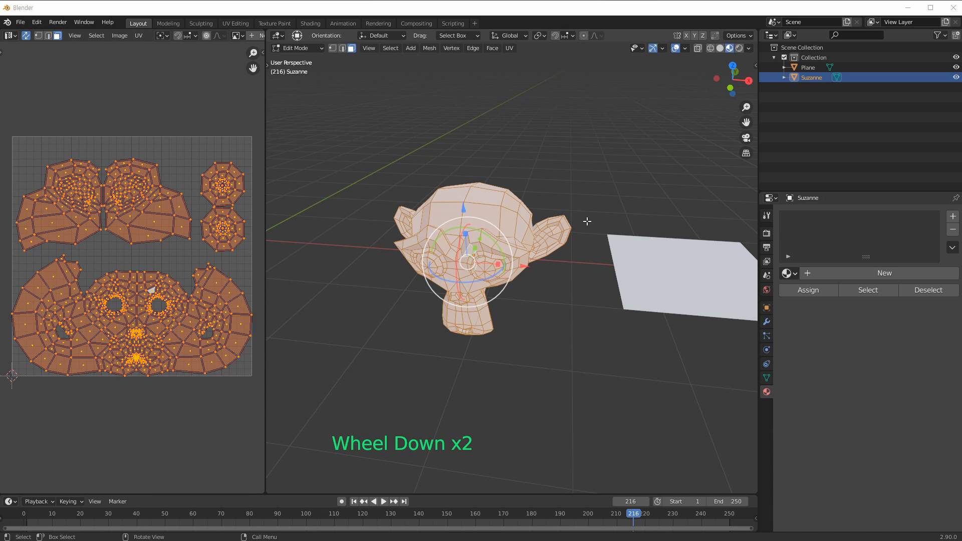
Step: Switch to UV vertex selection and circle-select a row of vertices along the outer side of the face island
{"action": "middle_click_drag", "start_coordinate": [84, 290], "coordinate": [104, 271]}
{"action": "middle_click_drag", "start_coordinate": [105, 281], "coordinate": [126, 264], "text": "ctrl"}
{"action": "middle_click_drag", "start_coordinate": [80, 301], "coordinate": [101, 282], "text": "ctrl"}
{"action": "left_click", "coordinate": [79, 255]}
{"action": "key", "text": "1"}
{"action": "left_click", "coordinate": [53, 261]}
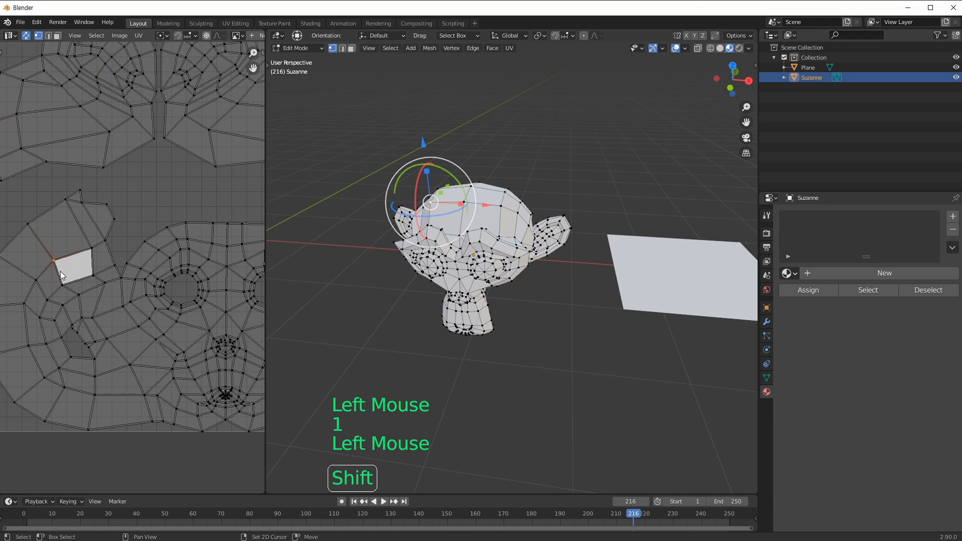
{"action": "key", "text": "c"}
{"action": "mouse_move", "coordinate": [55, 263]}
{"action": "left_mouse_down"}
{"action": "mouse_move", "coordinate": [28, 289]}
{"action": "mouse_move", "coordinate": [83, 385]}
{"action": "left_mouse_up"}
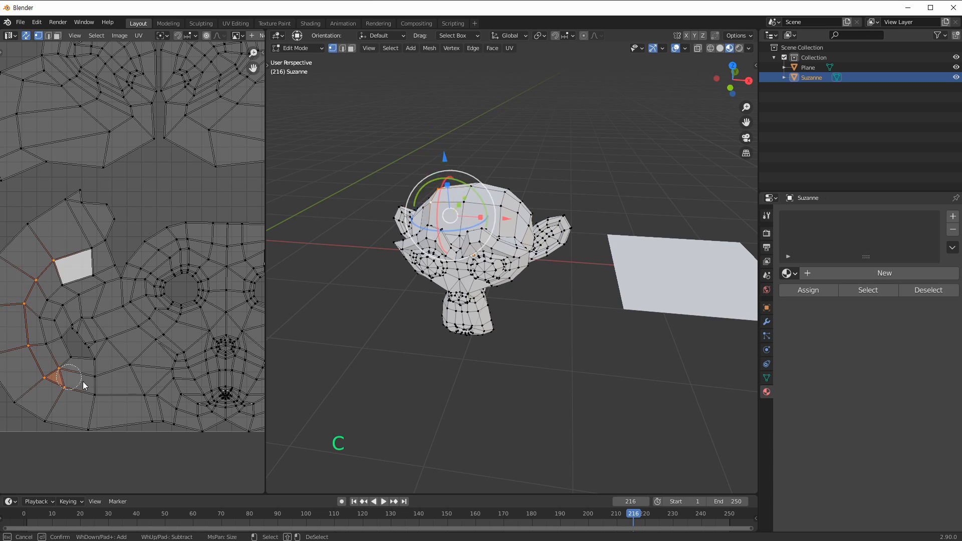
{"action": "left_click", "coordinate": [97, 254]}
Step: Select shortest vertex paths in the UV map from the highlighted face's corner toward the eye and the island's lower area
{"action": "left_click", "coordinate": [55, 264]}
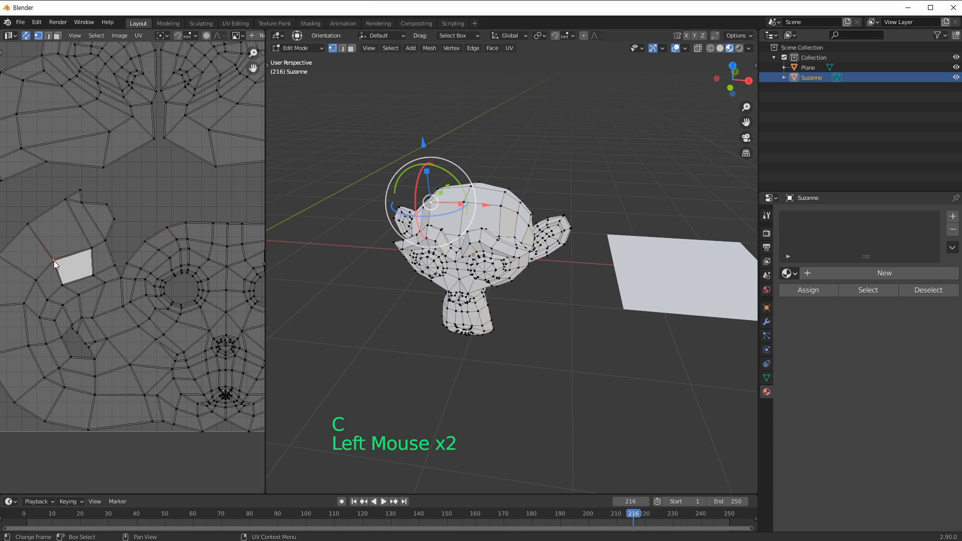
{"action": "key", "text": "1"}
{"action": "left_click", "coordinate": [53, 260]}
{"action": "middle_click_drag", "start_coordinate": [57, 266], "coordinate": [79, 254], "text": "shift"}
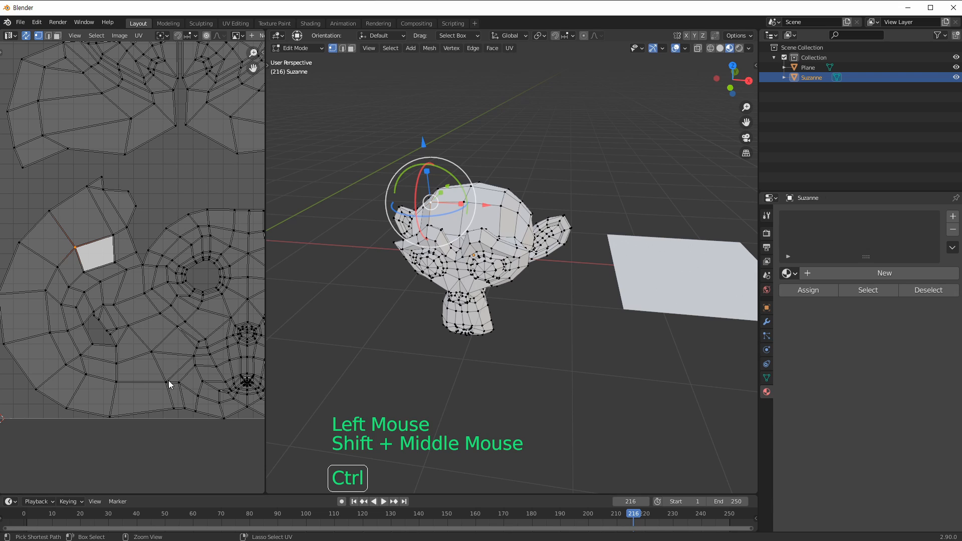
{"action": "left_click", "coordinate": [193, 353], "text": "ctrl"}
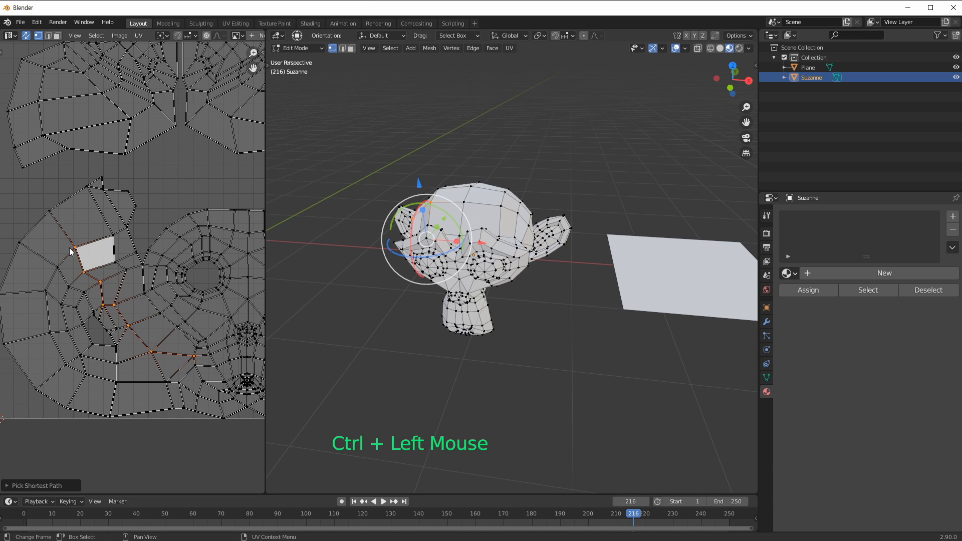
{"action": "left_click", "coordinate": [95, 314]}
{"action": "left_click", "coordinate": [117, 381], "text": "ctrl"}
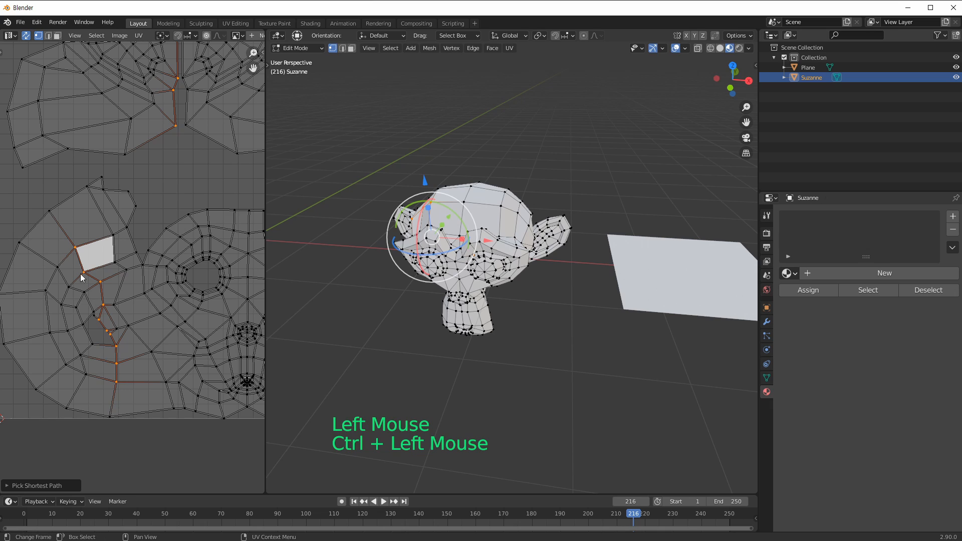
Step: Select a shortest path from the same corner along the island's outer row, and extend it toward the eye
{"action": "left_click", "coordinate": [75, 248]}
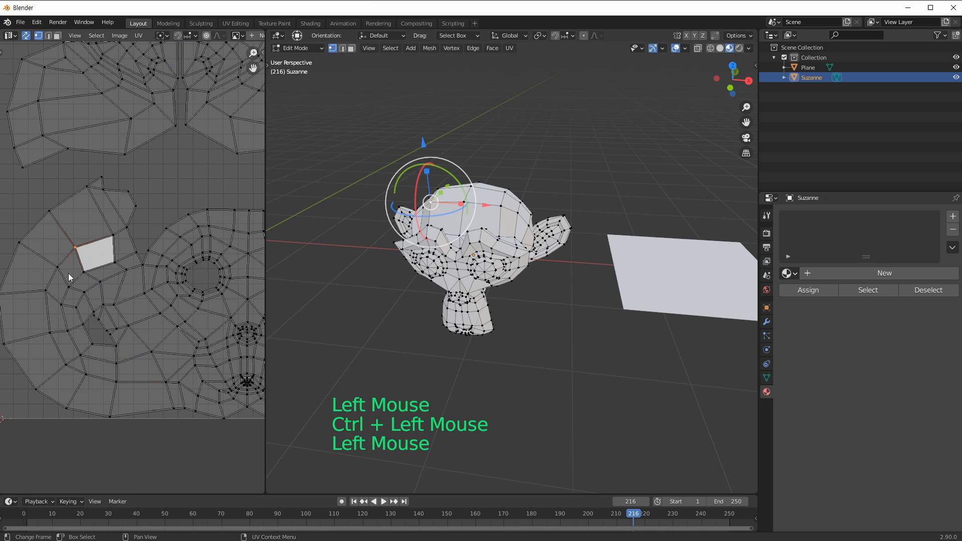
{"action": "left_click", "coordinate": [67, 364], "text": "ctrl"}
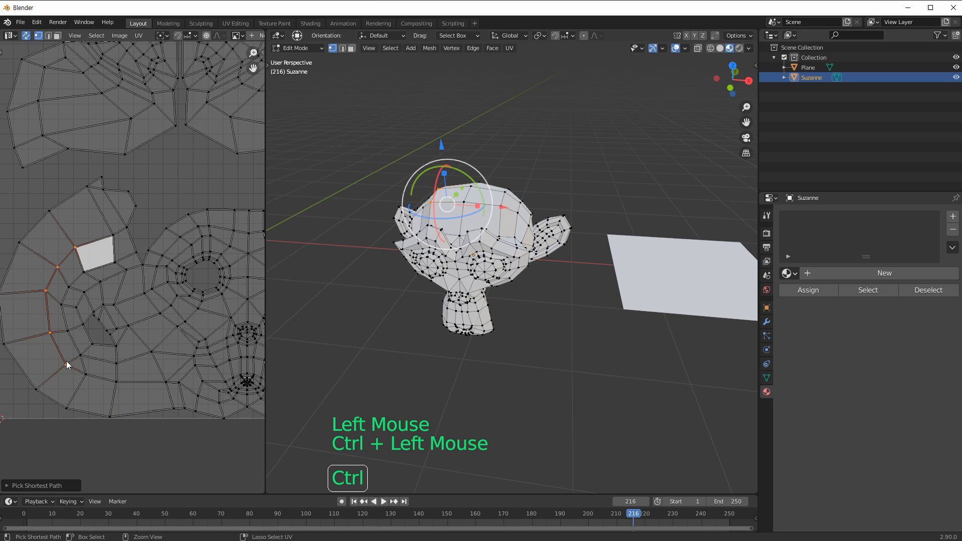
{"action": "left_click", "coordinate": [176, 310], "text": "ctrl"}
{"action": "left_click", "coordinate": [197, 301], "text": "ctrl"}
Step: Select two adjacent UV faces on the island's lower border, try moving them outside the island, and undo the move
{"action": "middle_click_drag", "start_coordinate": [173, 296], "coordinate": [127, 308], "text": "shift"}
{"action": "left_click", "coordinate": [135, 306]}
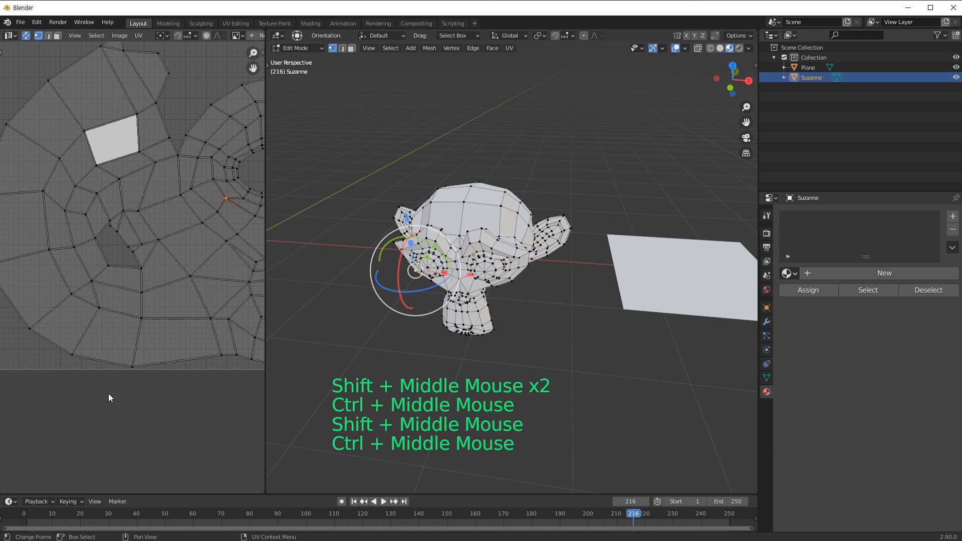
{"action": "key", "text": "3"}
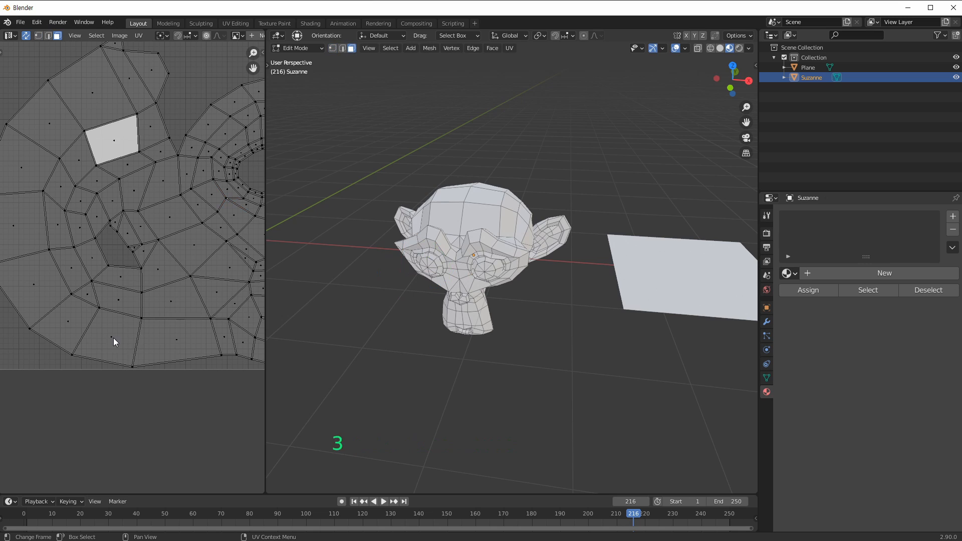
{"action": "left_click", "coordinate": [114, 338]}
{"action": "left_click", "coordinate": [195, 333], "text": "shift"}
{"action": "key", "text": "g"}
{"action": "left_click", "coordinate": [175, 444]}
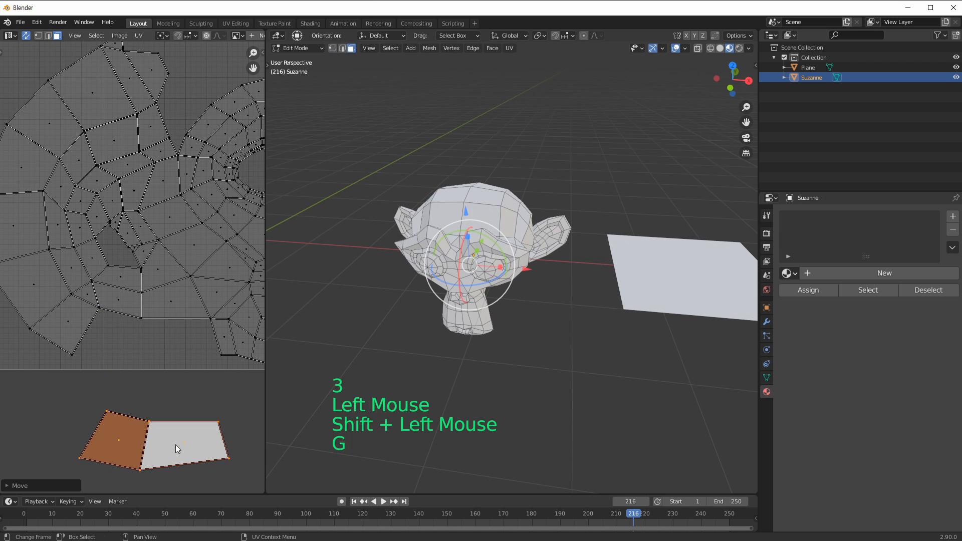
{"action": "key", "text": "ctrl+z"}
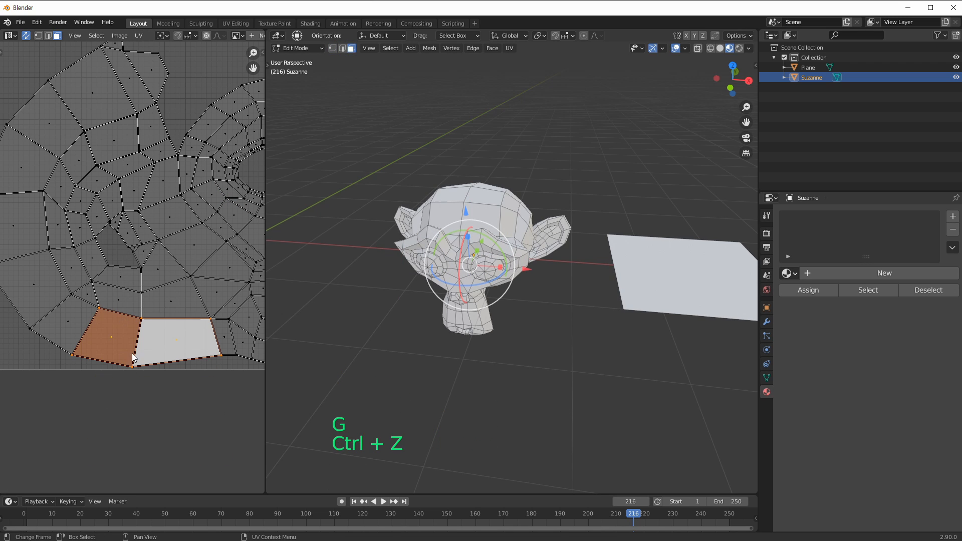
Step: Select the UV edges separating the two lower border faces from the island, try ripping them, and undo the rip
{"action": "left_click", "coordinate": [133, 334]}
{"action": "left_click", "coordinate": [132, 333]}
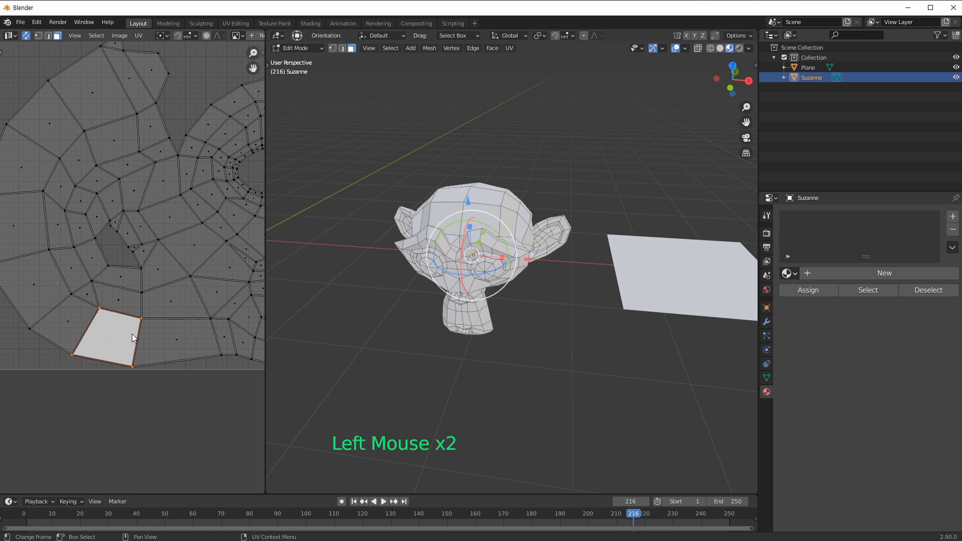
{"action": "left_click", "coordinate": [189, 339]}
{"action": "key", "text": "2"}
{"action": "left_click", "coordinate": [125, 313]}
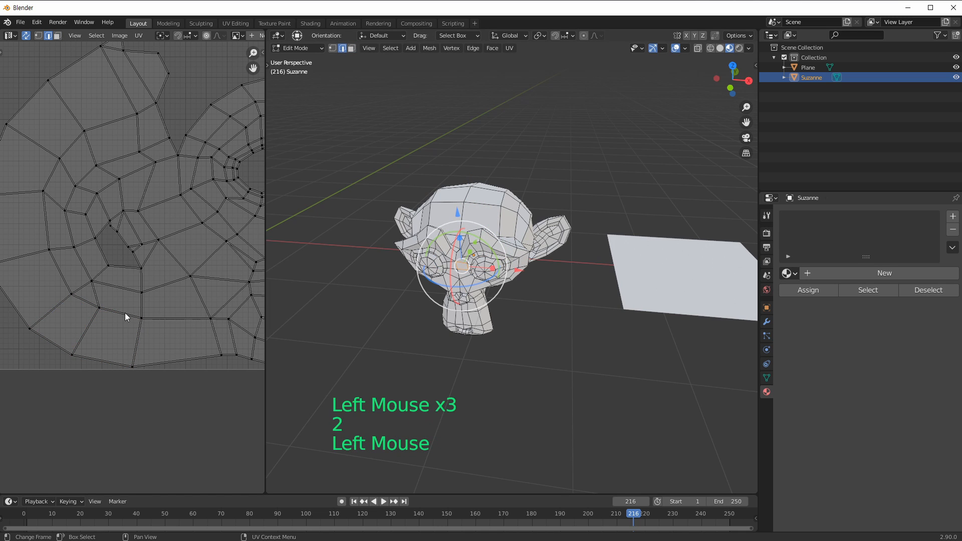
{"action": "left_click", "coordinate": [188, 323], "text": "shift"}
{"action": "left_click", "coordinate": [83, 333], "text": "shift"}
{"action": "left_click", "coordinate": [218, 335], "text": "shift"}
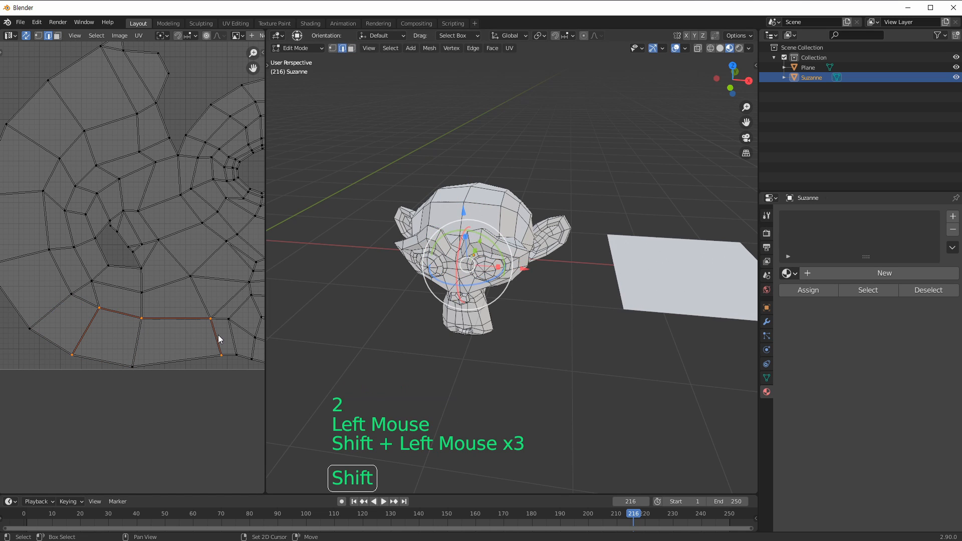
{"action": "key", "text": "v"}
{"action": "key", "text": "ctrl+z"}
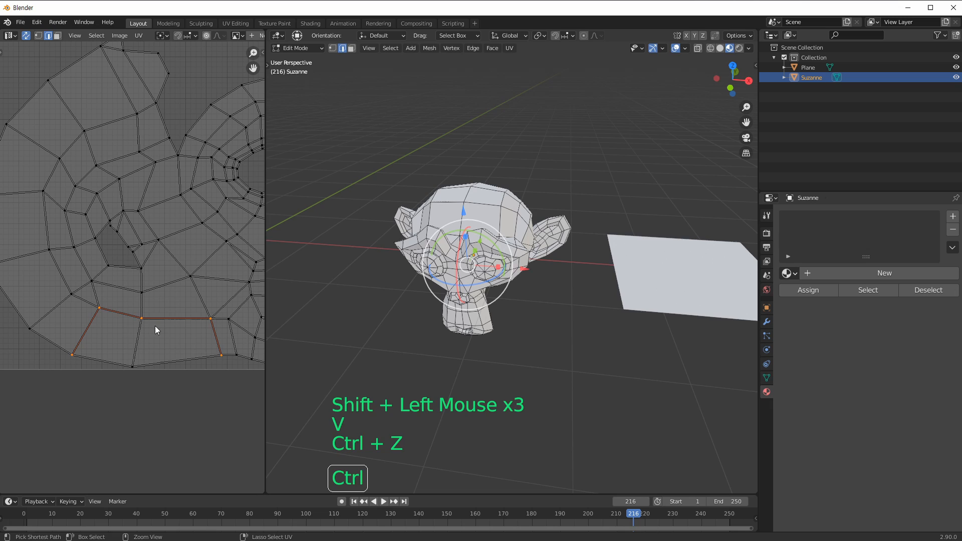
Step: Turn off UV sync selection, select the whole Suzanne mesh, and select the UV edges separating the two lower border faces from the island
{"action": "left_click", "coordinate": [26, 35]}
{"action": "left_click", "coordinate": [25, 35]}
{"action": "key", "text": "a"}
{"action": "key", "text": "2"}
{"action": "left_click", "coordinate": [93, 328]}
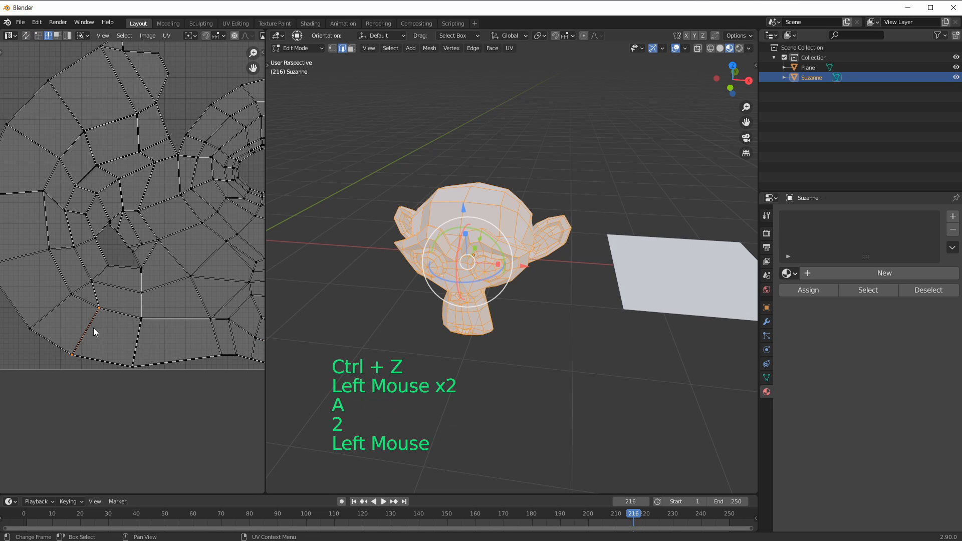
{"action": "left_click", "coordinate": [117, 314], "text": "shift"}
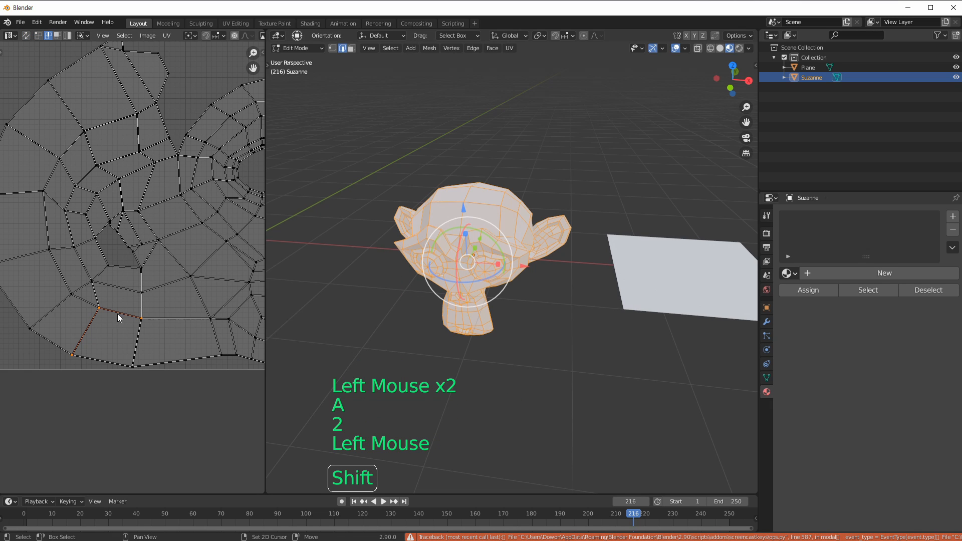
{"action": "left_click", "coordinate": [212, 335], "text": "shift"}
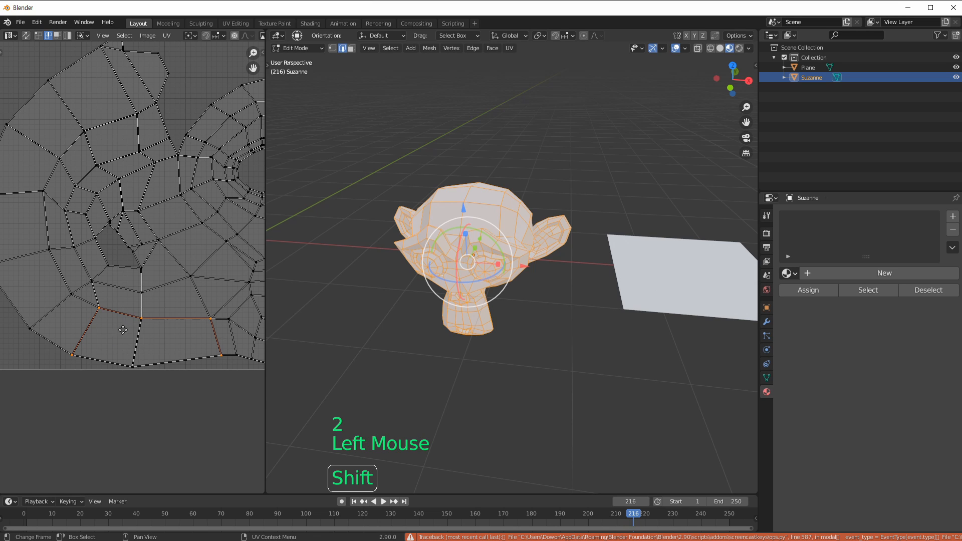
Step: Add the two faces' shared outer corner to the UV selection, try ripping both faces off the island, and cancel the movement
{"action": "key", "text": "g"}
{"action": "key", "text": "Escape"}
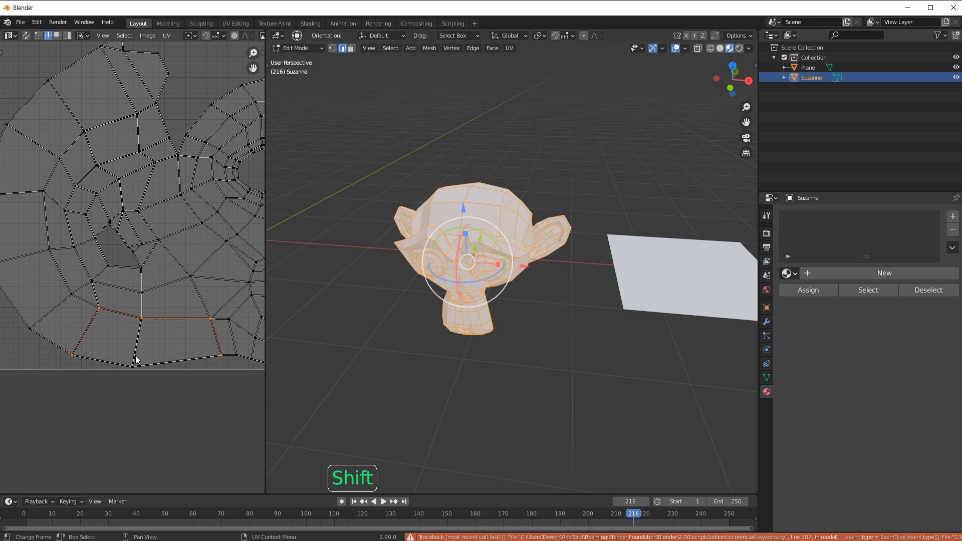
{"action": "left_click", "coordinate": [134, 366], "text": "shift"}
{"action": "key", "text": "g"}
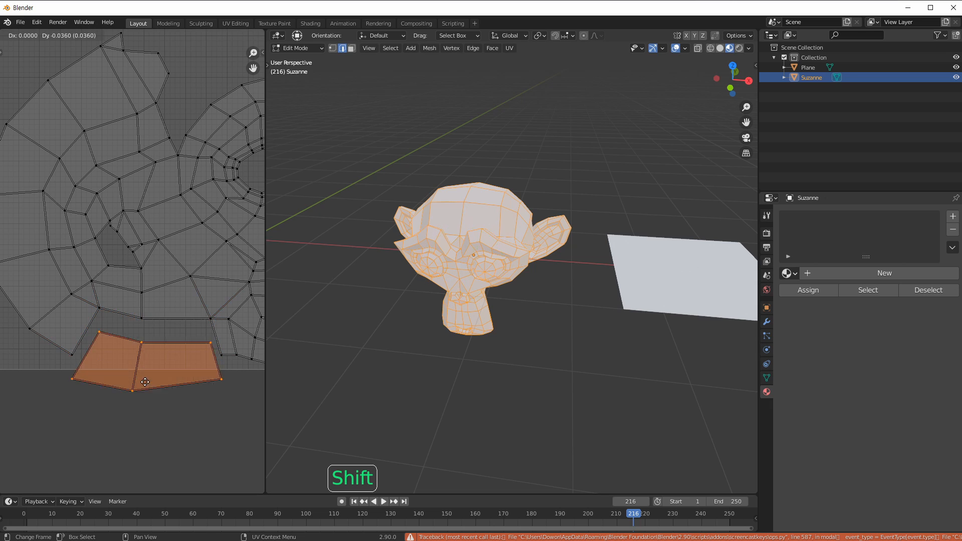
{"action": "key", "text": "Escape"}
Step: Select a single UV face on the island's lower-left border, try ripping it outside the island, and undo the rip
{"action": "left_click", "coordinate": [59, 280]}
{"action": "scroll", "coordinate": [59, 279], "scroll_direction": "down", "scroll_amount": 3}
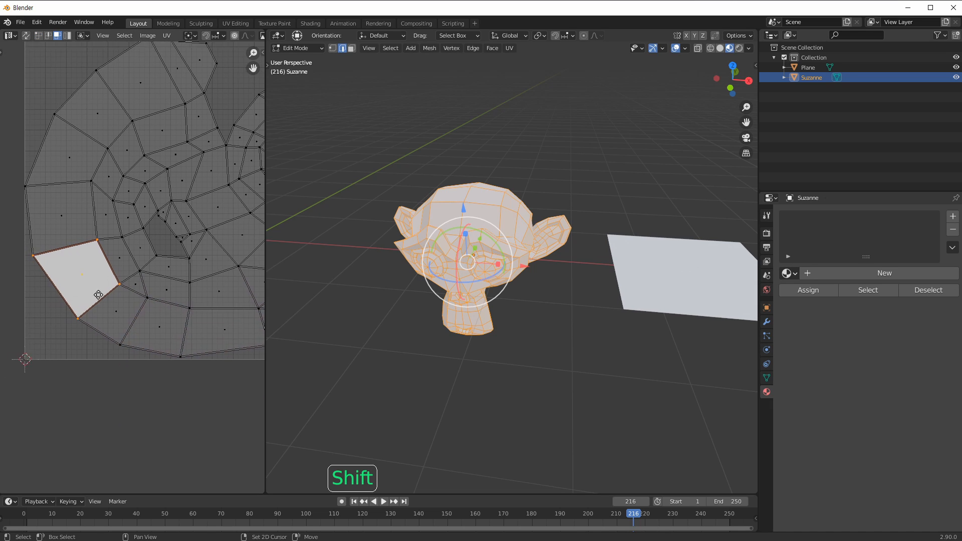
{"action": "key", "text": "v"}
{"action": "left_click", "coordinate": [63, 358]}
{"action": "key", "text": "ctrl+z"}
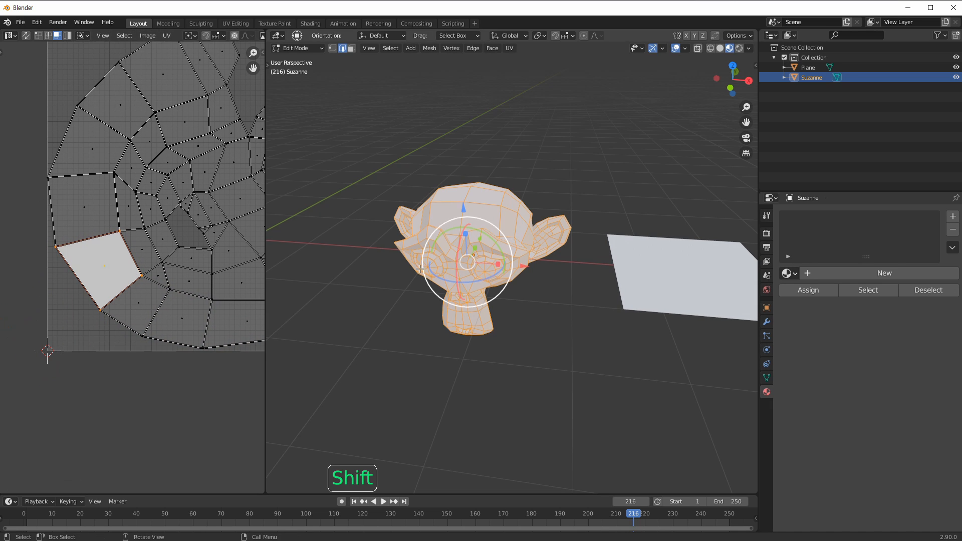
Step: Select a four-sided UV face on the island's bottom border, try ripping it below the island, and undo the rip
{"action": "middle_click_drag", "start_coordinate": [261, 208], "coordinate": [199, 275]}
{"action": "scroll", "coordinate": [199, 275], "scroll_direction": "down", "scroll_amount": 2}
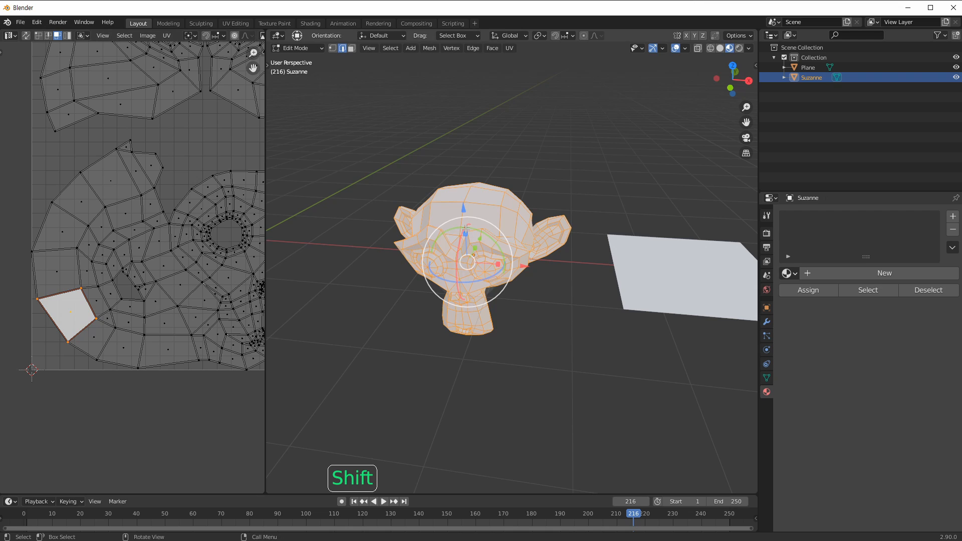
{"action": "middle_click_drag", "start_coordinate": [140, 319], "coordinate": [94, 321], "text": "shift"}
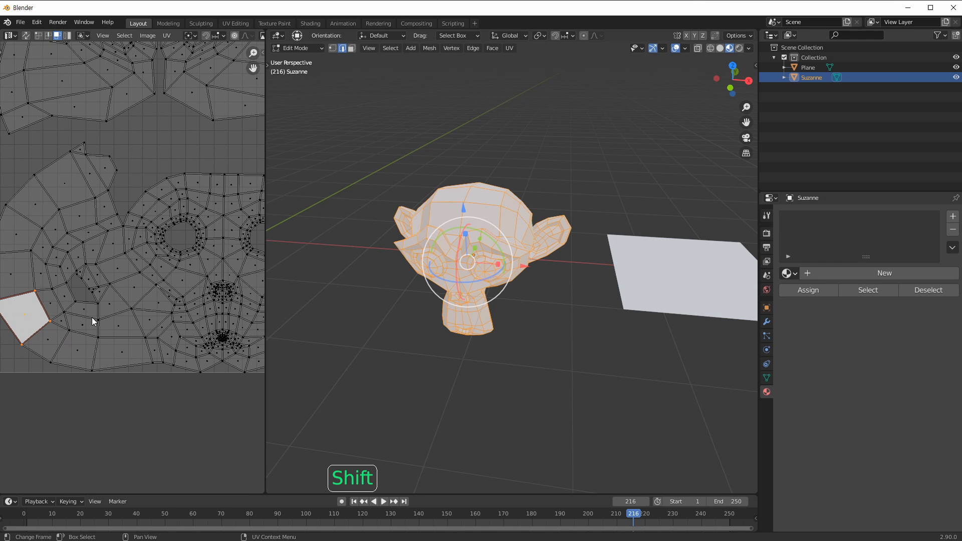
{"action": "left_click", "coordinate": [114, 347]}
{"action": "key", "text": "v"}
{"action": "left_click", "coordinate": [125, 402]}
{"action": "key", "text": "ctrl+z"}
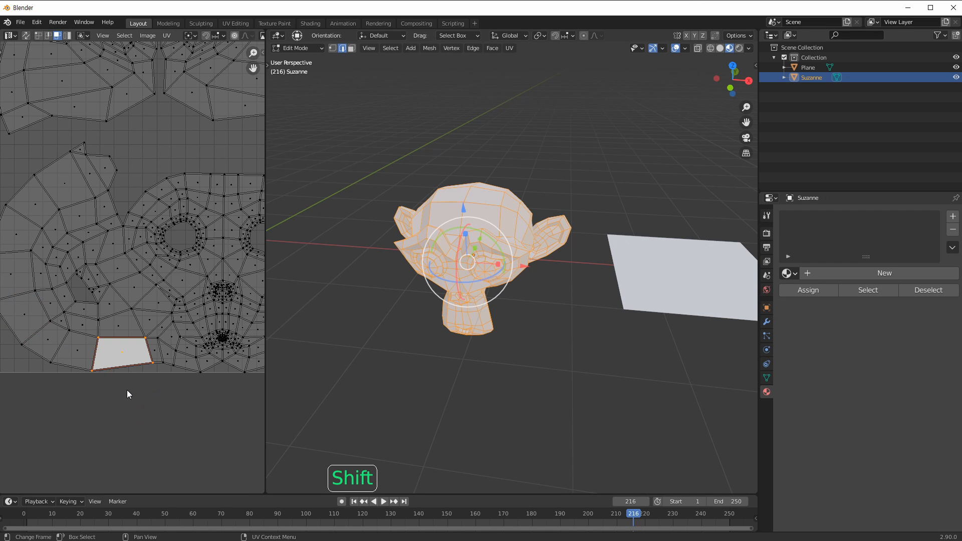
Step: Switch Edit Mode from Suzanne to the plane, and widen the UV editor
{"action": "middle_click_drag", "start_coordinate": [589, 297], "coordinate": [456, 318], "text": "shift"}
{"action": "key", "text": "Tab"}
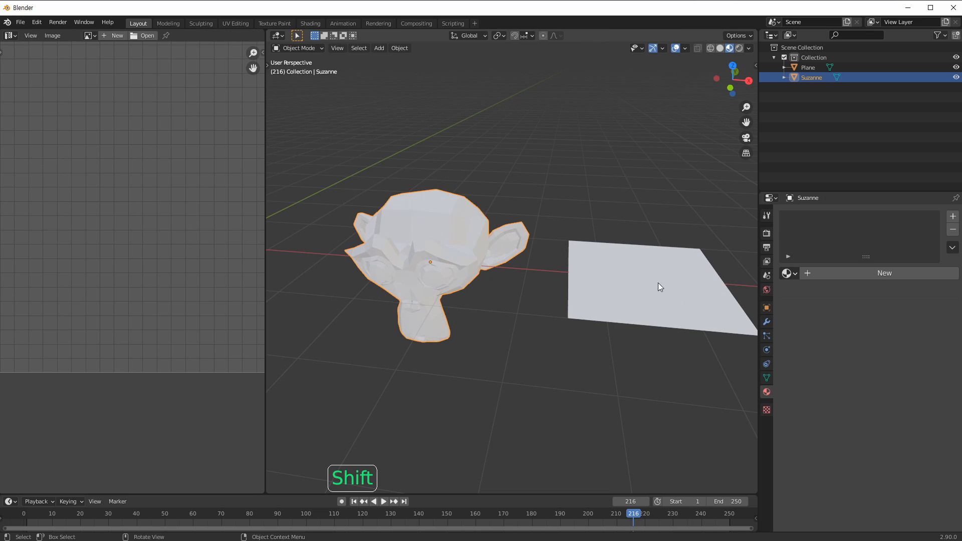
{"action": "left_click", "coordinate": [655, 281]}
{"action": "middle_click_drag", "start_coordinate": [531, 297], "coordinate": [467, 305], "text": "shift"}
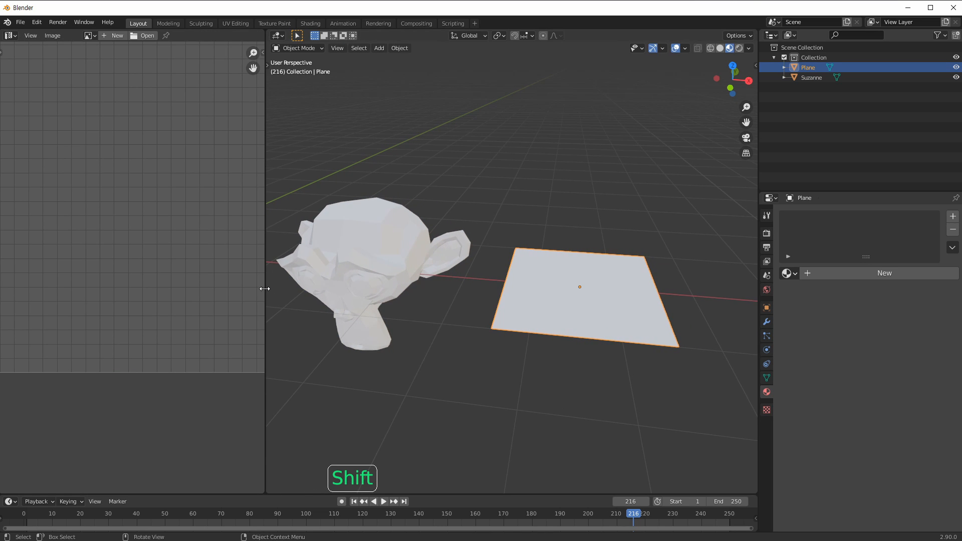
{"action": "left_click_drag", "start_coordinate": [264, 289], "coordinate": [373, 288]}
{"action": "middle_click_drag", "start_coordinate": [641, 278], "coordinate": [655, 274]}
{"action": "middle_click_drag", "start_coordinate": [602, 289], "coordinate": [526, 312], "text": "shift"}
{"action": "key", "text": "Tab"}
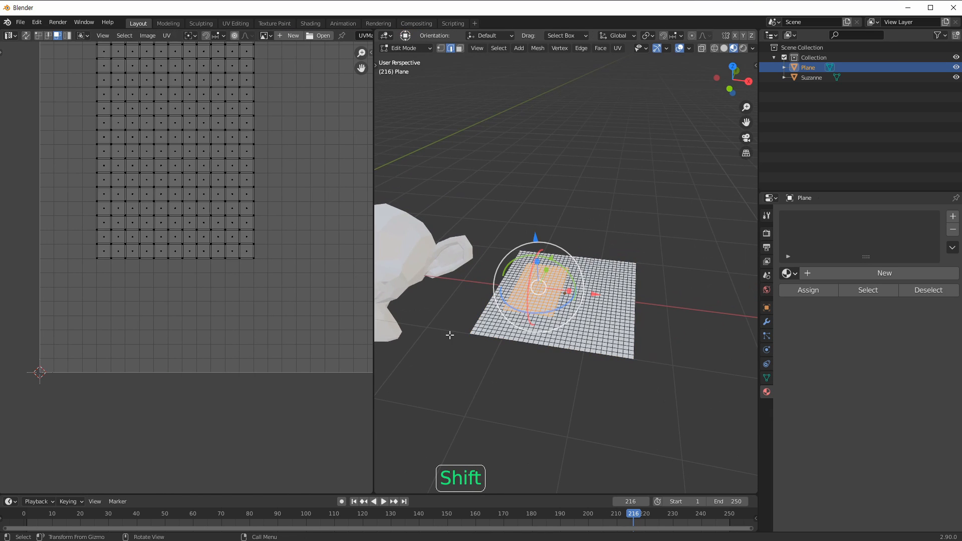
Step: Bring the plane's full UV grid into view, turn UV sync selection back on, and select an edge on the plane
{"action": "middle_click_drag", "start_coordinate": [320, 190], "coordinate": [286, 306], "text": "shift"}
{"action": "left_click", "coordinate": [608, 306]}
{"action": "key", "text": "a"}
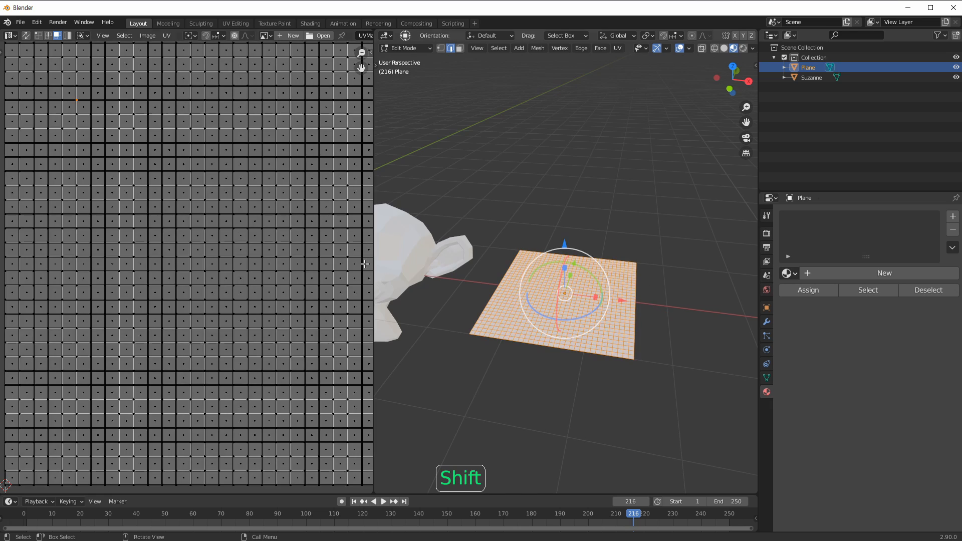
{"action": "middle_click_drag", "start_coordinate": [215, 192], "coordinate": [254, 244], "text": "shift"}
{"action": "middle_click_drag", "start_coordinate": [254, 245], "coordinate": [193, 195], "text": "ctrl"}
{"action": "key", "text": "Tab"}
{"action": "key", "text": "Tab"}
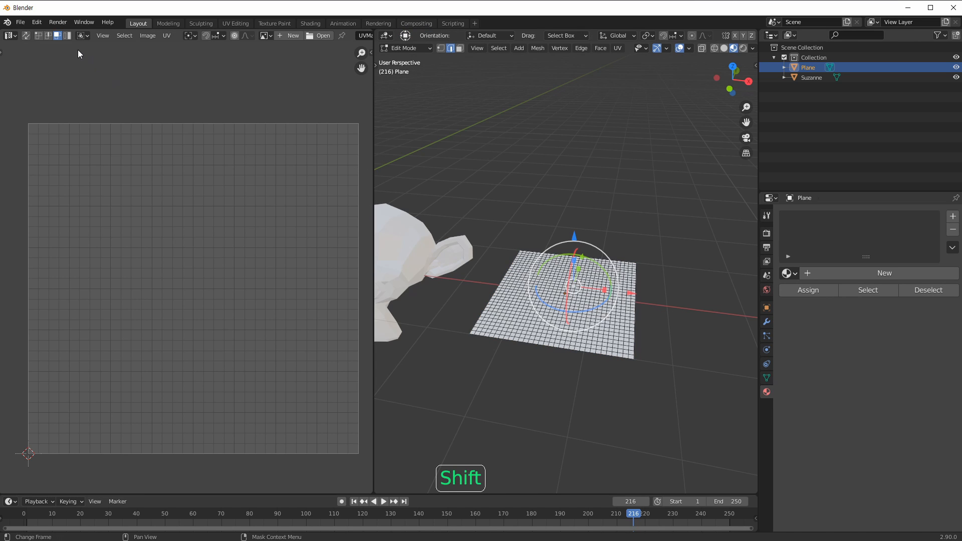
{"action": "left_click", "coordinate": [26, 36]}
{"action": "left_click", "coordinate": [602, 284]}
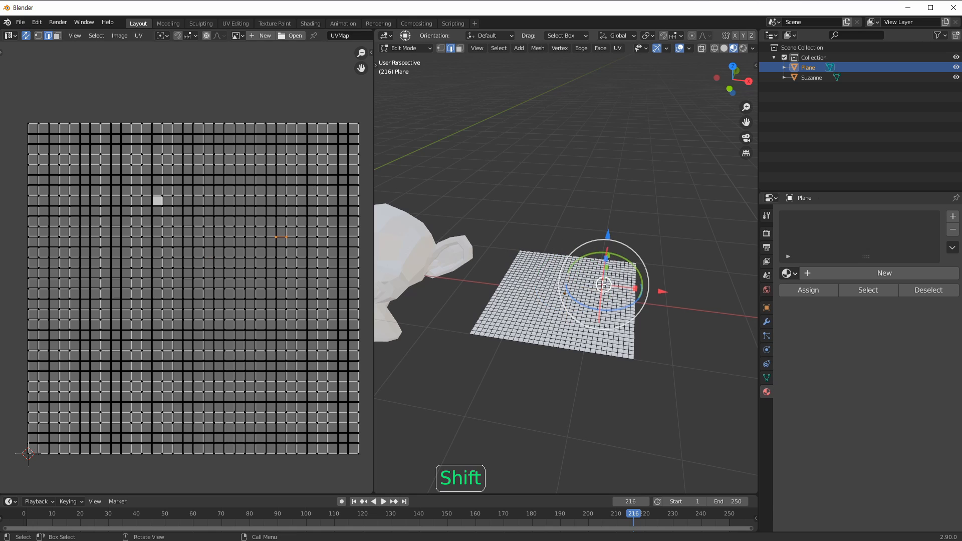
Step: Try box-selecting a large area of the plane's UV grid in edge mode
{"action": "left_click", "coordinate": [567, 206]}
{"action": "left_click", "coordinate": [152, 283]}
{"action": "left_click", "coordinate": [56, 174]}
{"action": "key", "text": "b"}
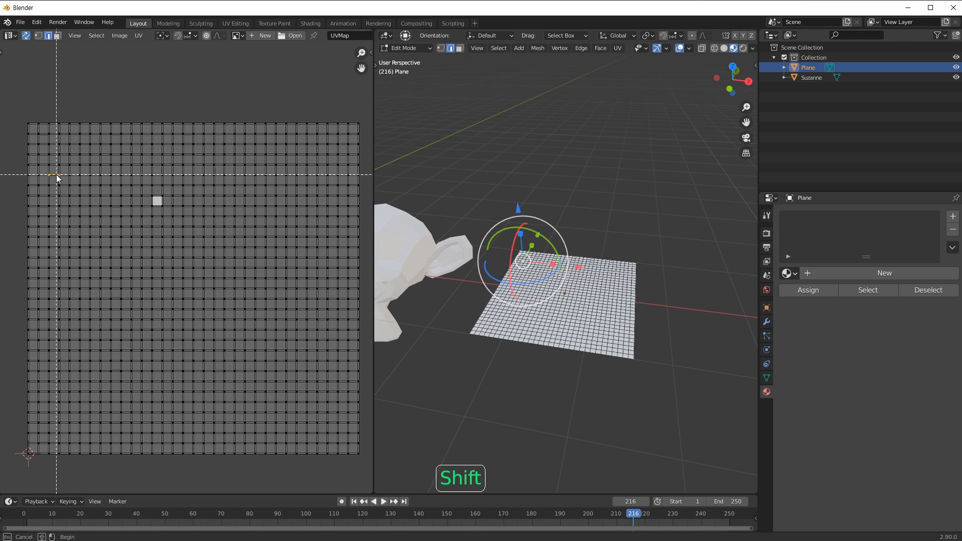
{"action": "left_click_drag", "start_coordinate": [59, 152], "coordinate": [245, 361]}
{"action": "key", "text": "b"}
{"action": "left_click", "coordinate": [76, 174]}
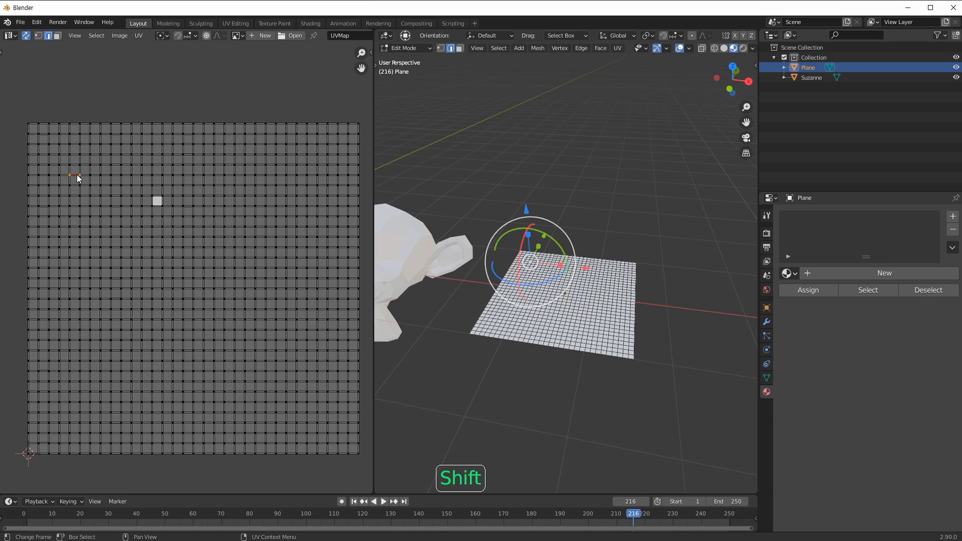
Step: In vertex mode, select a filled shortest-path region about 12 by 19 faces, starting near the UV grid's upper-left corner
{"action": "key", "text": "1"}
{"action": "left_click", "coordinate": [70, 155]}
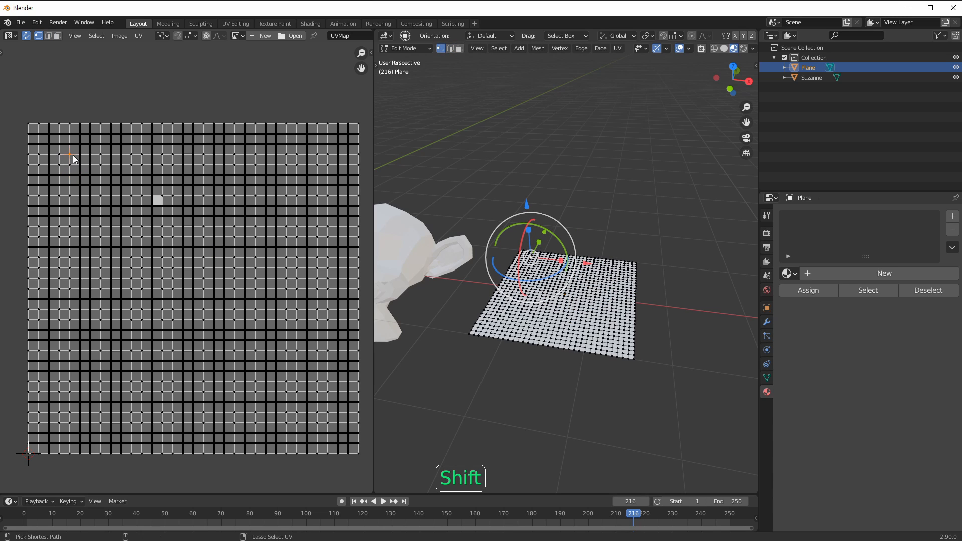
{"action": "left_click", "coordinate": [47, 137]}
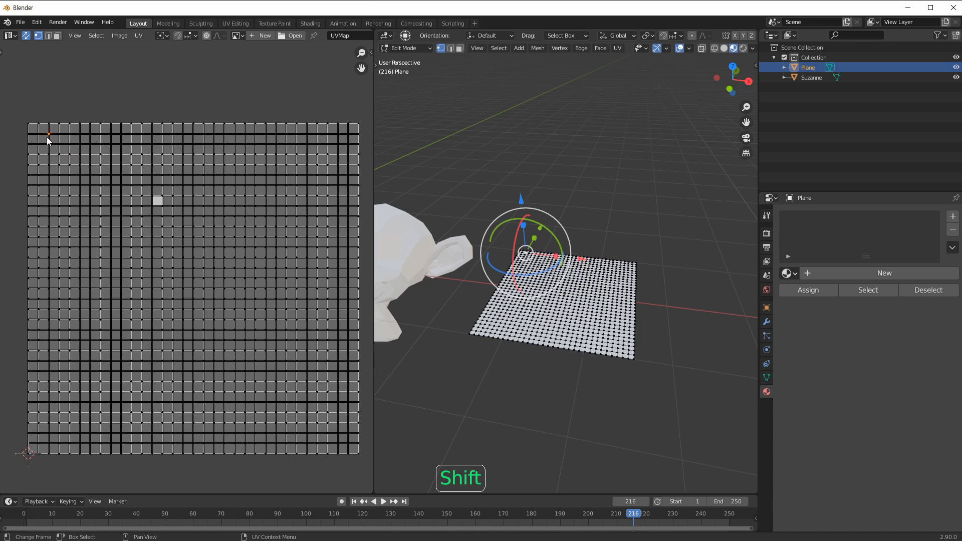
{"action": "left_click", "coordinate": [171, 329], "text": "ctrl+shift"}
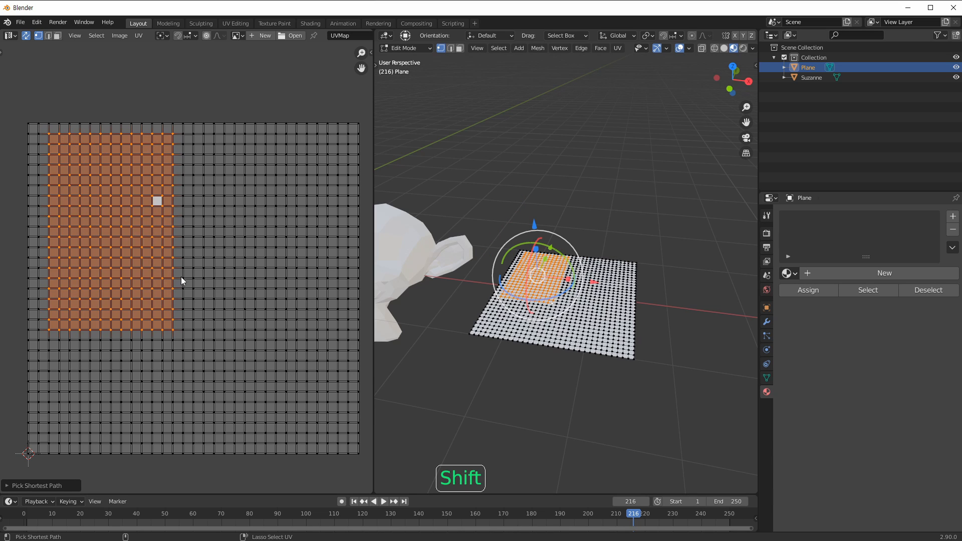
Step: Extend the filled shortest-path selection across the grid's right side and lower rows, undoing the unfilled path picked first
{"action": "left_click", "coordinate": [233, 176], "text": "ctrl"}
{"action": "key", "text": "ctrl+z"}
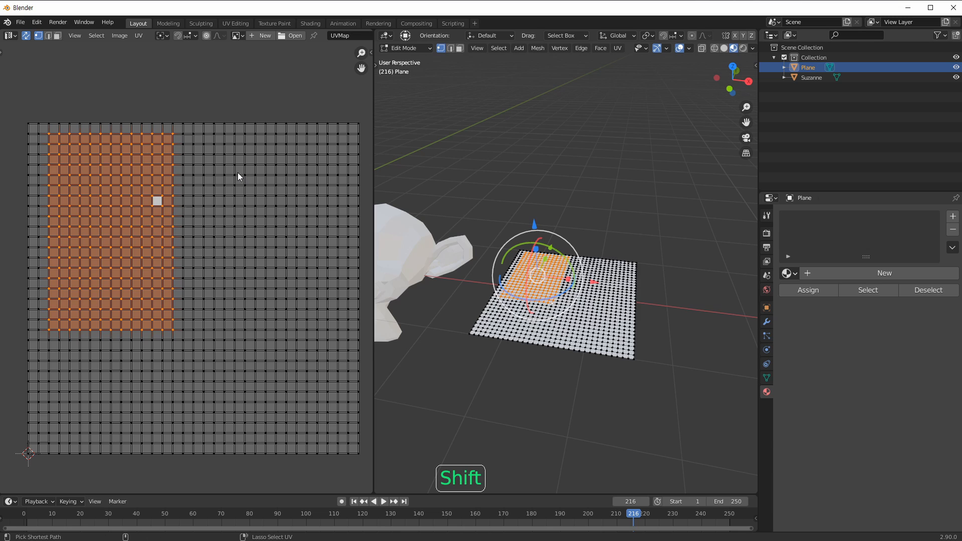
{"action": "left_click", "coordinate": [238, 174], "text": "ctrl+shift"}
{"action": "left_click", "coordinate": [290, 372], "text": "ctrl+shift"}
{"action": "left_click", "coordinate": [121, 391], "text": "ctrl+shift"}
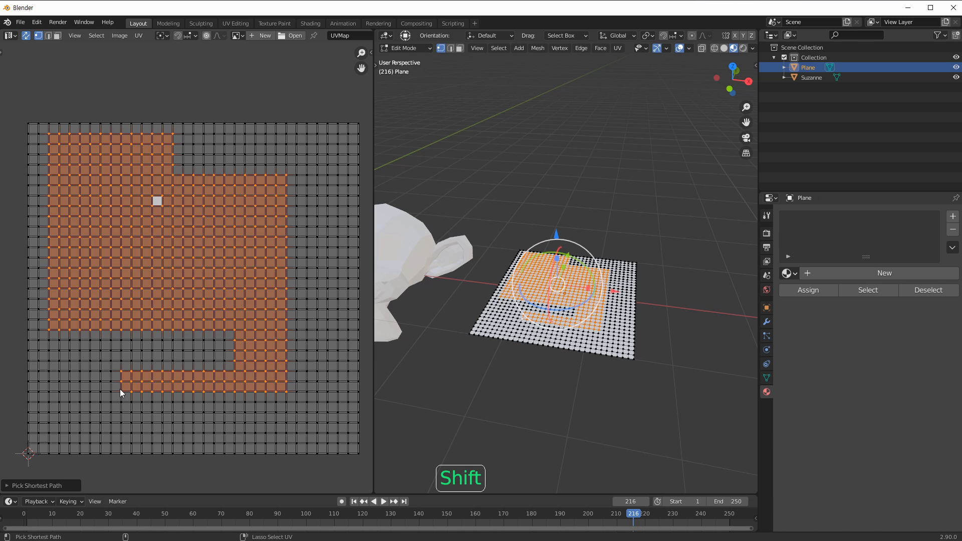
{"action": "left_click", "coordinate": [100, 420], "text": "ctrl+shift"}
{"action": "left_click", "coordinate": [225, 422], "text": "ctrl+shift"}
{"action": "left_click", "coordinate": [307, 427], "text": "ctrl+shift"}
Step: Start new UV selections and fill shortest-path regions through the grid's middle and along its right side
{"action": "left_click", "coordinate": [132, 226]}
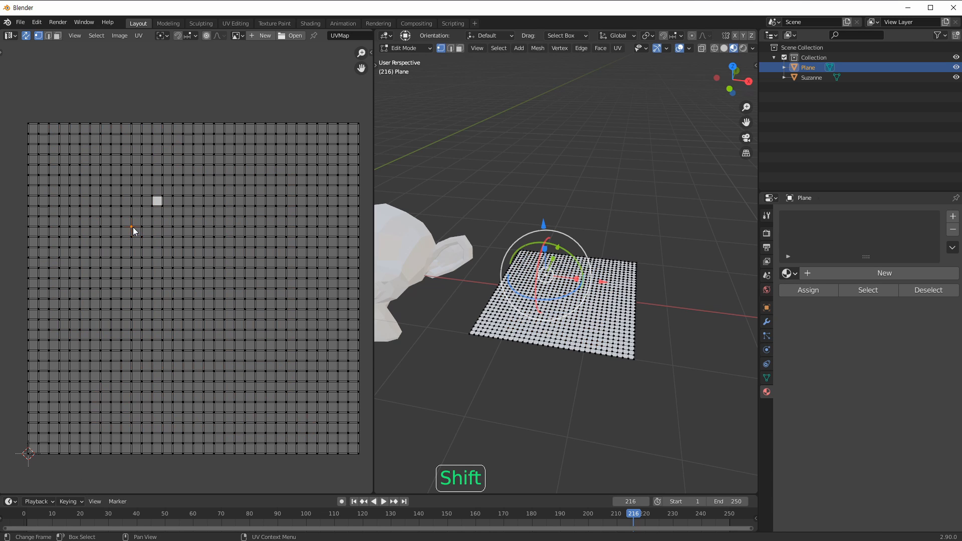
{"action": "left_click", "coordinate": [208, 326], "text": "ctrl+shift"}
{"action": "left_click", "coordinate": [256, 393], "text": "ctrl+shift"}
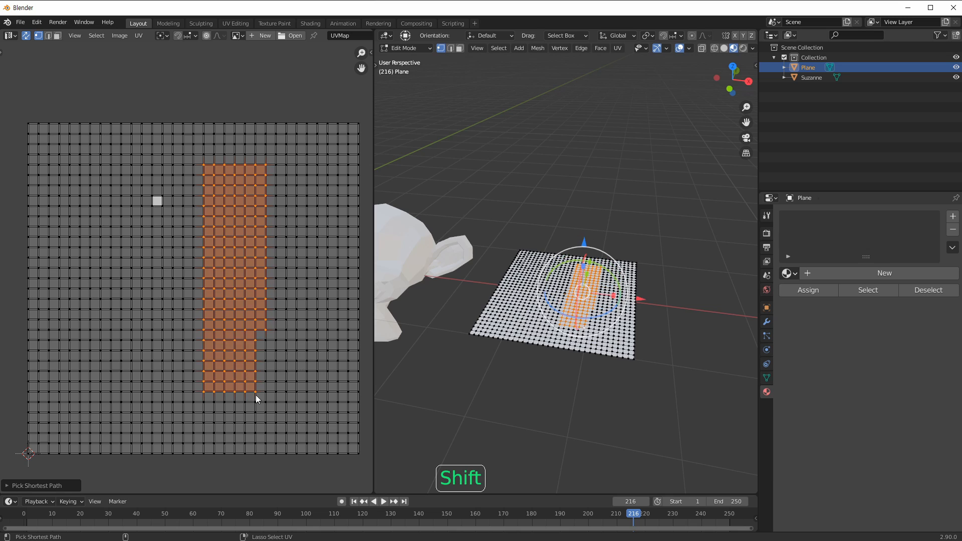
{"action": "left_click", "coordinate": [289, 177]}
{"action": "left_click", "coordinate": [314, 360], "text": "ctrl+shift"}
Step: Select a filled region about 17 by 6 faces low in the UV grid, and replace it with one about 17 by 7 across the upper middle
{"action": "left_click", "coordinate": [101, 341]}
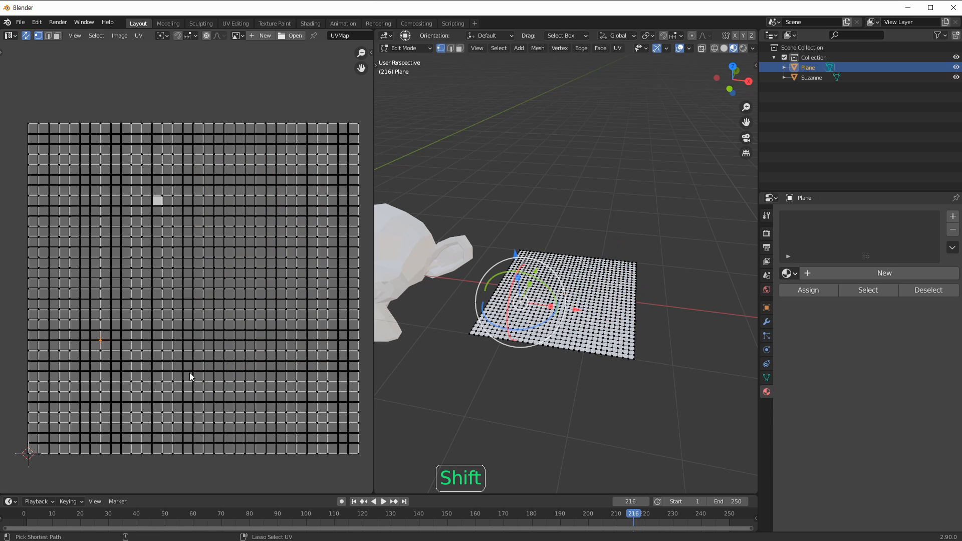
{"action": "left_click", "coordinate": [274, 405], "text": "ctrl+shift"}
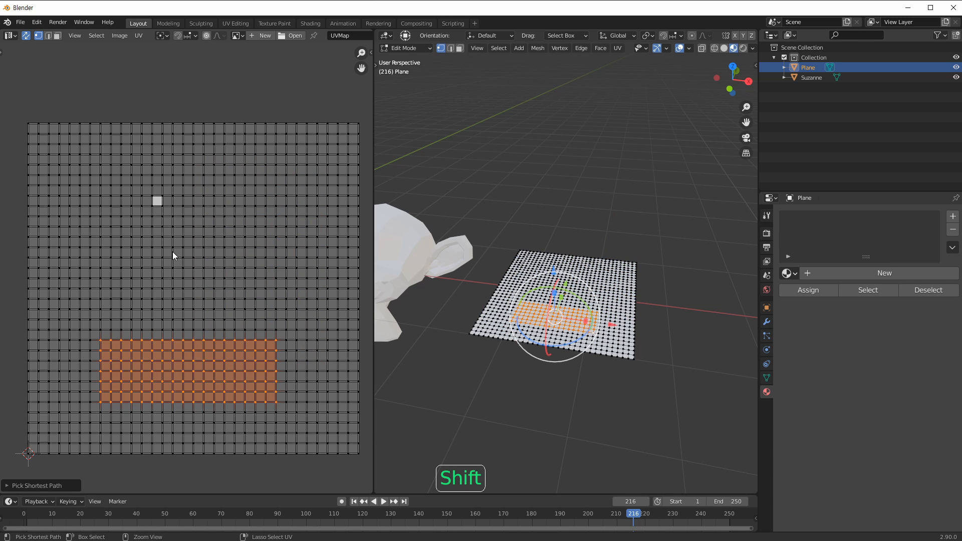
{"action": "left_click", "coordinate": [142, 206]}
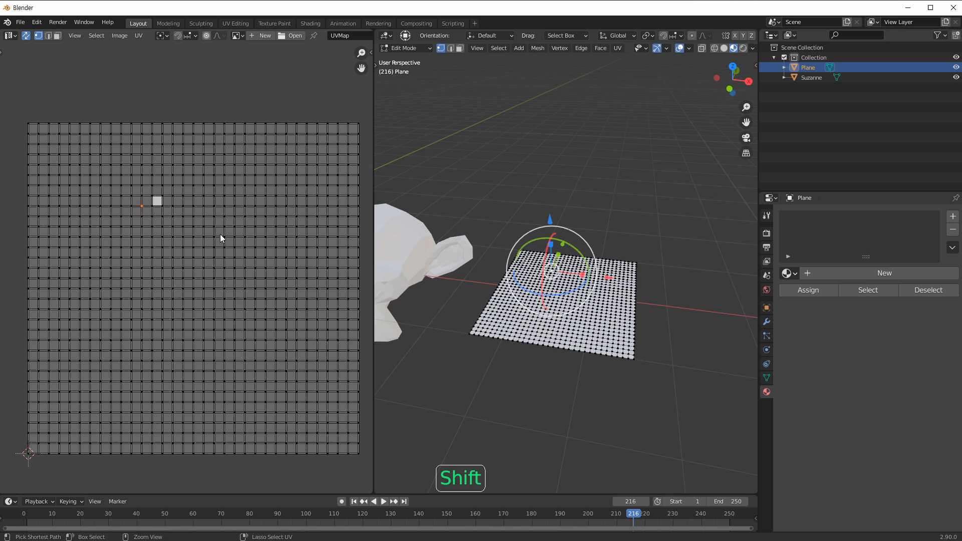
{"action": "left_click", "coordinate": [315, 279], "text": "ctrl+shift"}
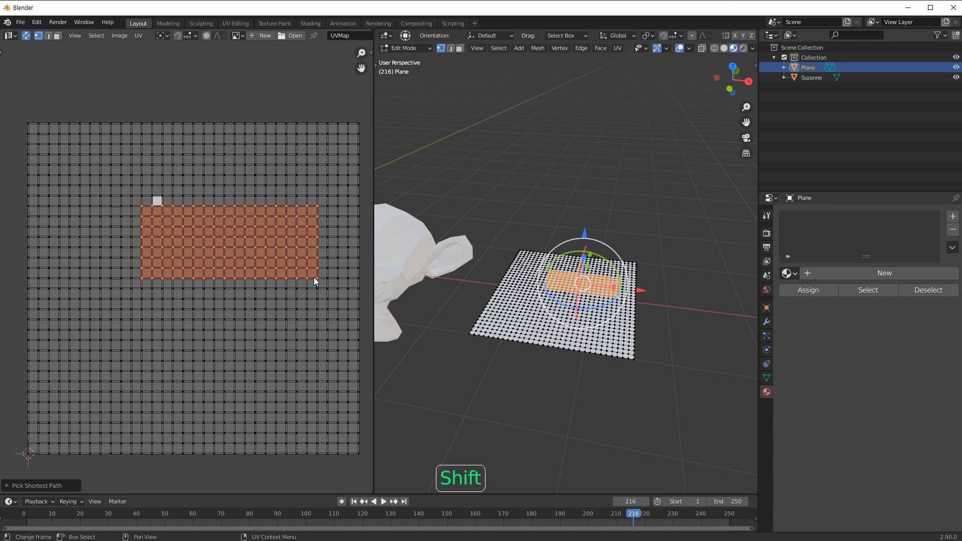
{"action": "middle_click_drag", "start_coordinate": [454, 306], "coordinate": [462, 305]}
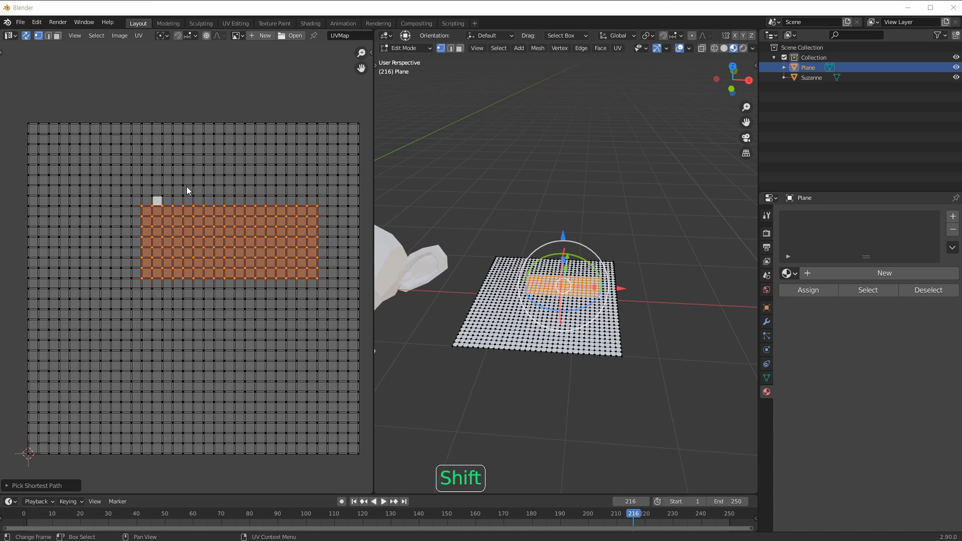